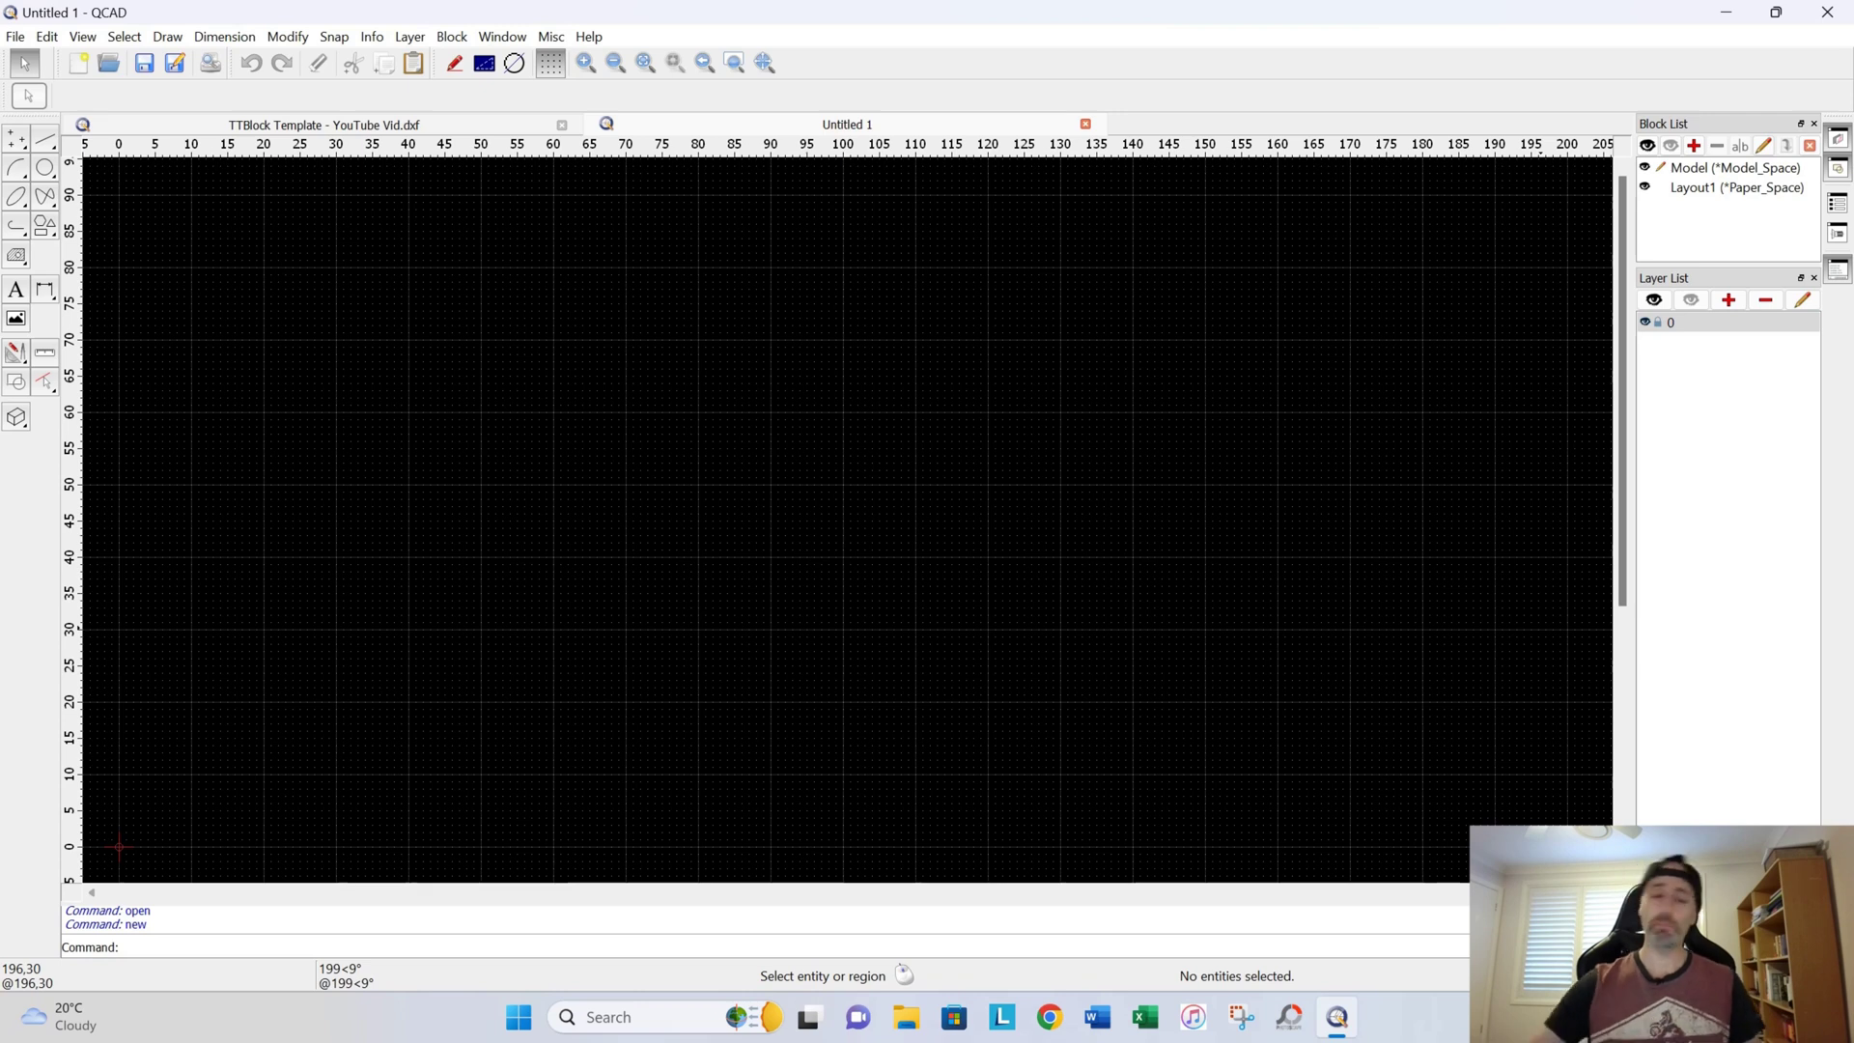
Step: Pick the Rectangle with size tool, previewing a 370 × 70 rectangle anchored at Middle, and zoom out
{"action": "left_click", "coordinate": [481, 587]}
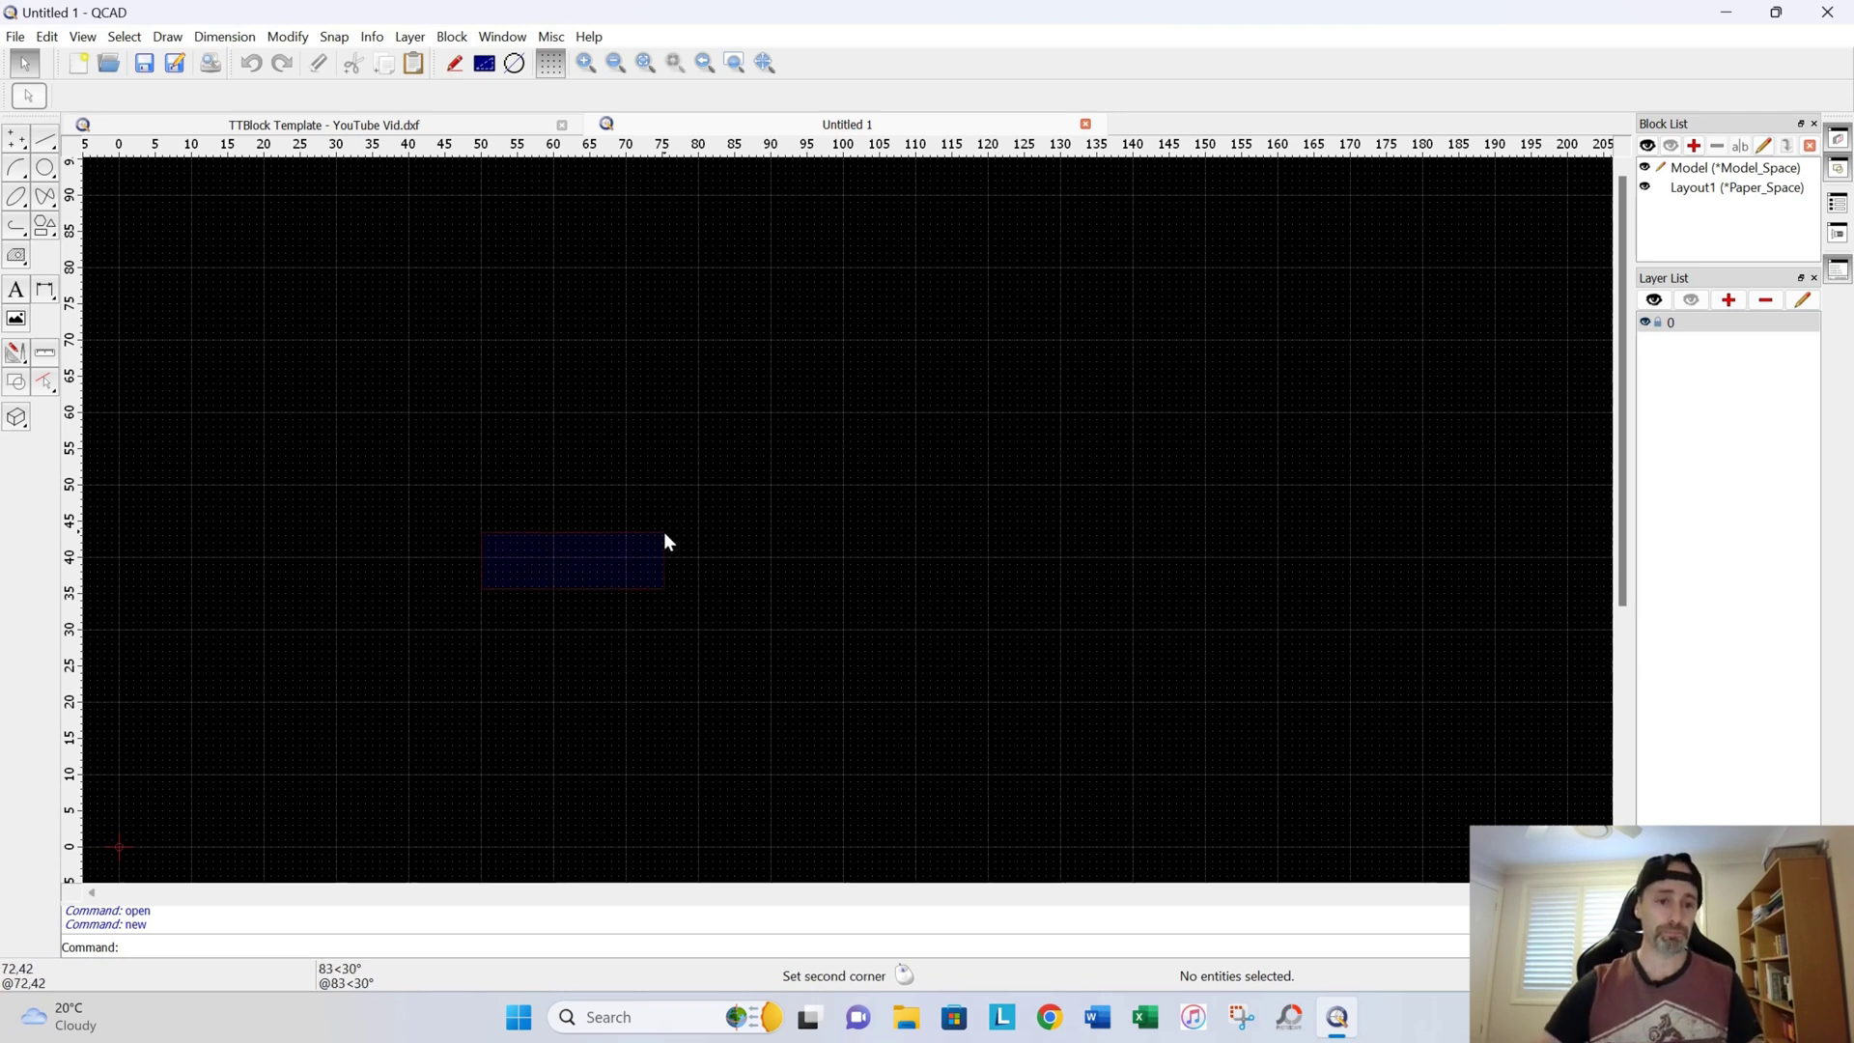
{"action": "left_click", "coordinate": [663, 541]}
{"action": "middle_click_drag", "start_coordinate": [704, 550], "coordinate": [878, 473]}
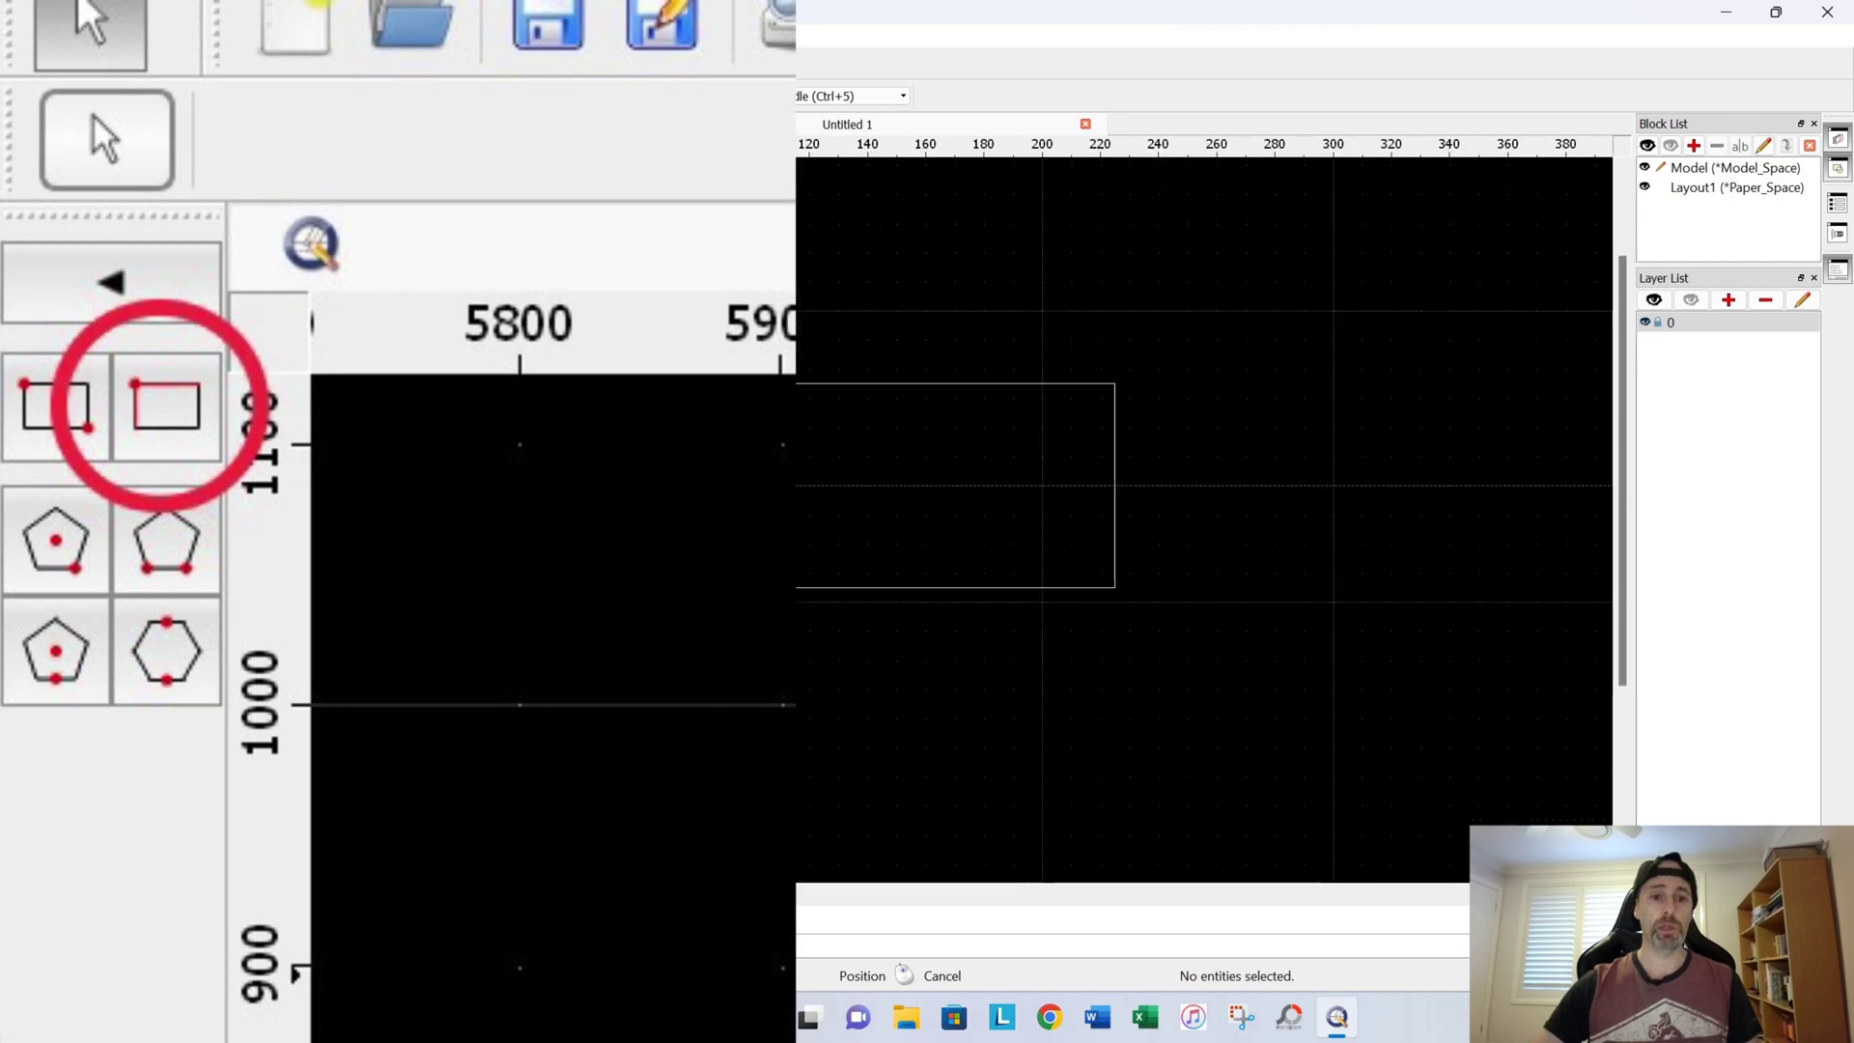
{"action": "scroll", "coordinate": [885, 587], "scroll_direction": "down", "scroll_amount": 2}
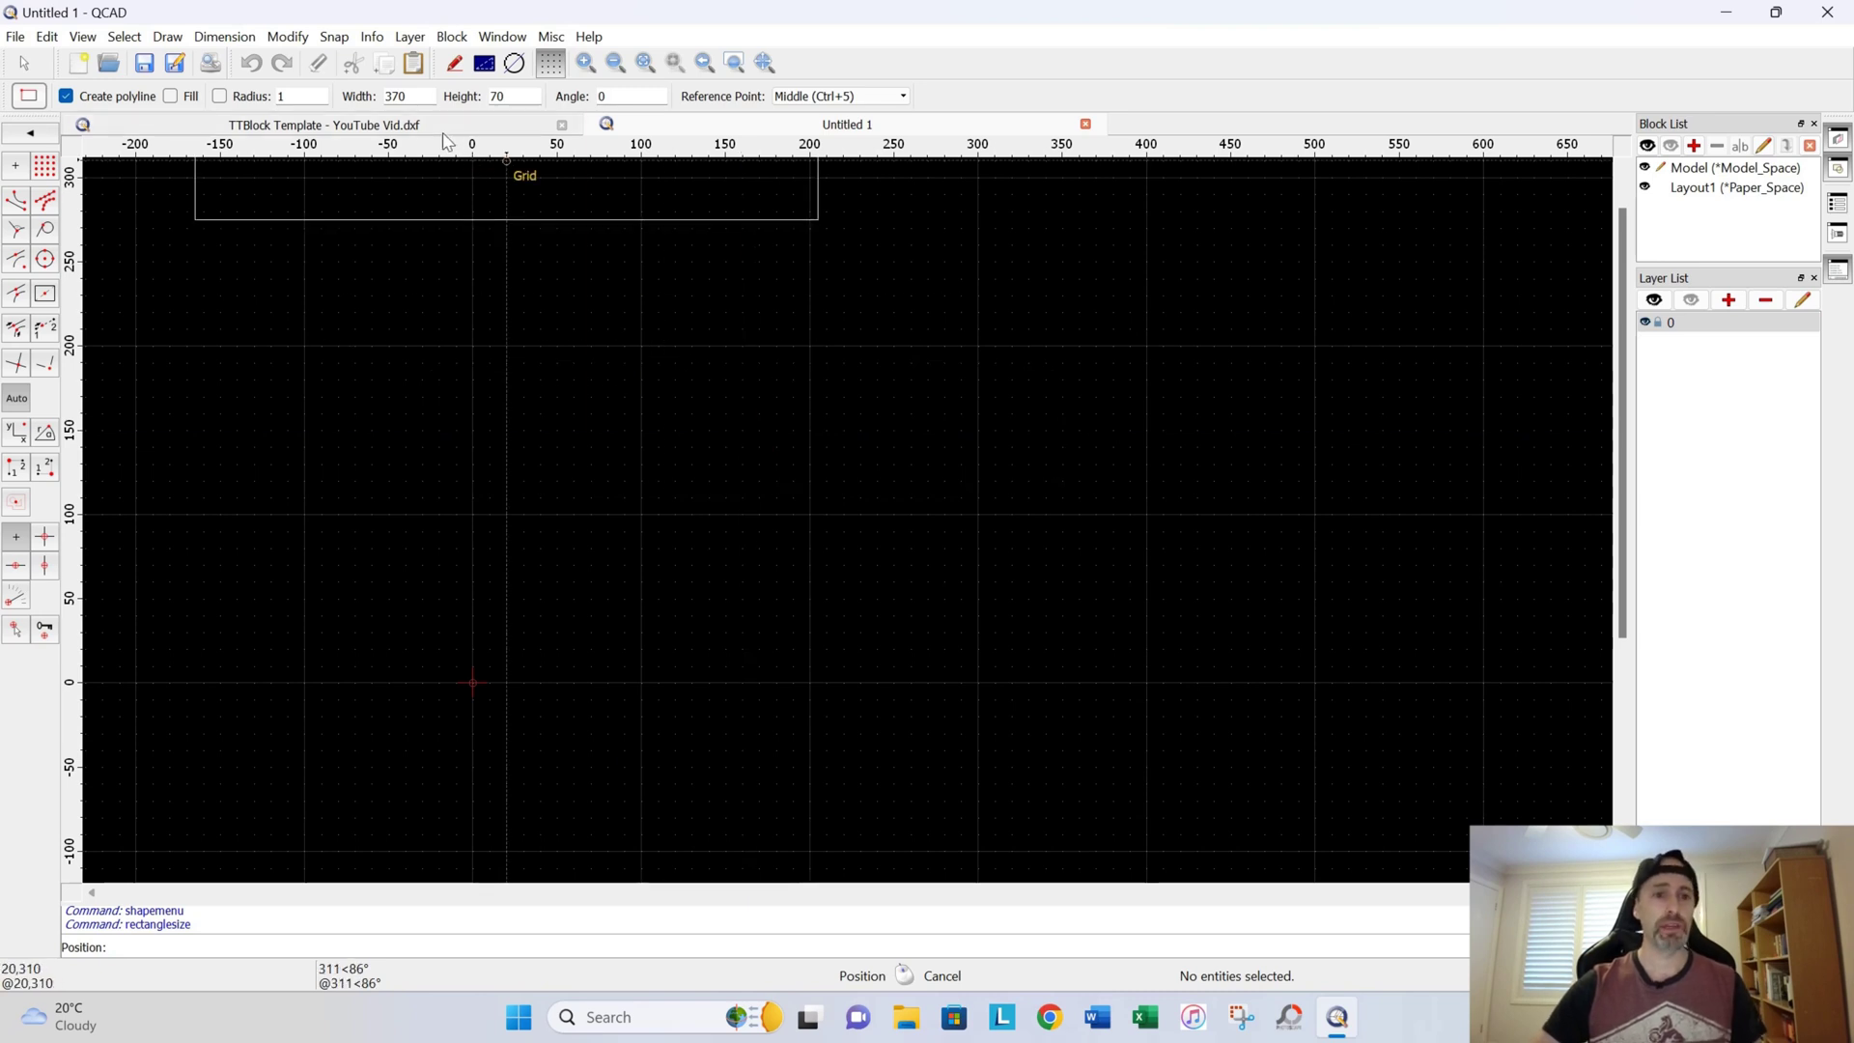
Step: Set the rectangle size to width 2859 and height 1989
{"action": "double_click", "coordinate": [424, 96]}
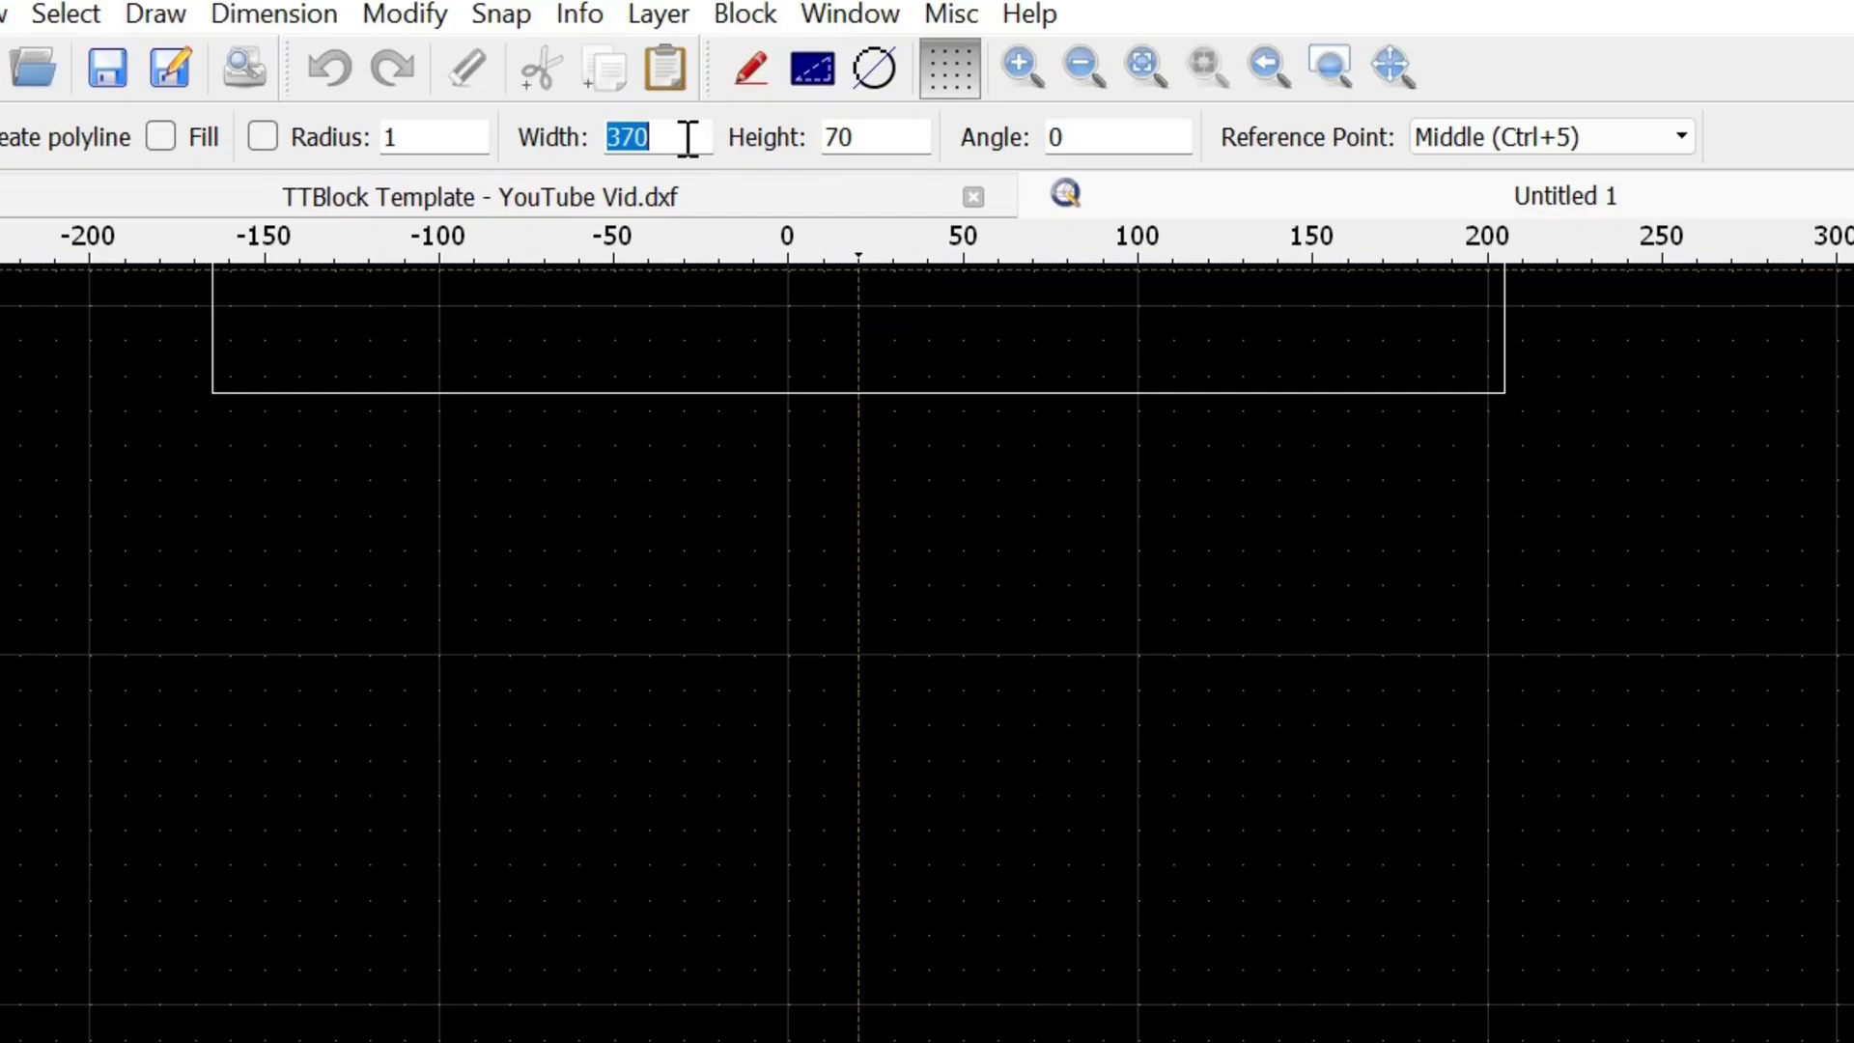
{"action": "type", "text": "288"}
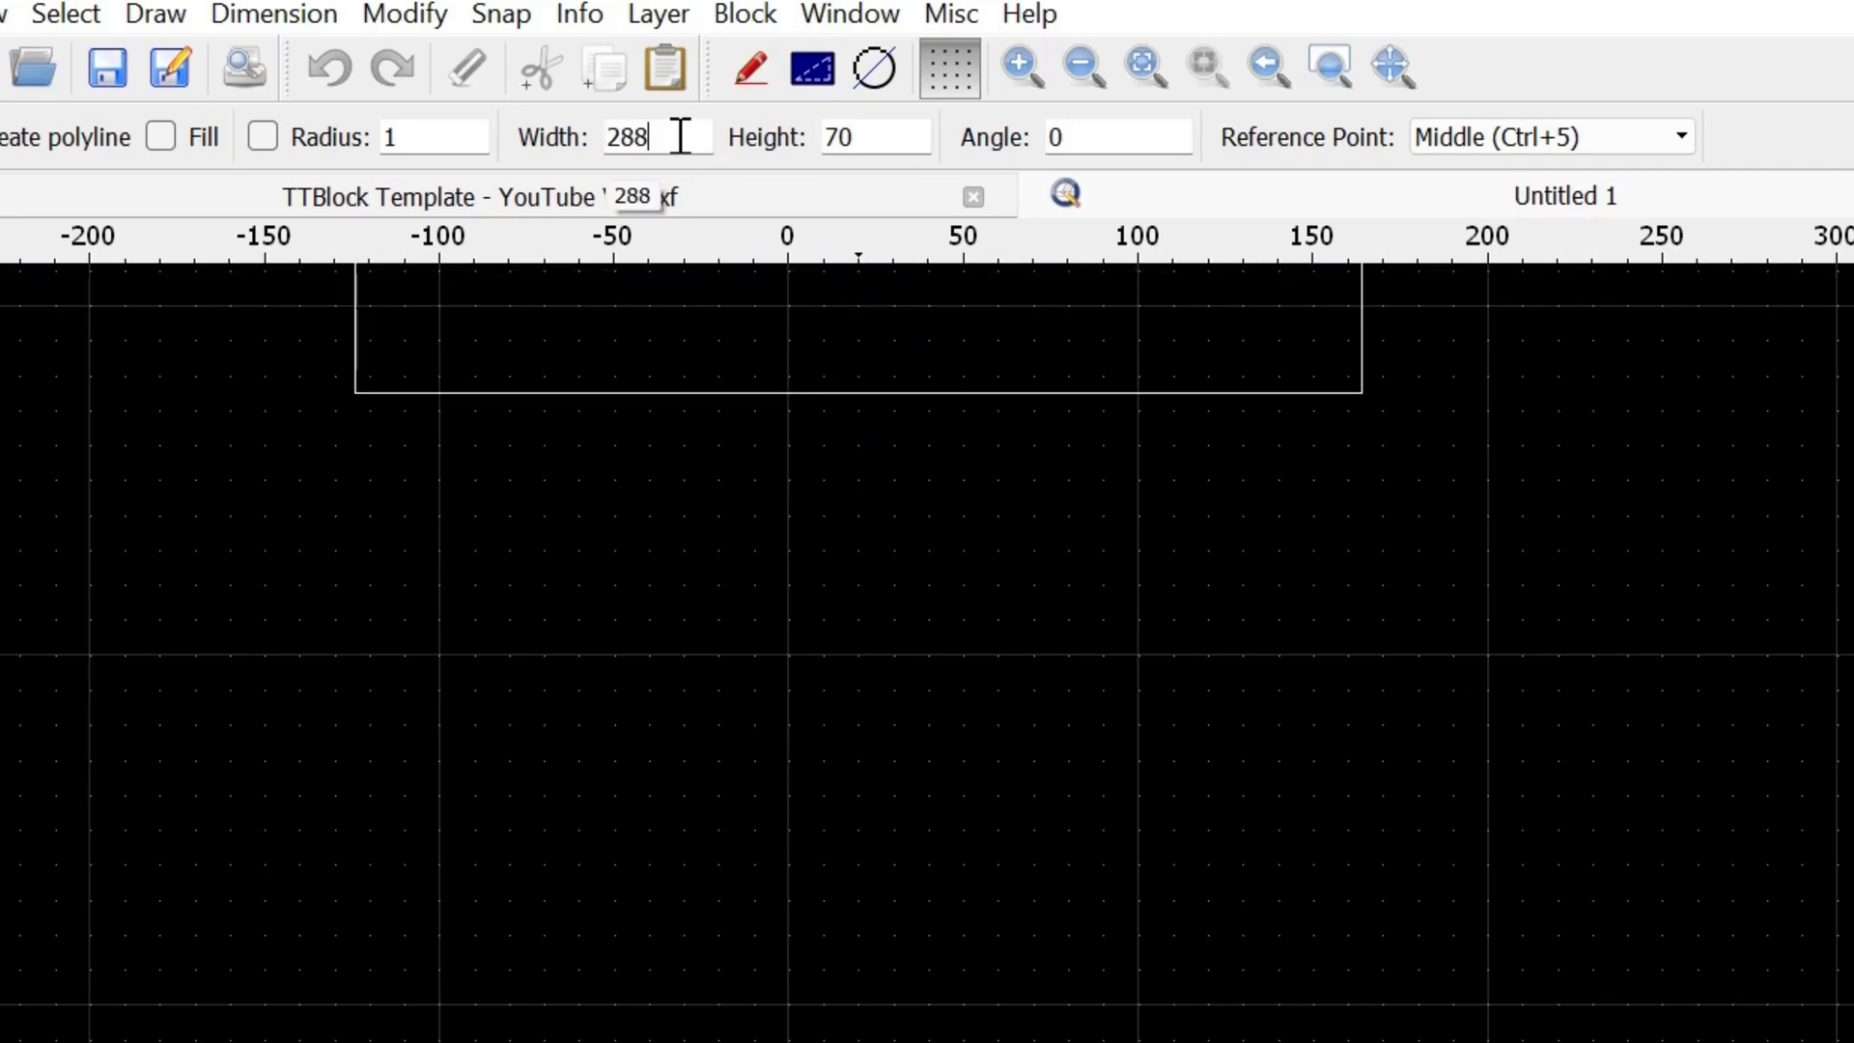
{"action": "key", "text": "BackSpace"}
{"action": "type", "text": "59"}
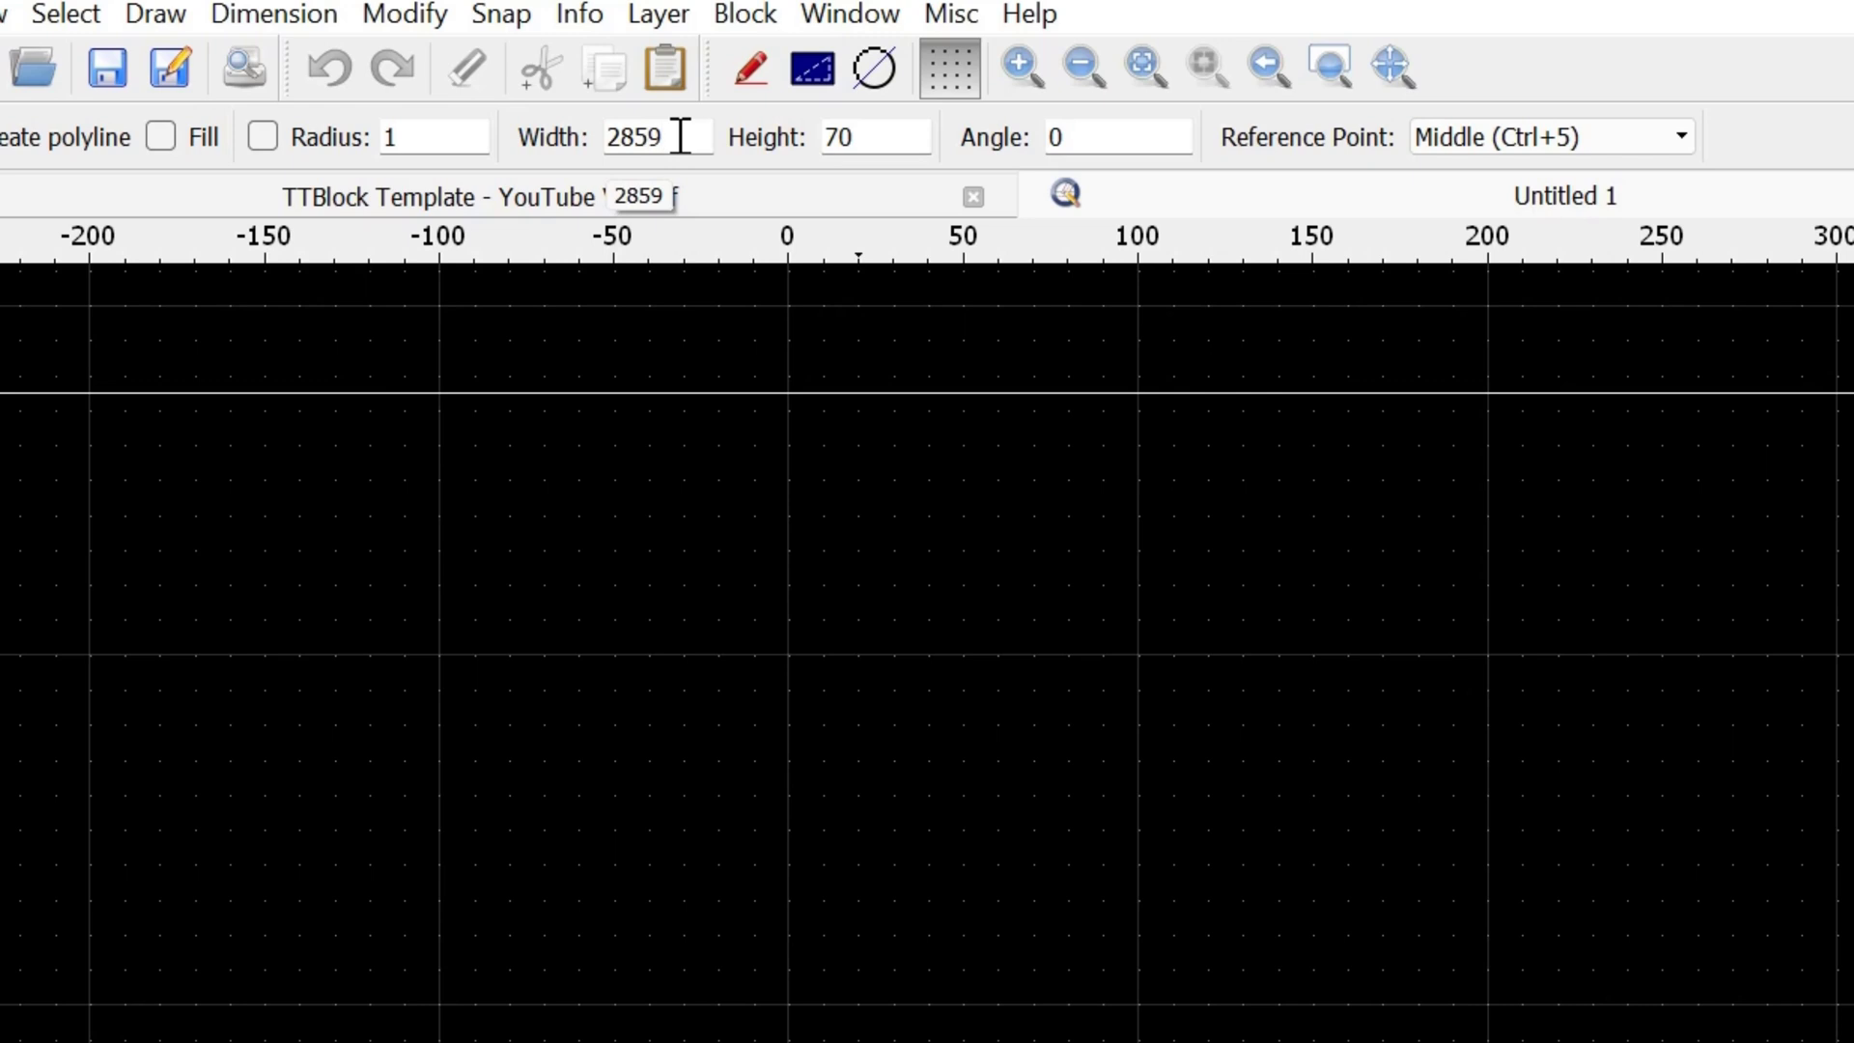
{"action": "key", "text": "Tab"}
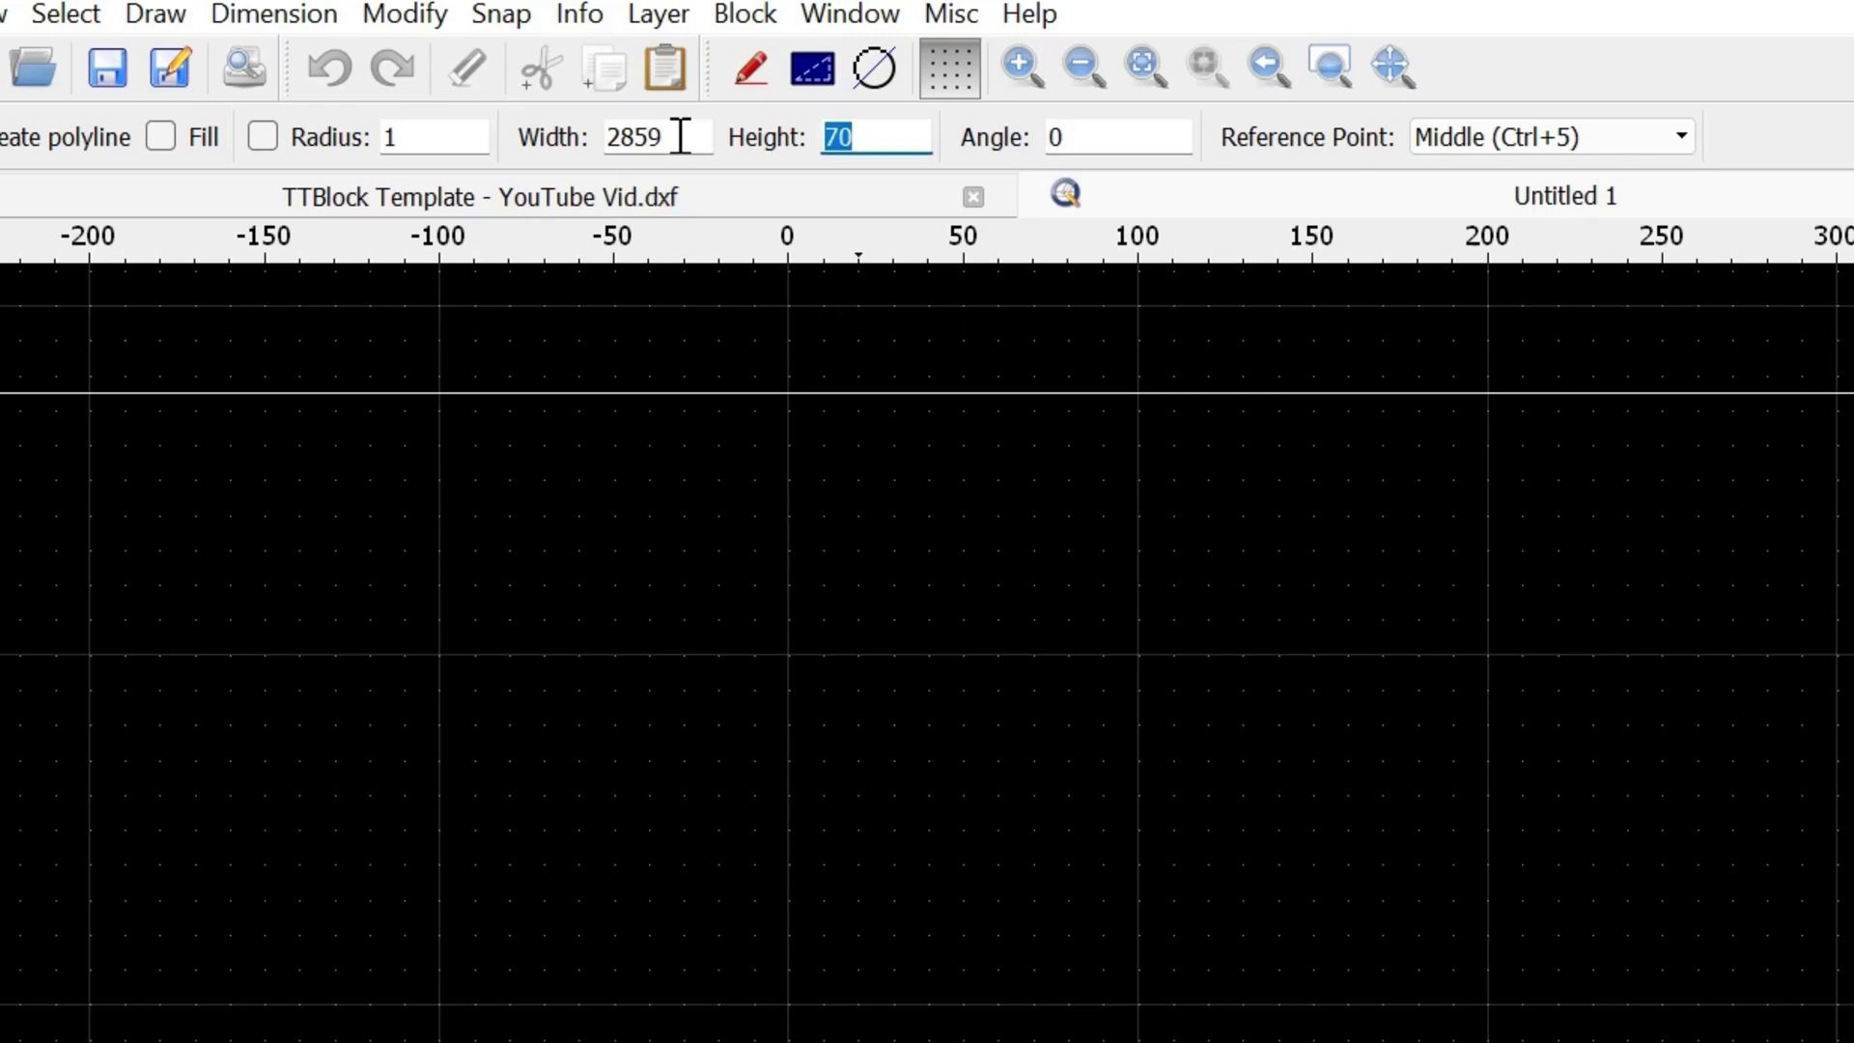
{"action": "type", "text": "19"}
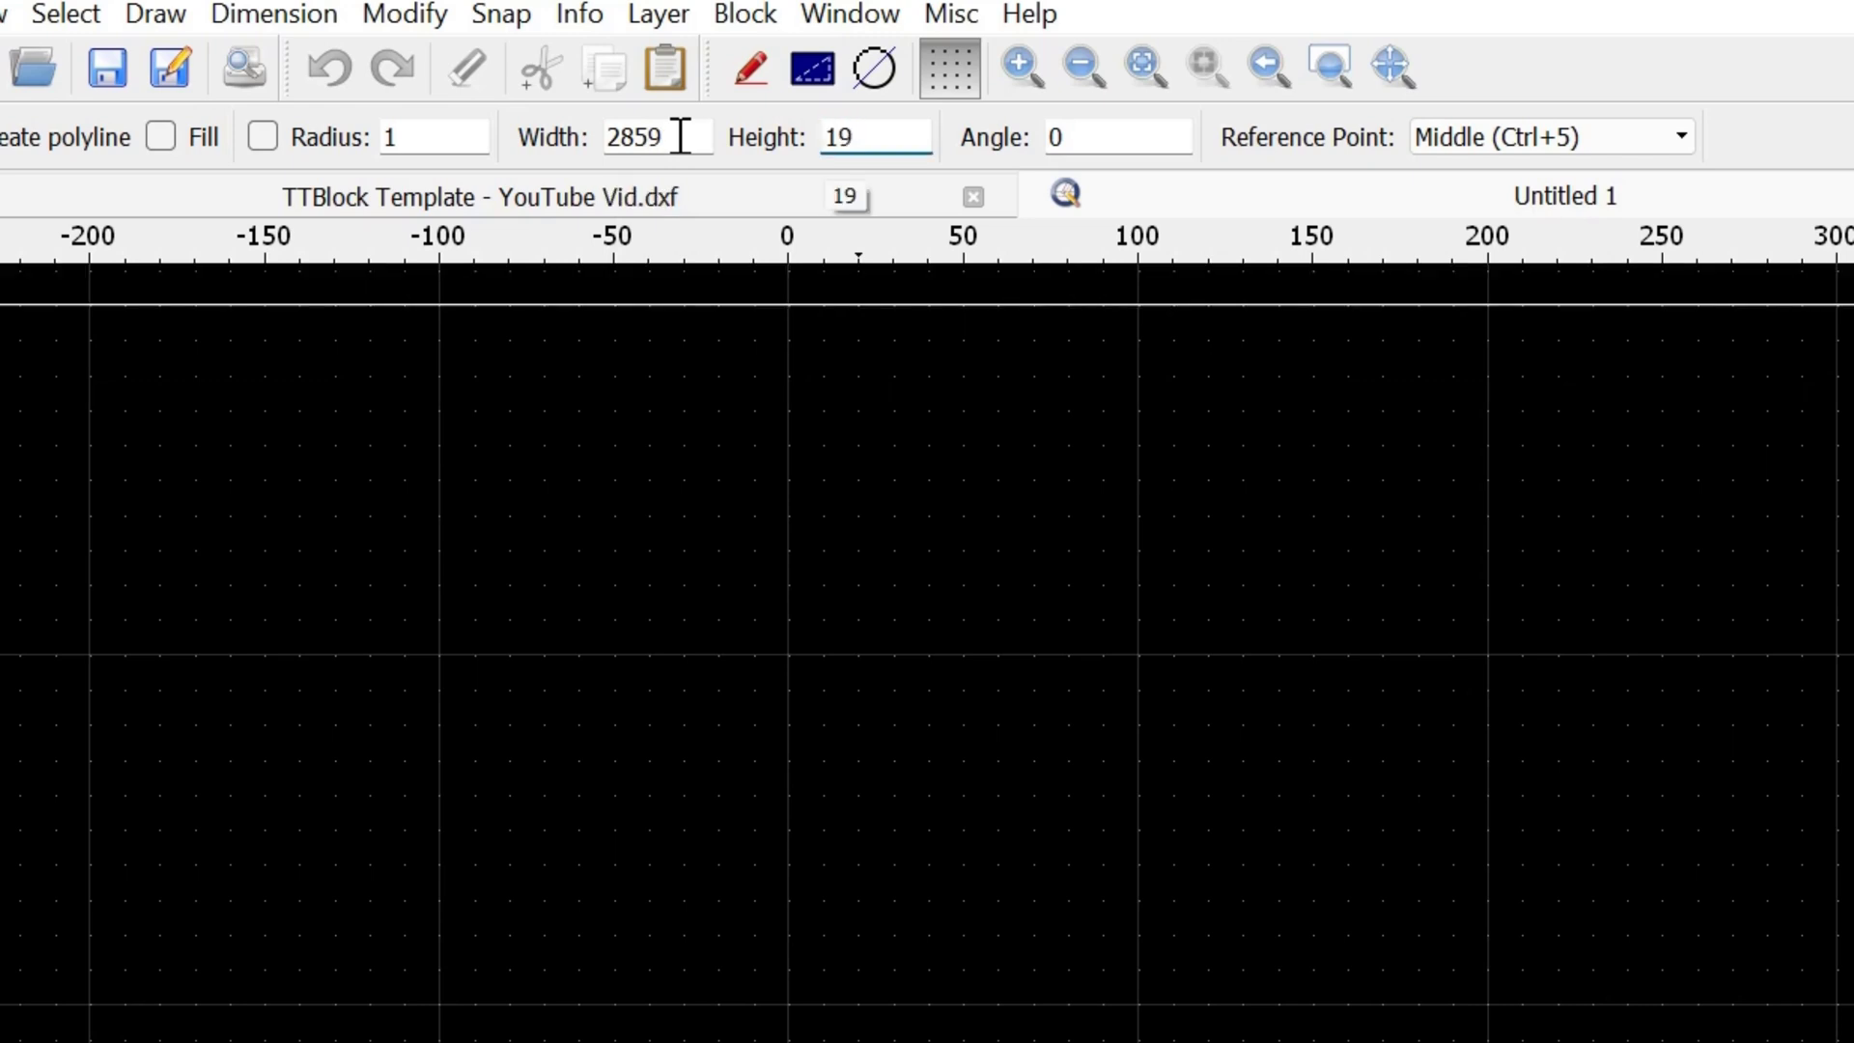
{"action": "type", "text": "89"}
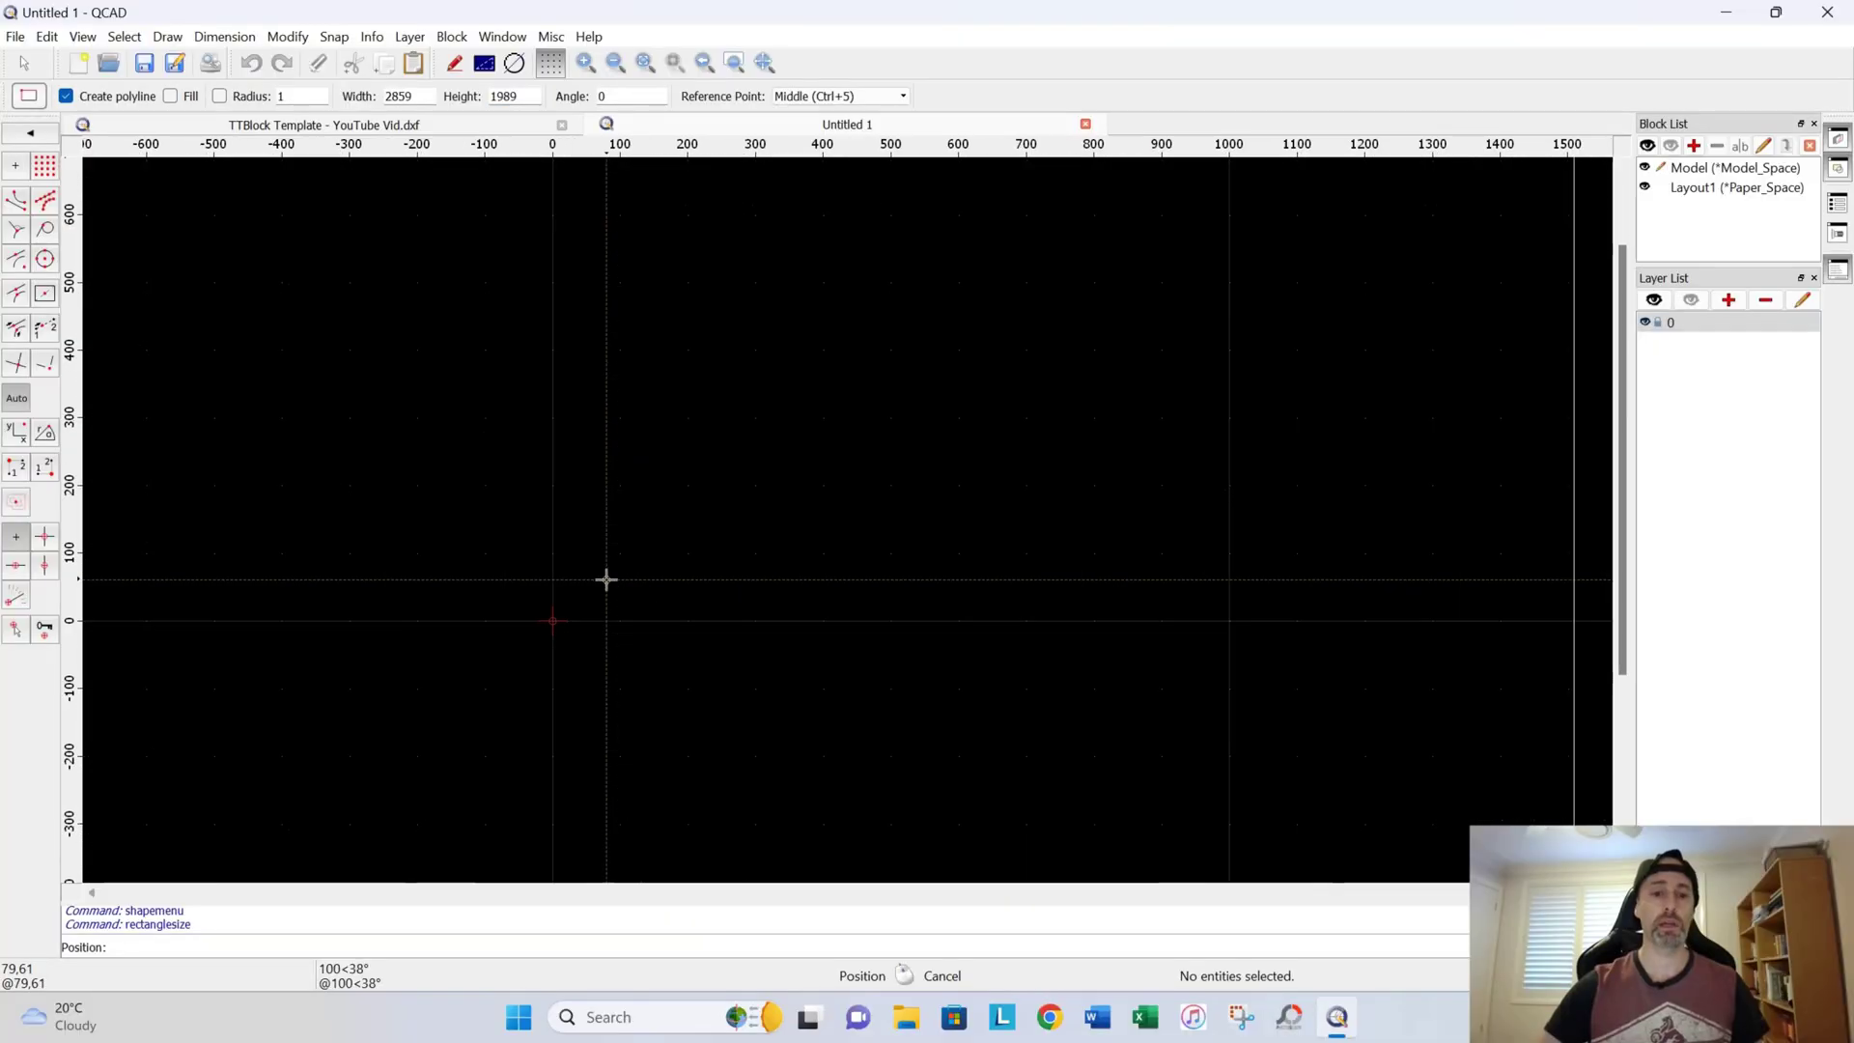
Step: Anchor the rectangle at Bottom Left and place it with its corner at the origin
{"action": "scroll", "coordinate": [606, 579], "scroll_direction": "down", "scroll_amount": 5}
{"action": "middle_click_drag", "start_coordinate": [601, 579], "coordinate": [675, 526]}
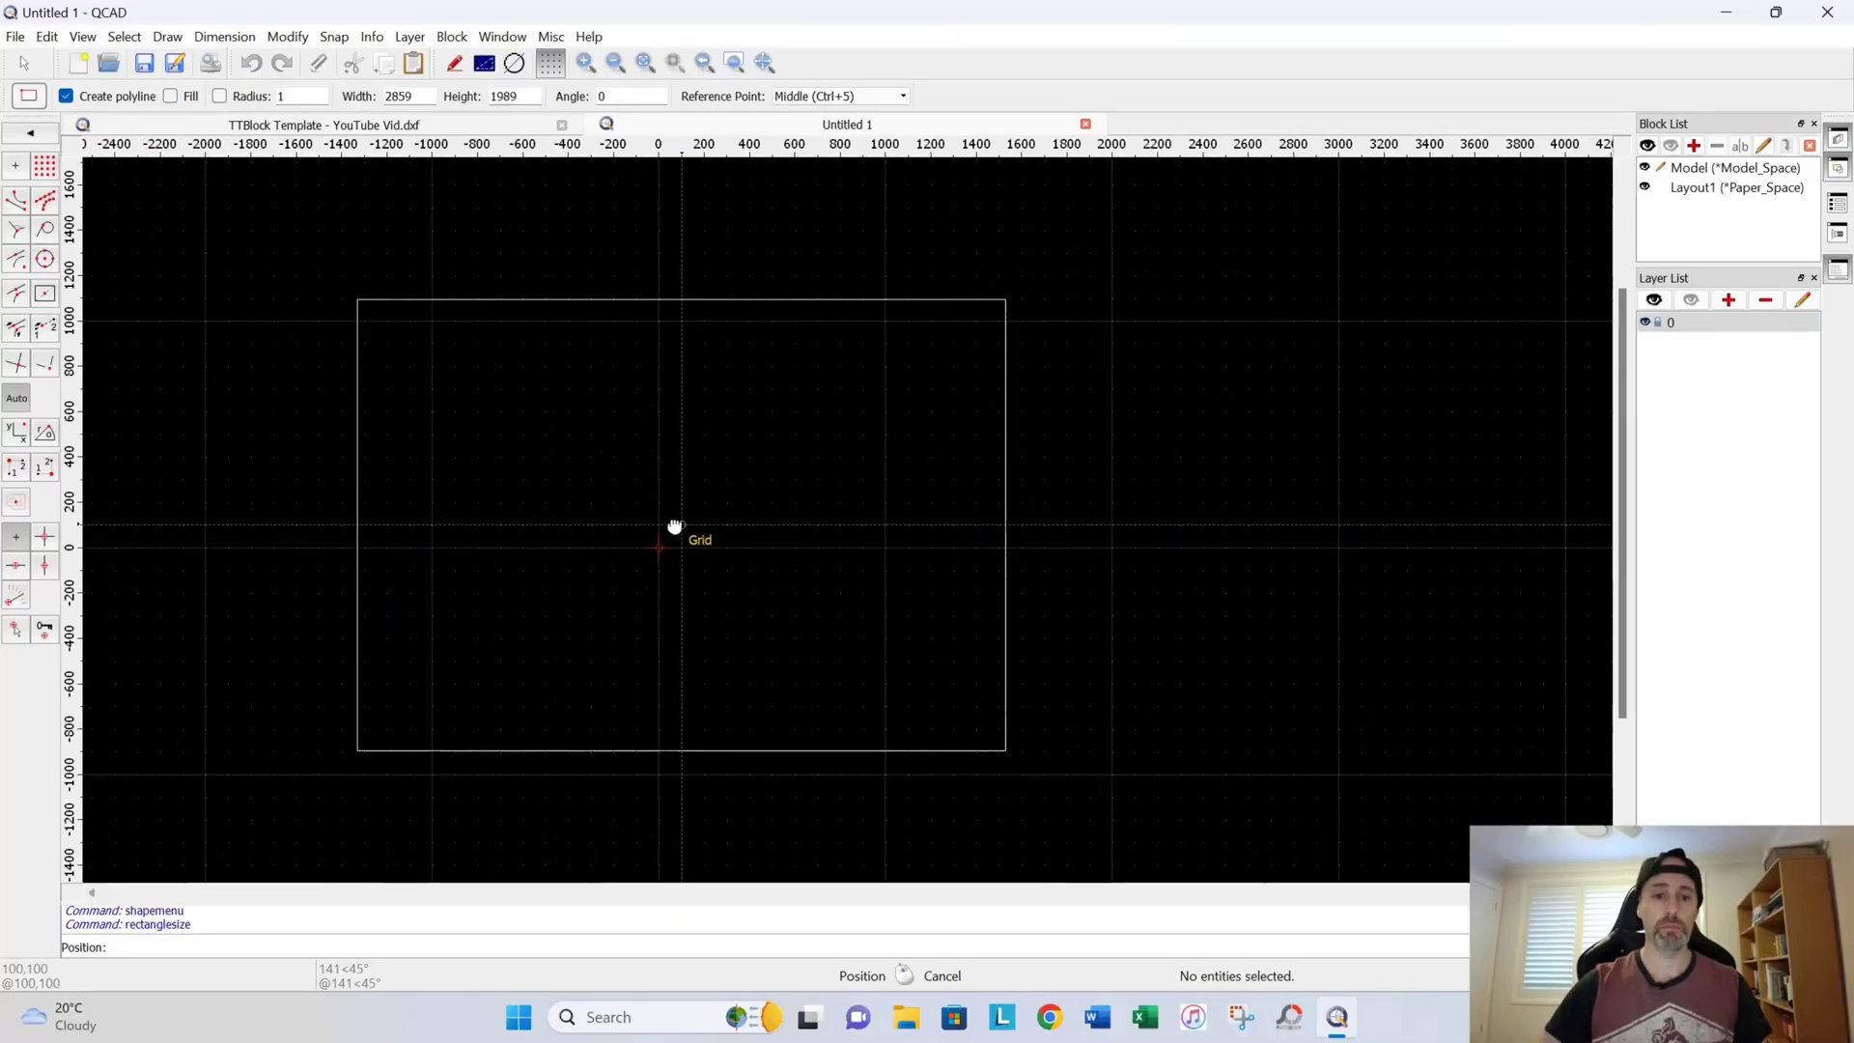
{"action": "scroll", "coordinate": [744, 529], "scroll_direction": "down", "scroll_amount": 1}
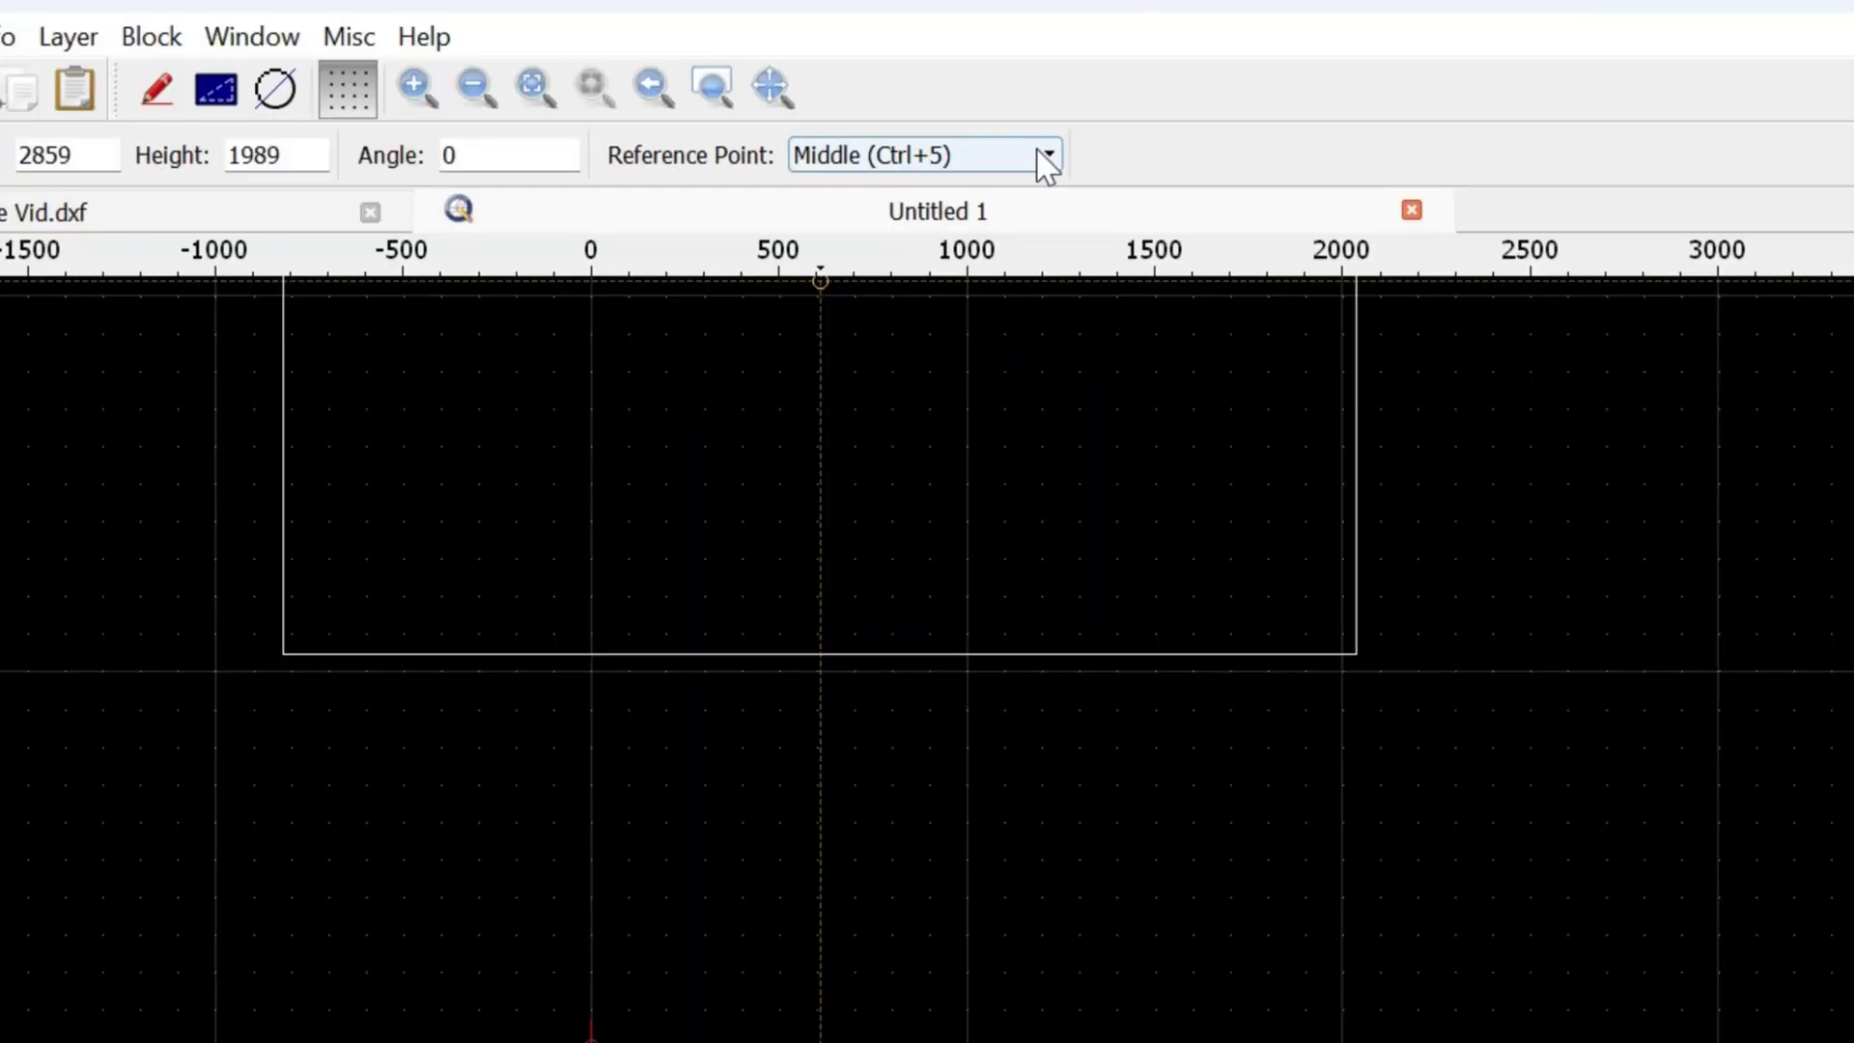
{"action": "left_click", "coordinate": [1046, 160]}
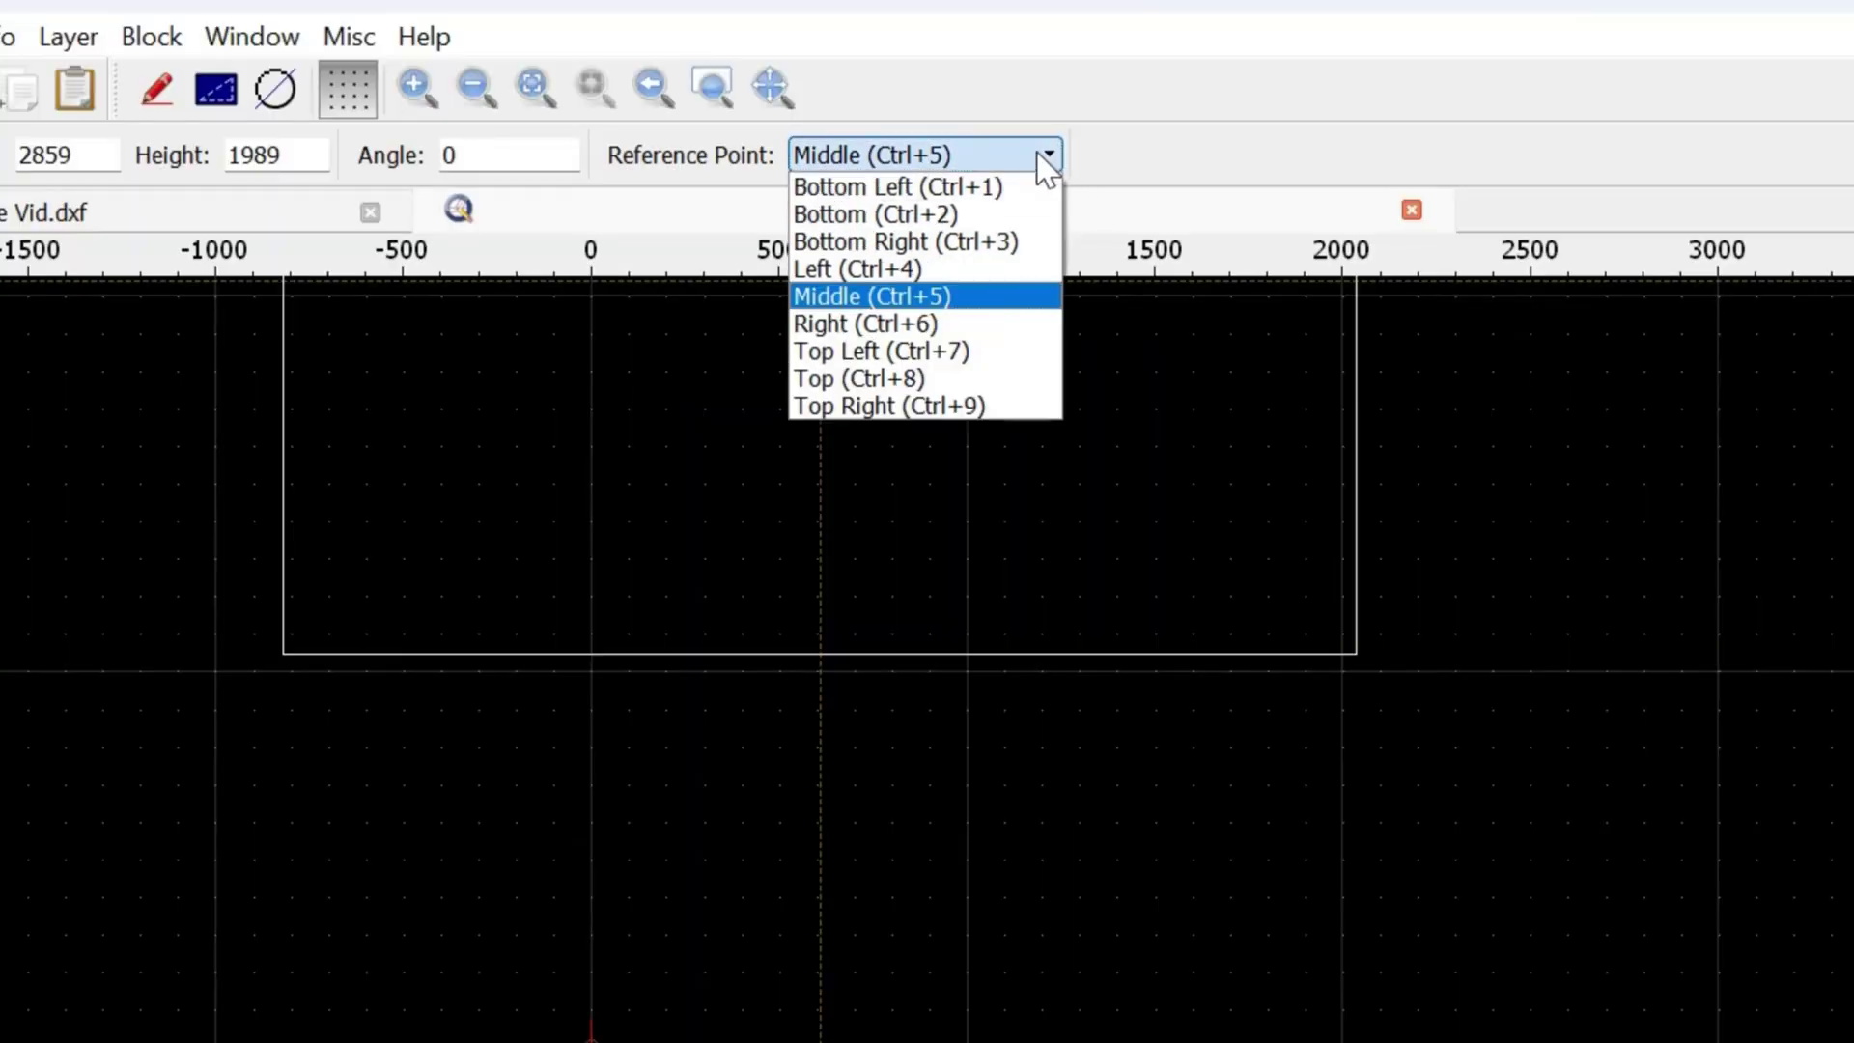
{"action": "left_click", "coordinate": [1035, 188]}
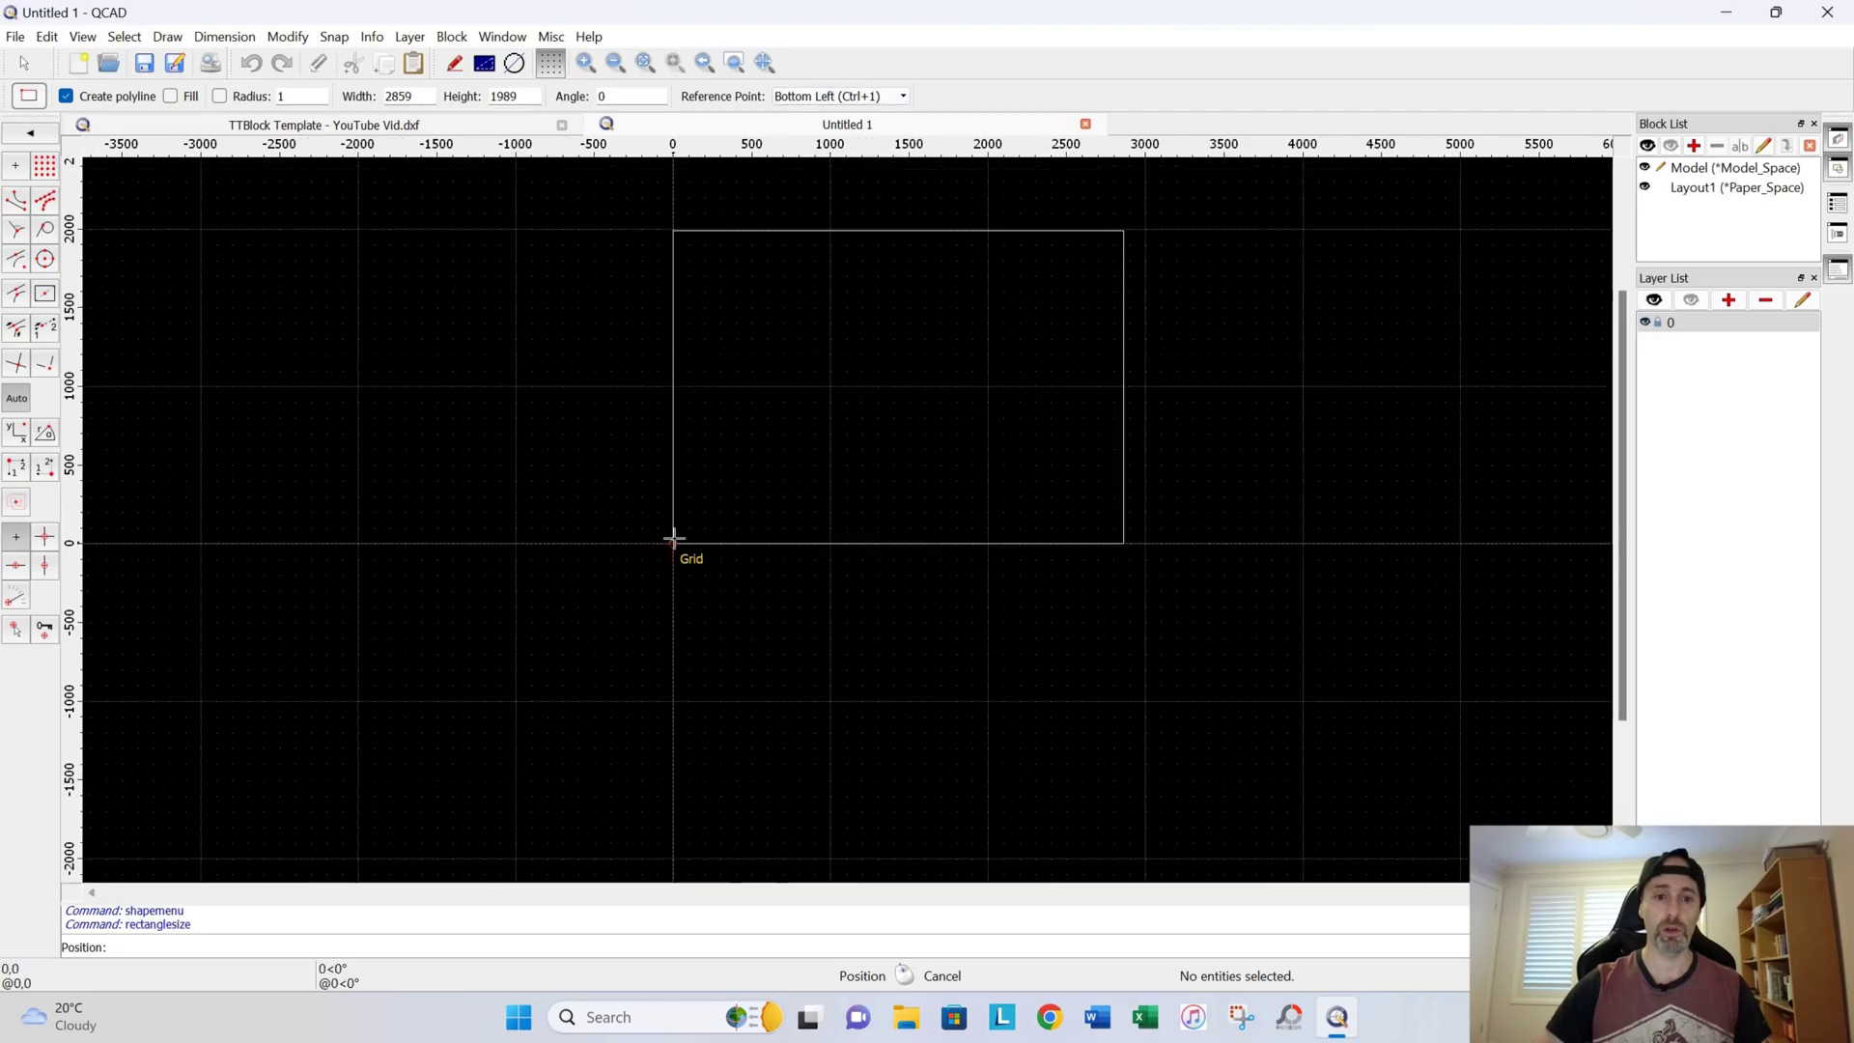
{"action": "scroll", "coordinate": [570, 642], "scroll_direction": "up", "scroll_amount": 3}
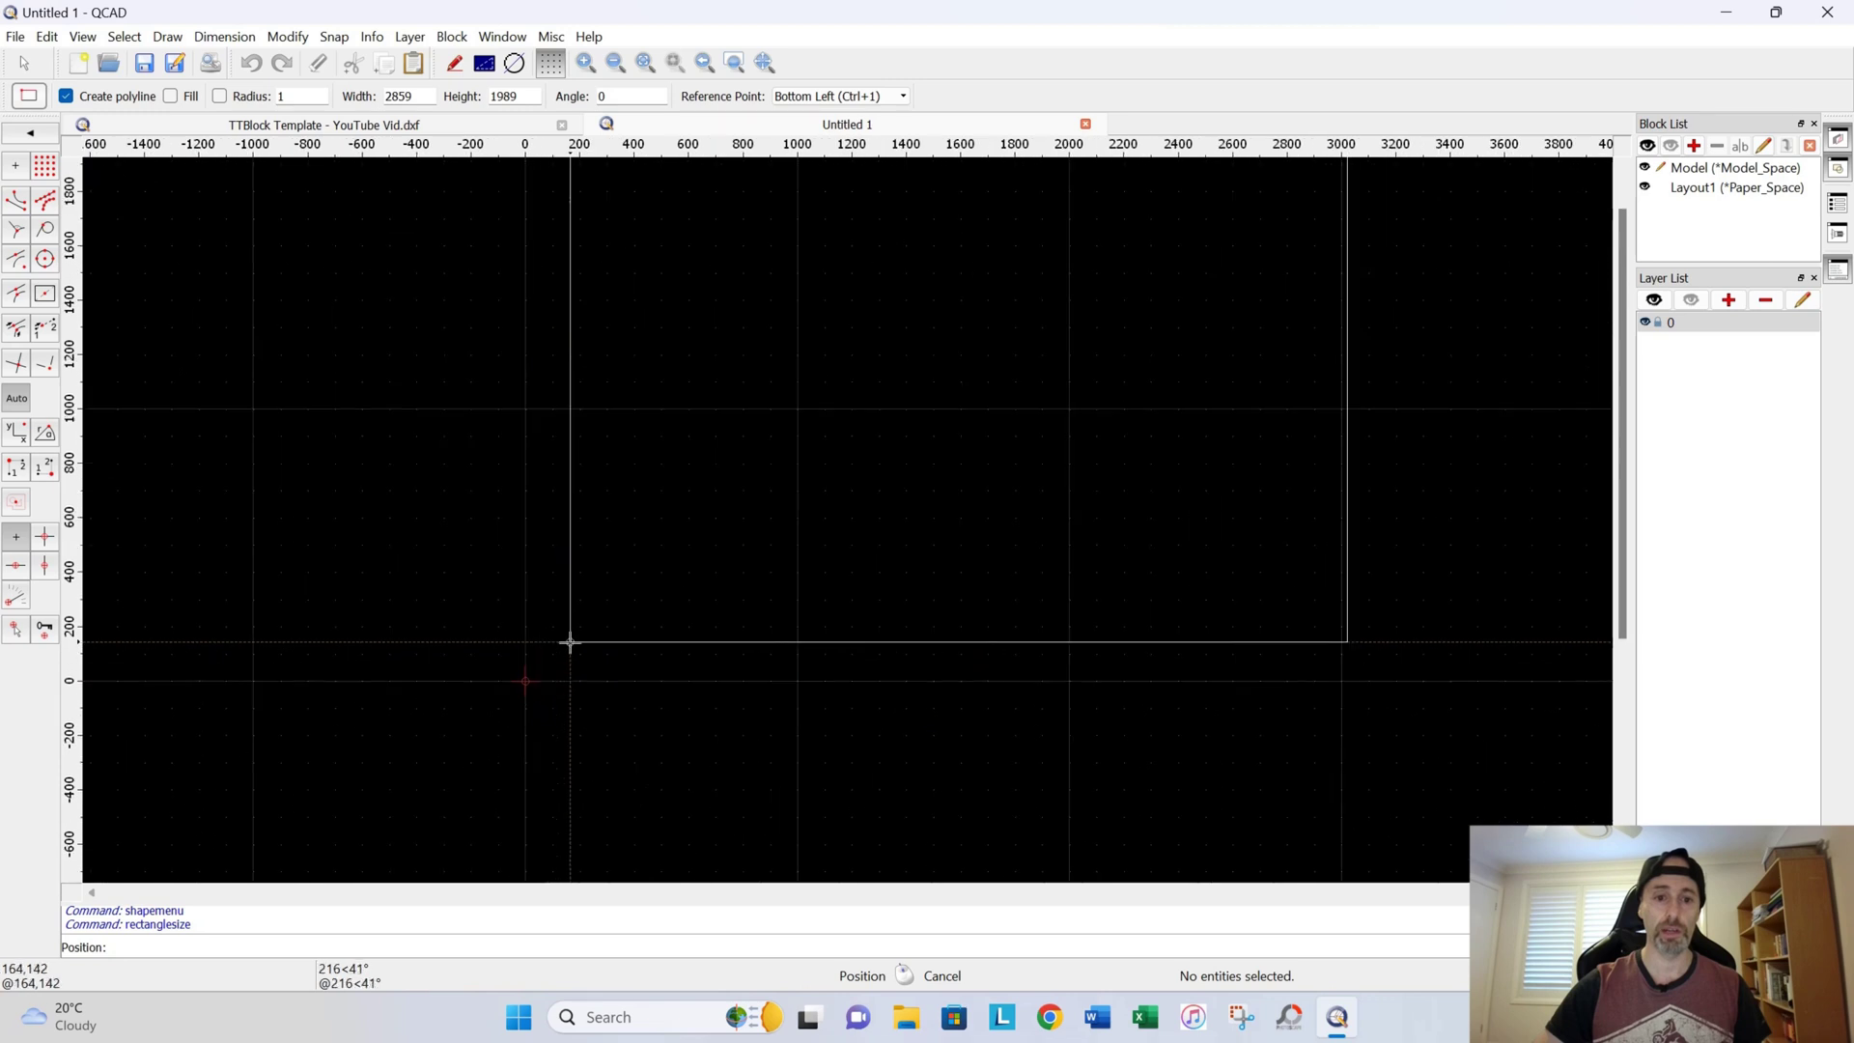
{"action": "middle_click_drag", "start_coordinate": [570, 642], "coordinate": [404, 787]}
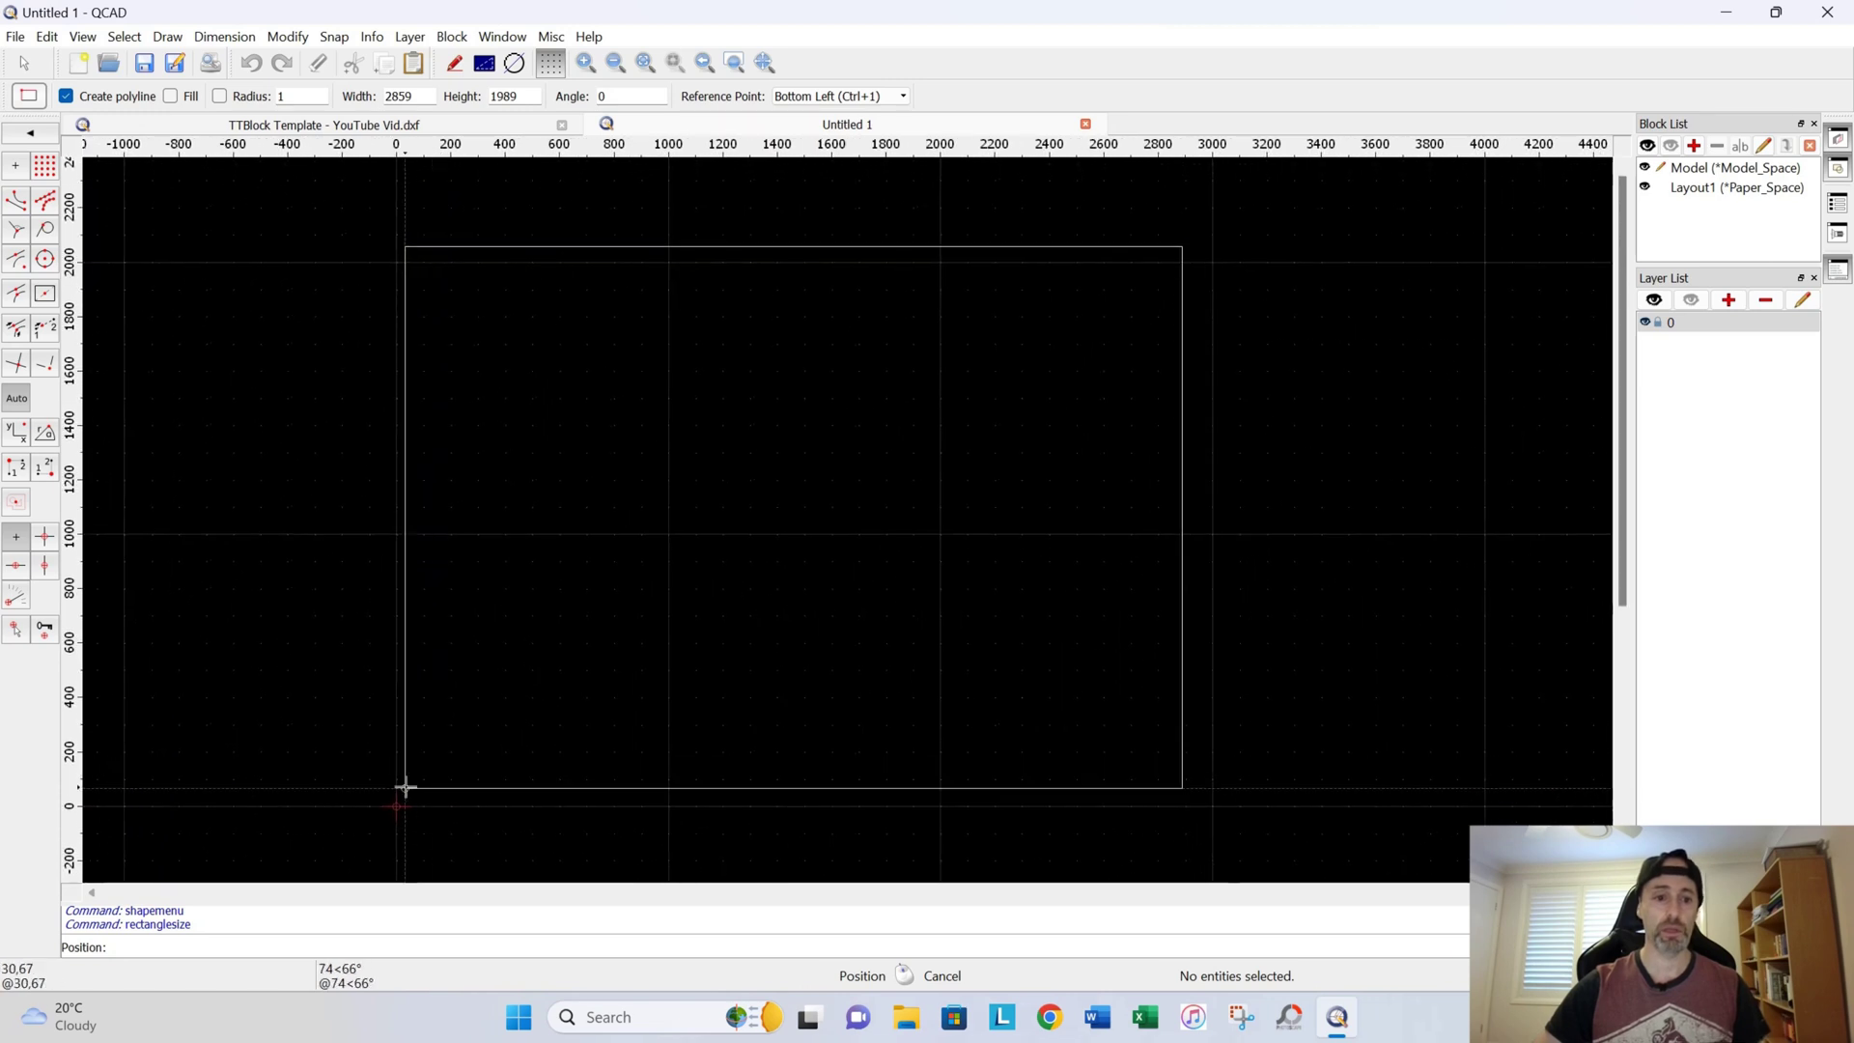
{"action": "left_click", "coordinate": [396, 805]}
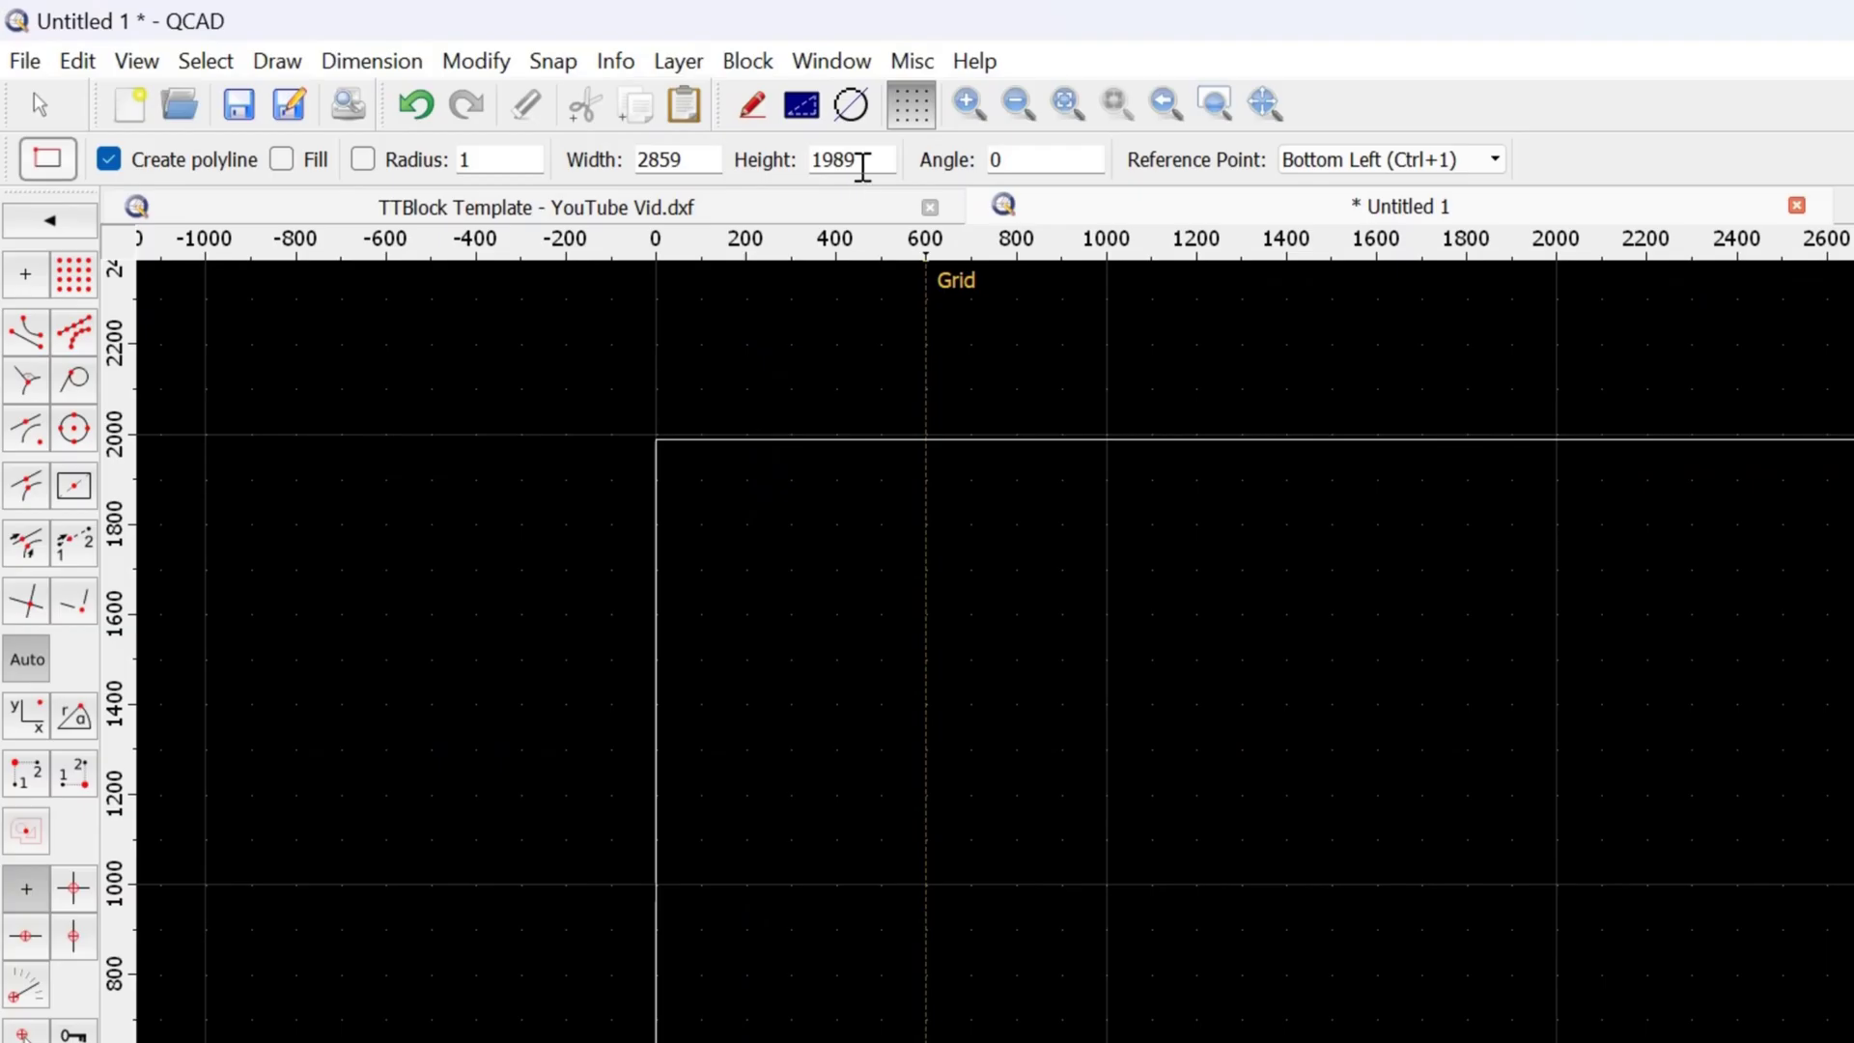
Step: Change the height to 235 and place the 2859 × 235 strip at the origin
{"action": "double_click", "coordinate": [862, 166]}
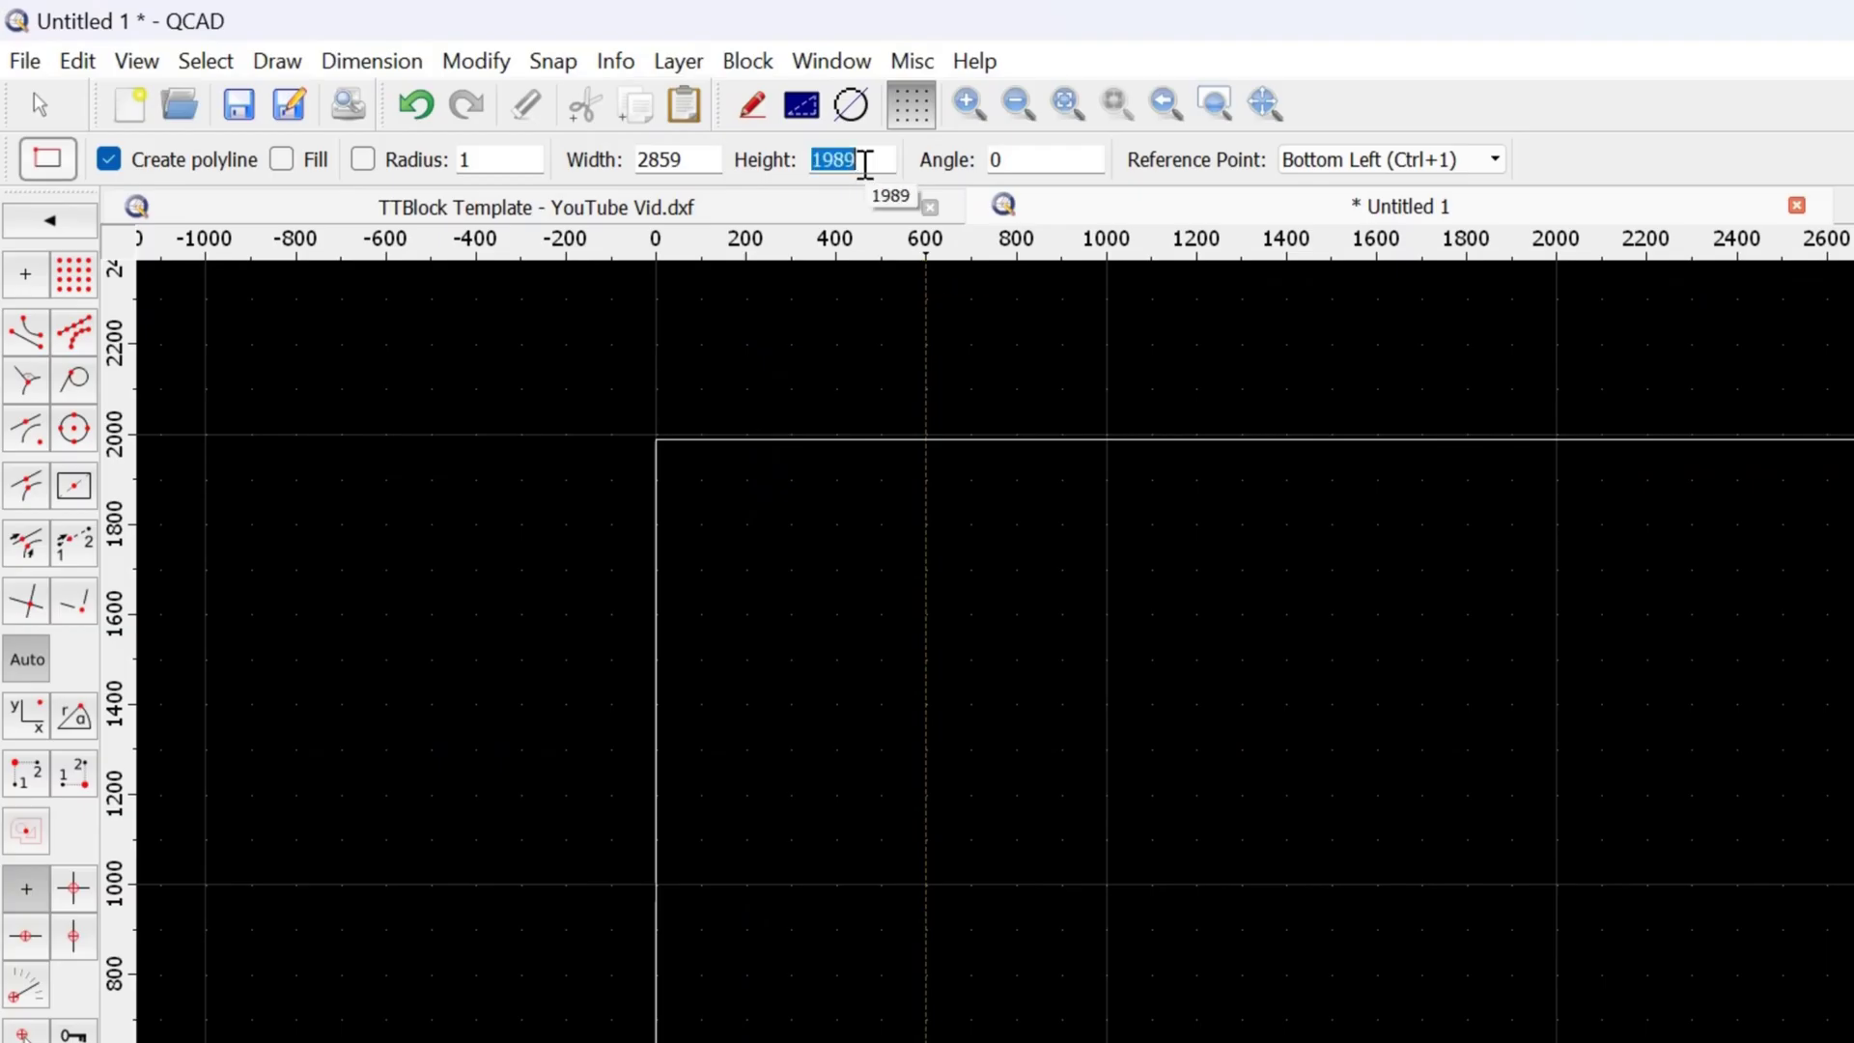
{"action": "type", "text": "235"}
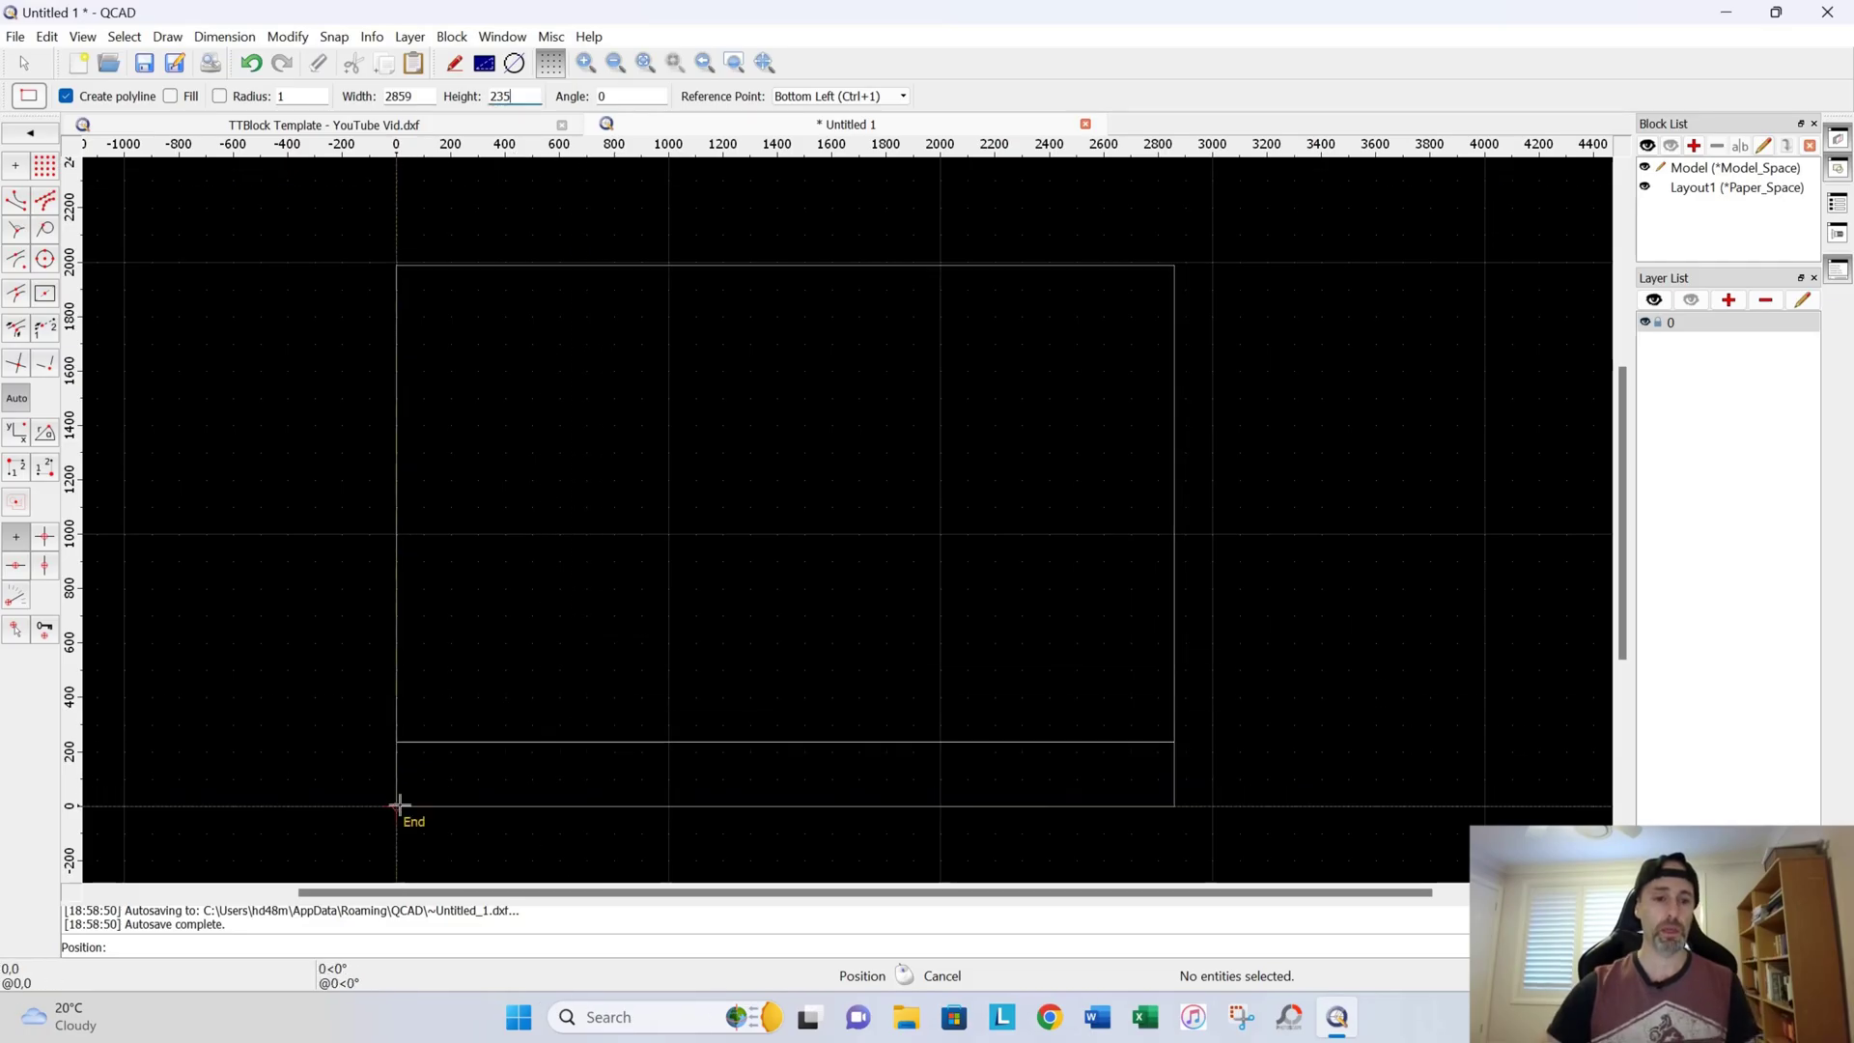
{"action": "left_click", "coordinate": [397, 805]}
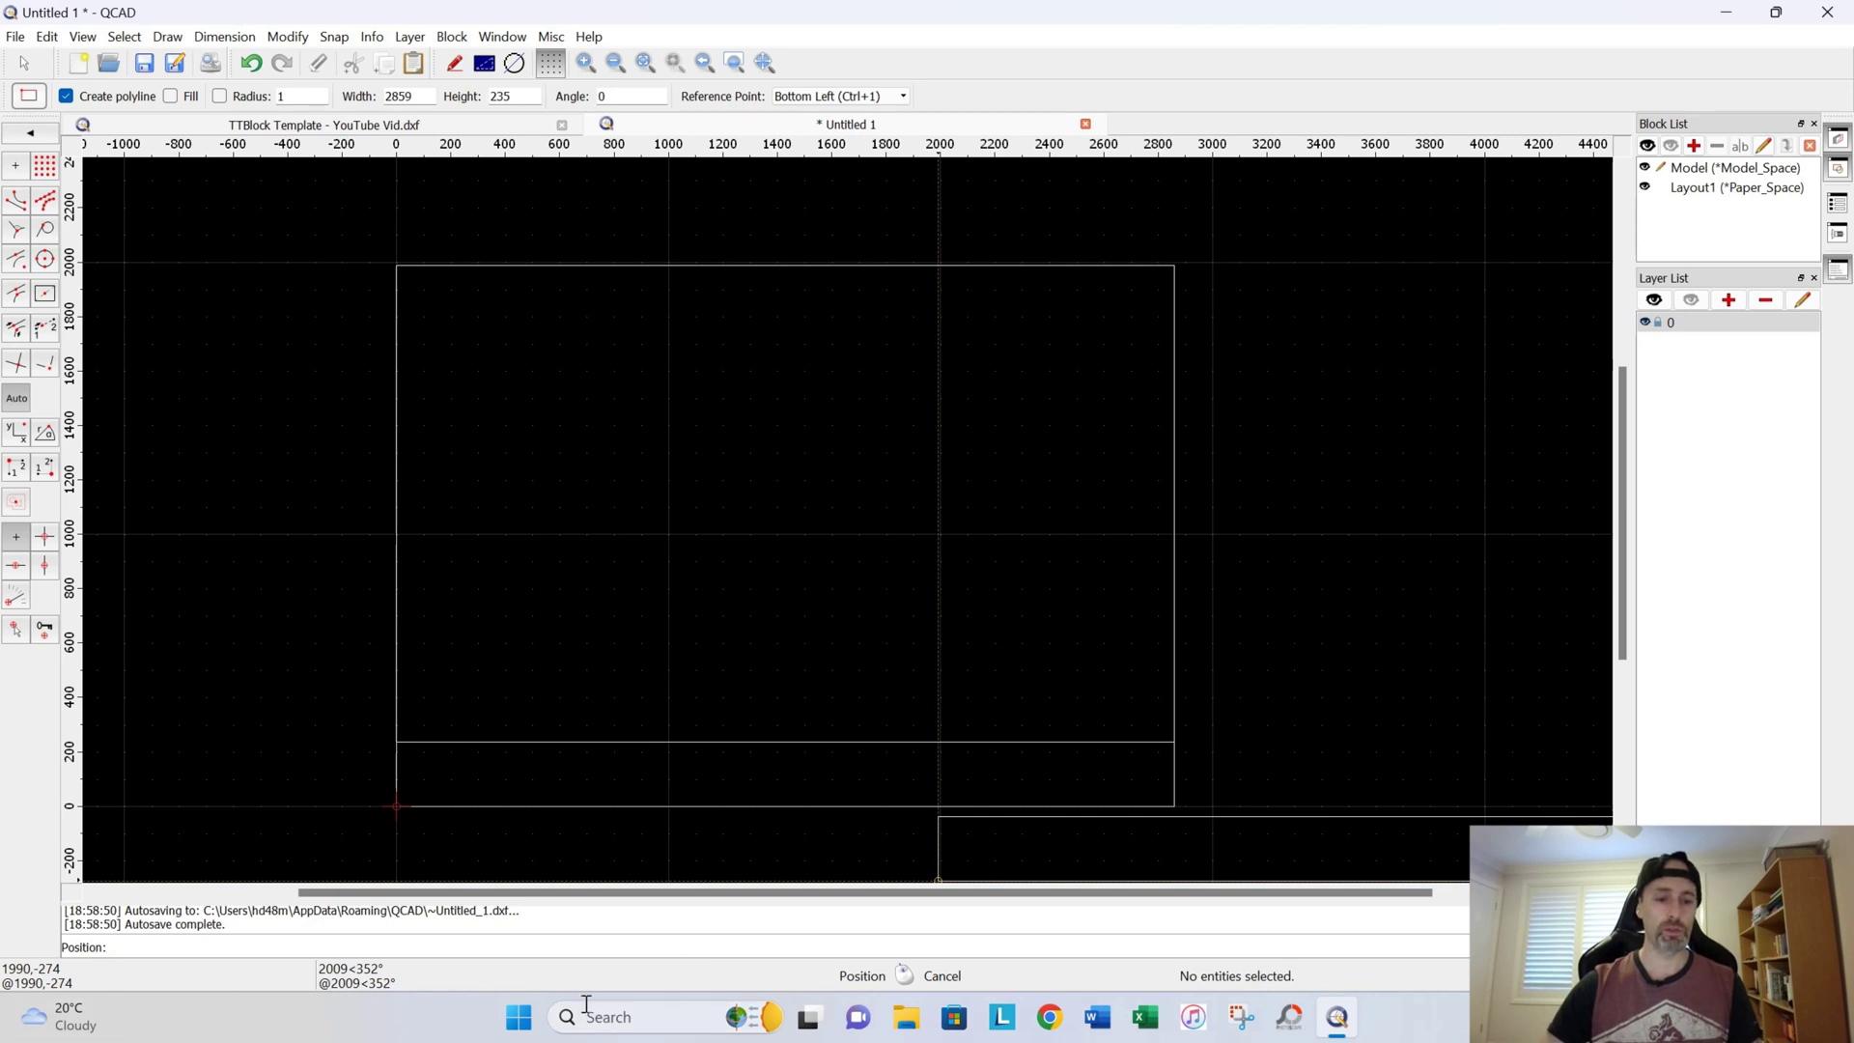
Step: Launch Windows Calculator from the Start menu and move it over the drawing's right side
{"action": "left_click", "coordinate": [519, 1017]}
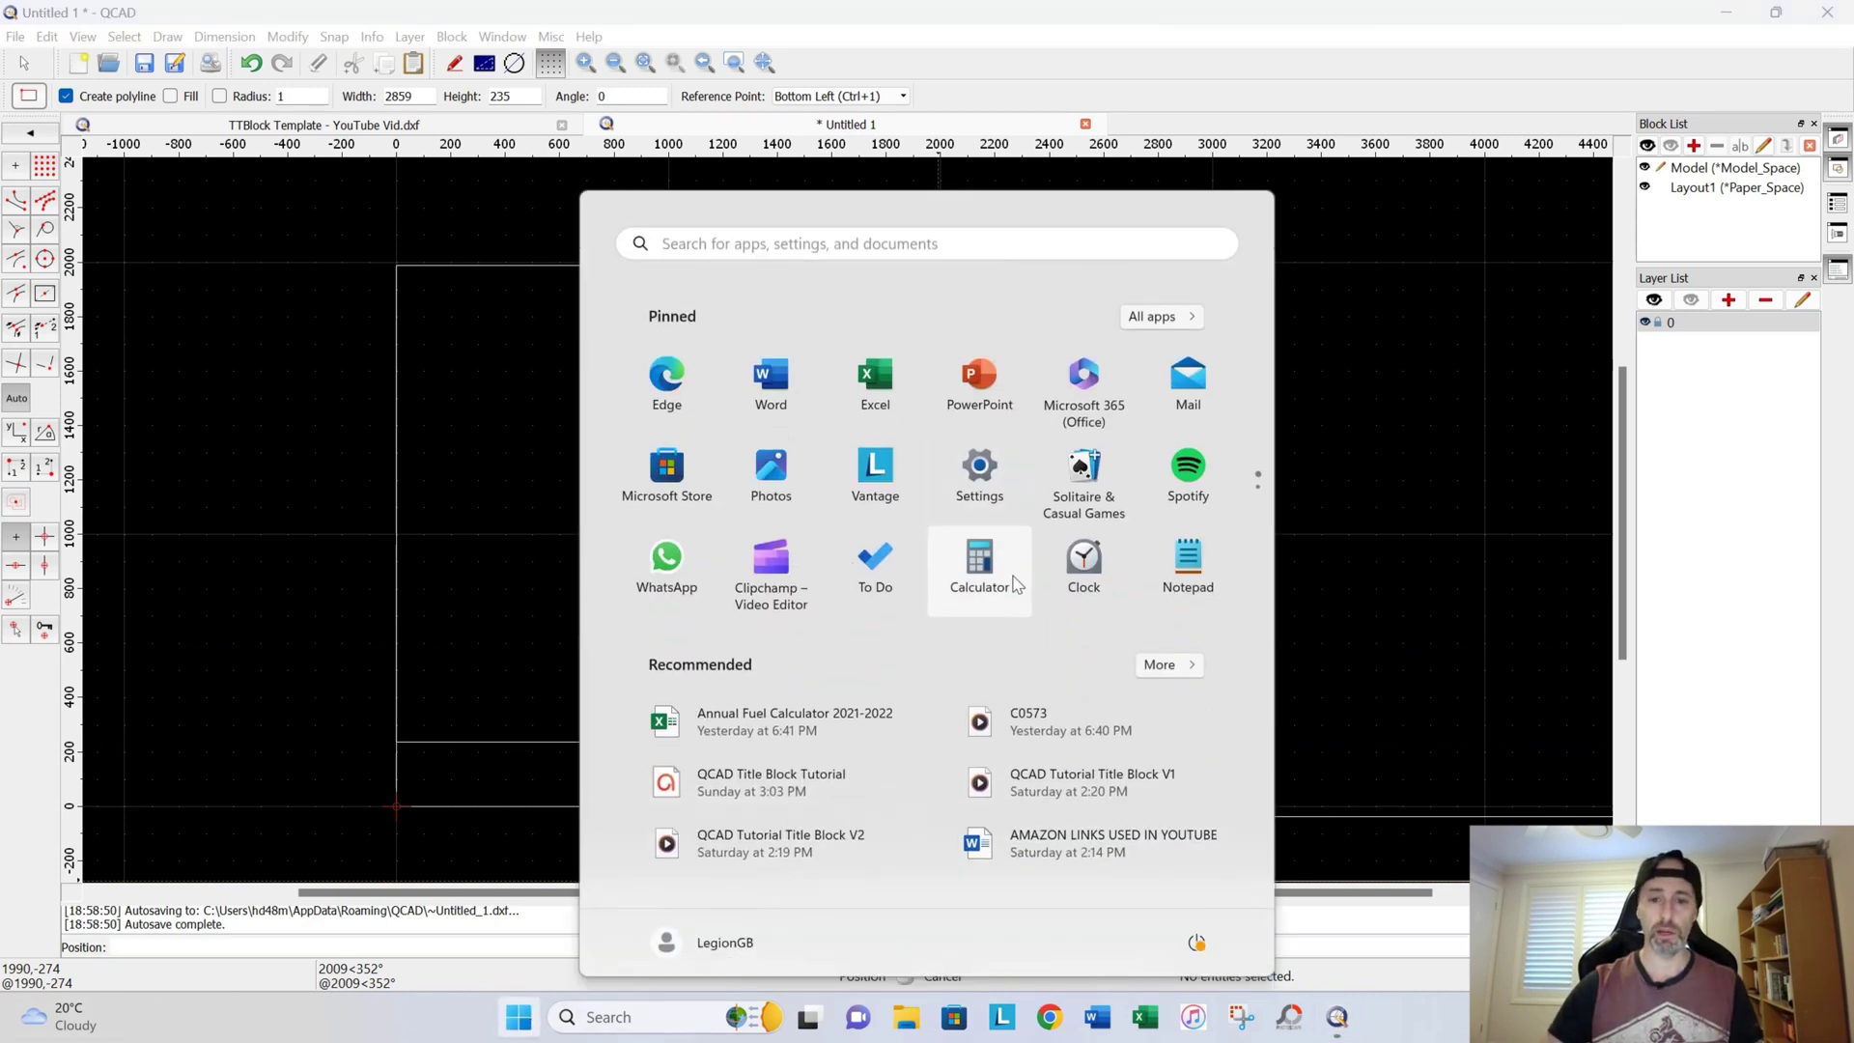
{"action": "left_click", "coordinate": [1008, 576]}
{"action": "left_click_drag", "start_coordinate": [1056, 281], "coordinate": [1130, 282]}
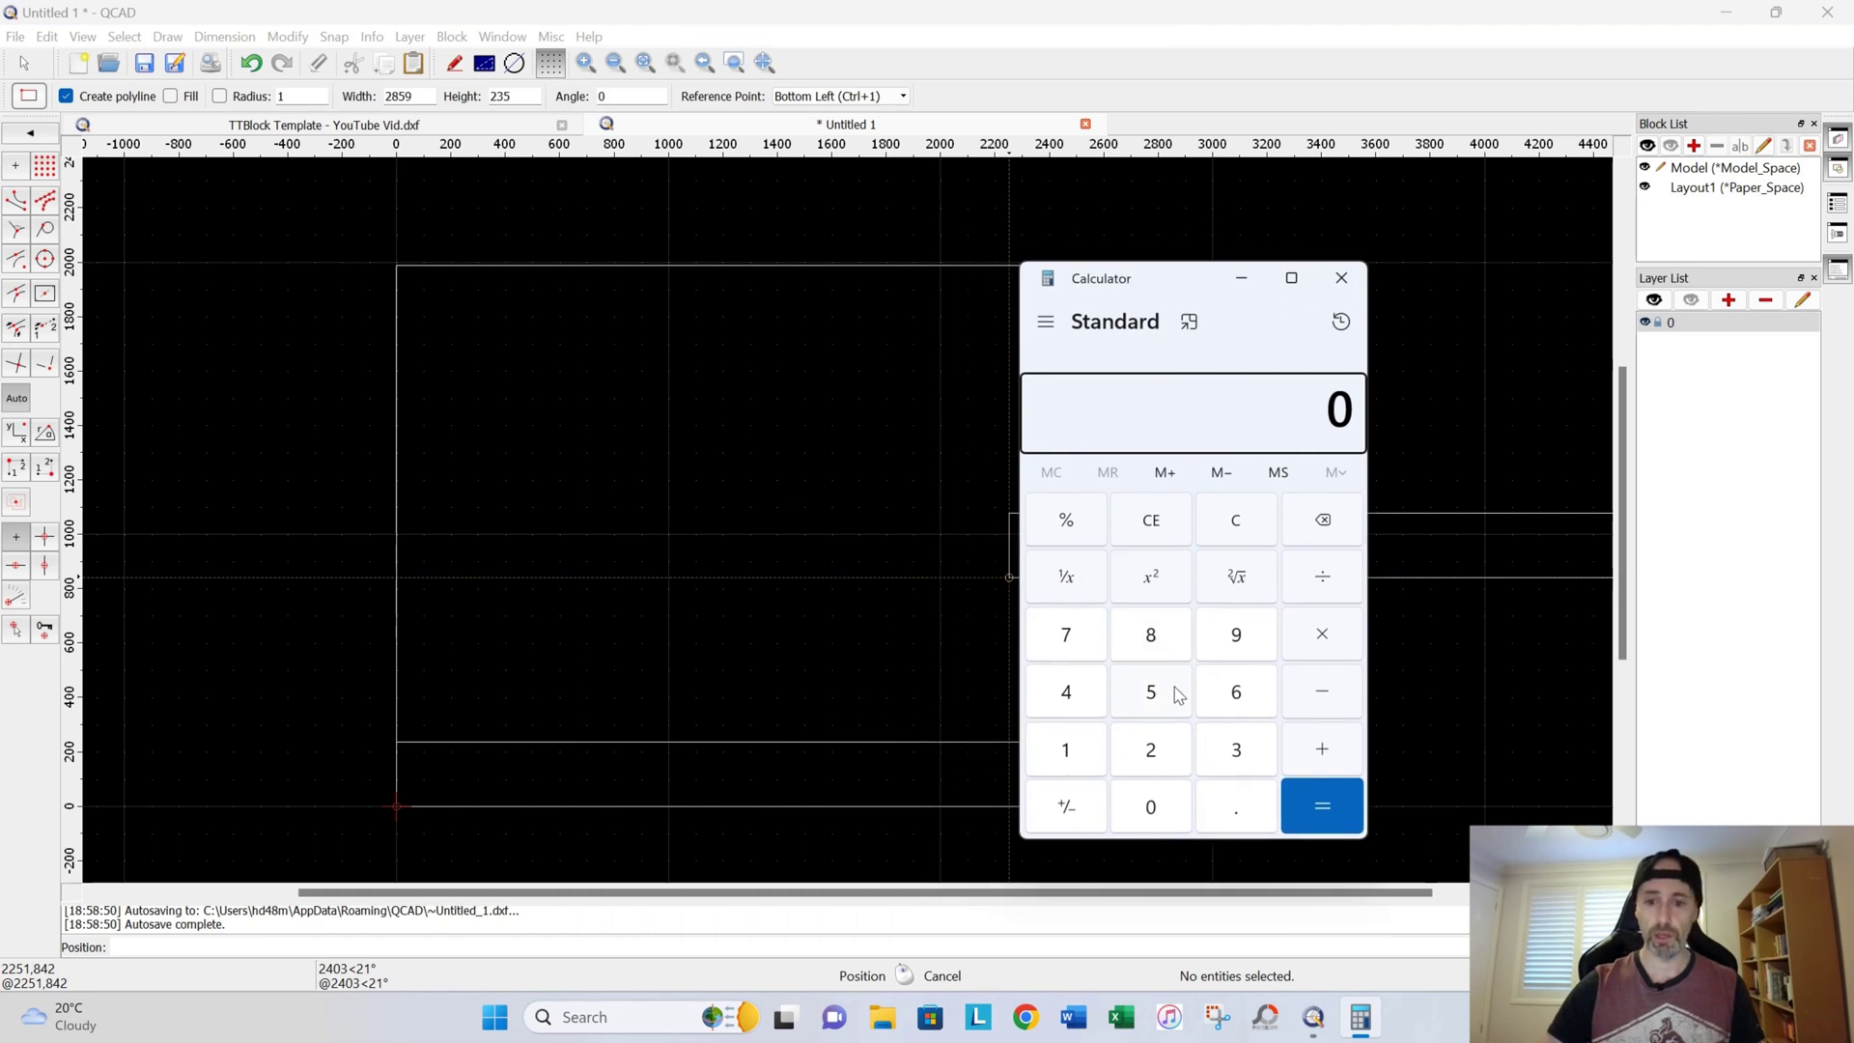
Step: Compute 2559 ÷ 4 = 639.75, then minimize the calculator
{"action": "left_click", "coordinate": [1152, 750]}
{"action": "left_click", "coordinate": [1150, 693]}
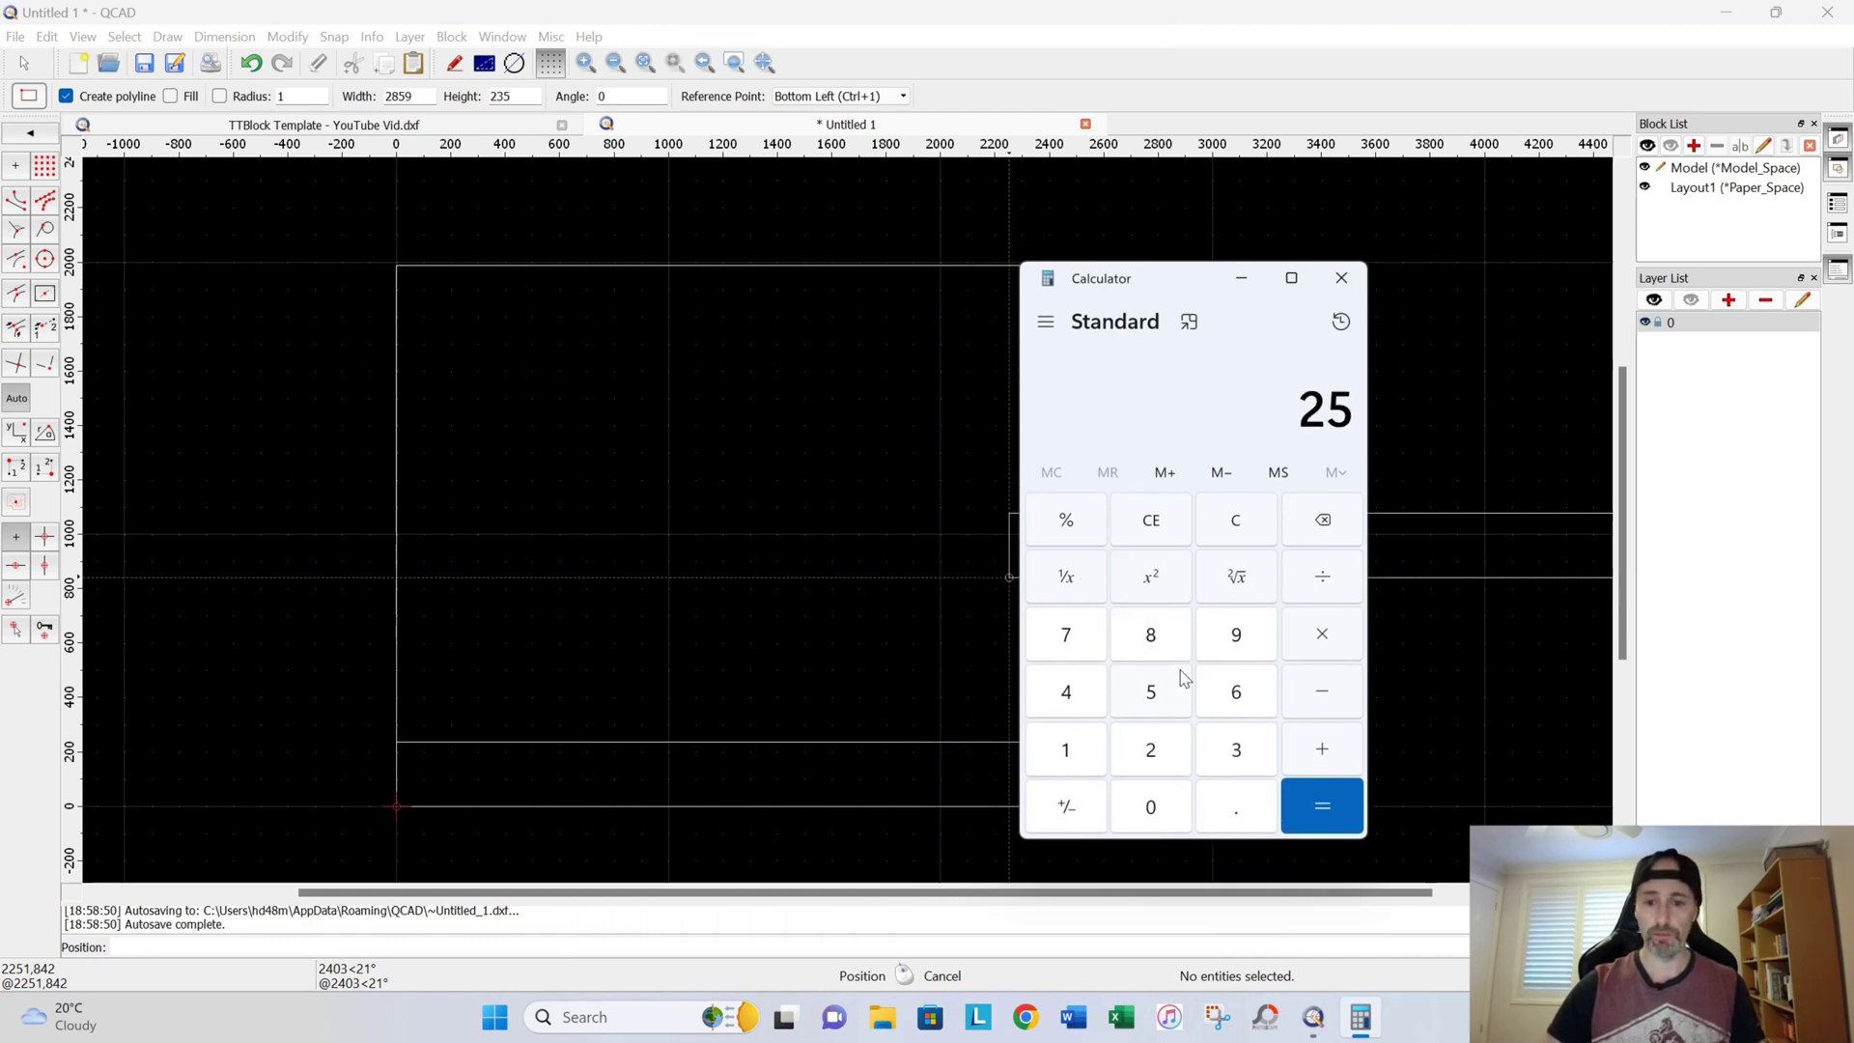
{"action": "left_click", "coordinate": [1182, 680]}
{"action": "left_click", "coordinate": [1226, 639]}
{"action": "left_click", "coordinate": [1309, 580]}
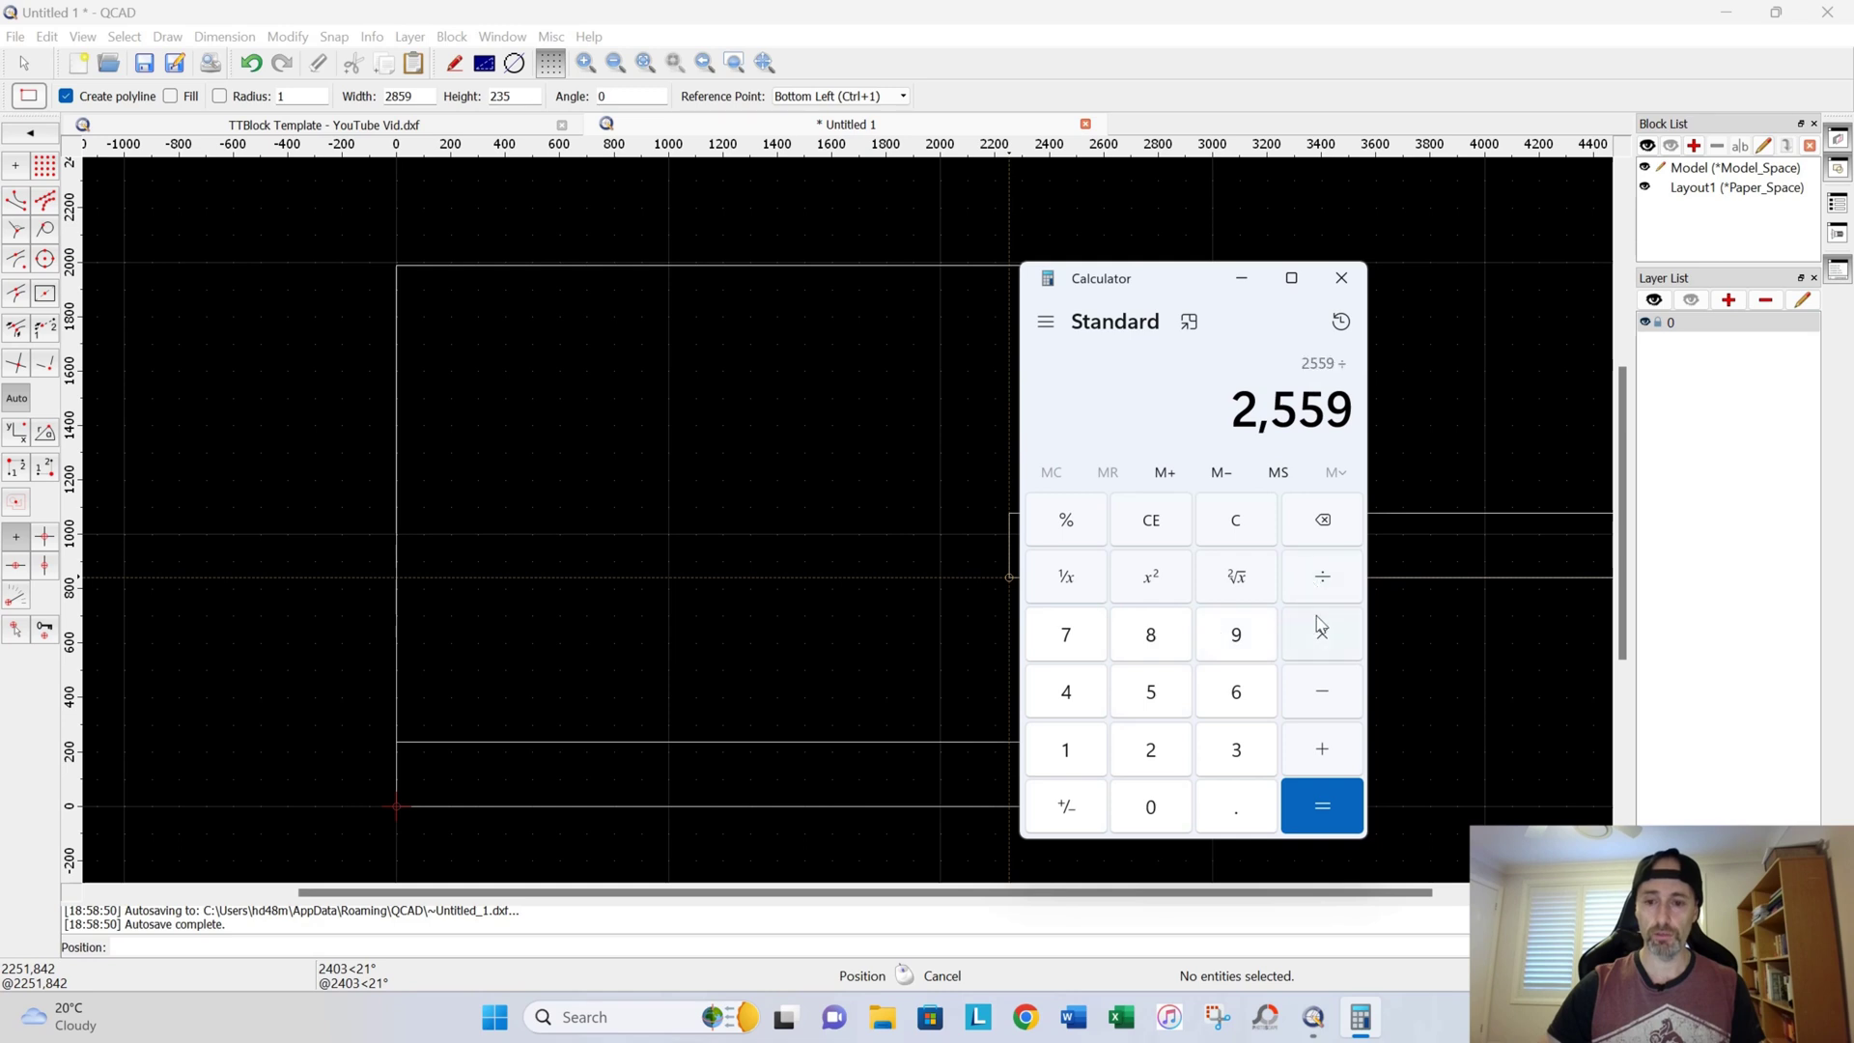
{"action": "left_click", "coordinate": [1100, 706]}
{"action": "left_click", "coordinate": [1326, 798]}
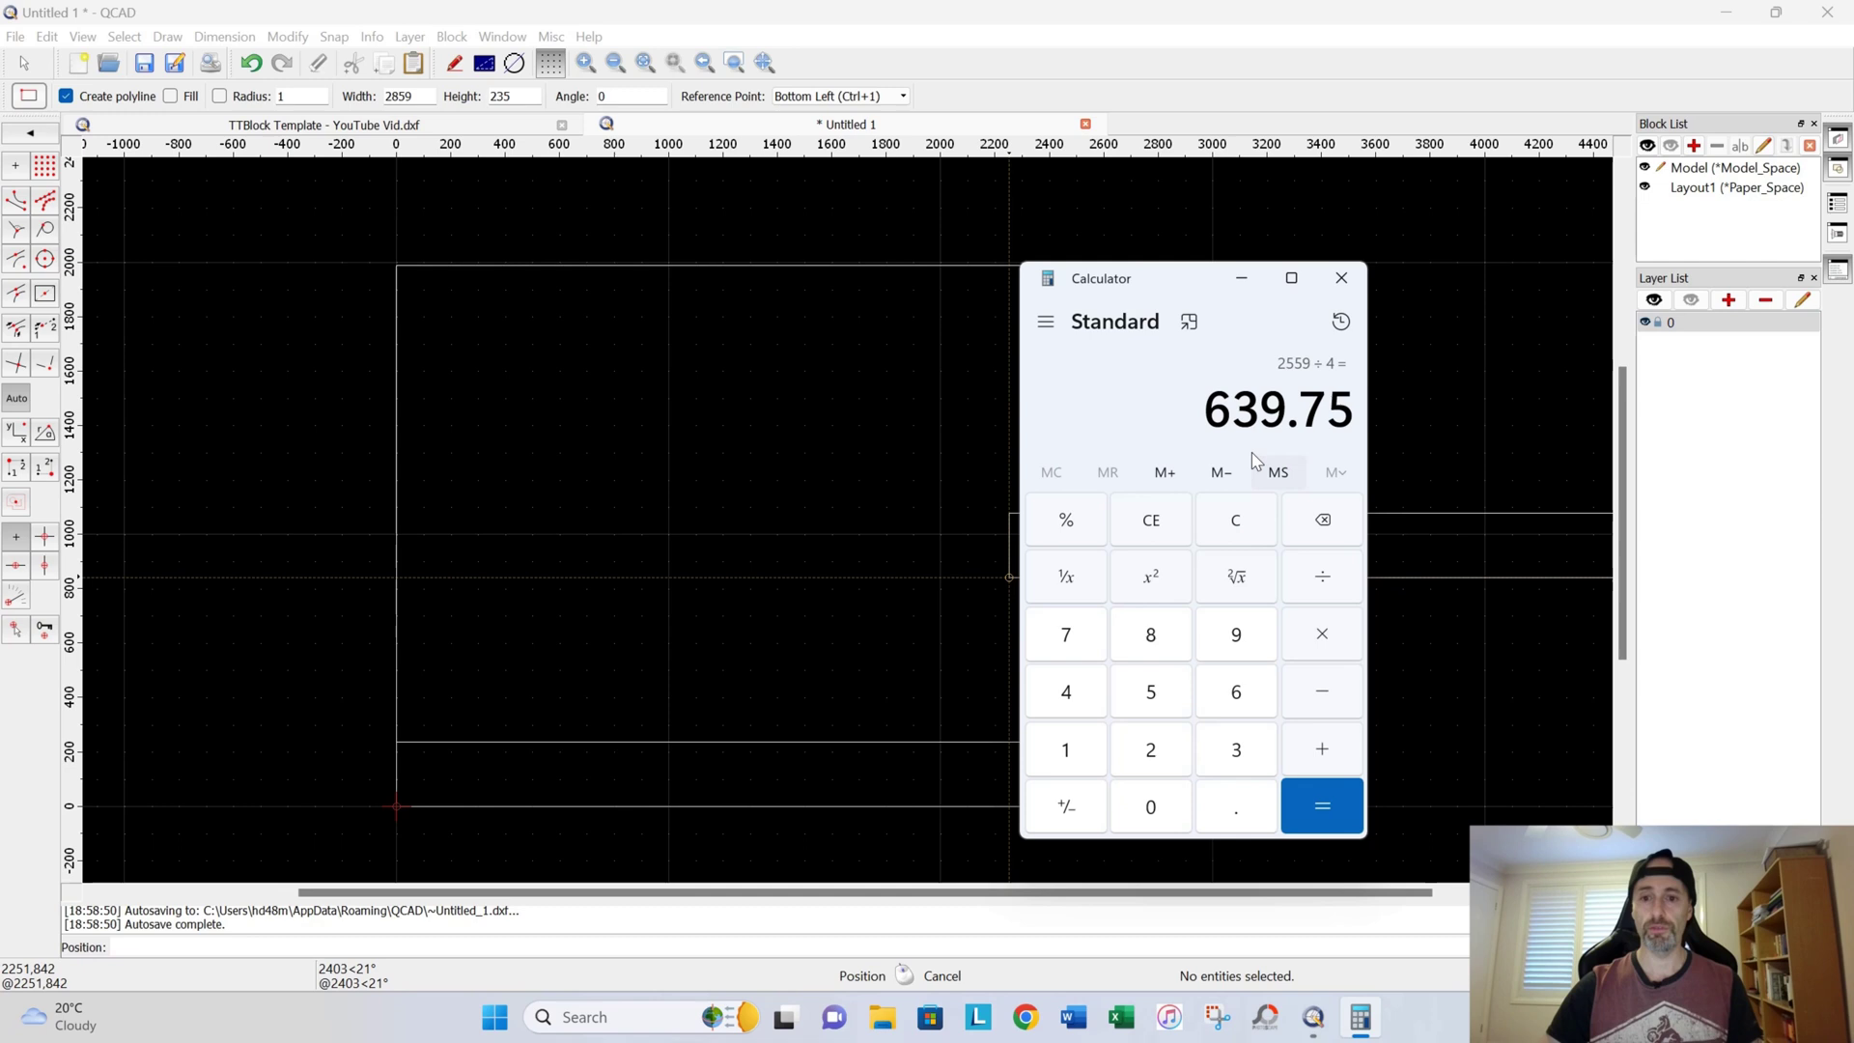
{"action": "left_click", "coordinate": [1242, 279]}
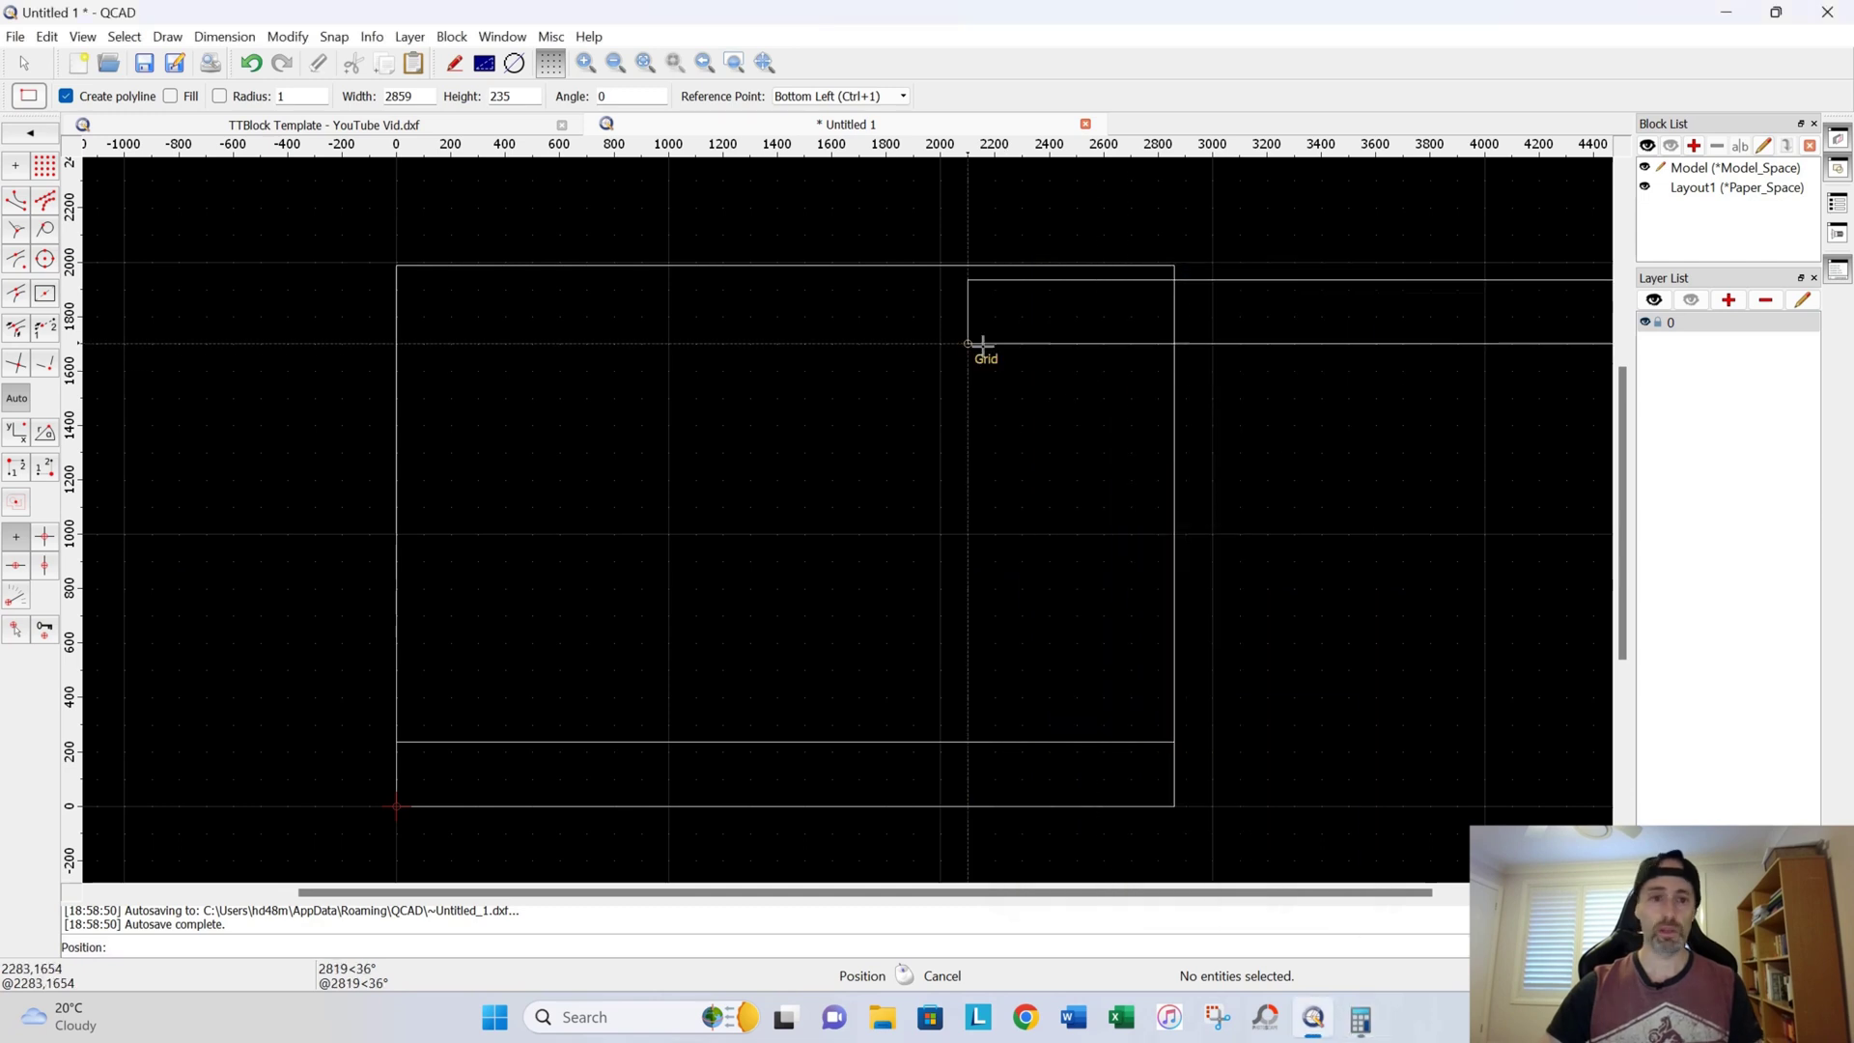
Step: Set the width to 639.75 and place three divider rectangles at 0,0, 640,0 and 1280,0
{"action": "double_click", "coordinate": [424, 92]}
{"action": "type", "text": "63"}
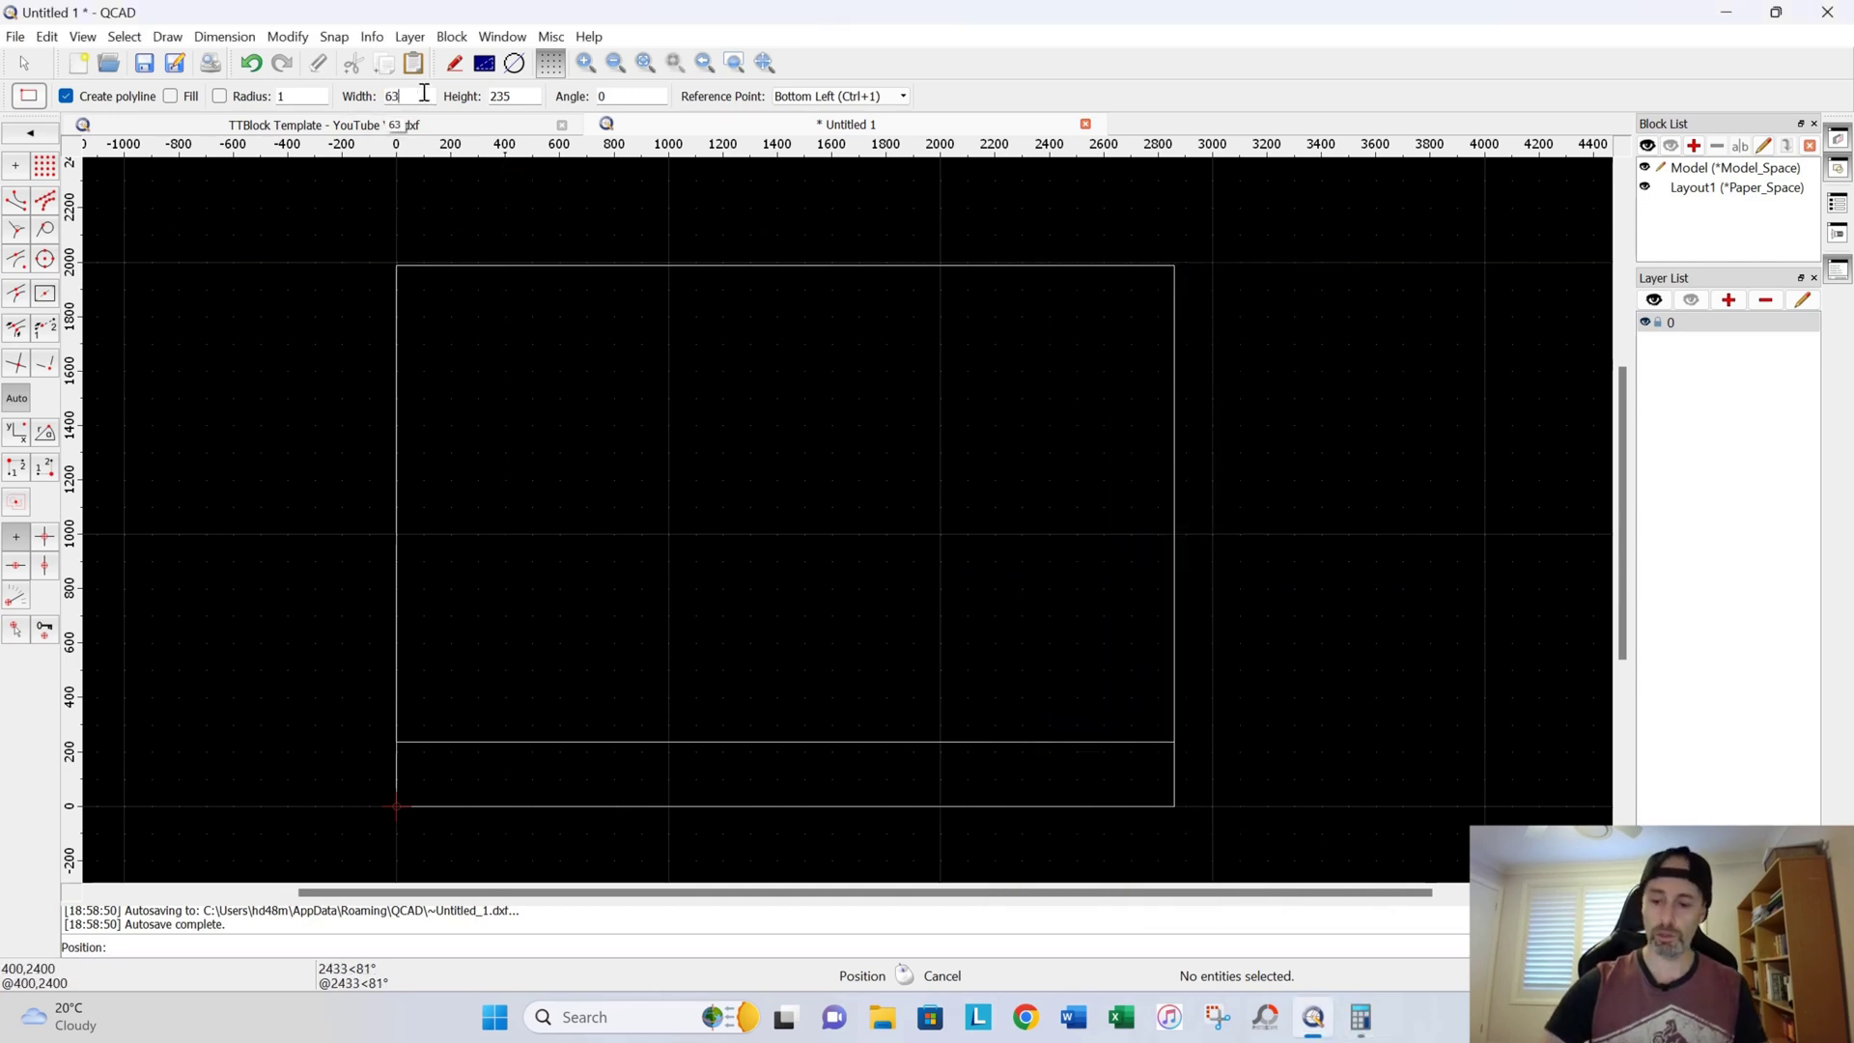
{"action": "type", "text": "9.75"}
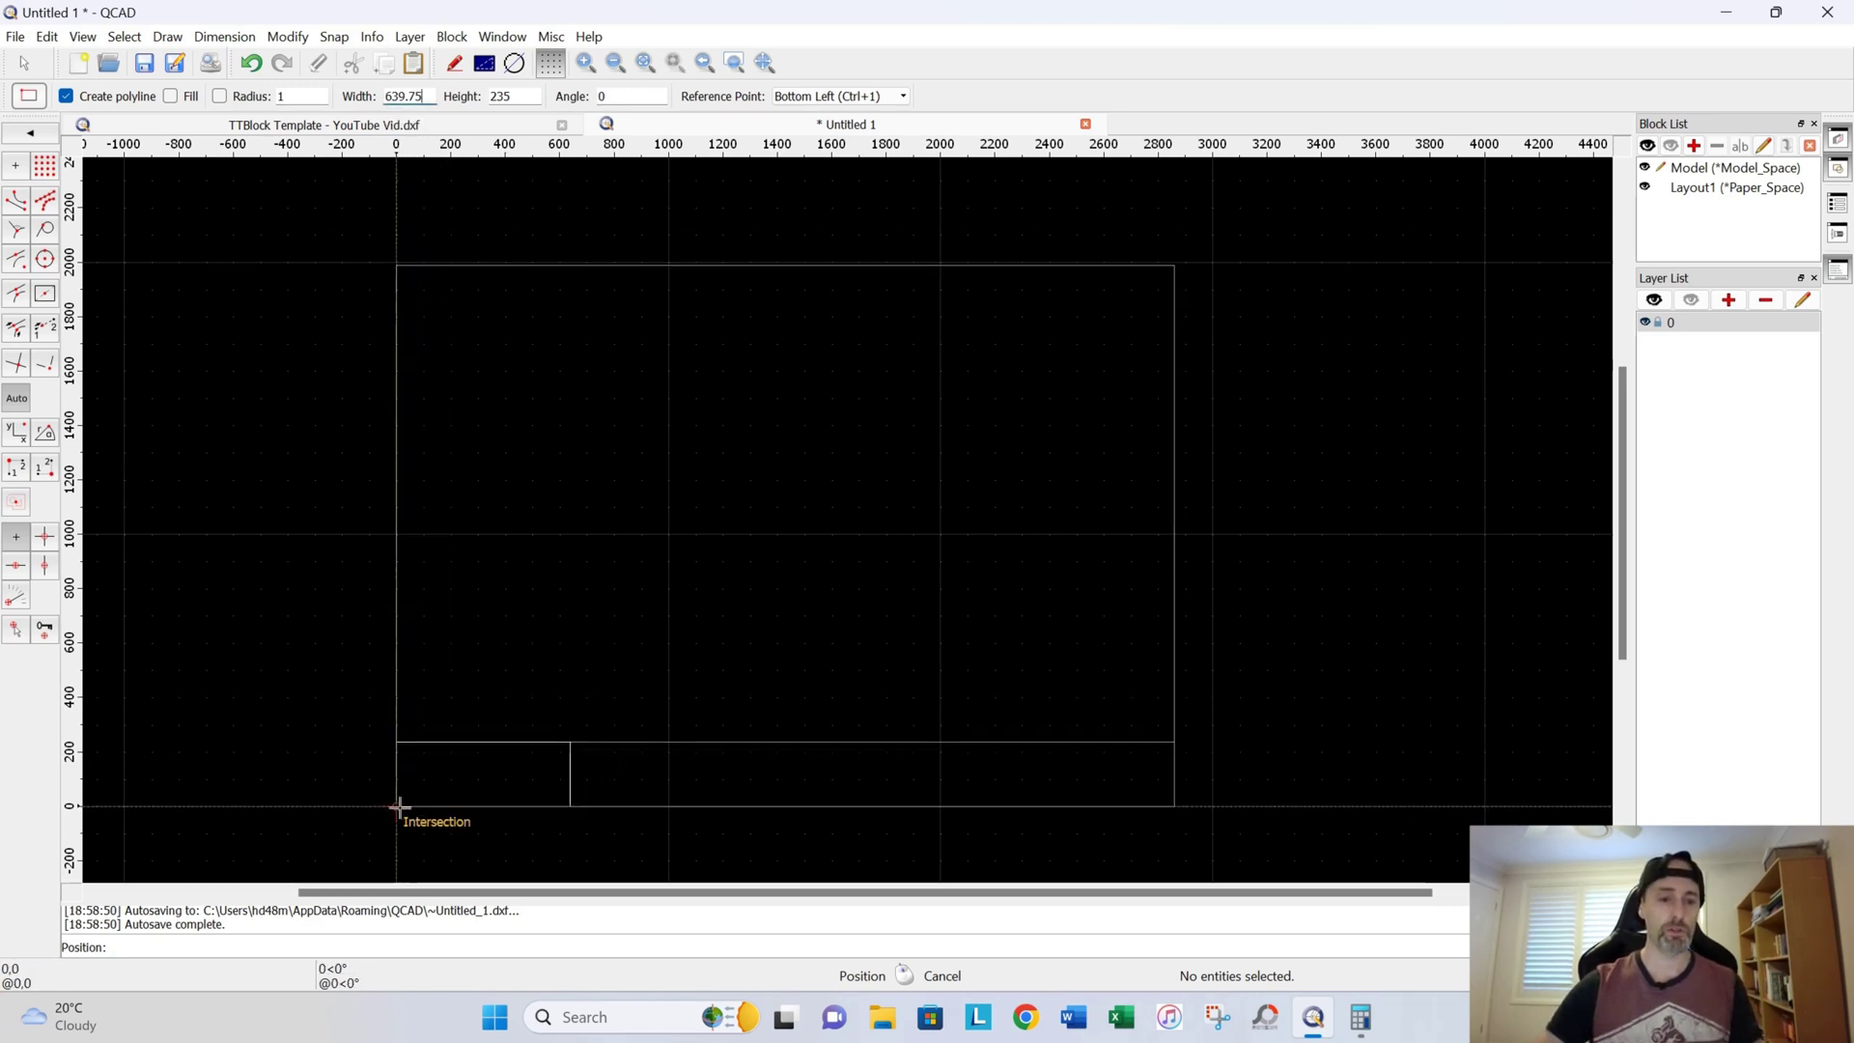
{"action": "left_click", "coordinate": [397, 806]}
{"action": "left_click", "coordinate": [571, 806]}
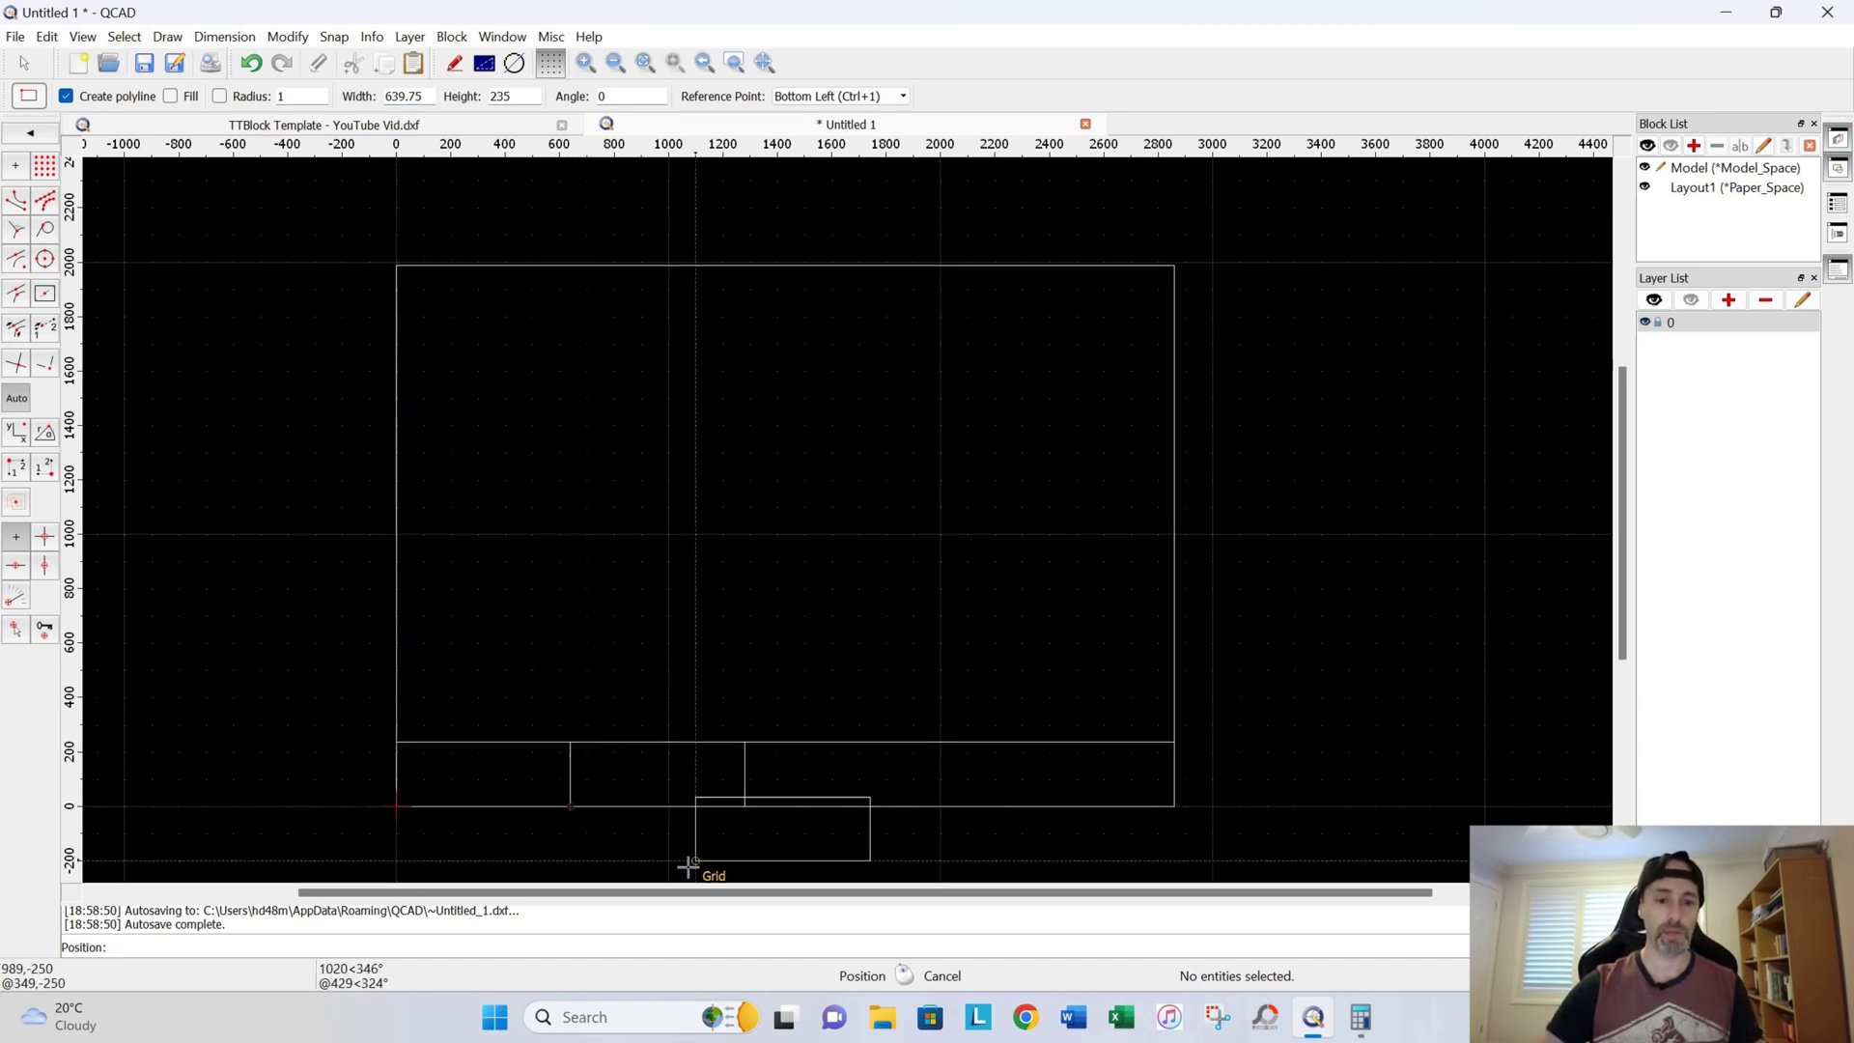
{"action": "left_click", "coordinate": [746, 807]}
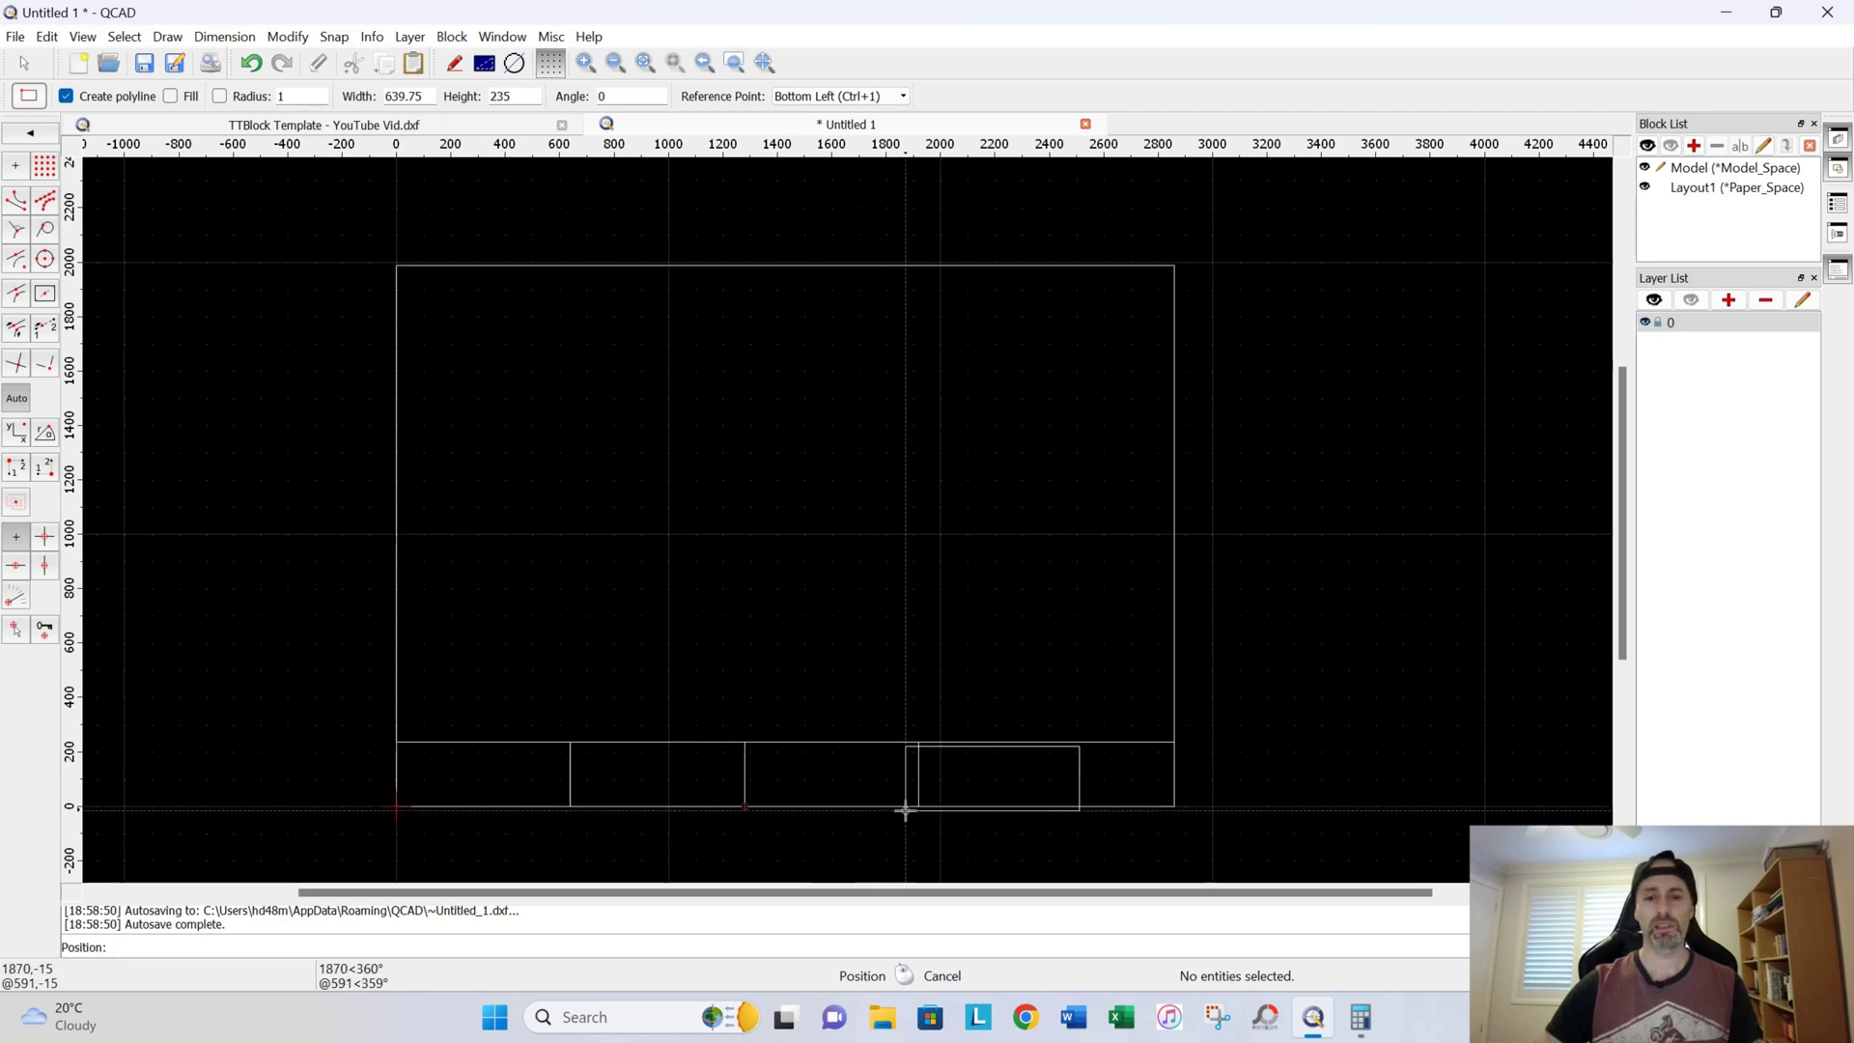
Step: End the rectangle tool and undo the three divider rectangles
{"action": "right_click", "coordinate": [777, 645]}
{"action": "left_click", "coordinate": [250, 65]}
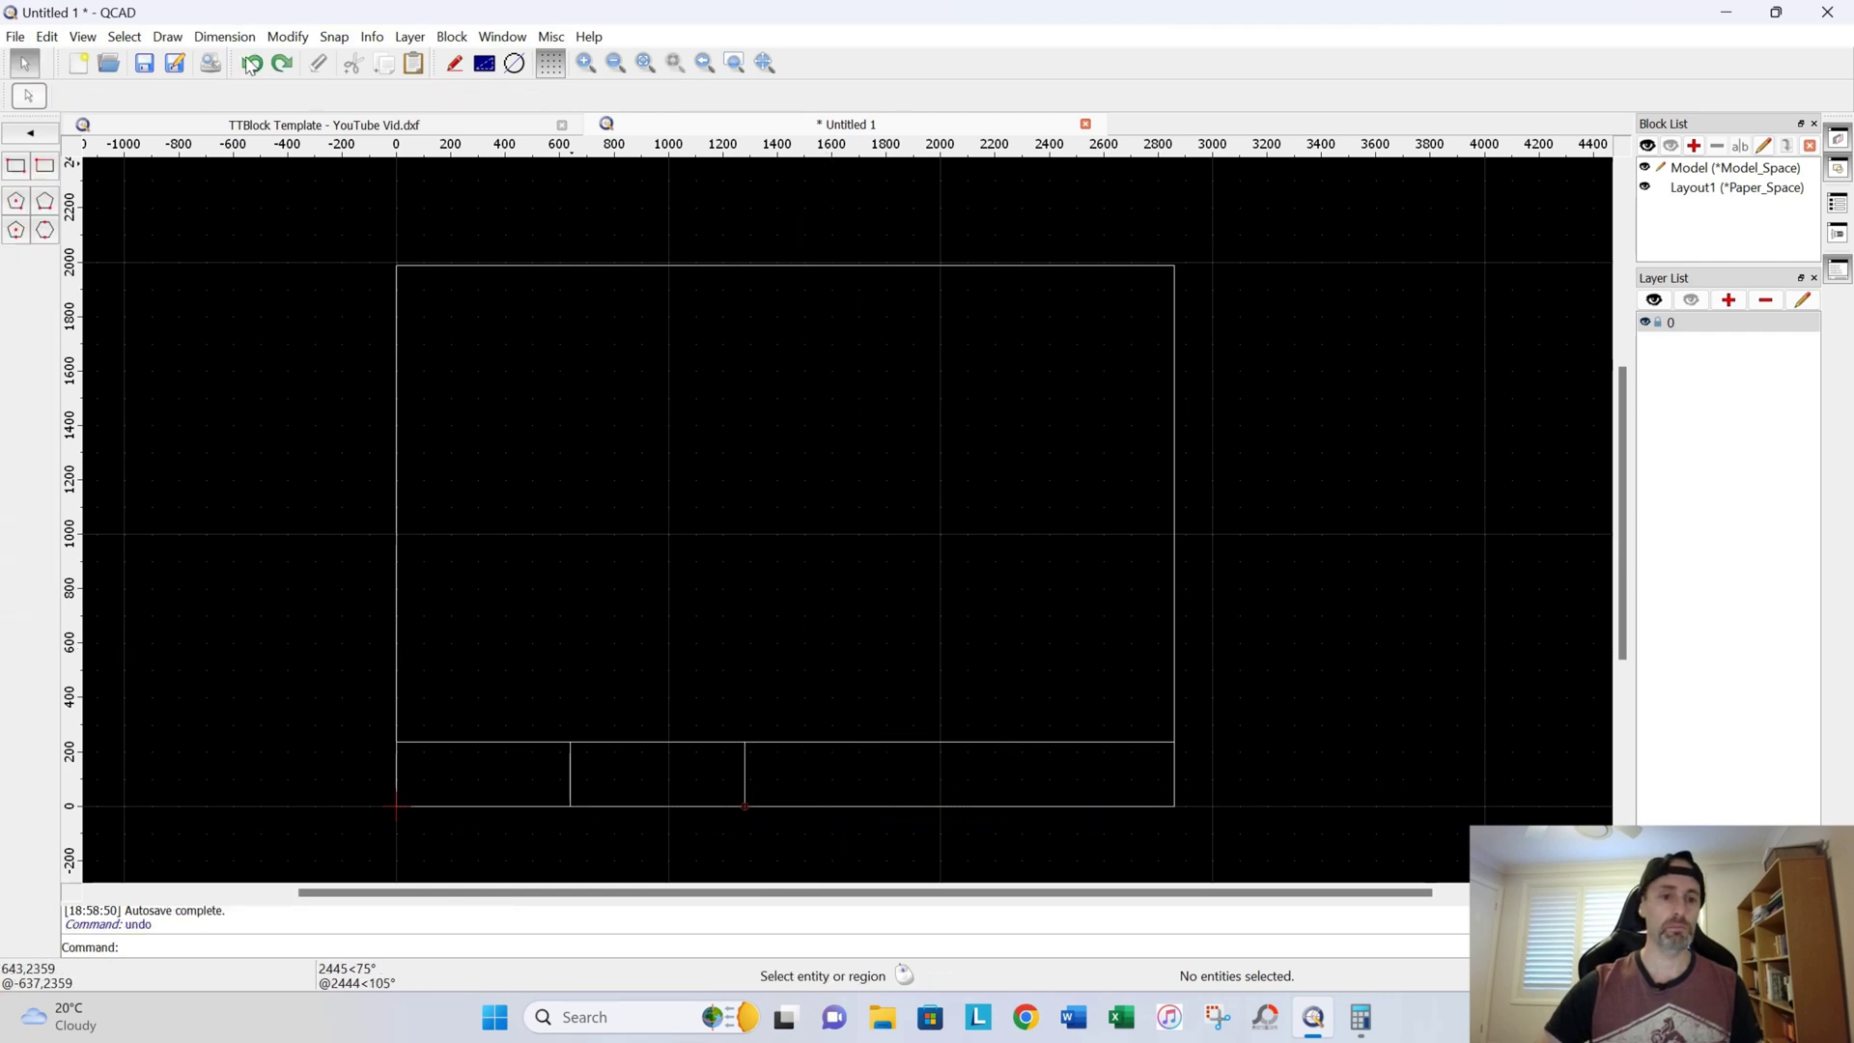
{"action": "left_click", "coordinate": [251, 66]}
{"action": "left_click", "coordinate": [252, 68]}
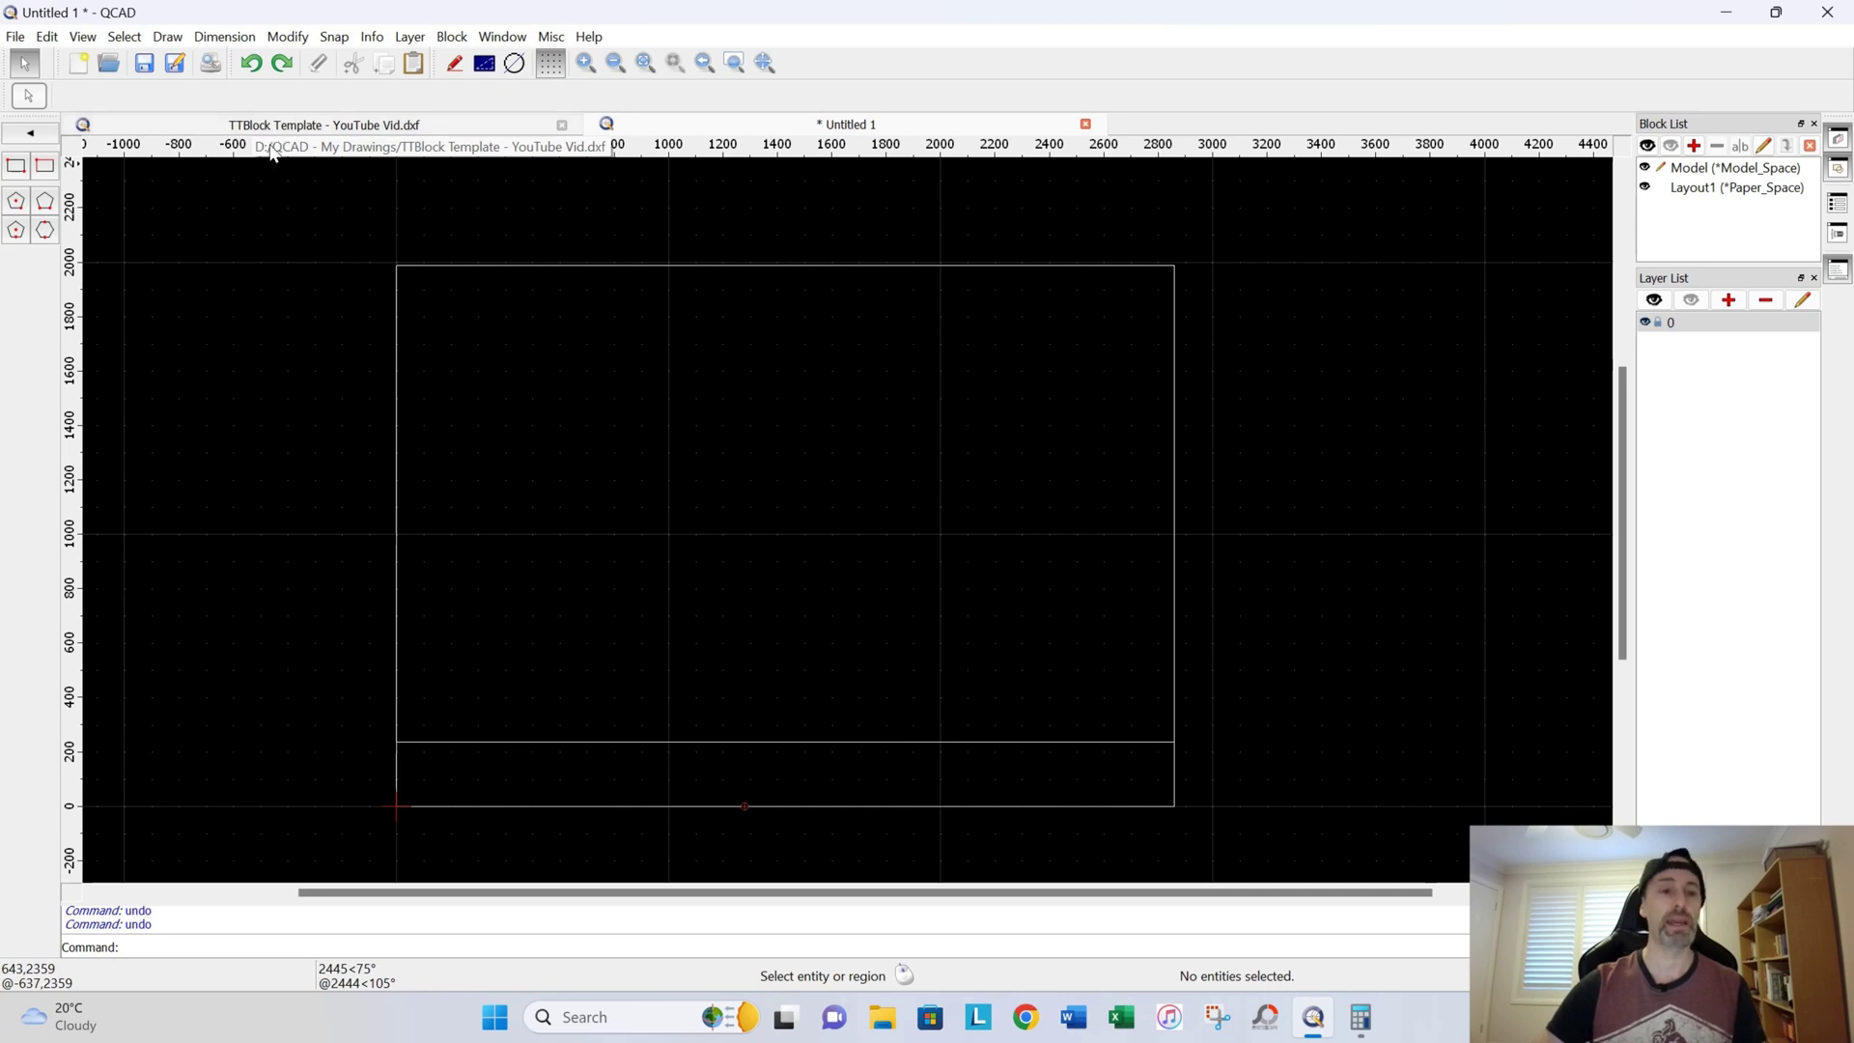
Step: Reopen Calculator, clear it, compute 2859 ÷ 4 = 714.75, then minimize it
{"action": "left_click", "coordinate": [1362, 1019]}
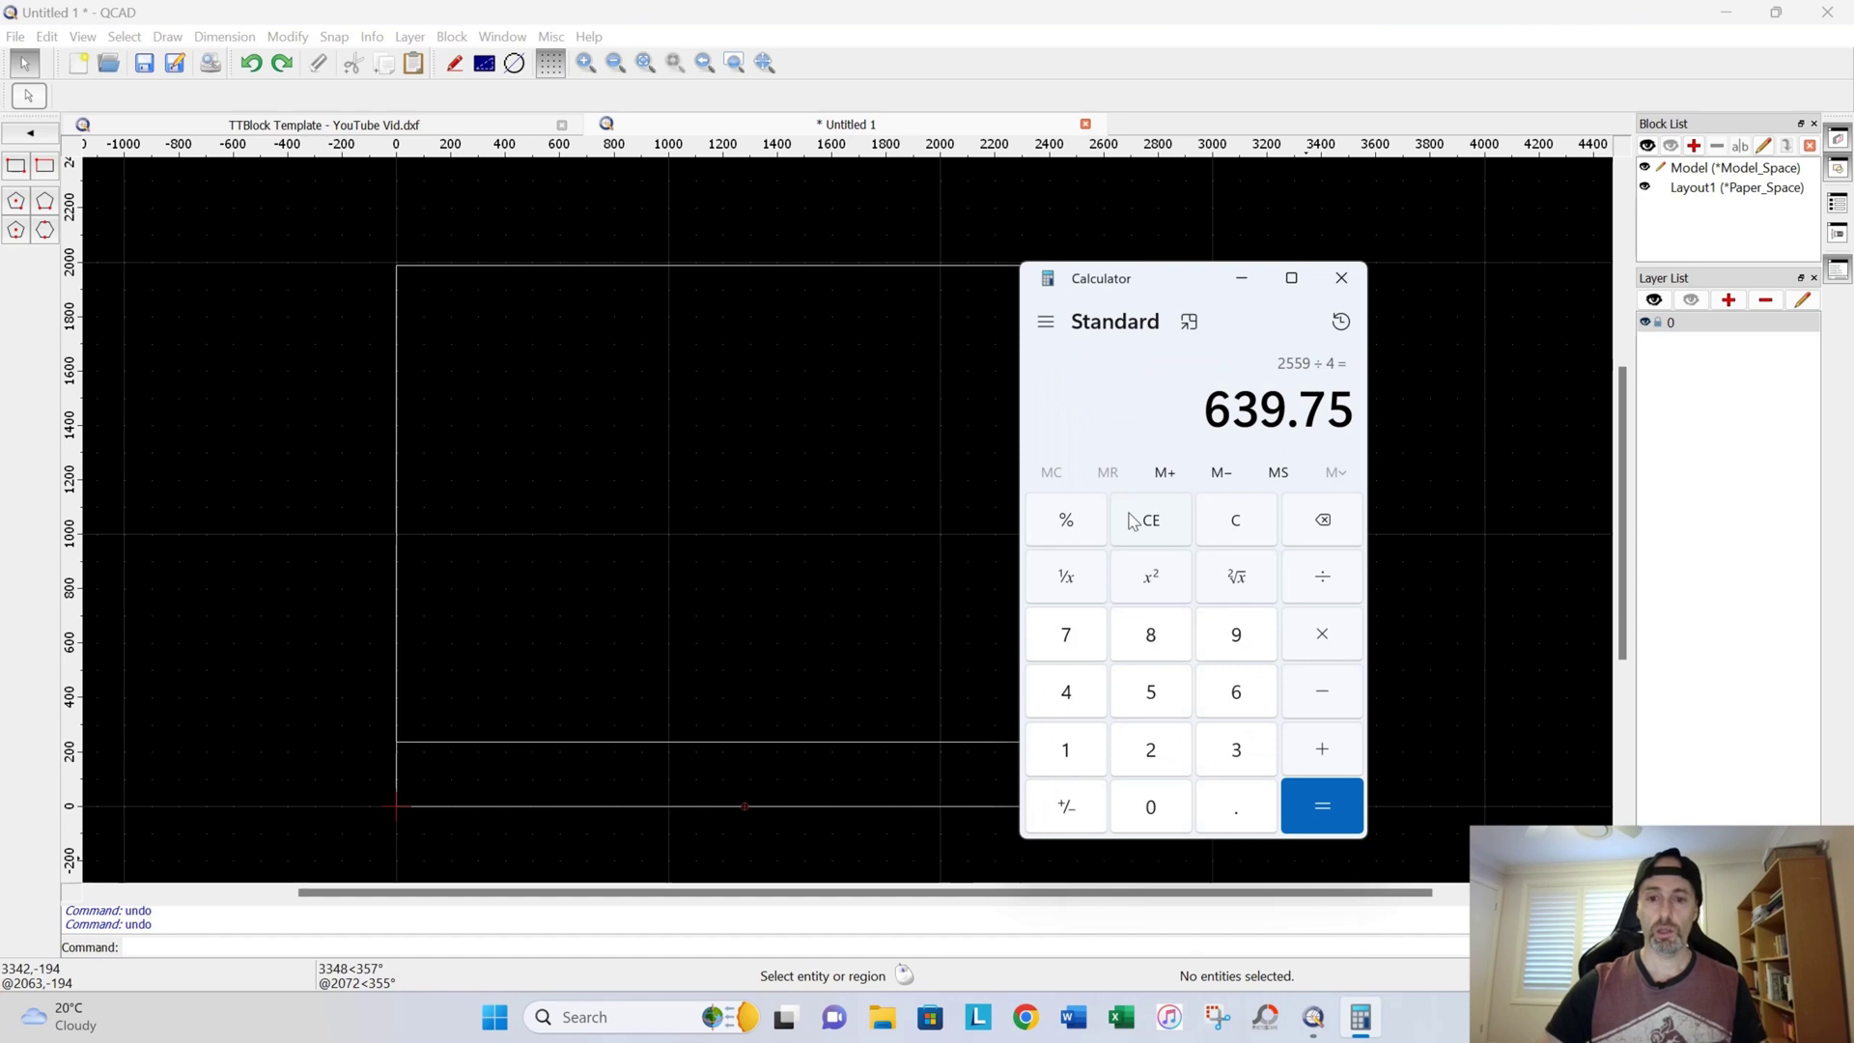
{"action": "left_click", "coordinate": [1155, 523]}
{"action": "left_click", "coordinate": [1171, 745]}
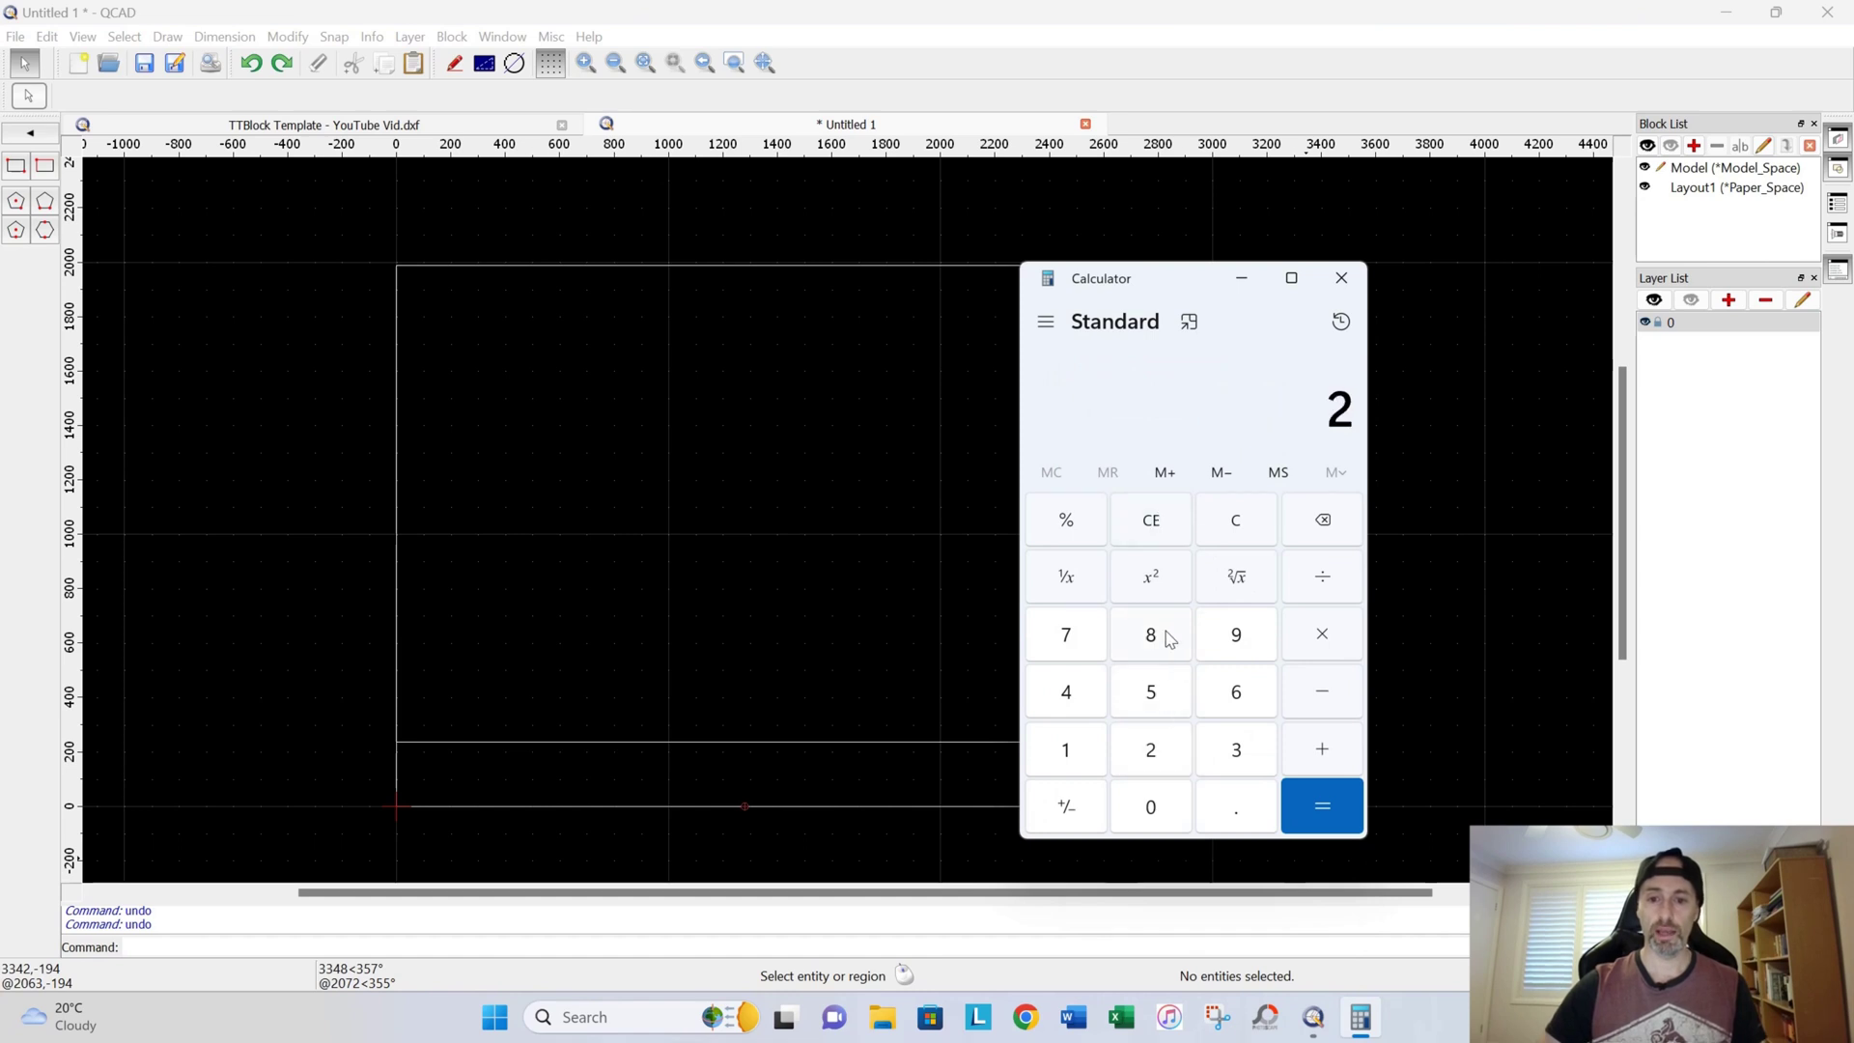
{"action": "left_click", "coordinate": [1169, 639]}
{"action": "left_click", "coordinate": [1174, 688]}
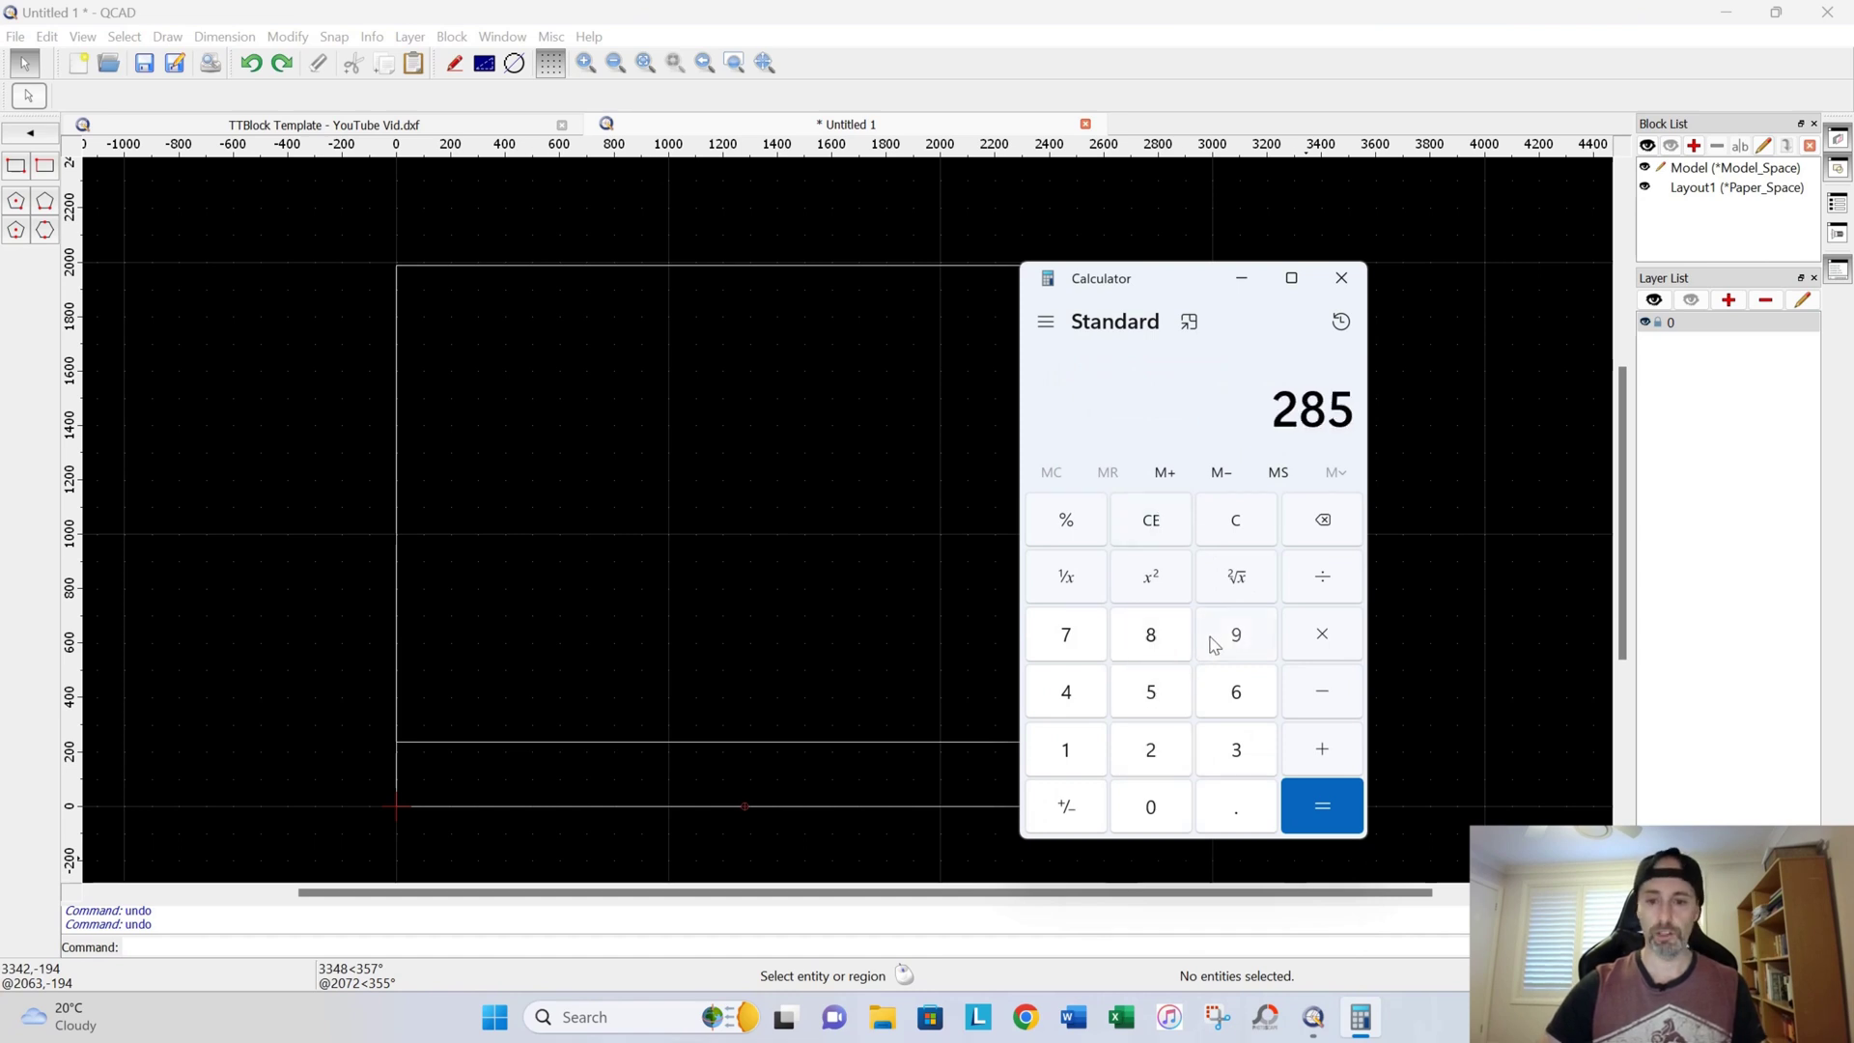
{"action": "left_click", "coordinate": [1213, 641]}
{"action": "left_click", "coordinate": [1309, 587]}
{"action": "left_click", "coordinate": [1083, 693]}
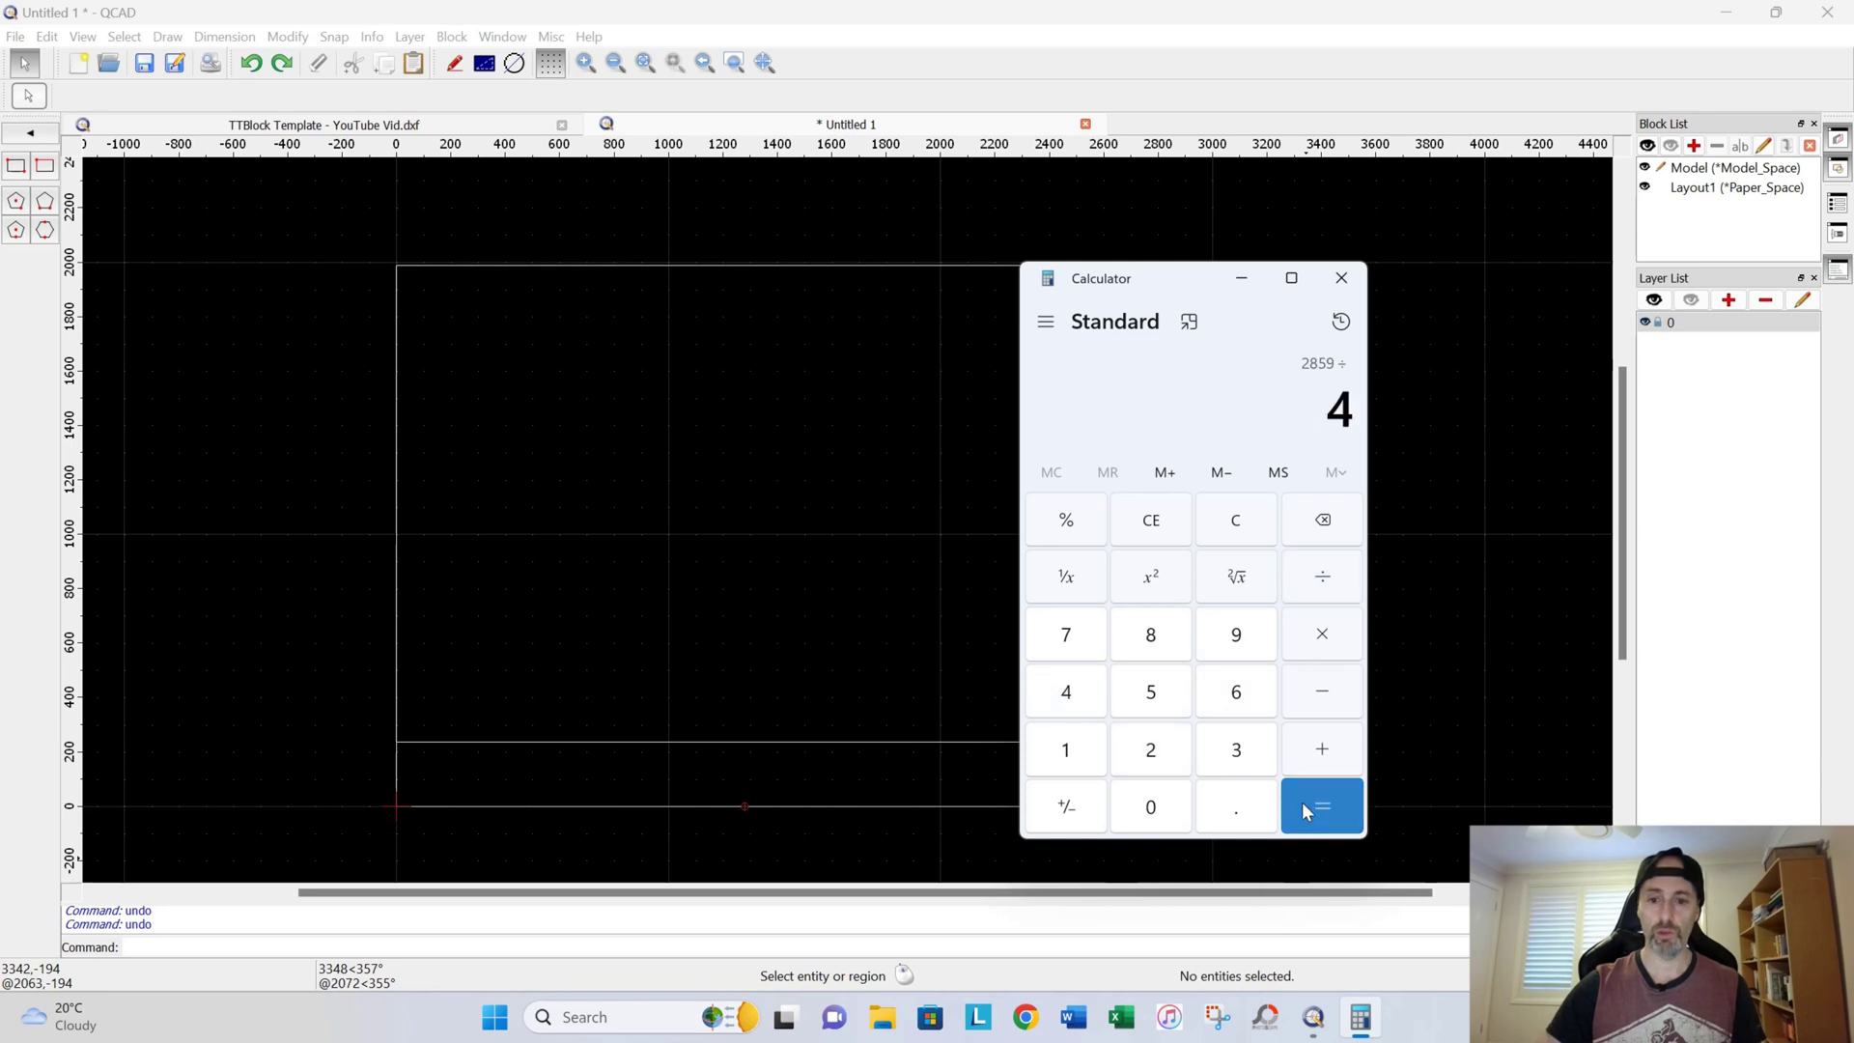
{"action": "left_click", "coordinate": [1302, 802]}
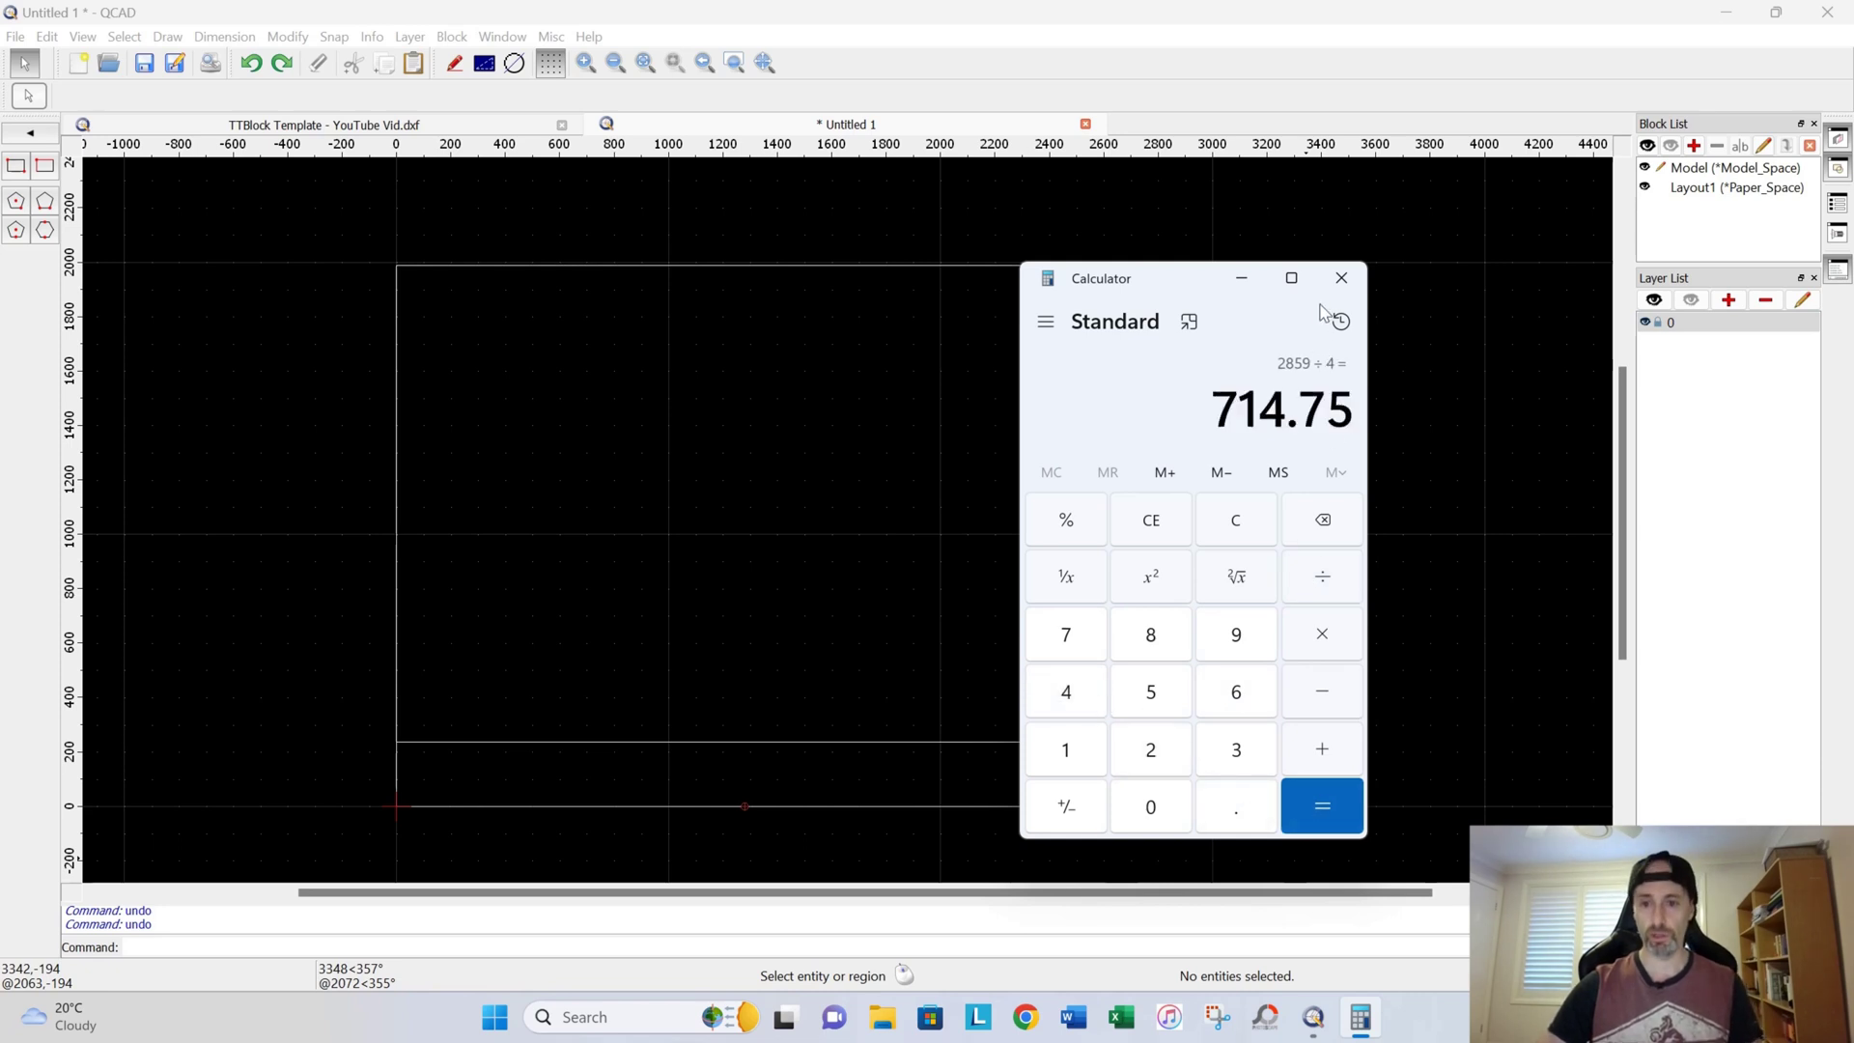
{"action": "left_click", "coordinate": [1242, 279]}
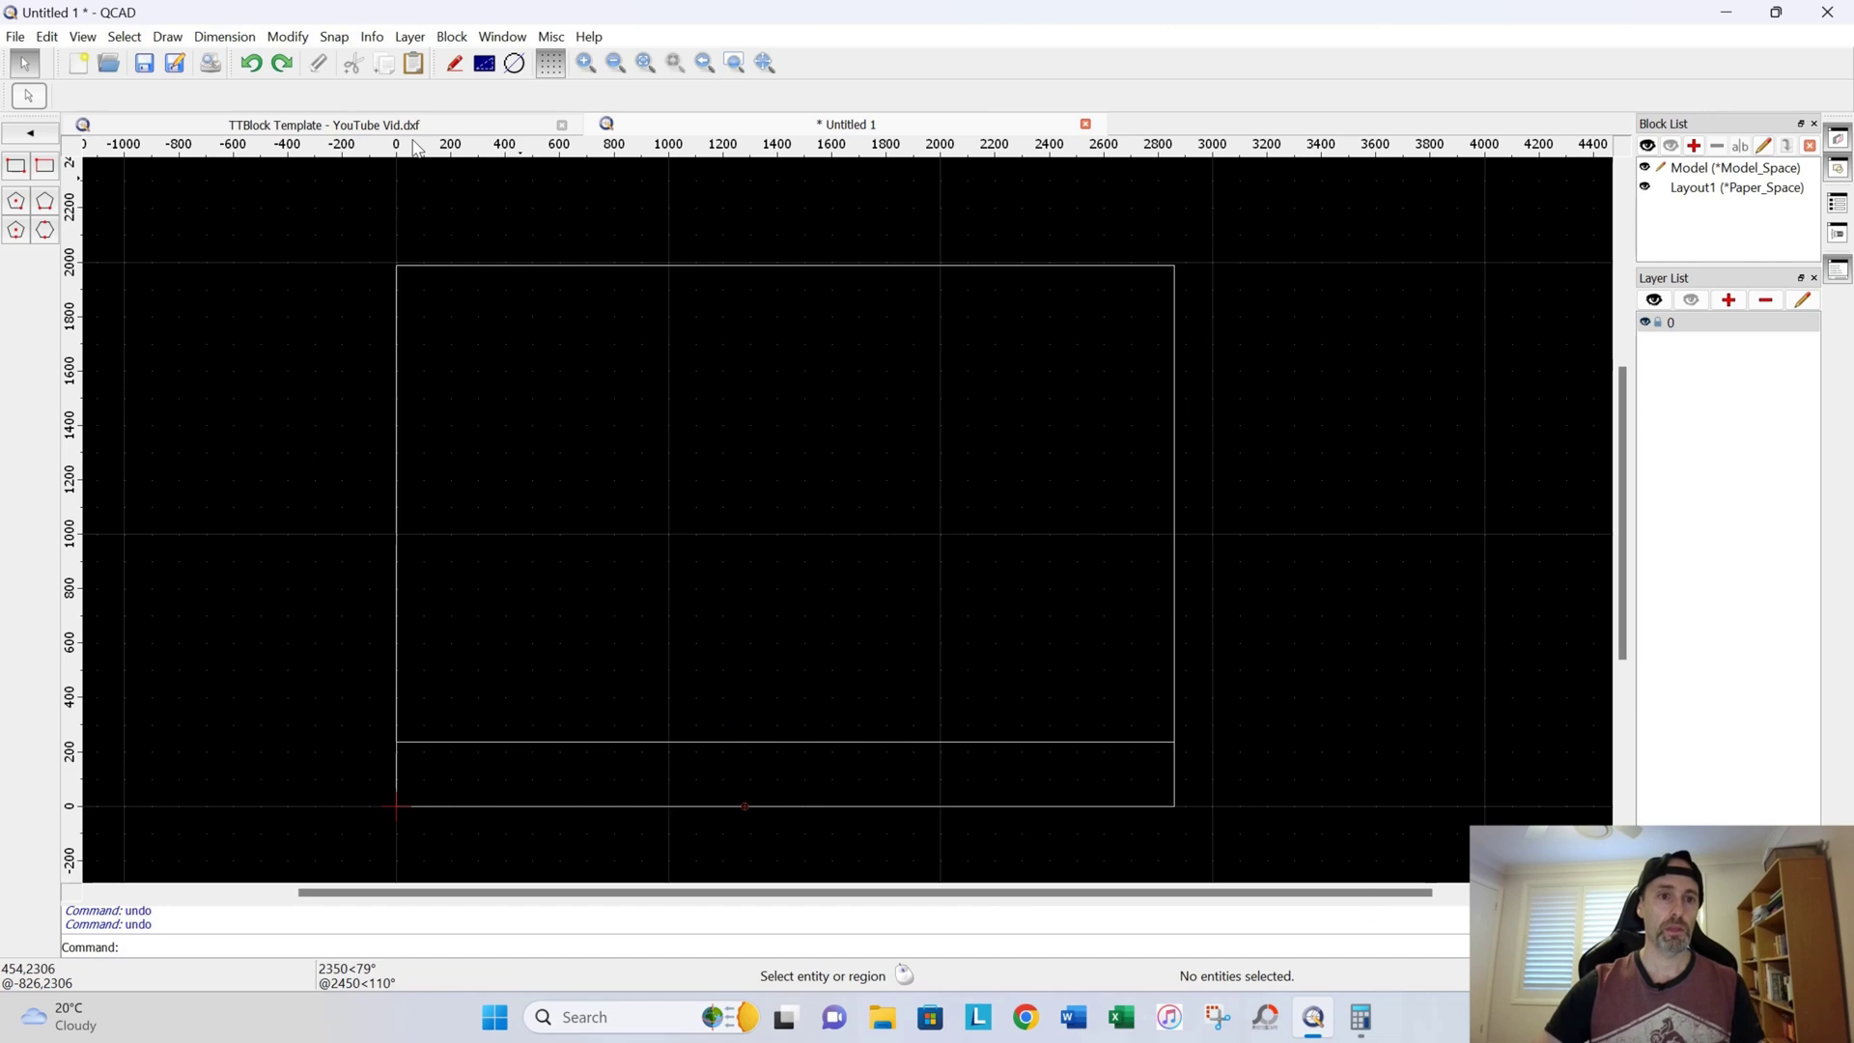
Step: Draw 714.75-wide cells at 0,0, 715,0 and 1430,0 along the strip, then zoom in
{"action": "left_click", "coordinate": [46, 171]}
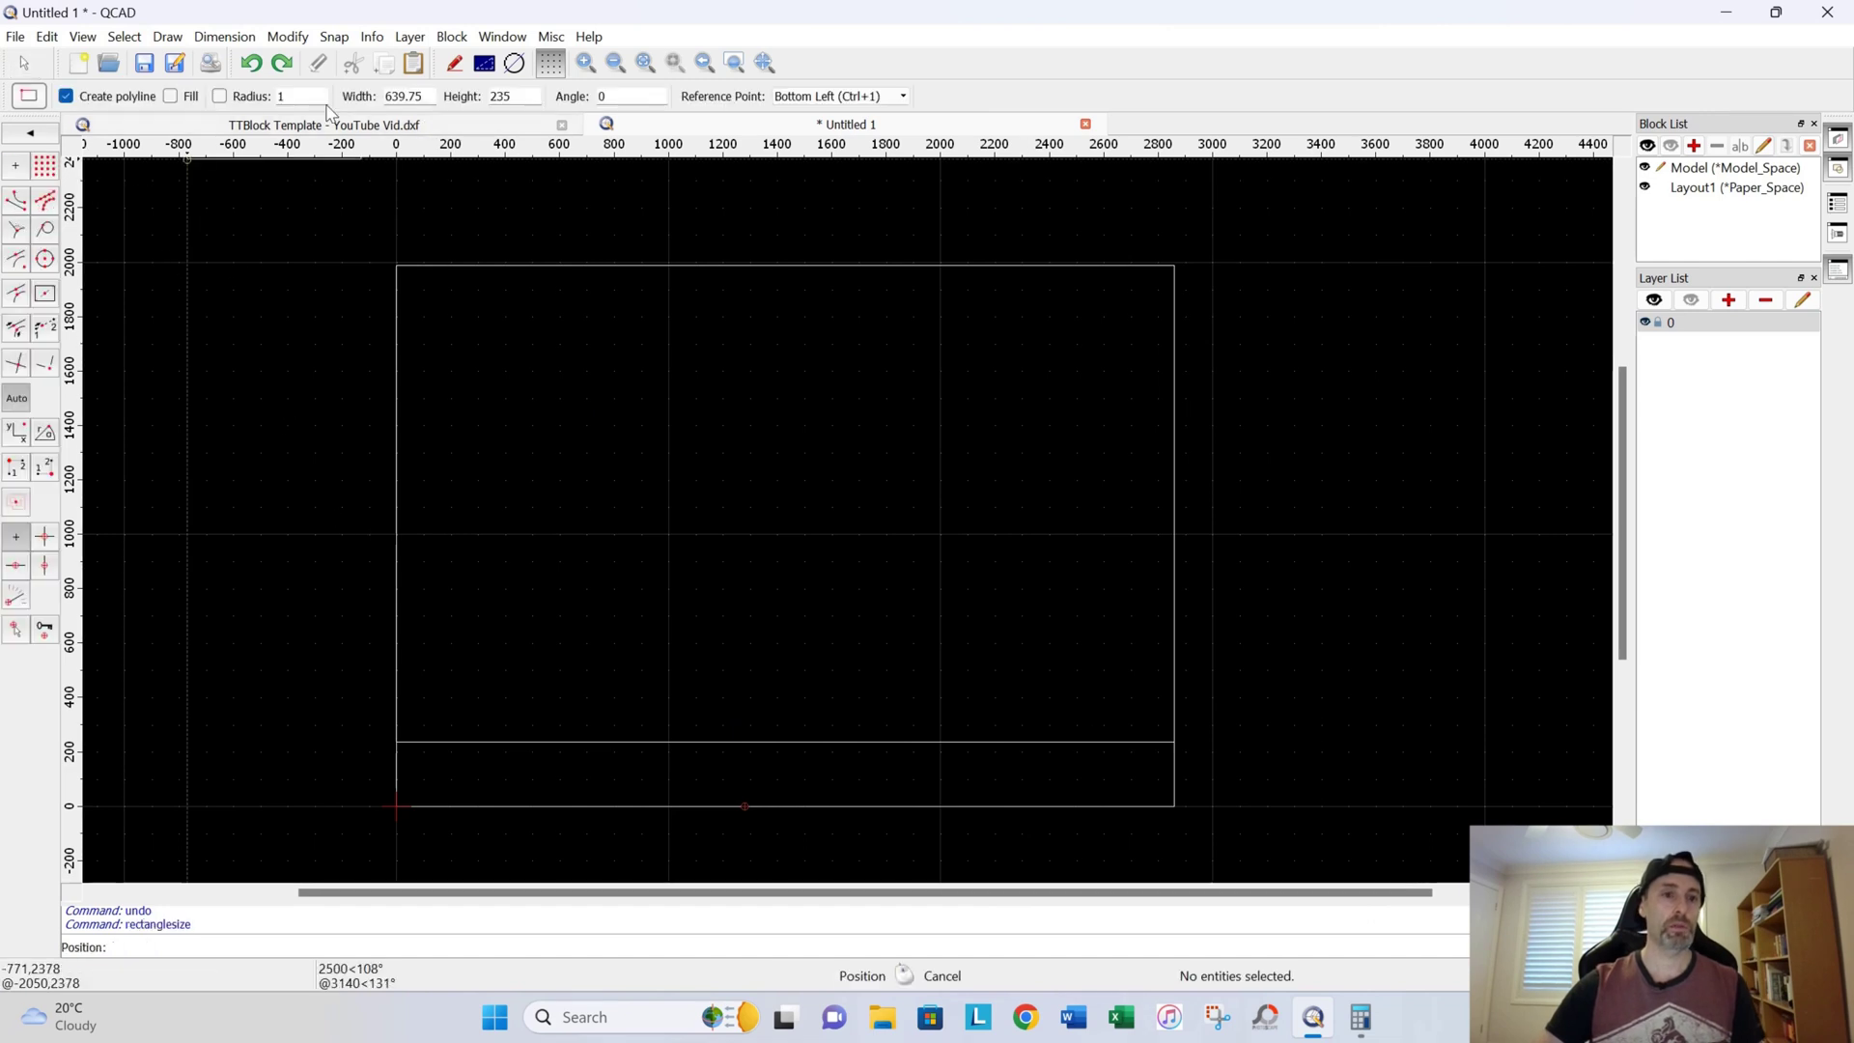
{"action": "triple_click", "coordinate": [430, 96]}
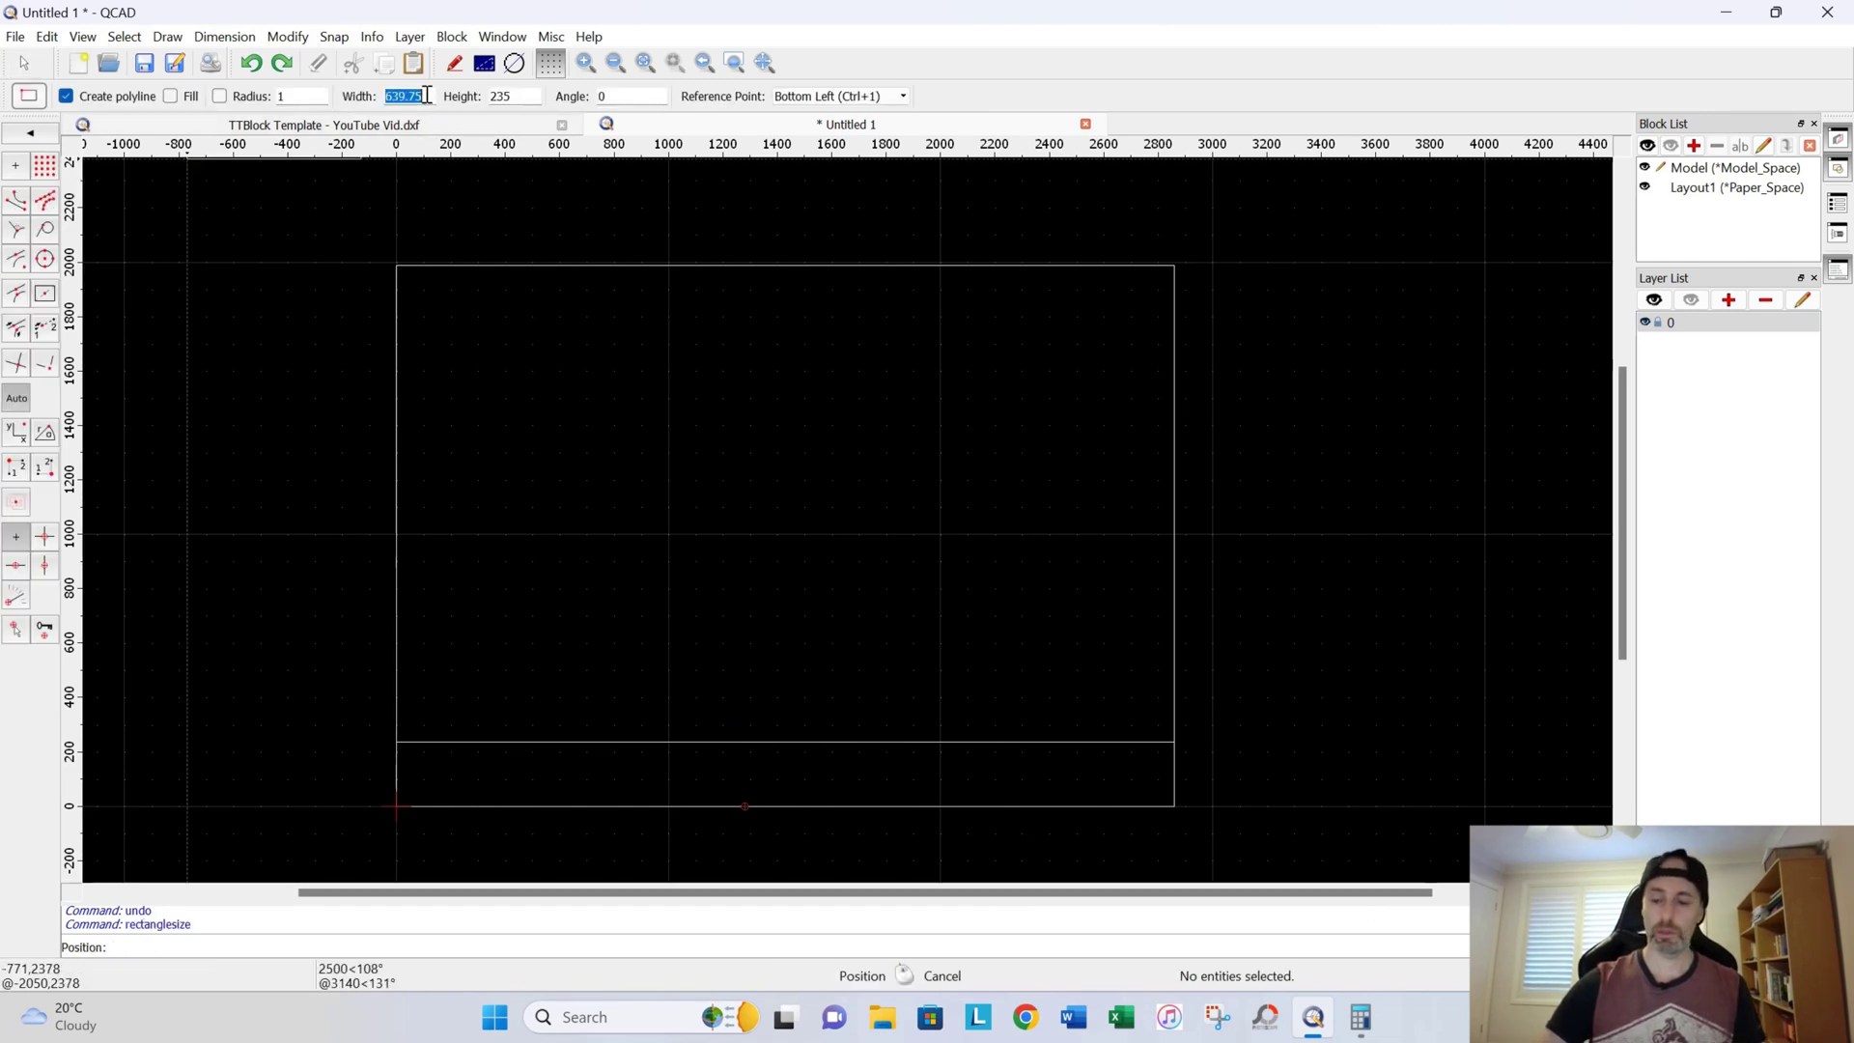
{"action": "type", "text": "714"}
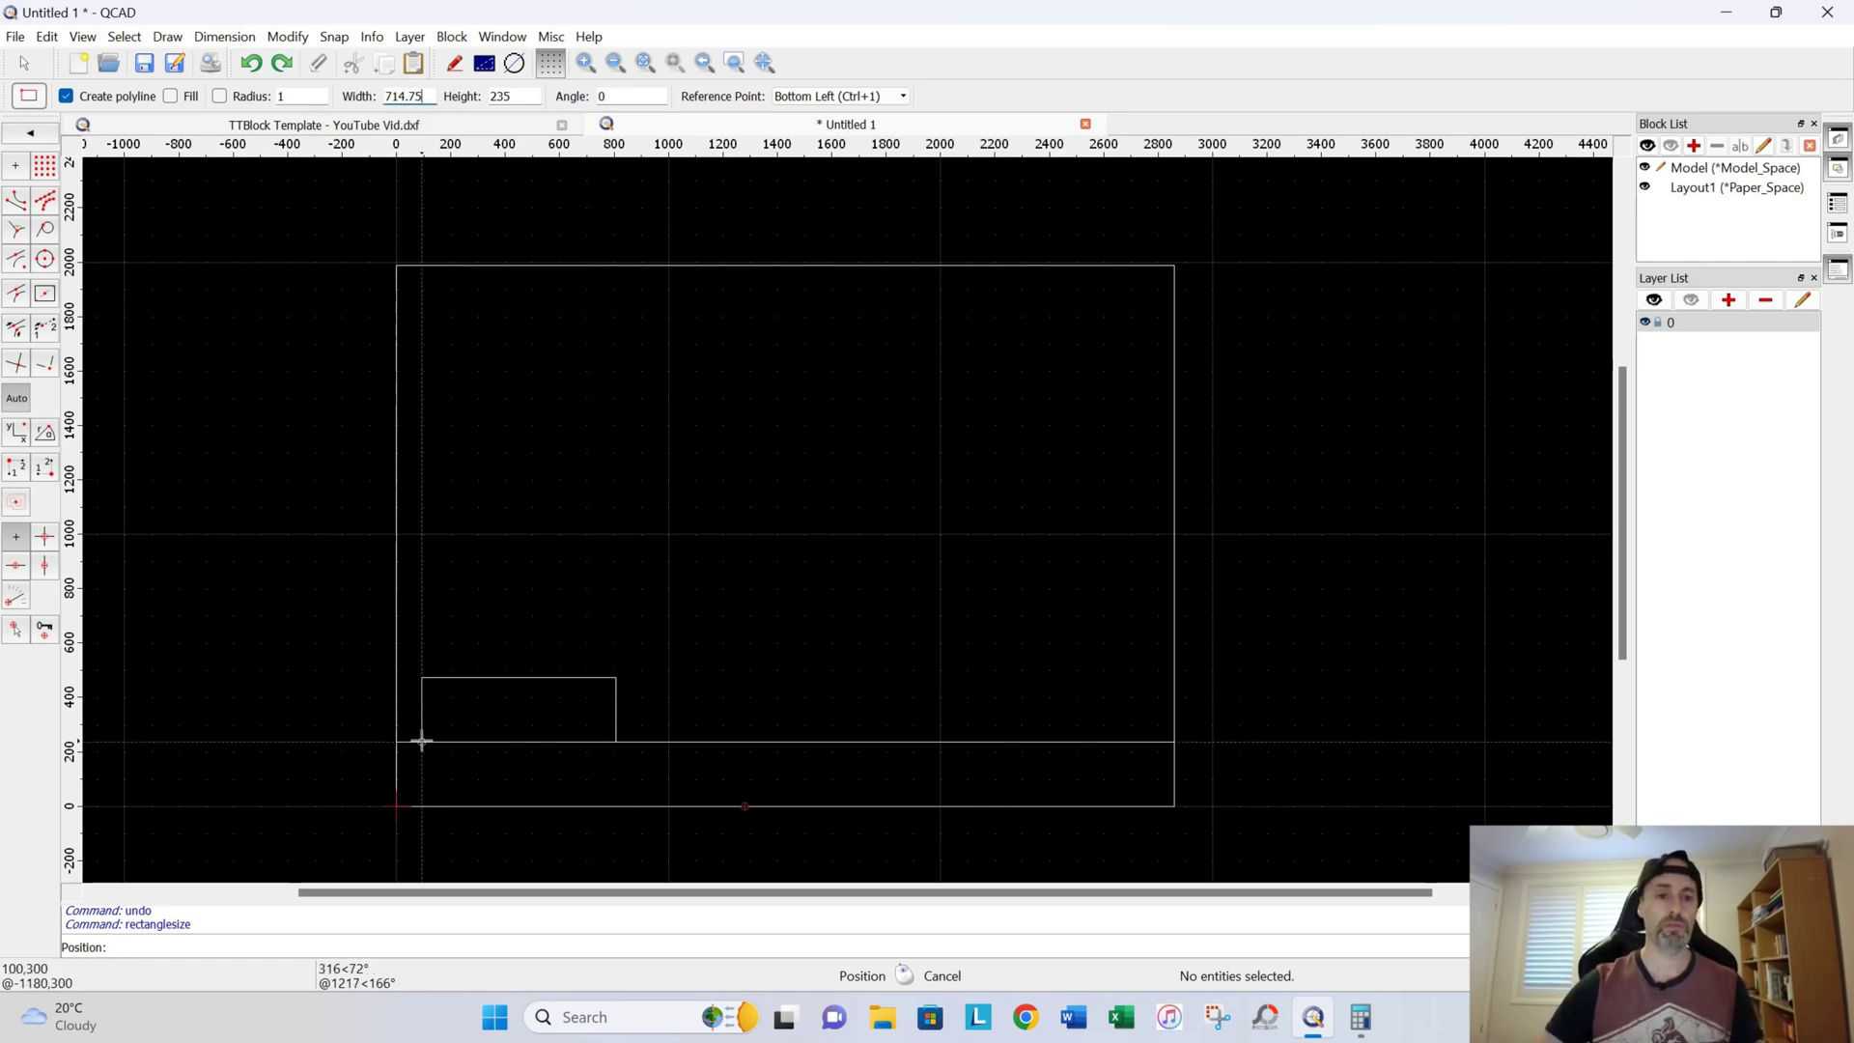
{"action": "left_click", "coordinate": [397, 804]}
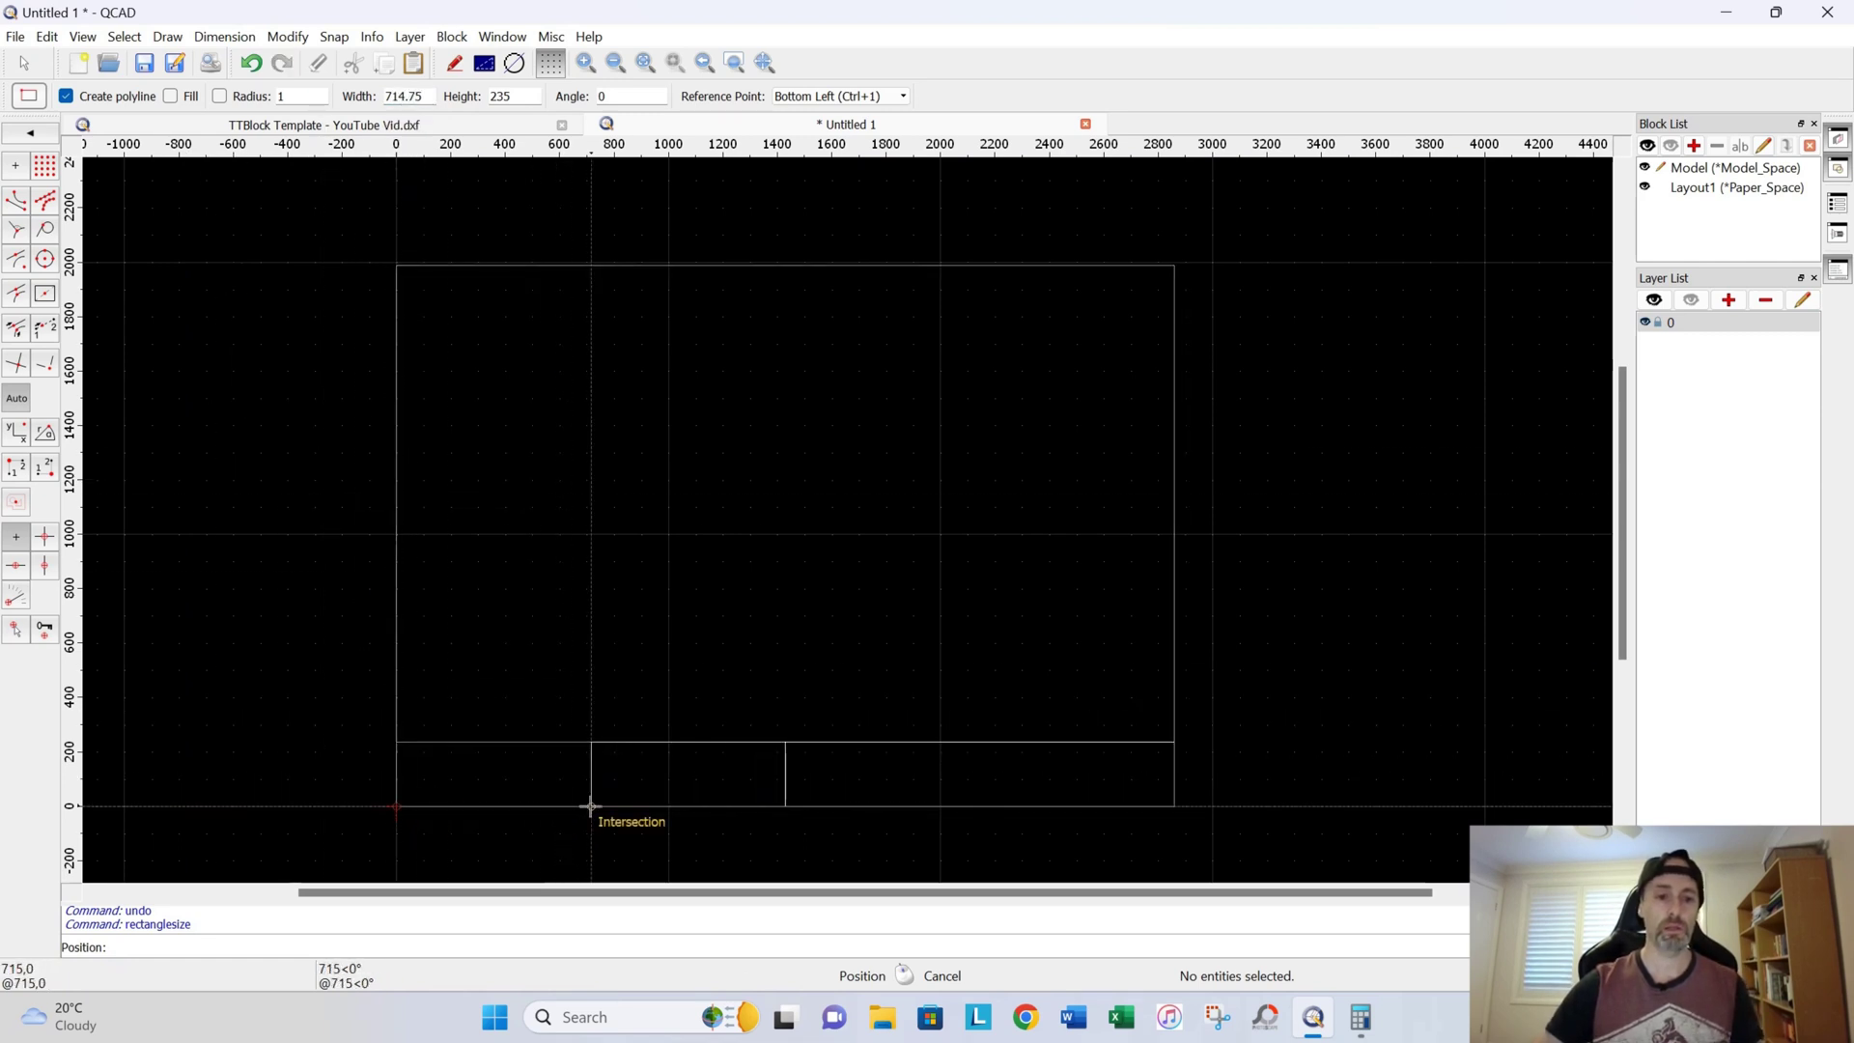
{"action": "left_click", "coordinate": [591, 806]}
{"action": "left_click", "coordinate": [785, 805]}
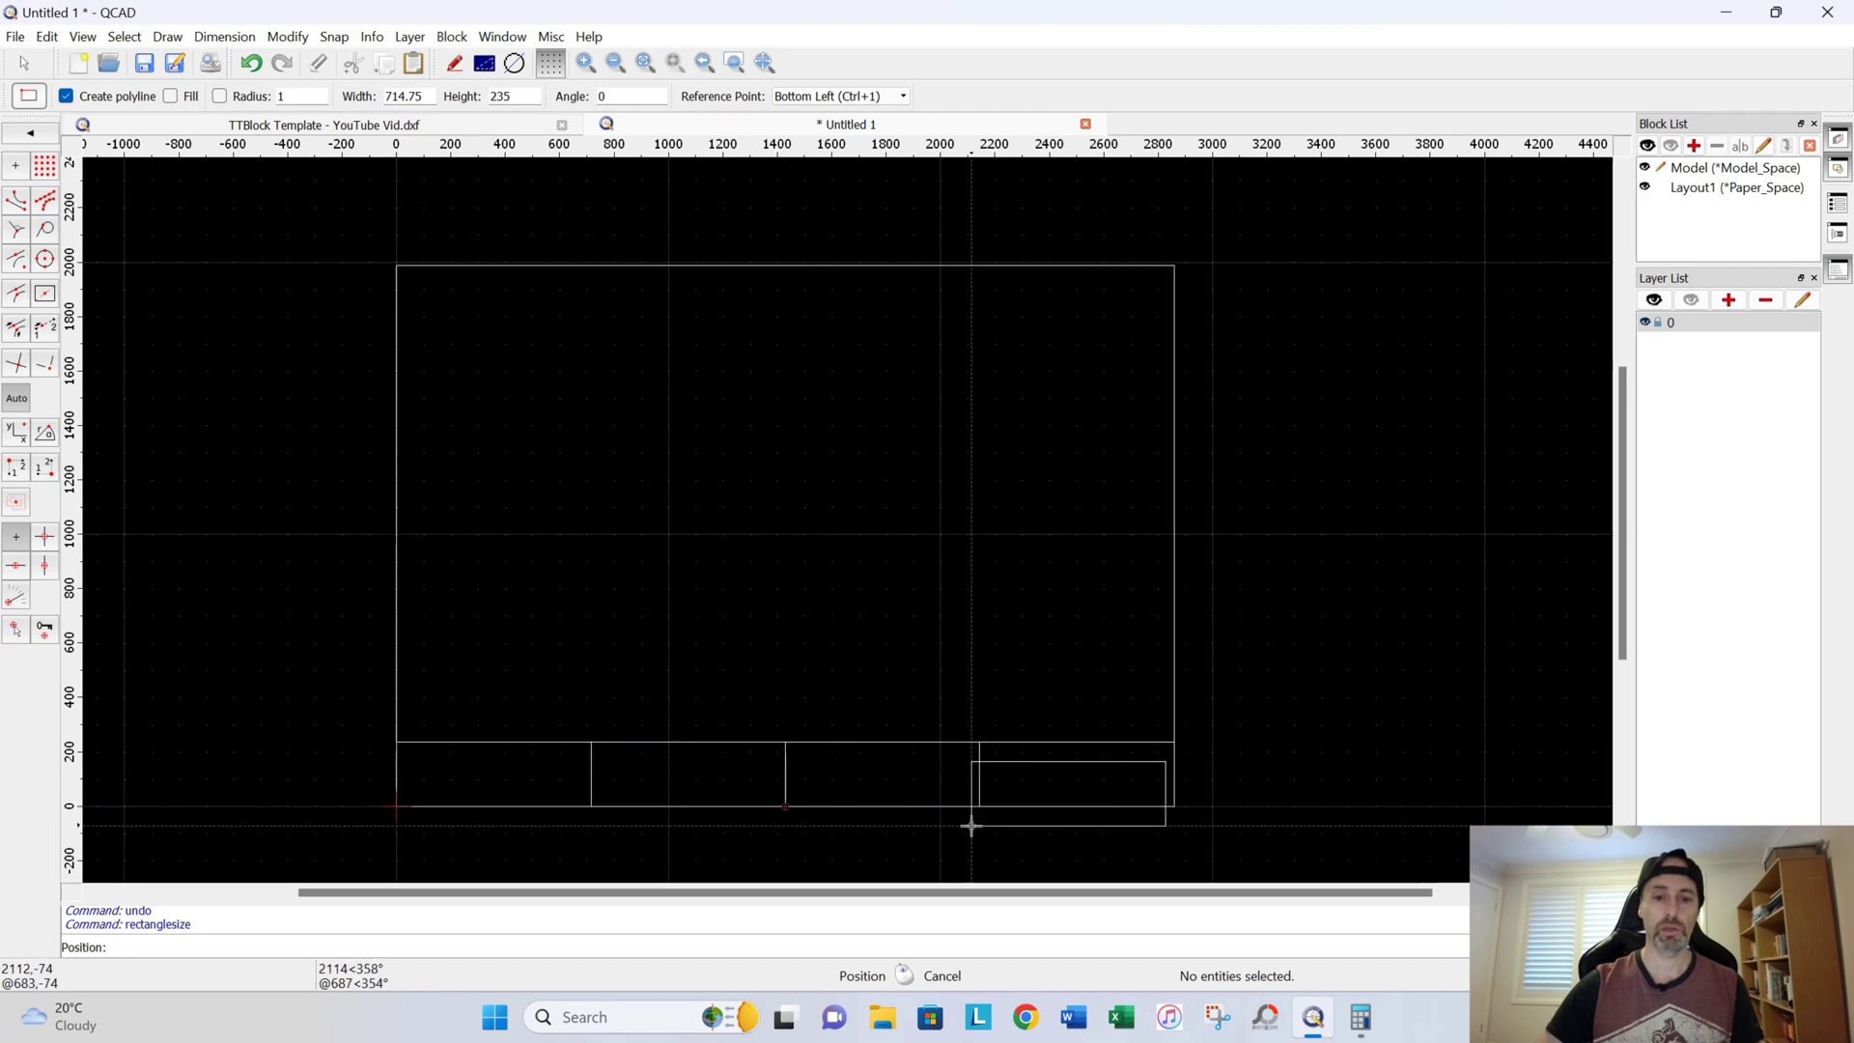
{"action": "key", "text": "Escape"}
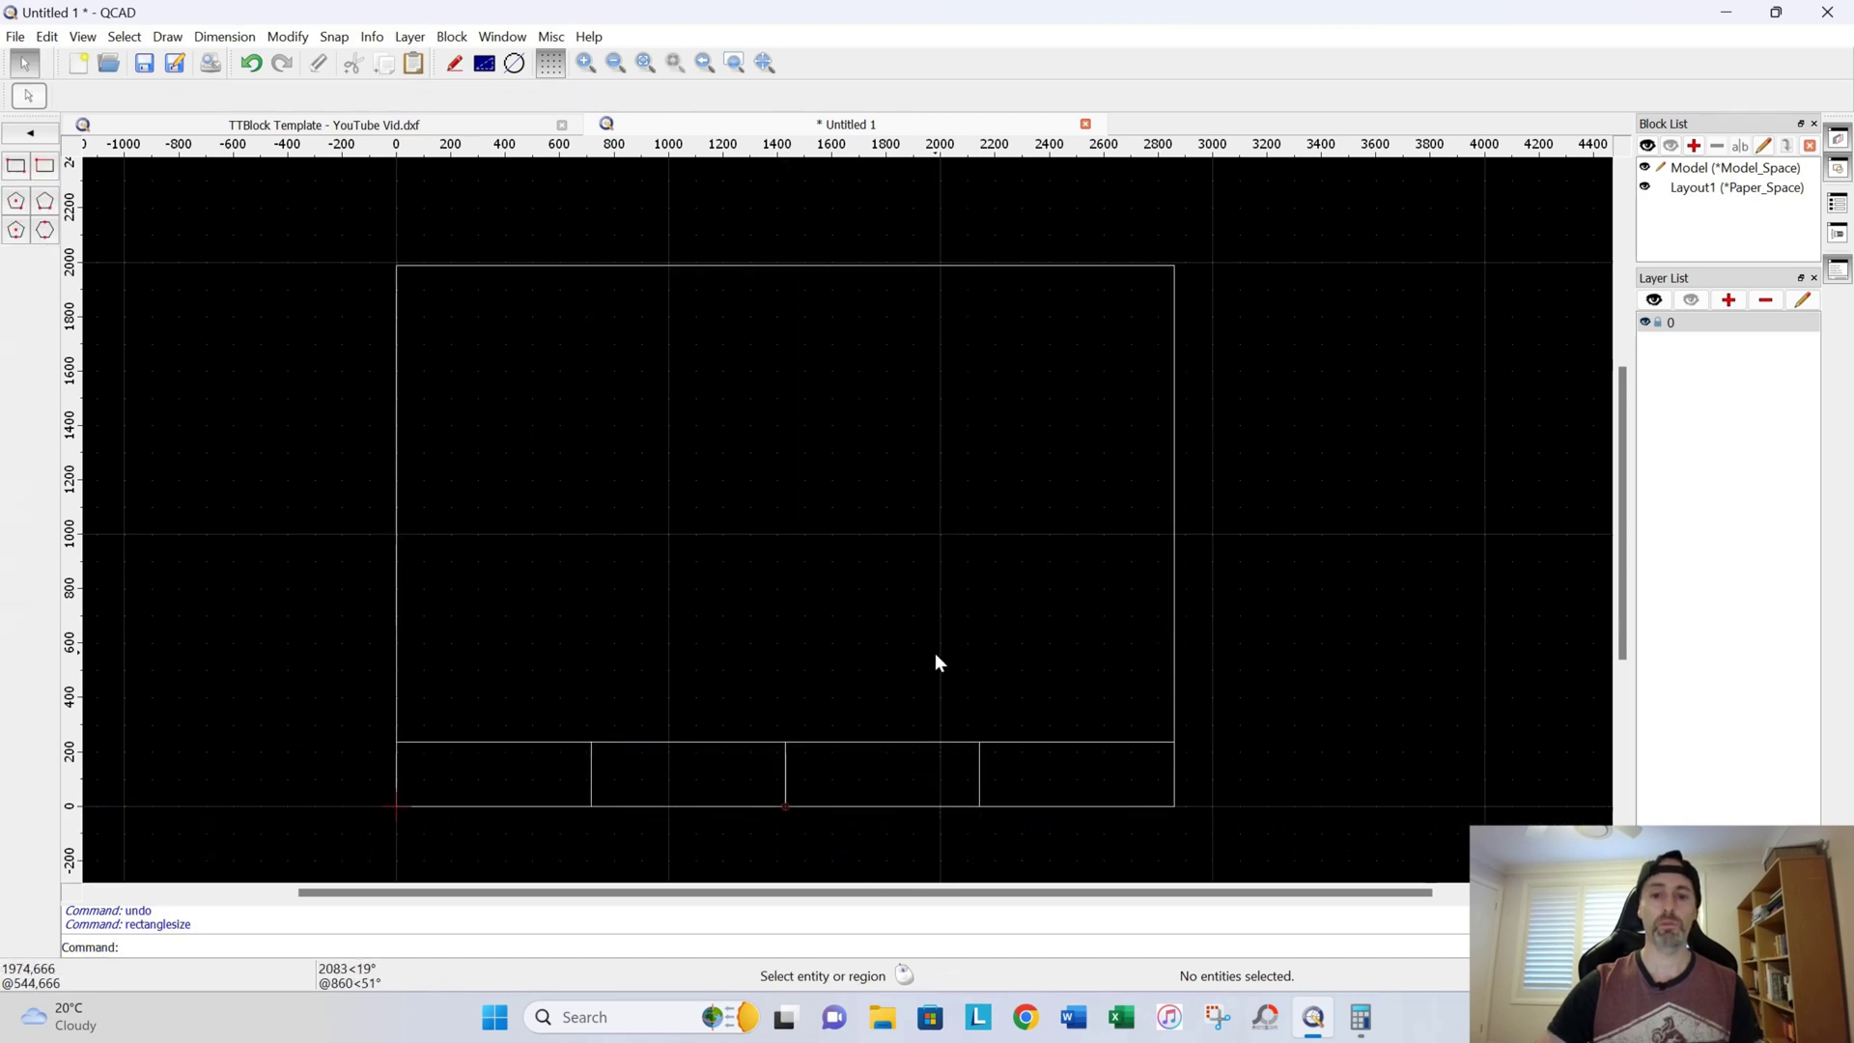
{"action": "mouse_move", "coordinate": [850, 634]}
{"action": "middle_mouse_down"}
{"action": "mouse_move", "coordinate": [853, 591]}
{"action": "mouse_move", "coordinate": [869, 612]}
{"action": "mouse_move", "coordinate": [954, 486]}
{"action": "middle_mouse_up"}
{"action": "scroll", "coordinate": [865, 618], "scroll_direction": "up", "scroll_amount": 5}
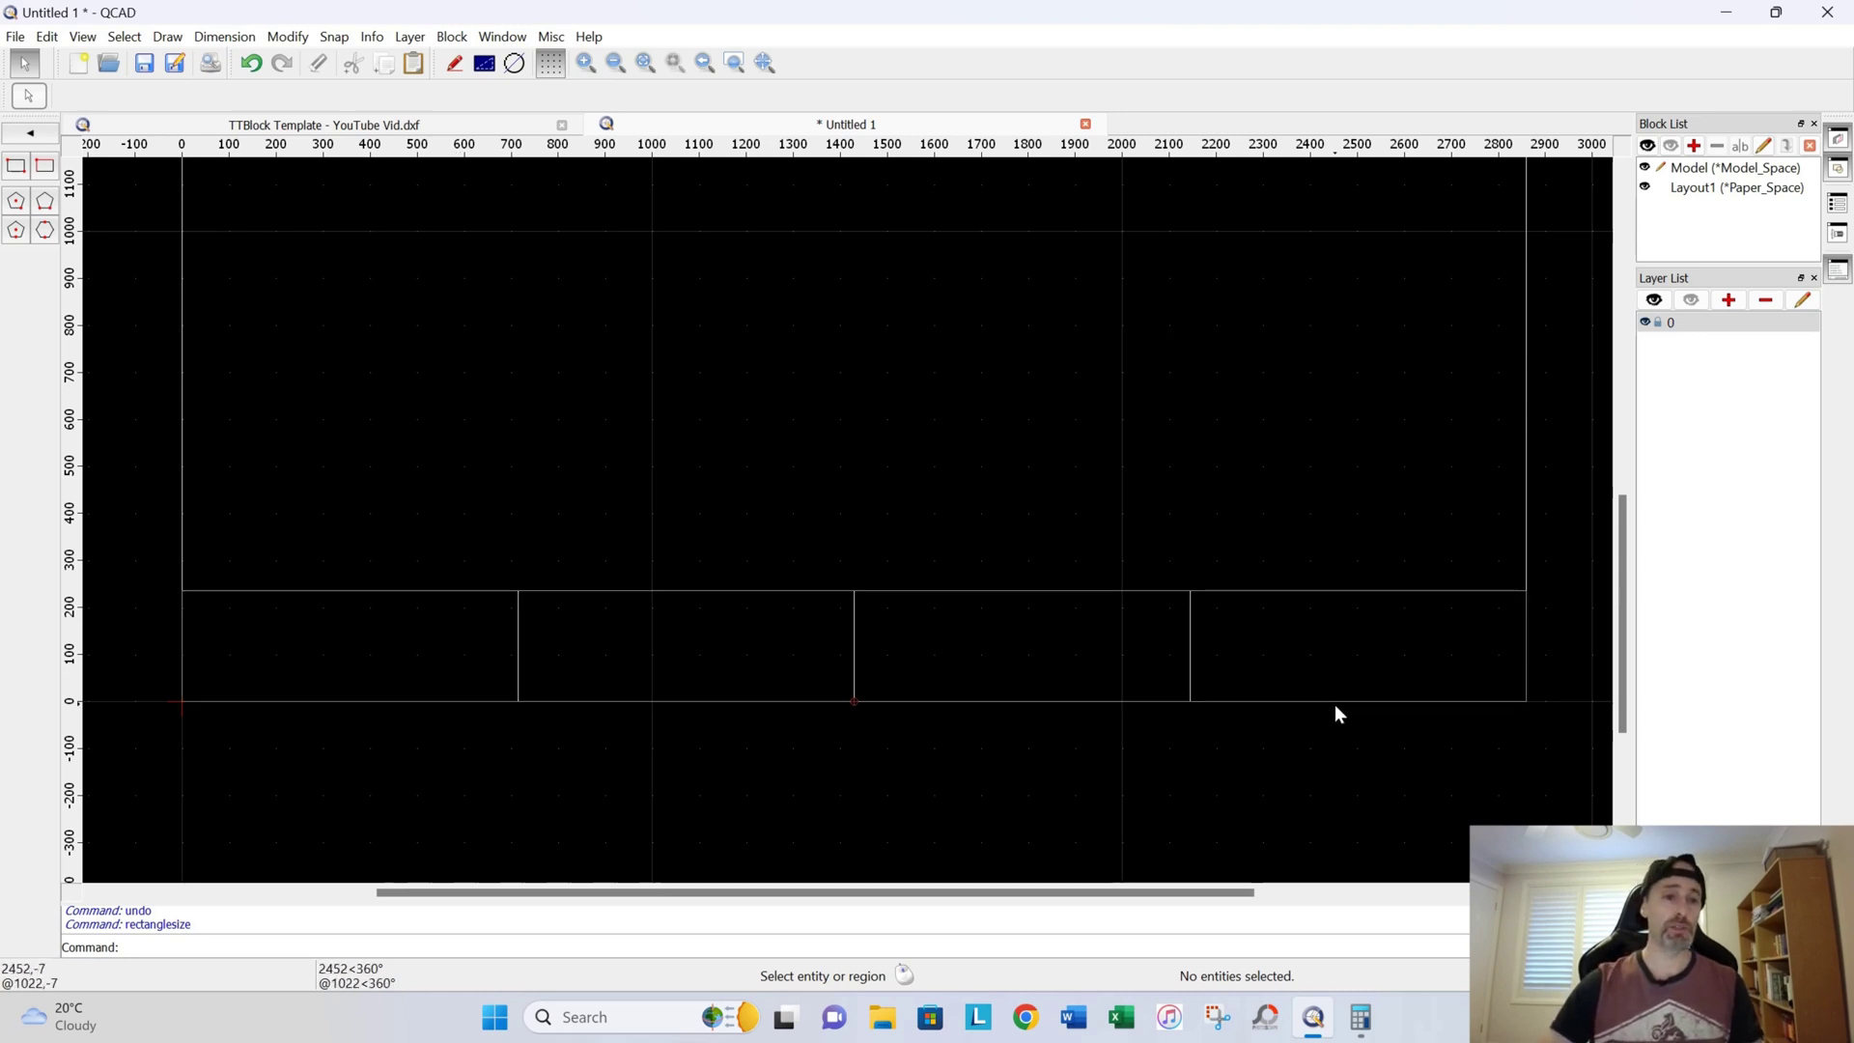
{"action": "left_click", "coordinate": [32, 134]}
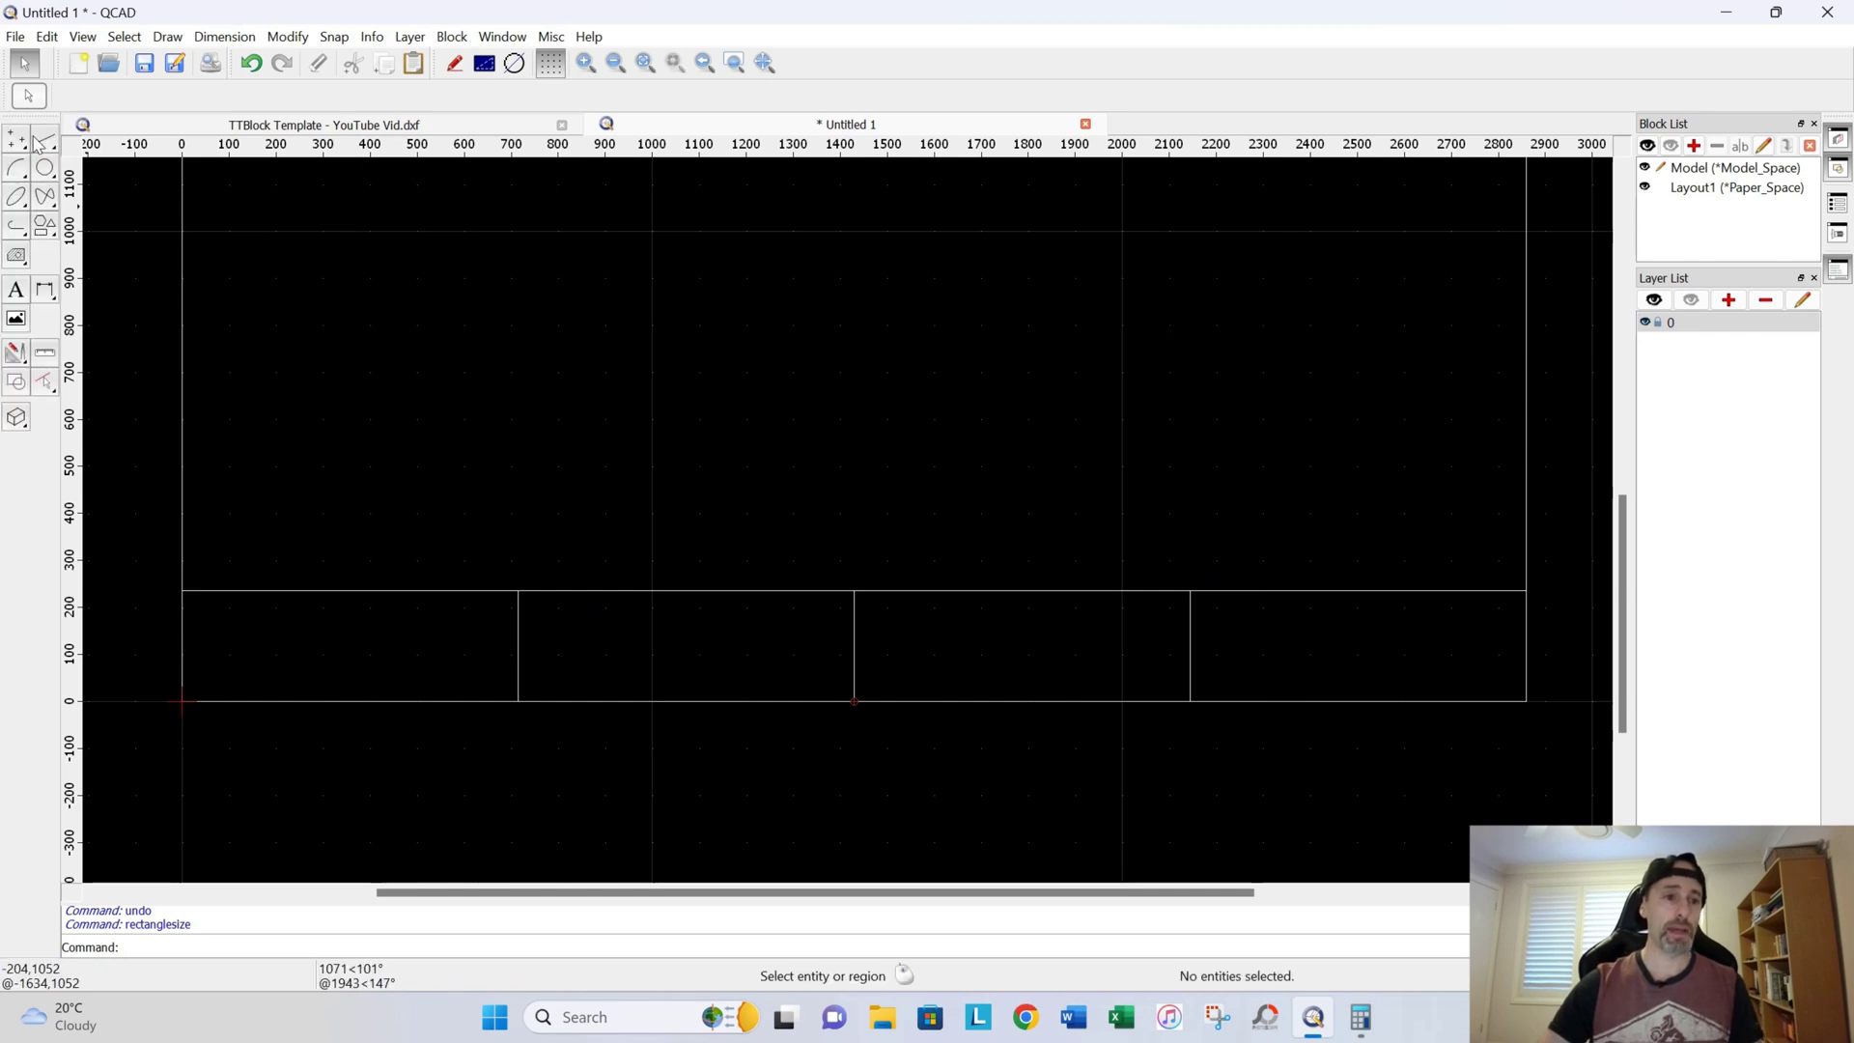
Step: Add the text label 'Drawn By:' at the top-left of the first cell
{"action": "left_click", "coordinate": [20, 291]}
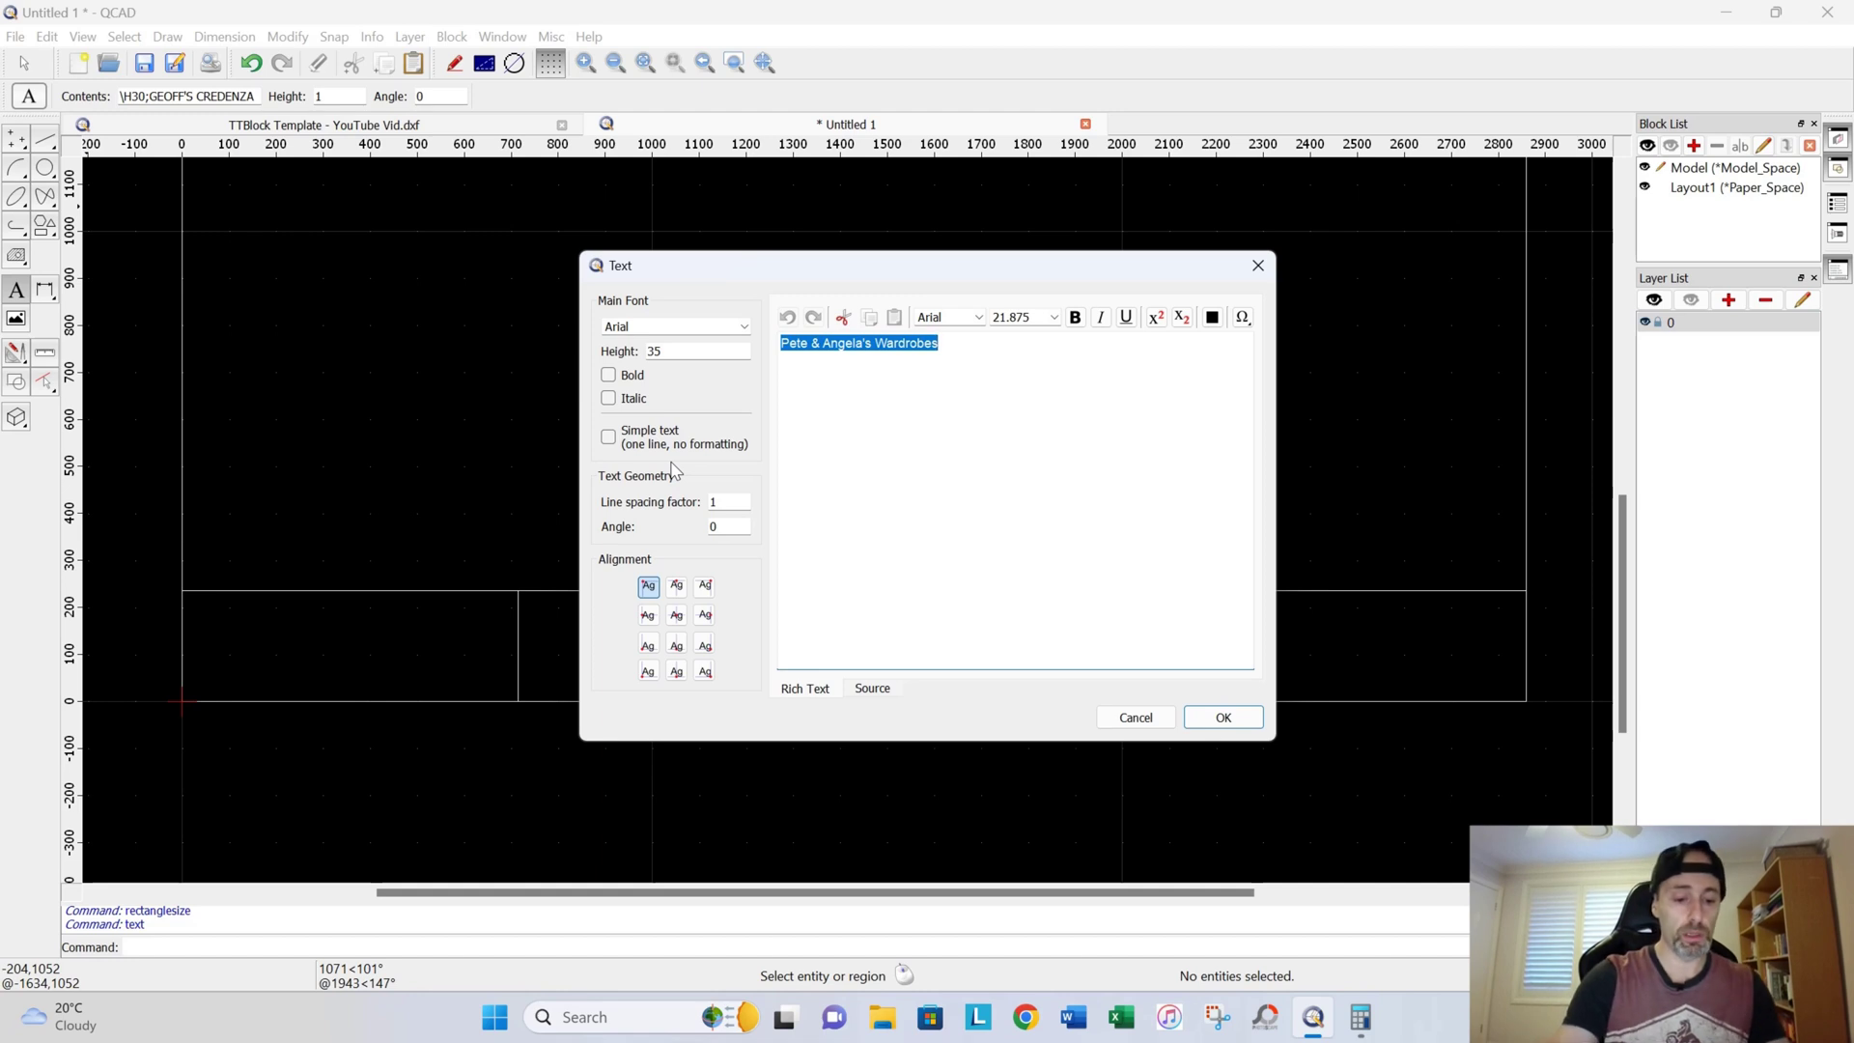
{"action": "type", "text": "Drawn By:"}
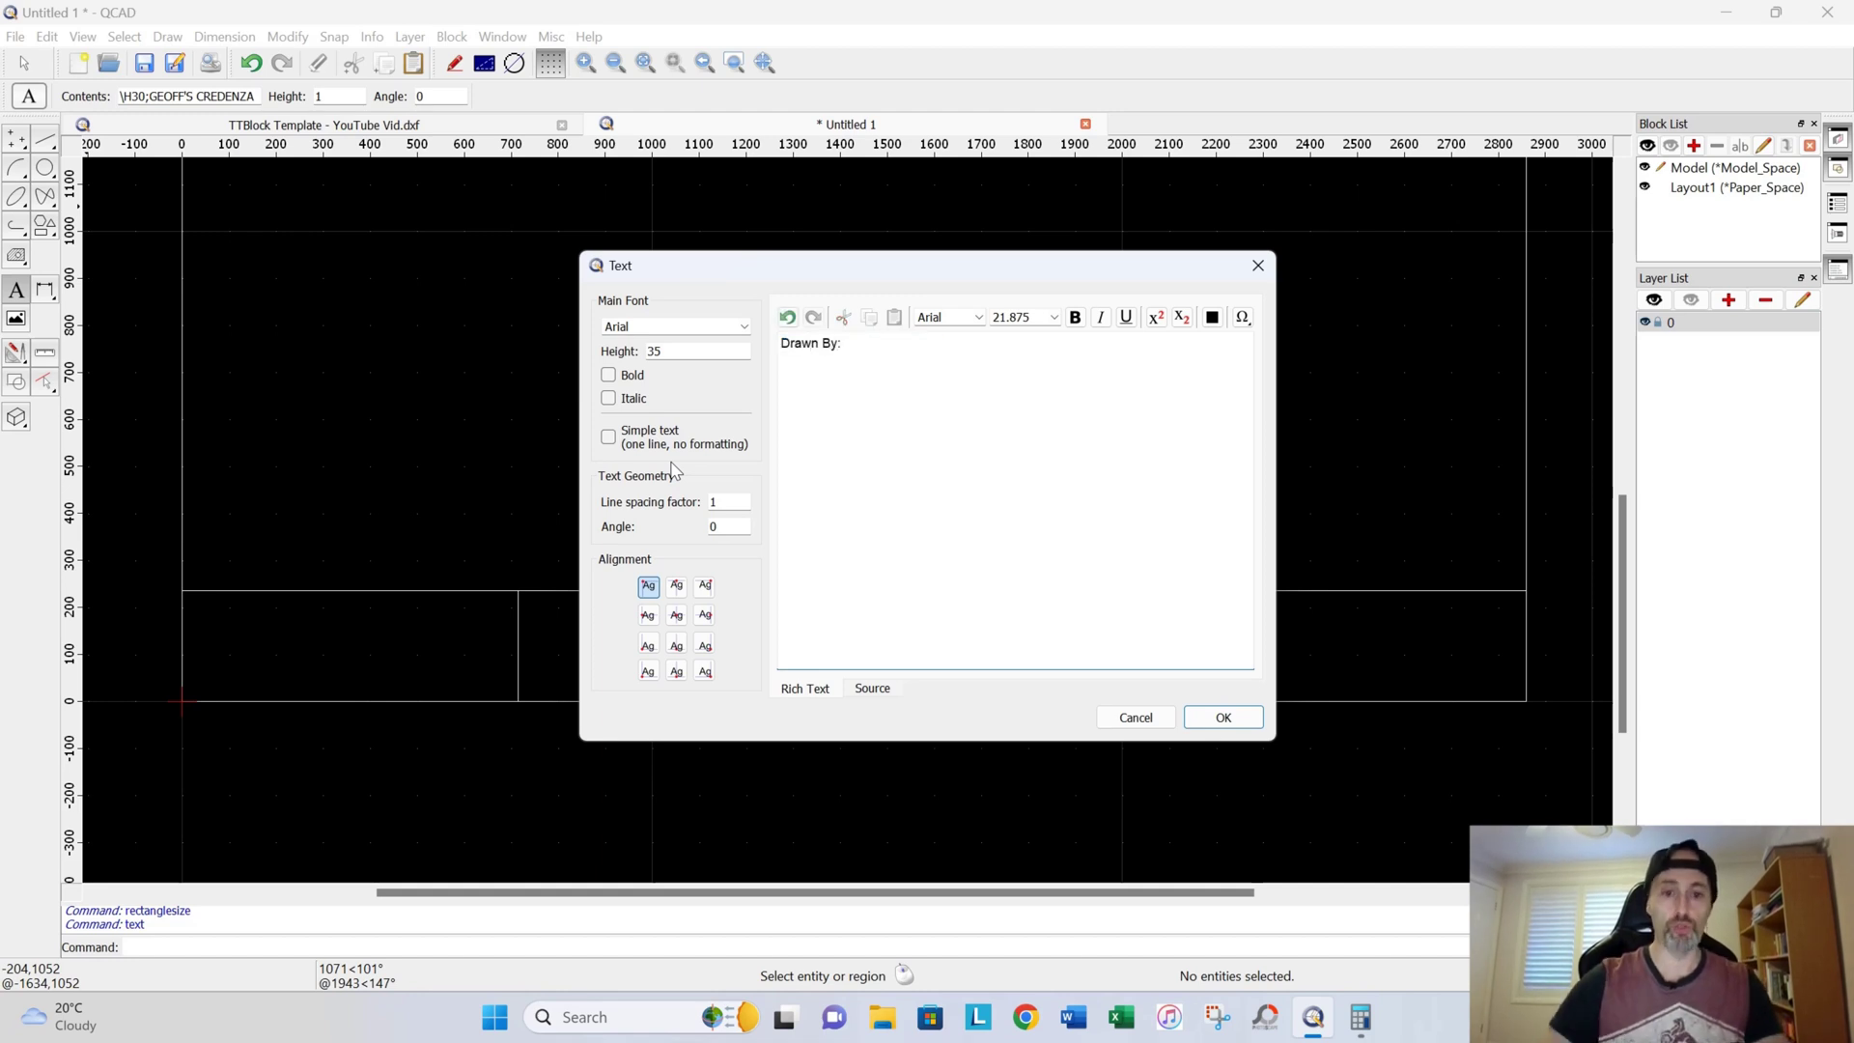
{"action": "left_click", "coordinate": [1210, 719]}
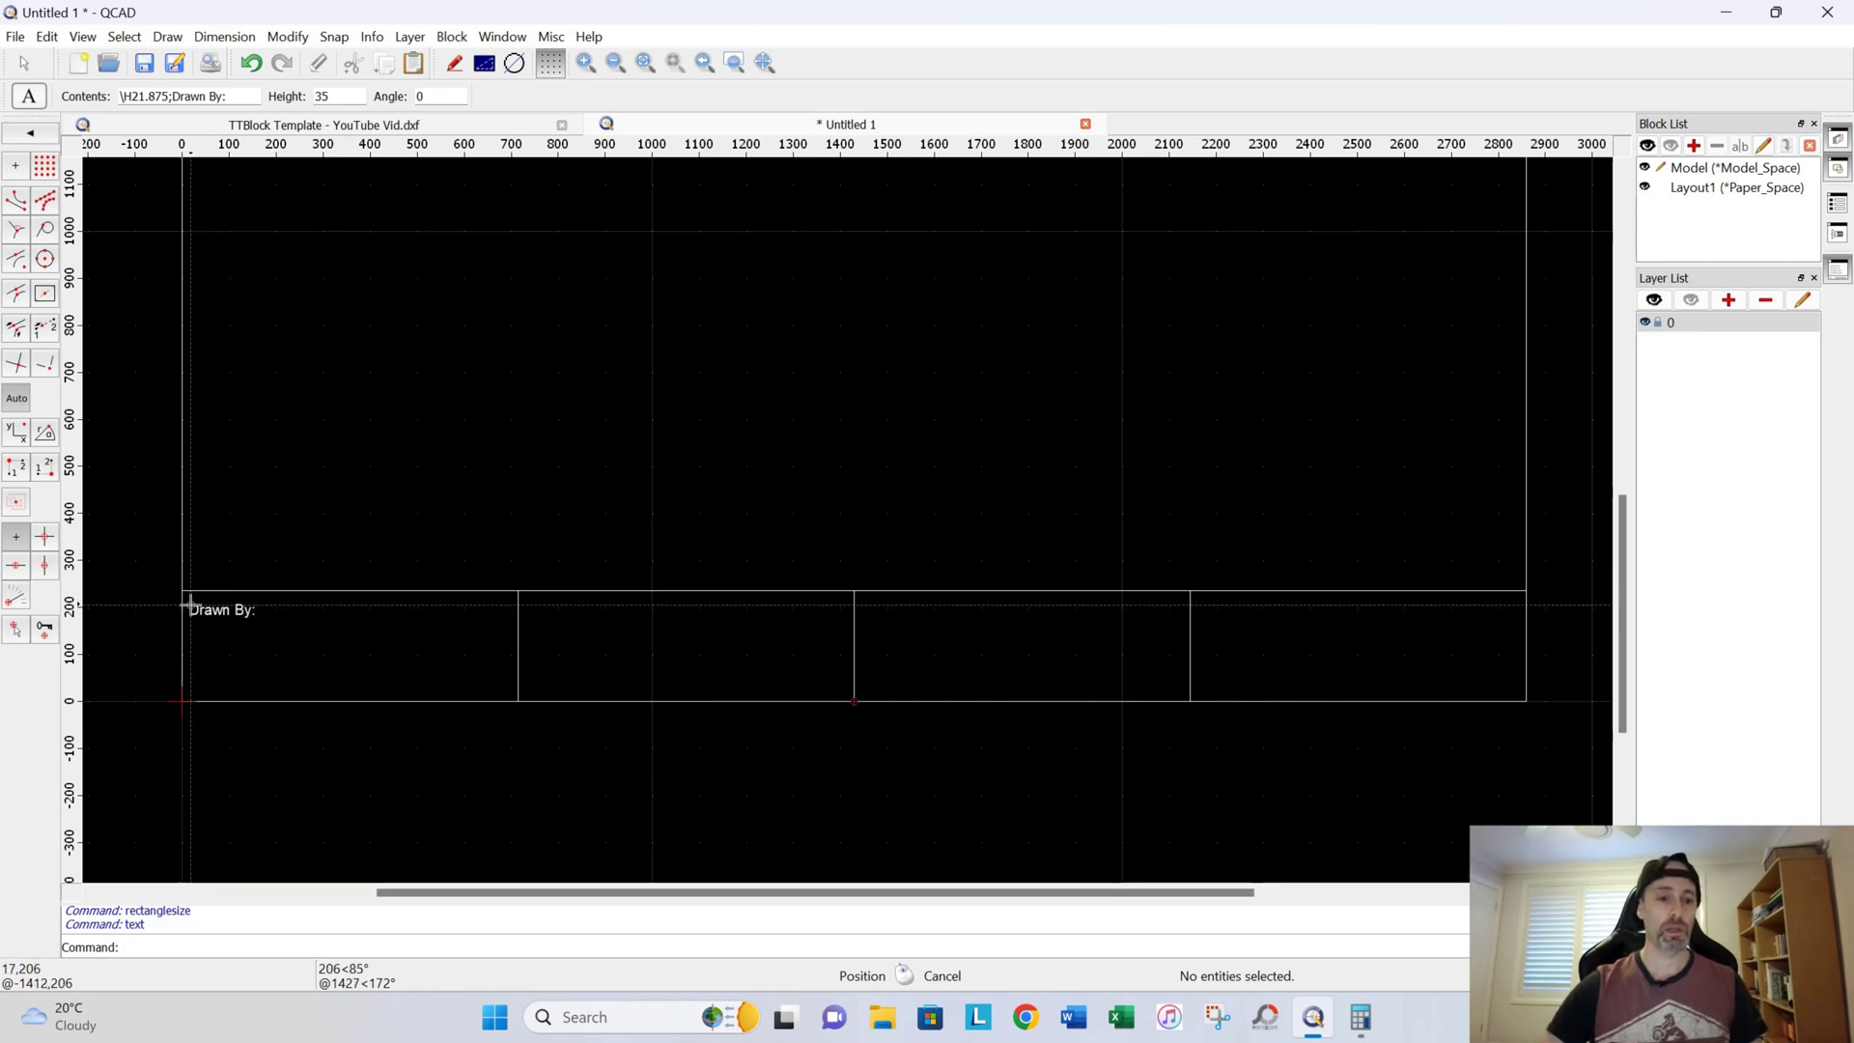
{"action": "left_click", "coordinate": [190, 606]}
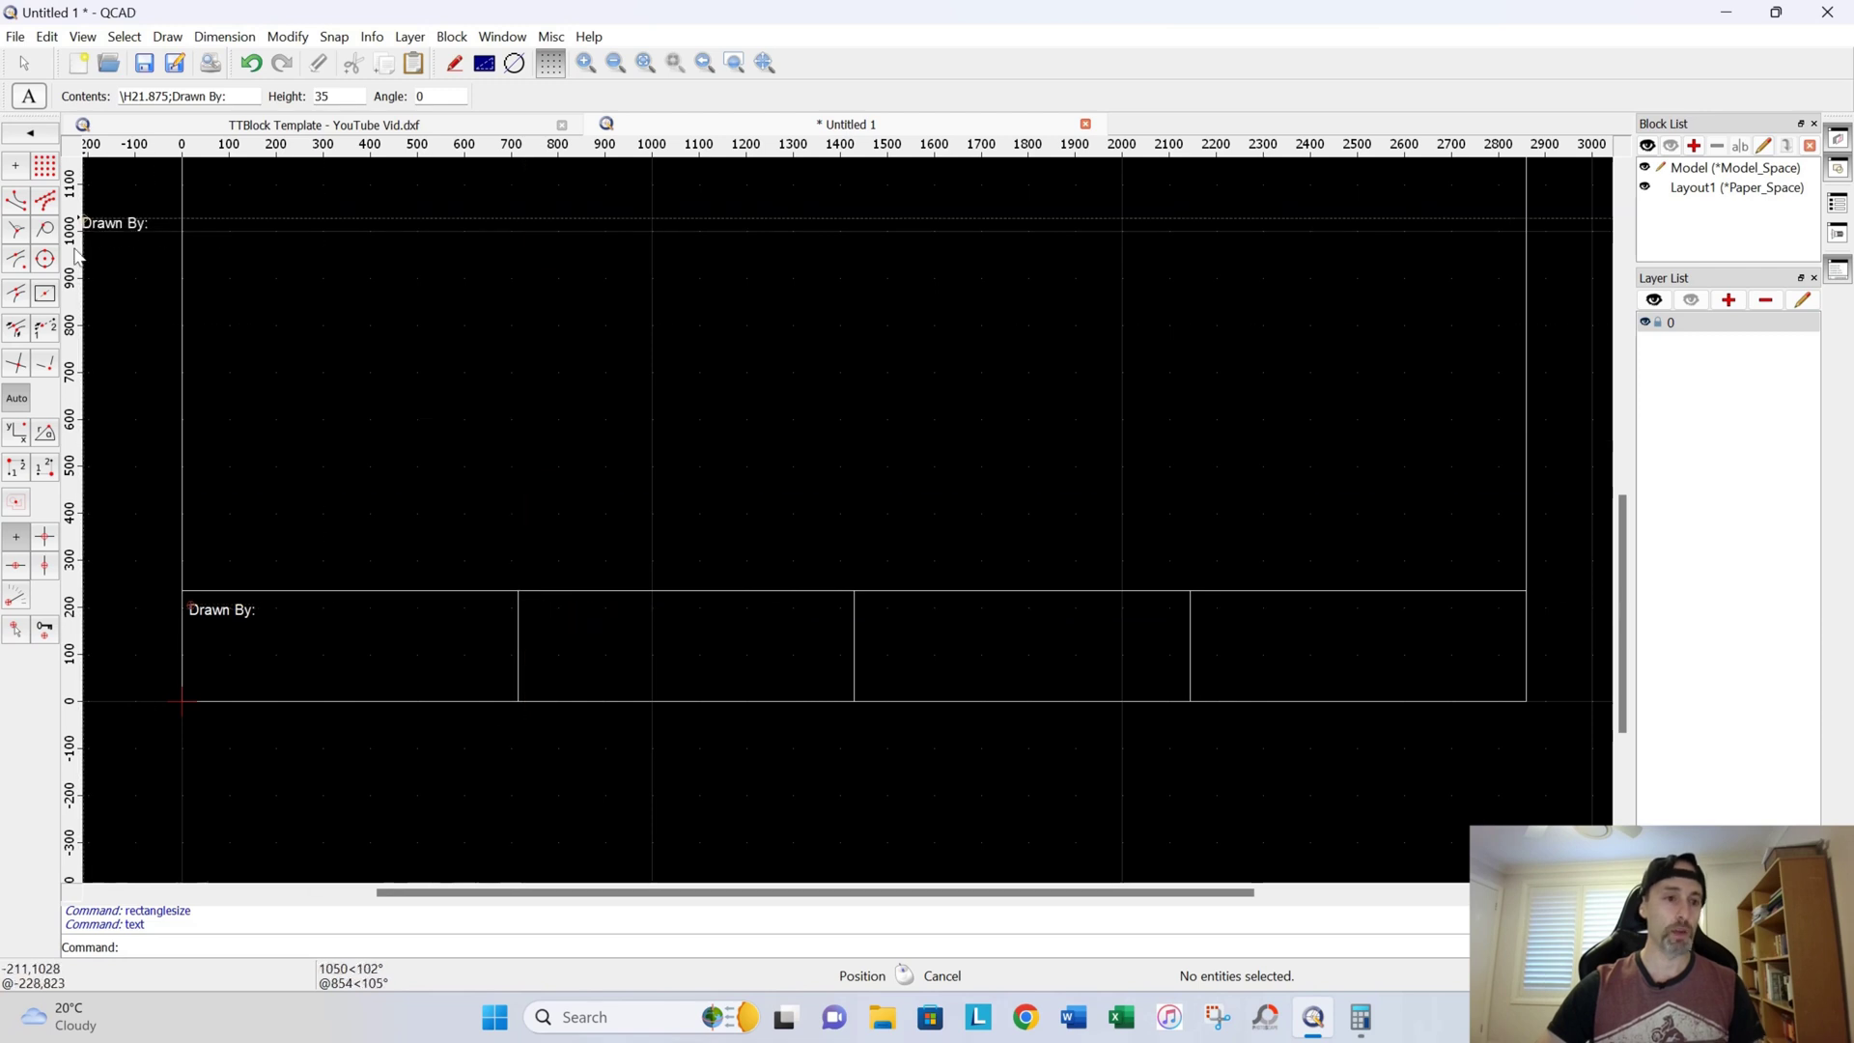
Step: Create a 'Job Description:' label and place it at the top of the second, third and fourth cells
{"action": "left_click", "coordinate": [31, 136]}
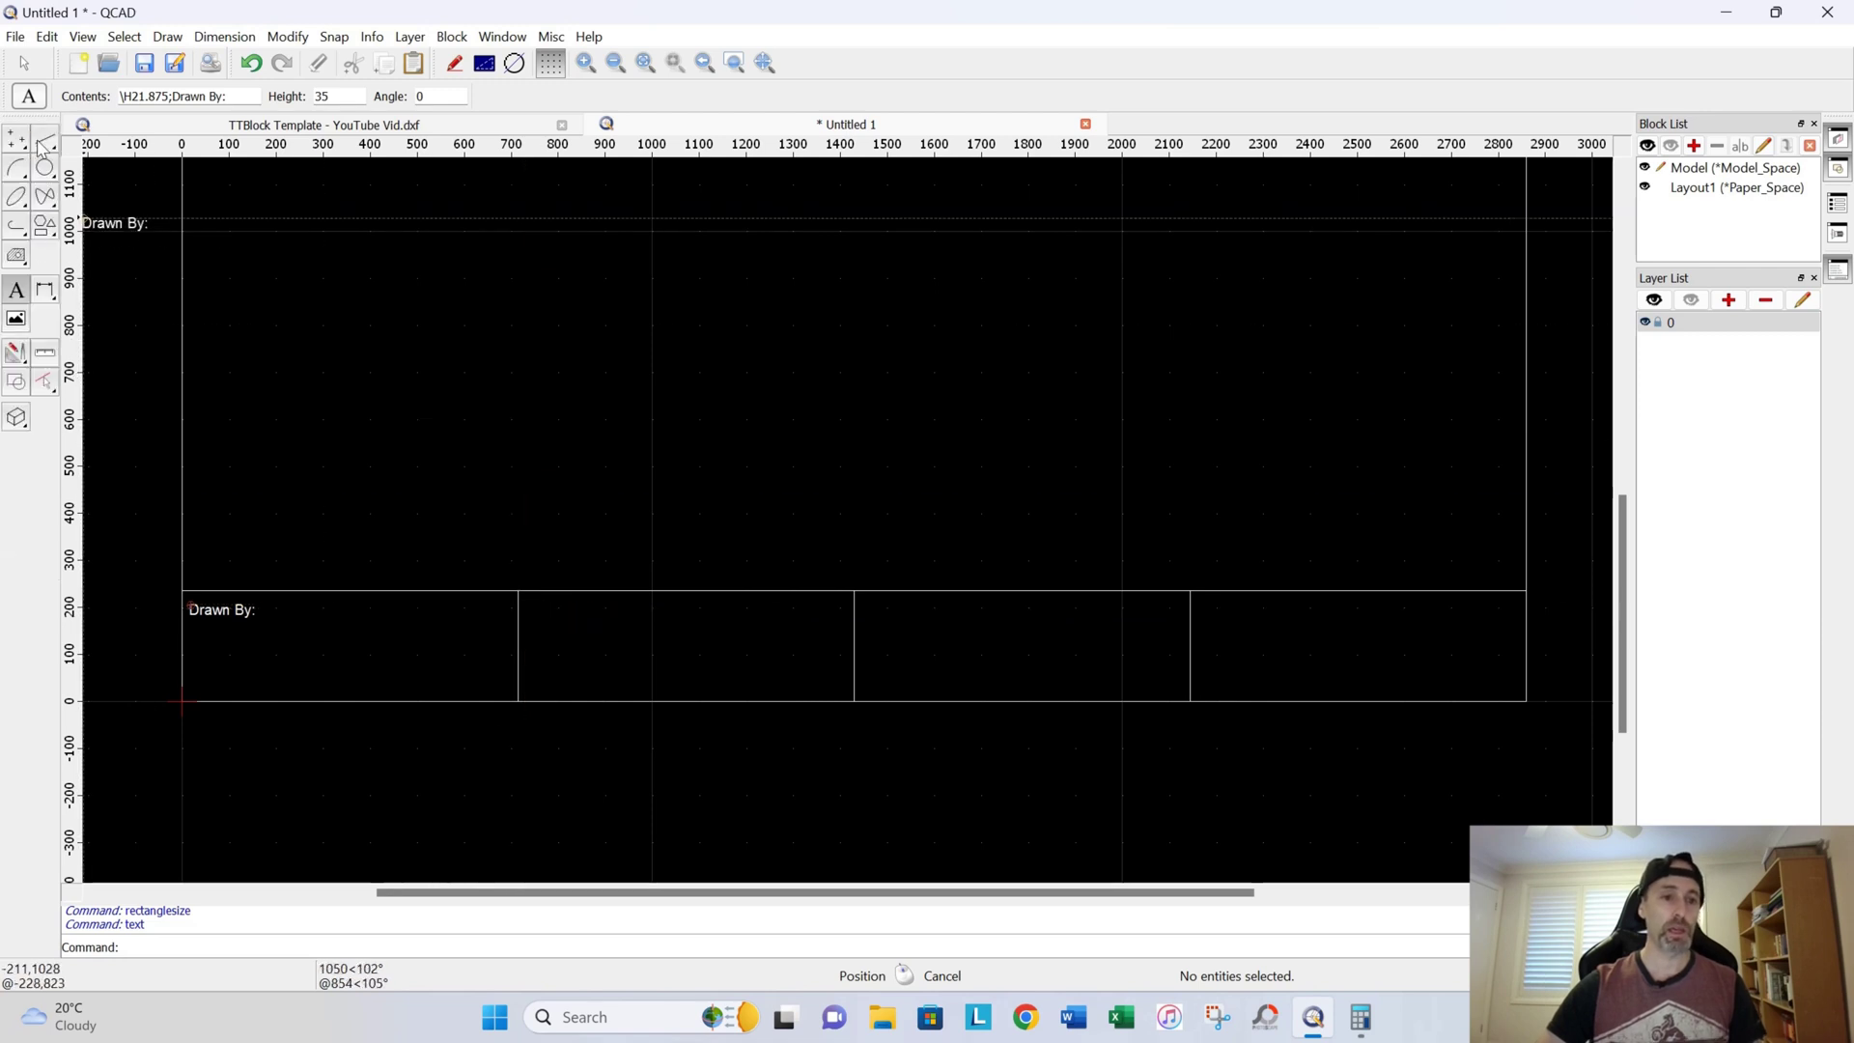
{"action": "left_click", "coordinate": [17, 290]}
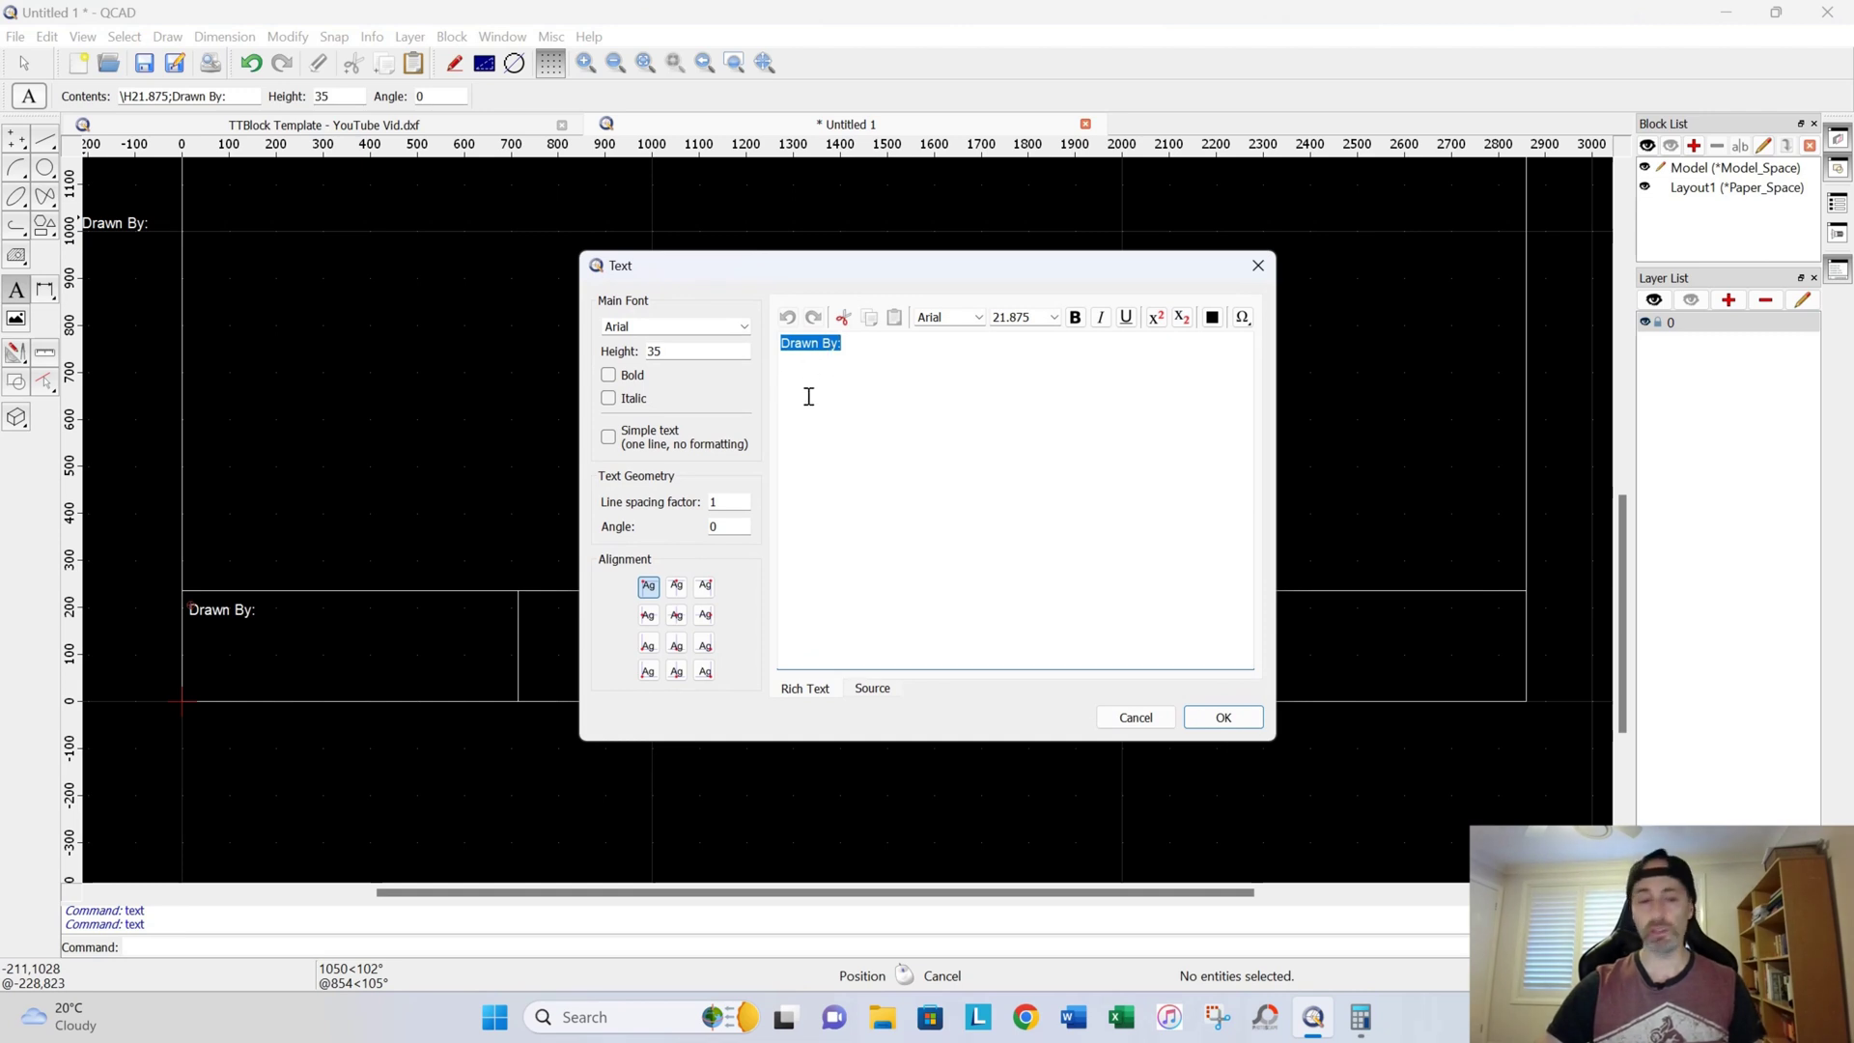
{"action": "type", "text": "Jo"}
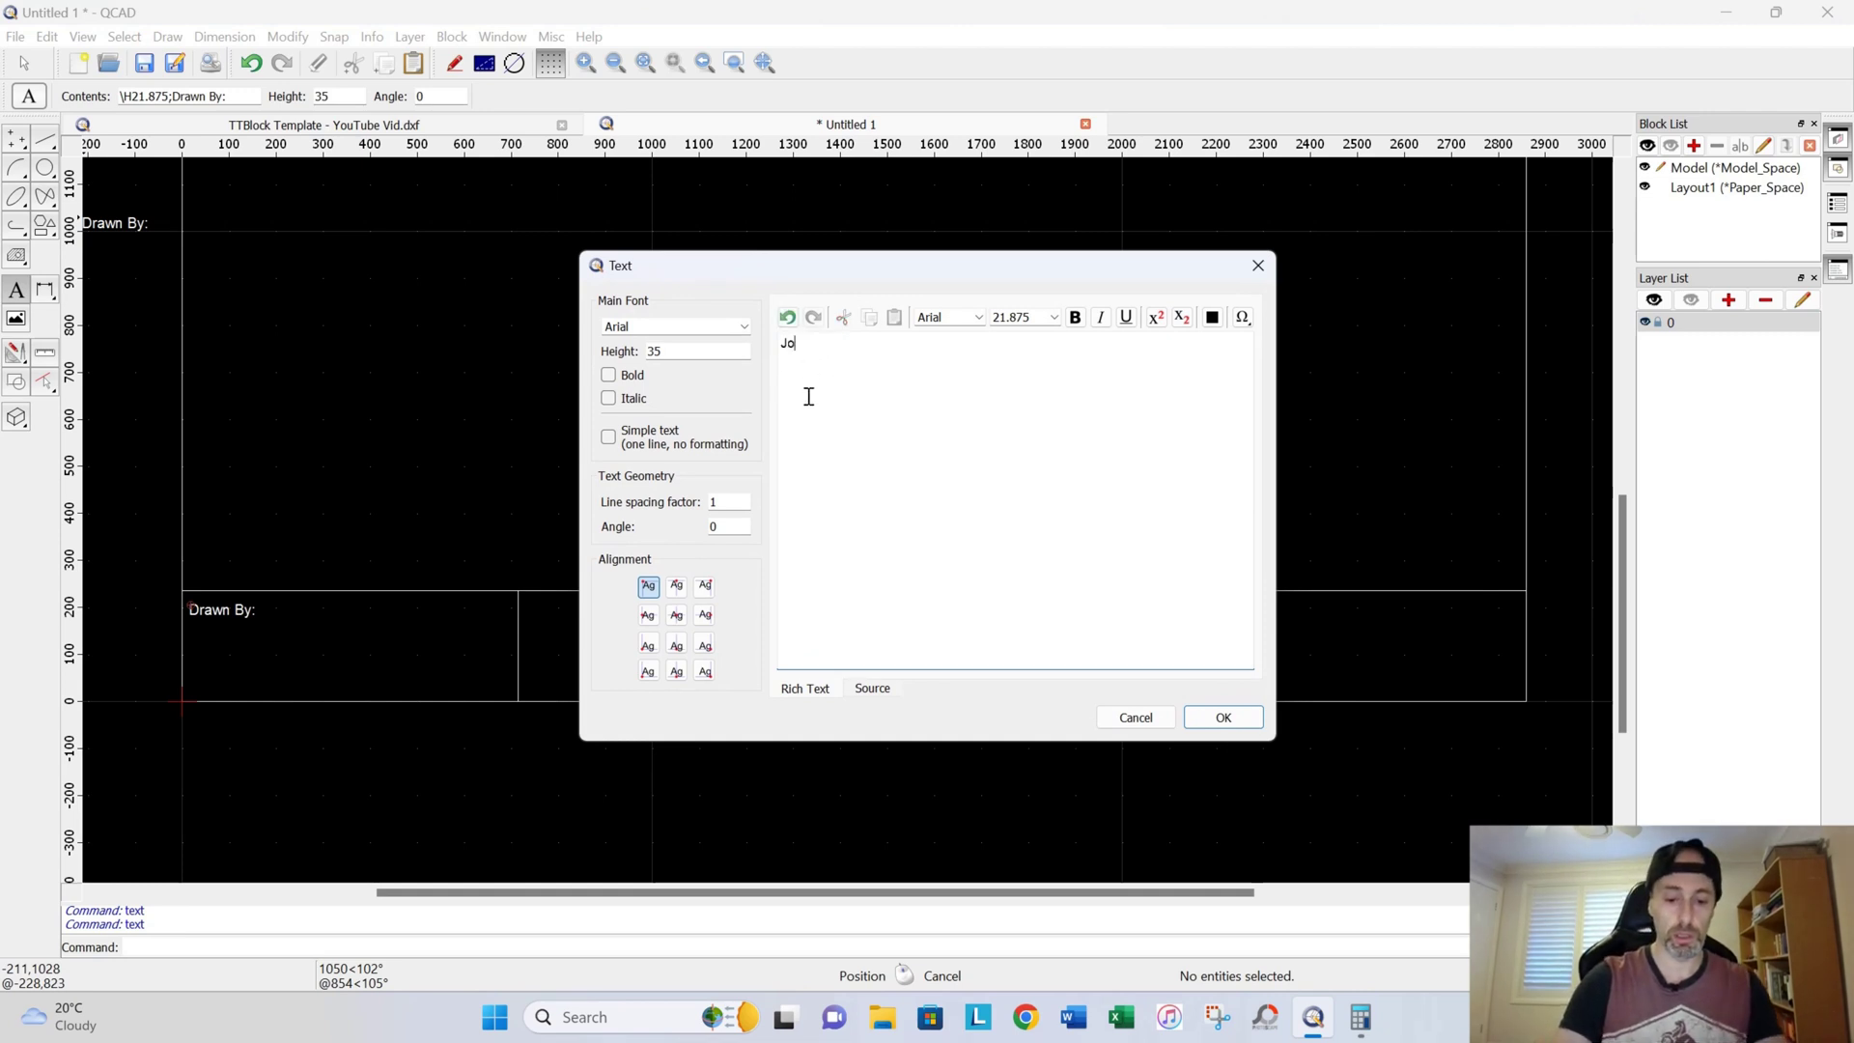
{"action": "type", "text": "b descr"}
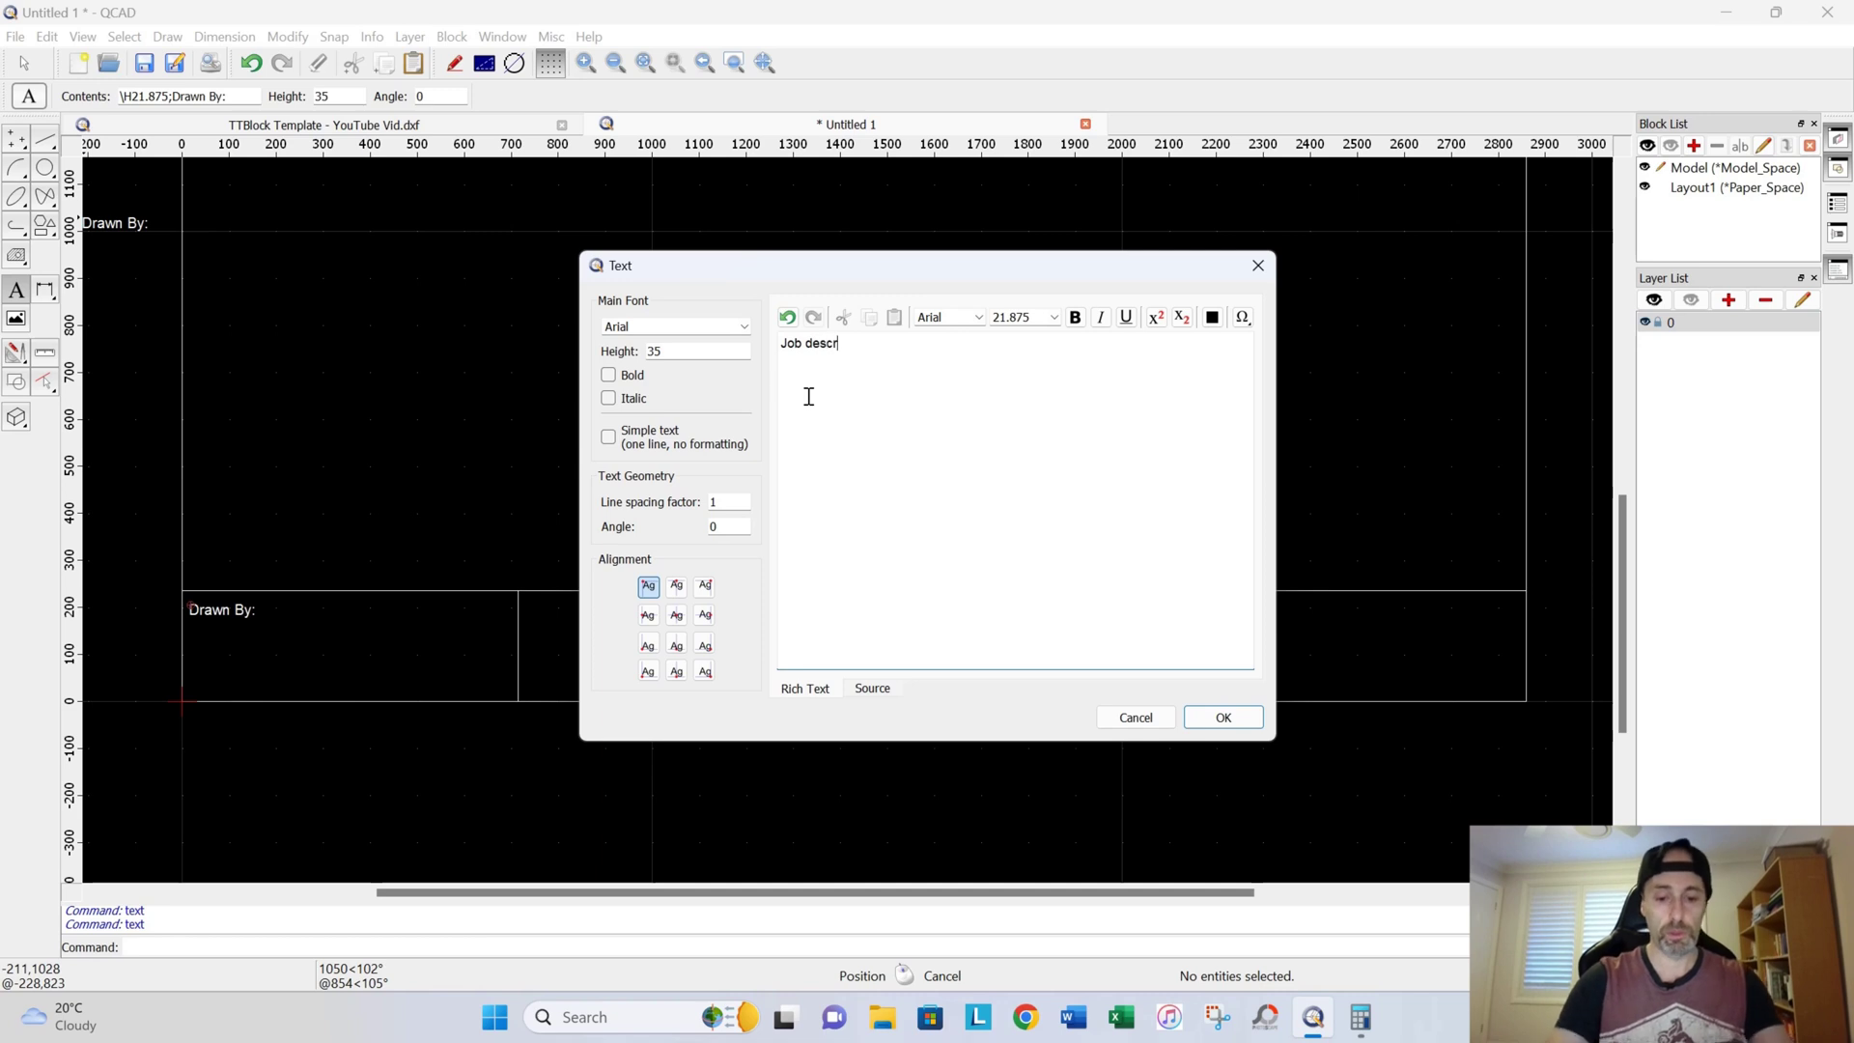
{"action": "type", "text": "iption:"}
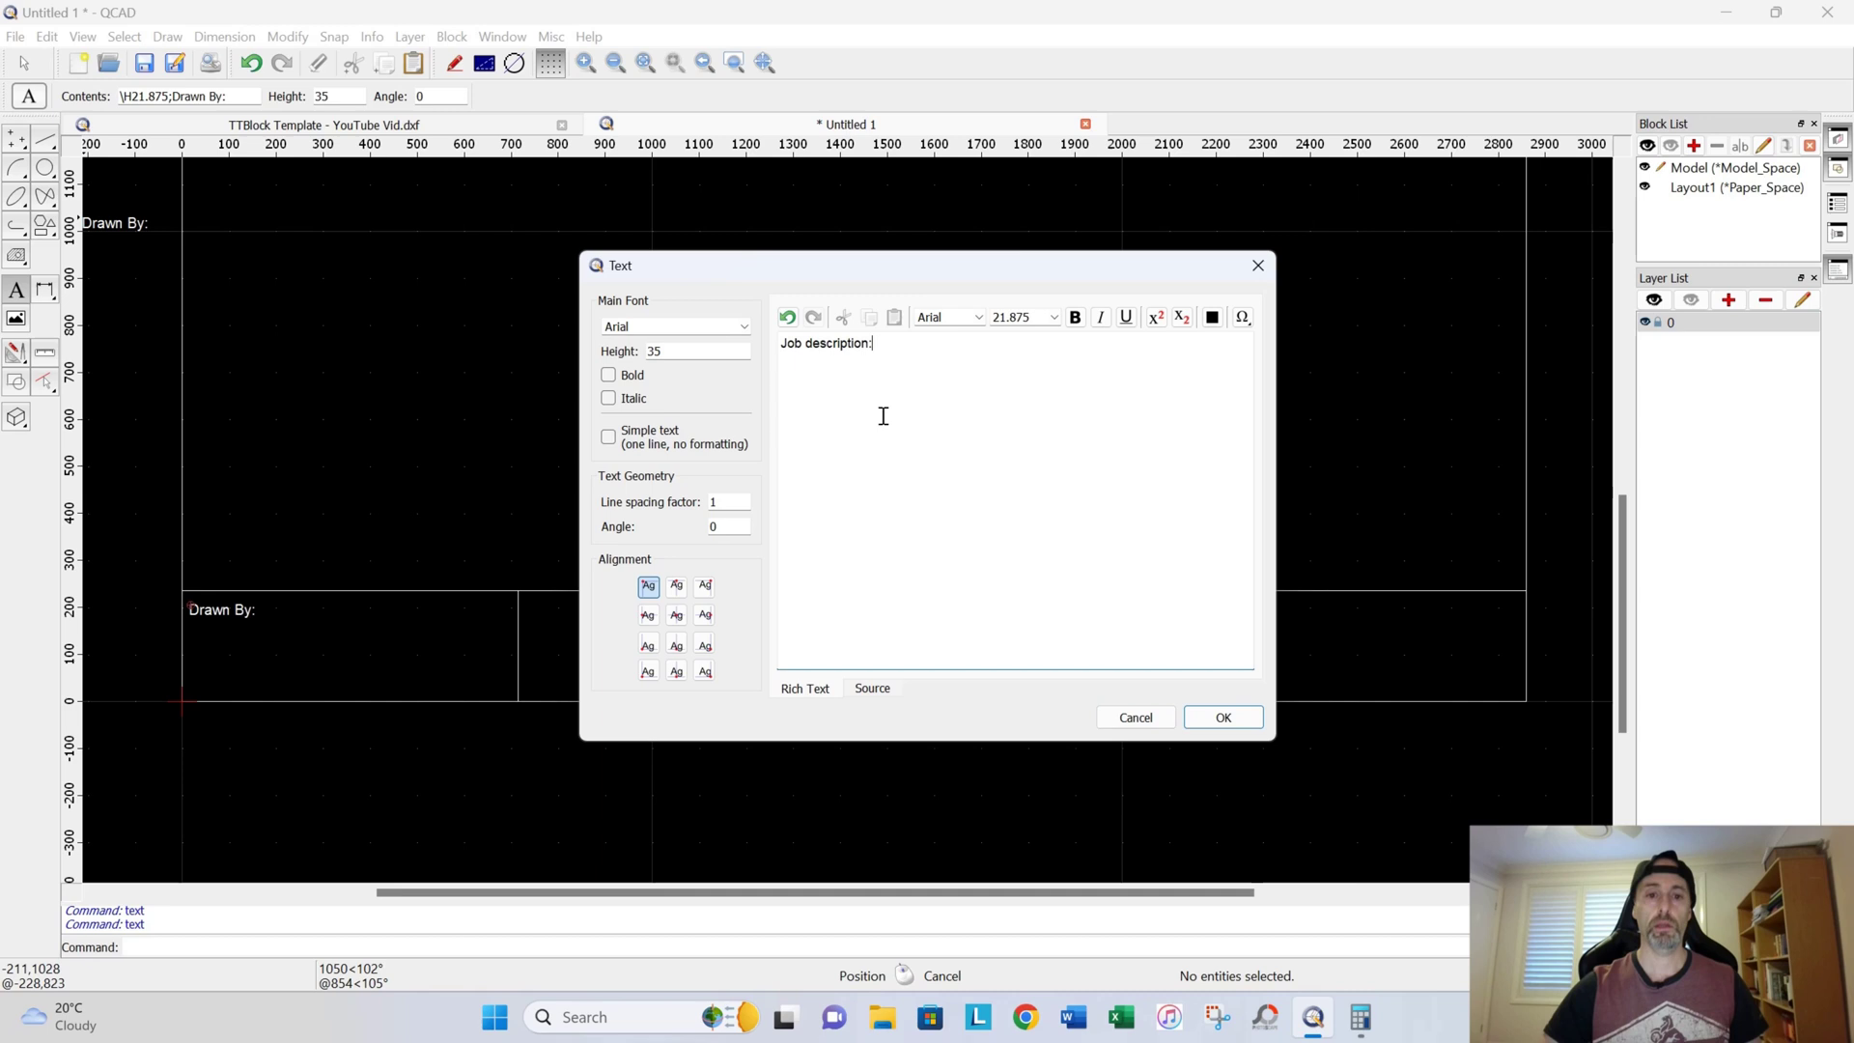
{"action": "key", "text": "BackSpace"}
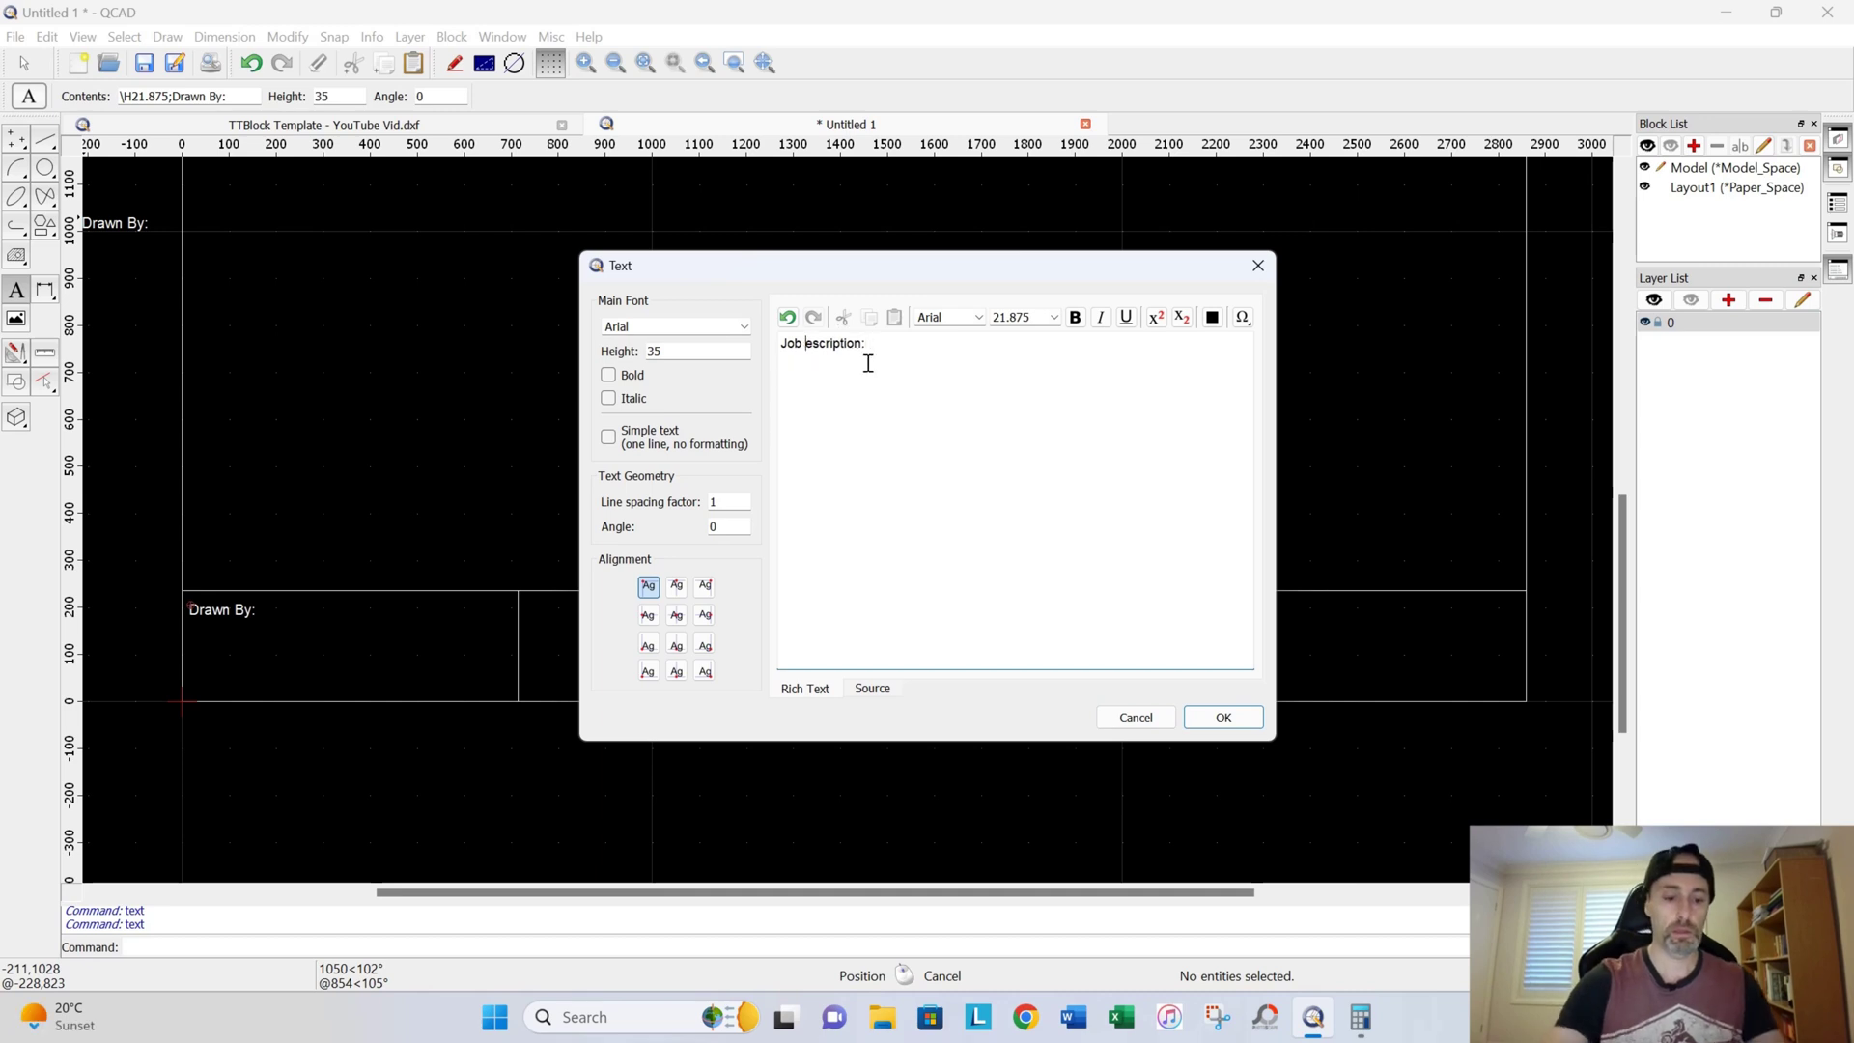
{"action": "type", "text": "D"}
{"action": "left_click", "coordinate": [1220, 717]}
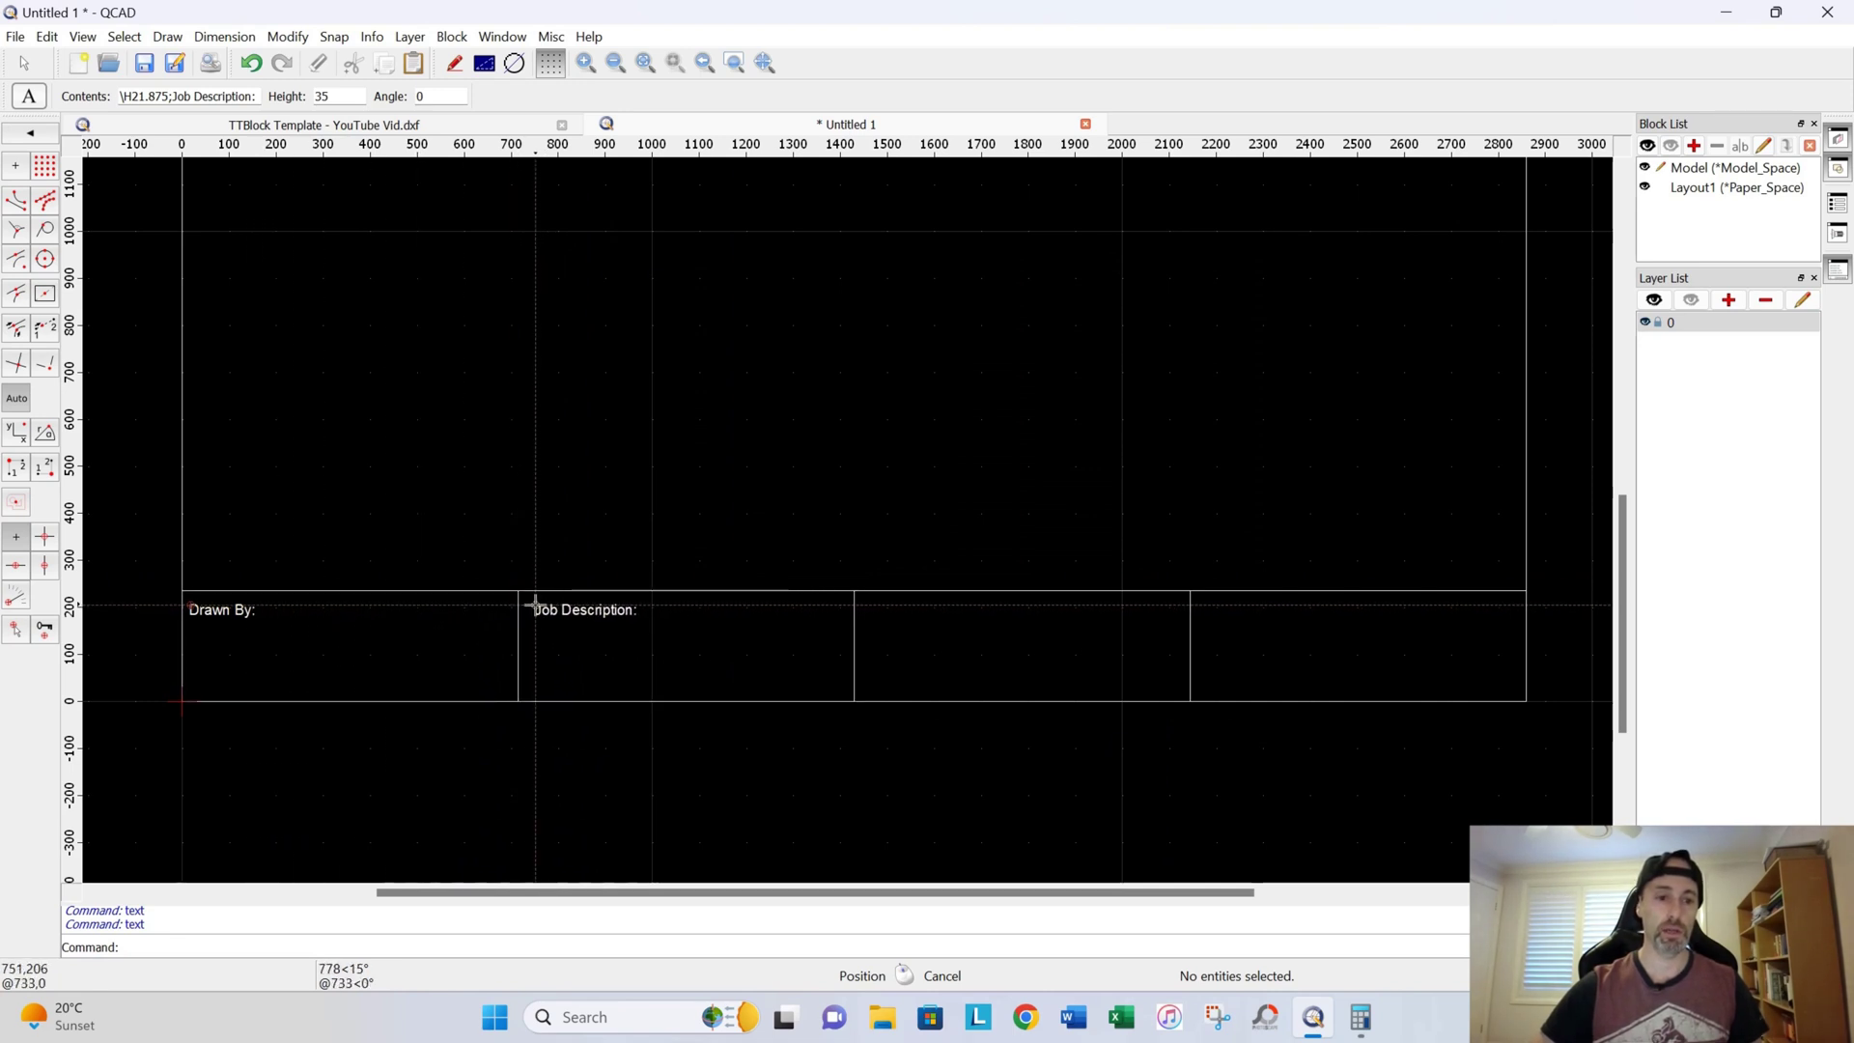
{"action": "left_click", "coordinate": [533, 604]}
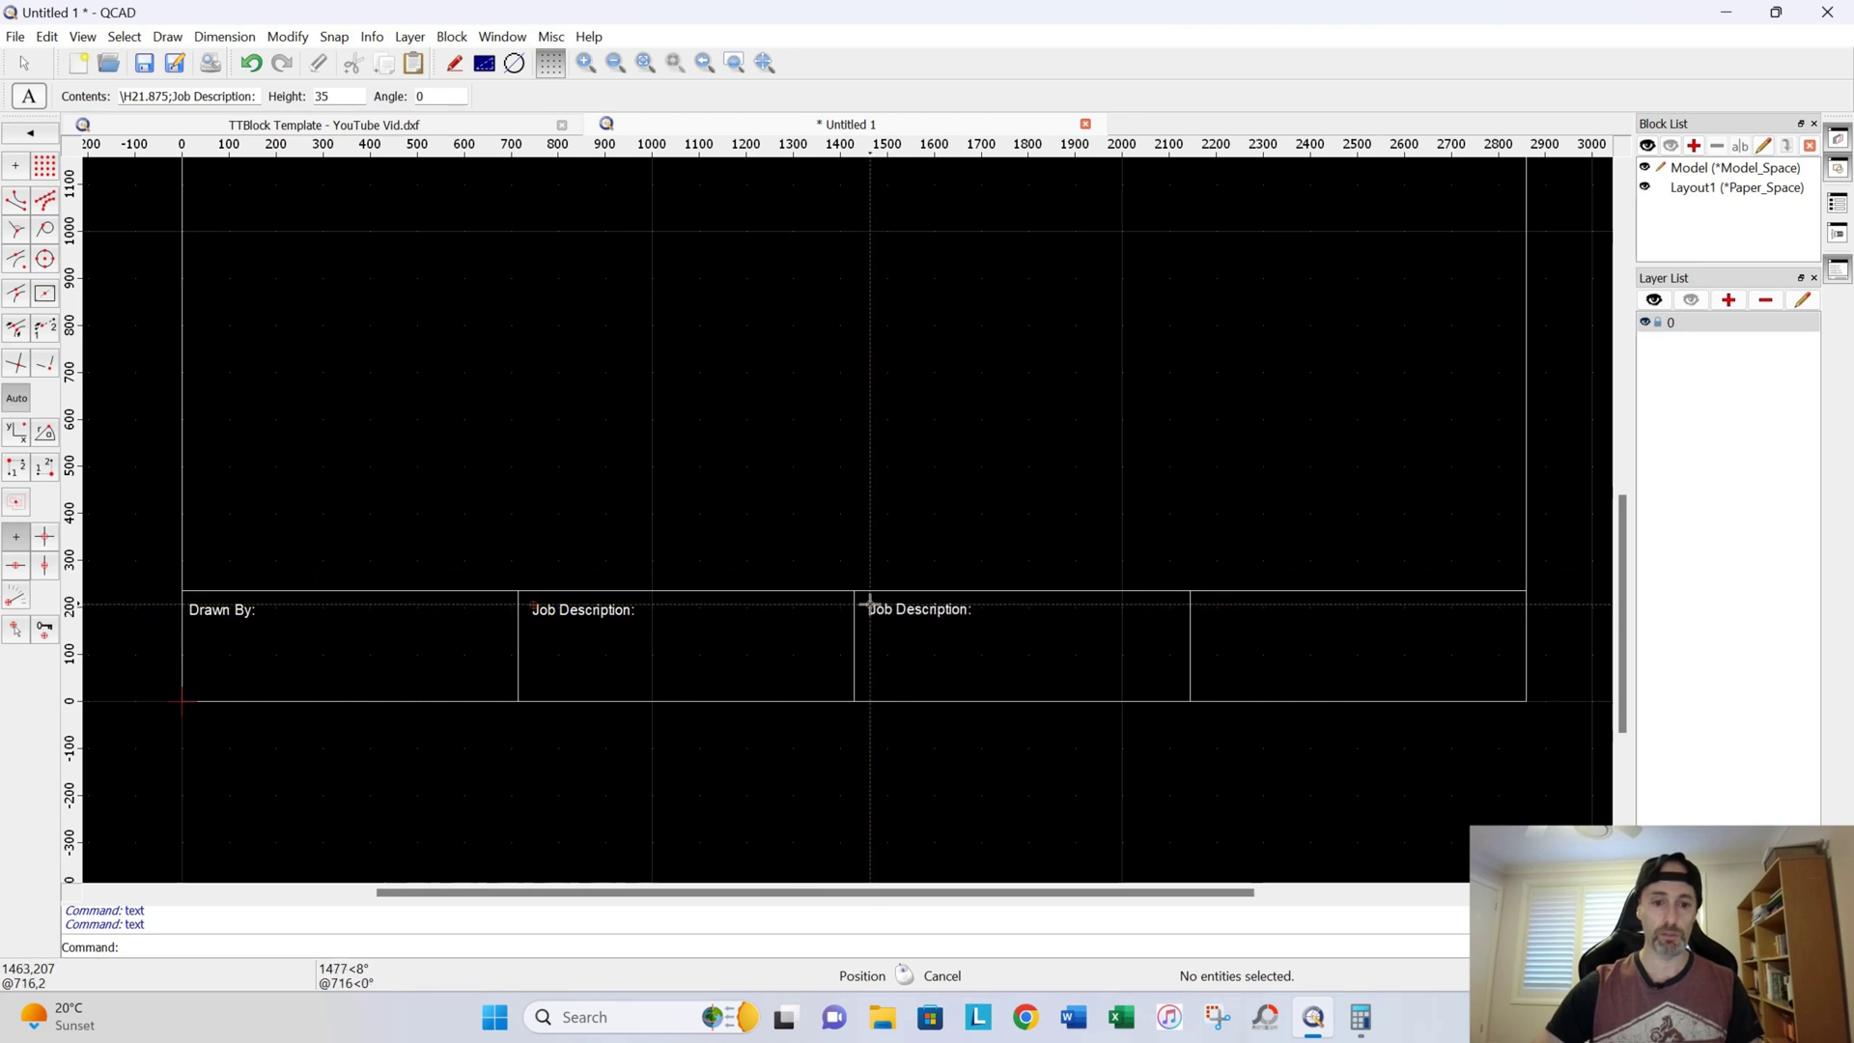
{"action": "left_click", "coordinate": [869, 603]}
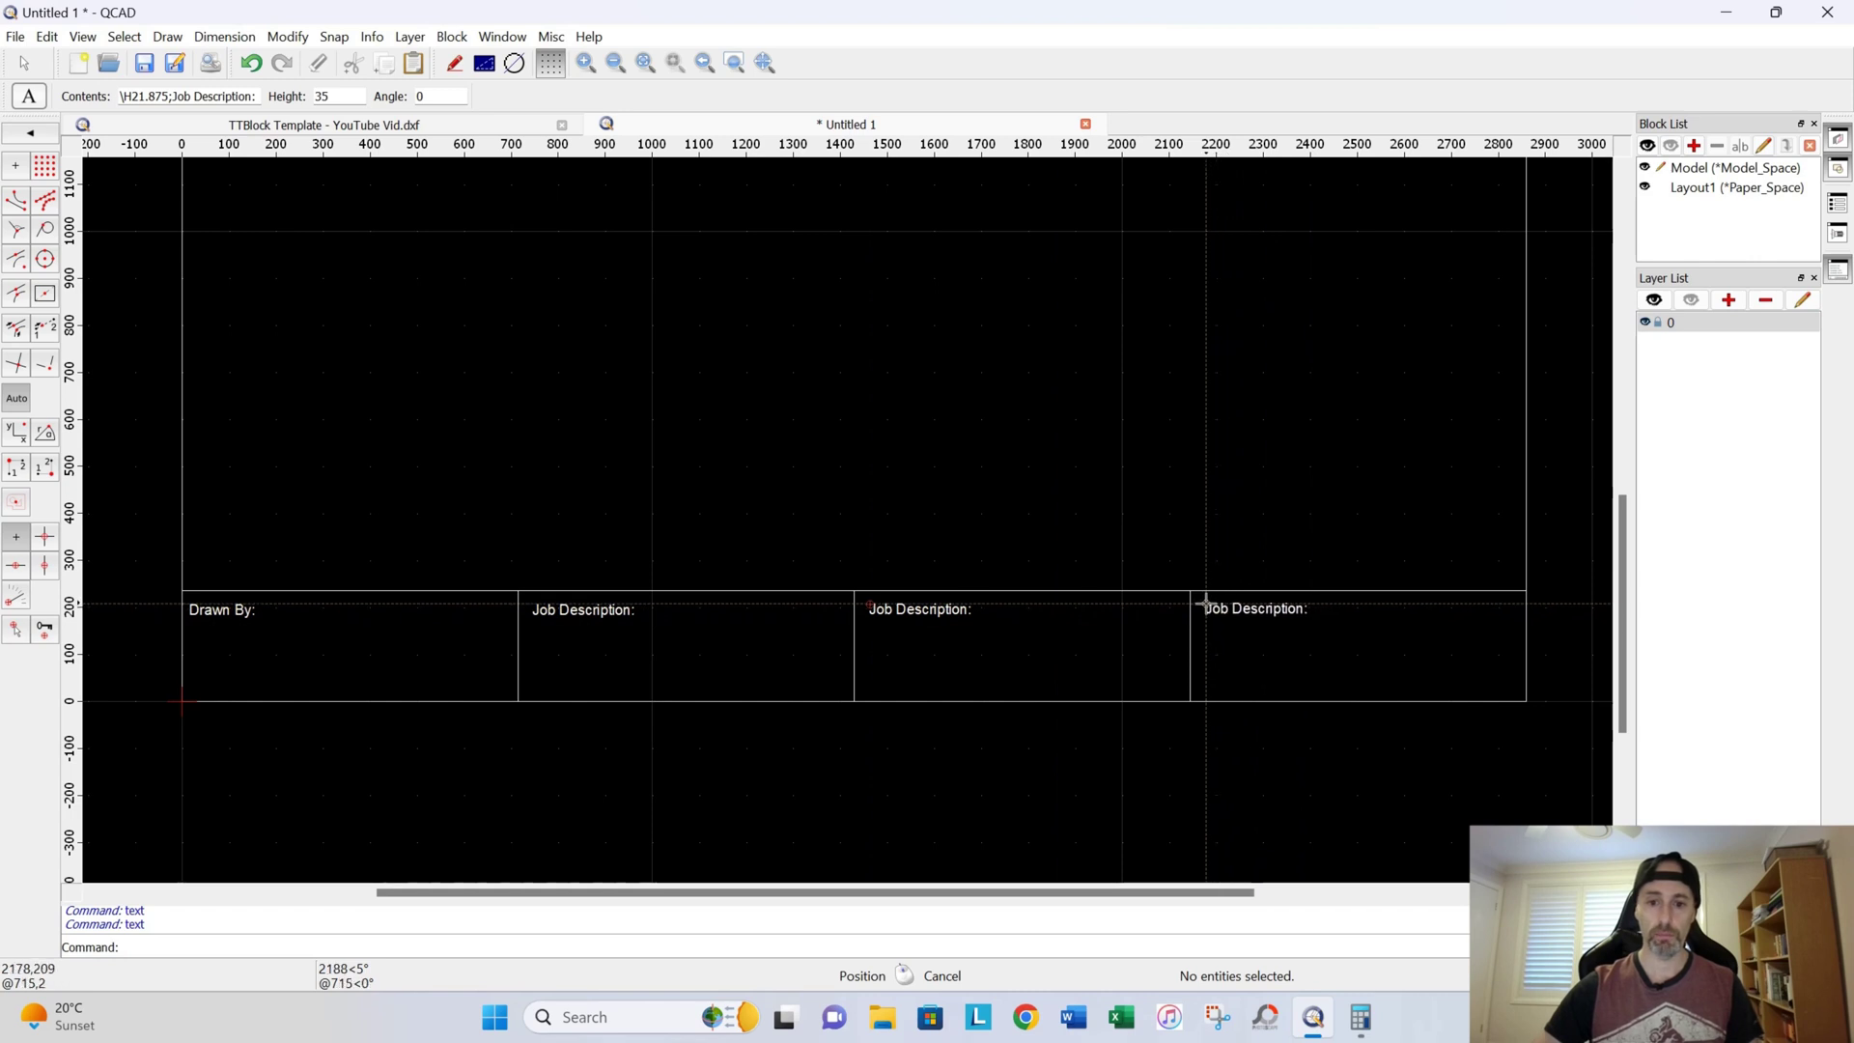
{"action": "left_click", "coordinate": [1204, 603]}
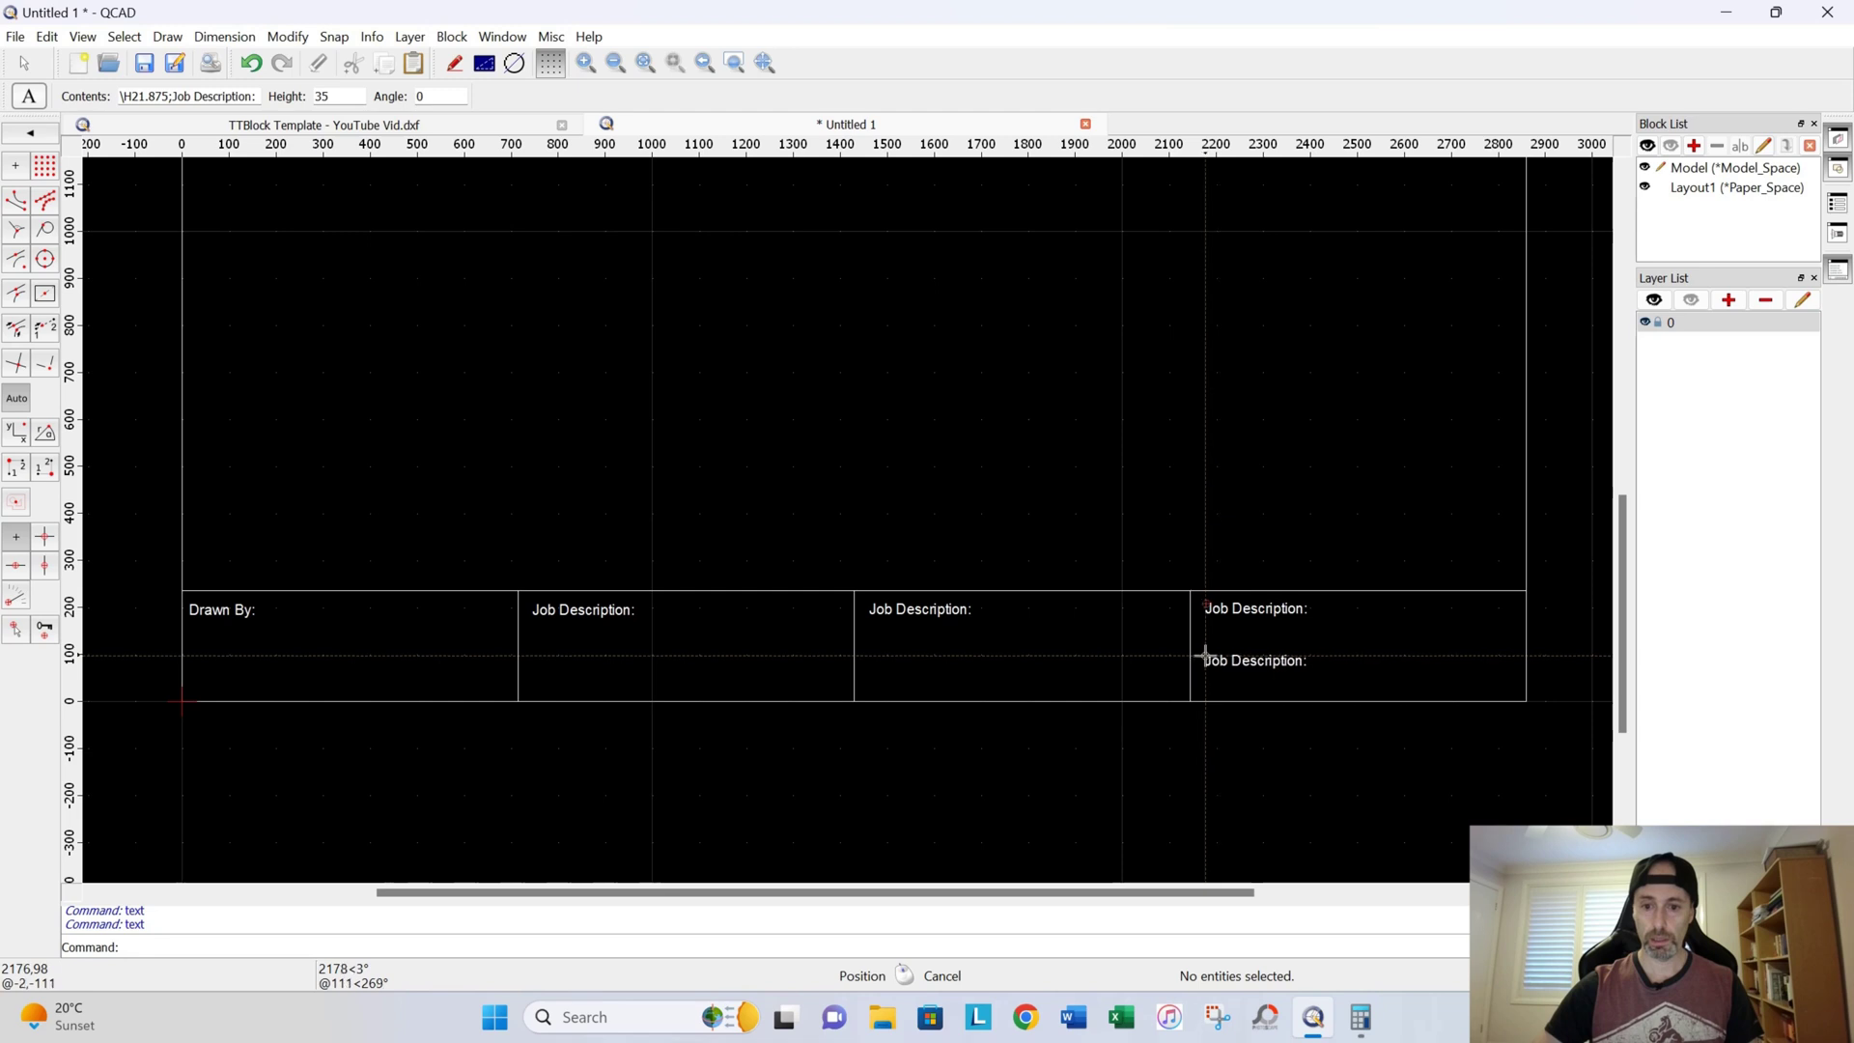
Step: Place a second 'Job Description:' label on the lower line of the fourth, third and second cells
{"action": "left_click", "coordinate": [1205, 656]}
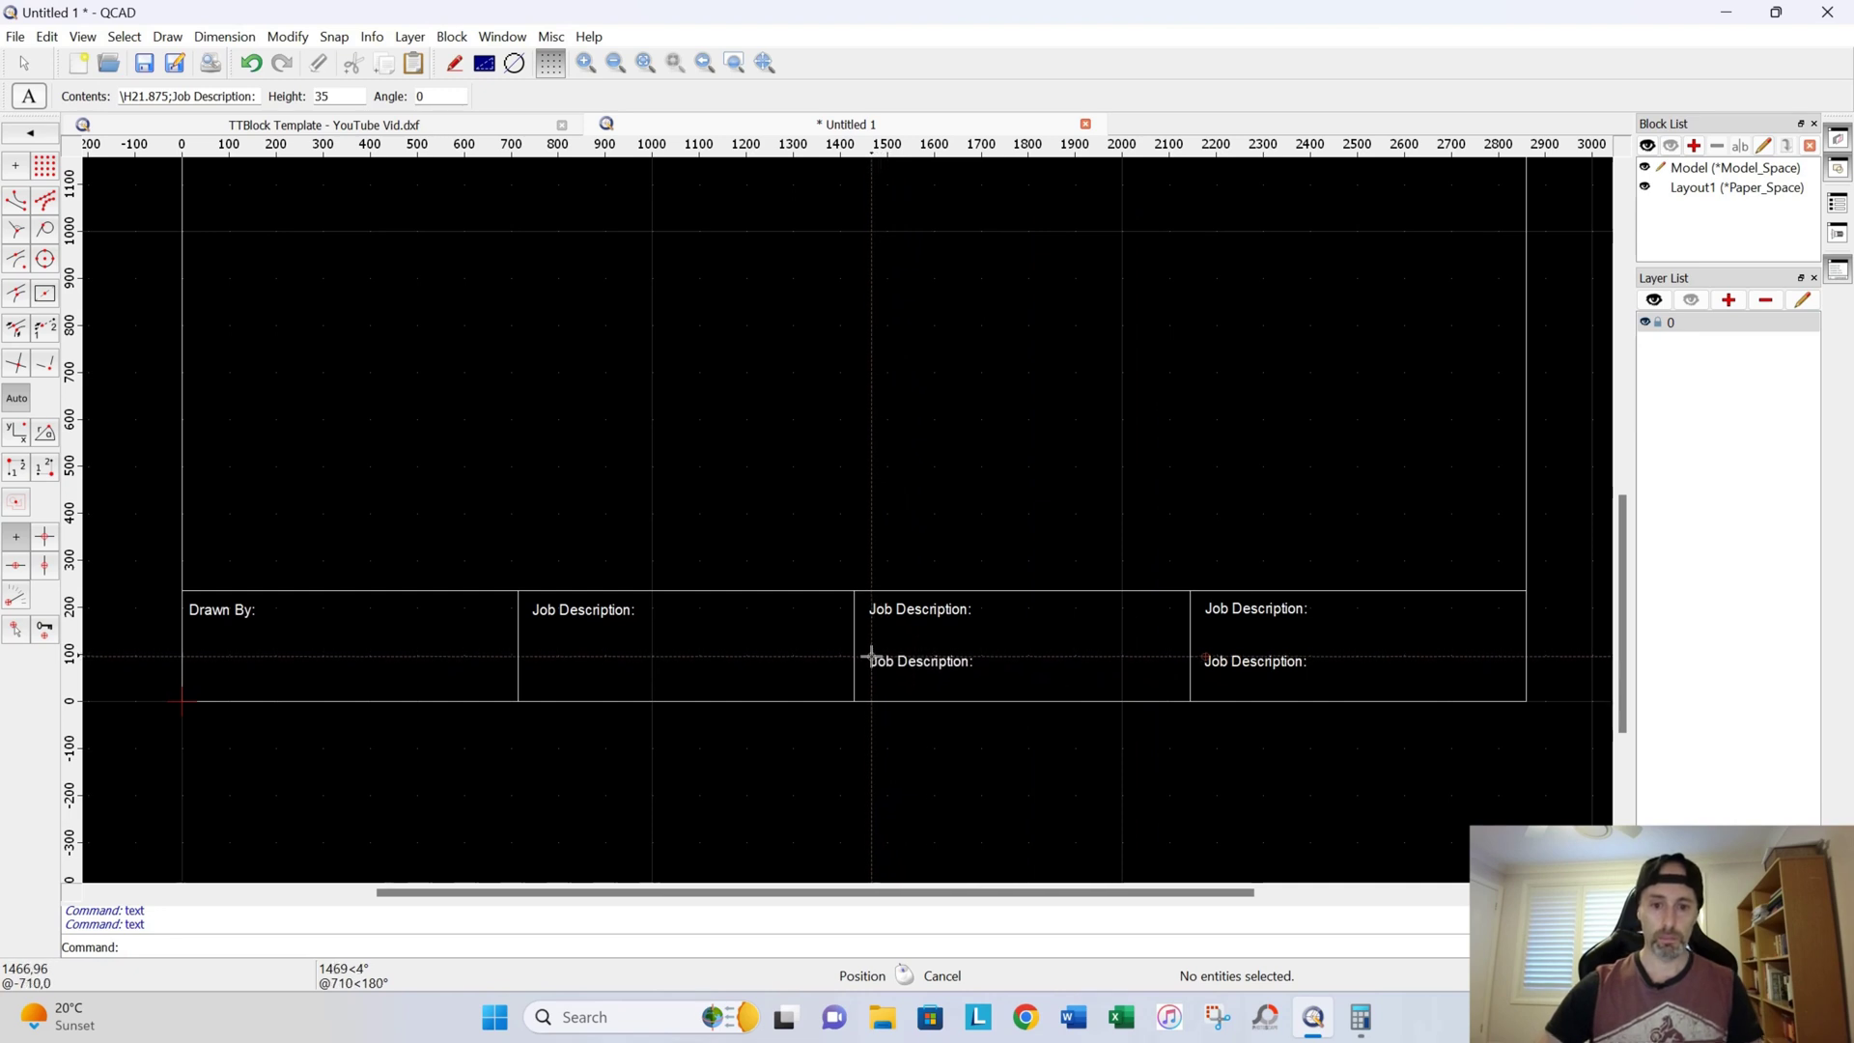
{"action": "left_click", "coordinate": [871, 657]}
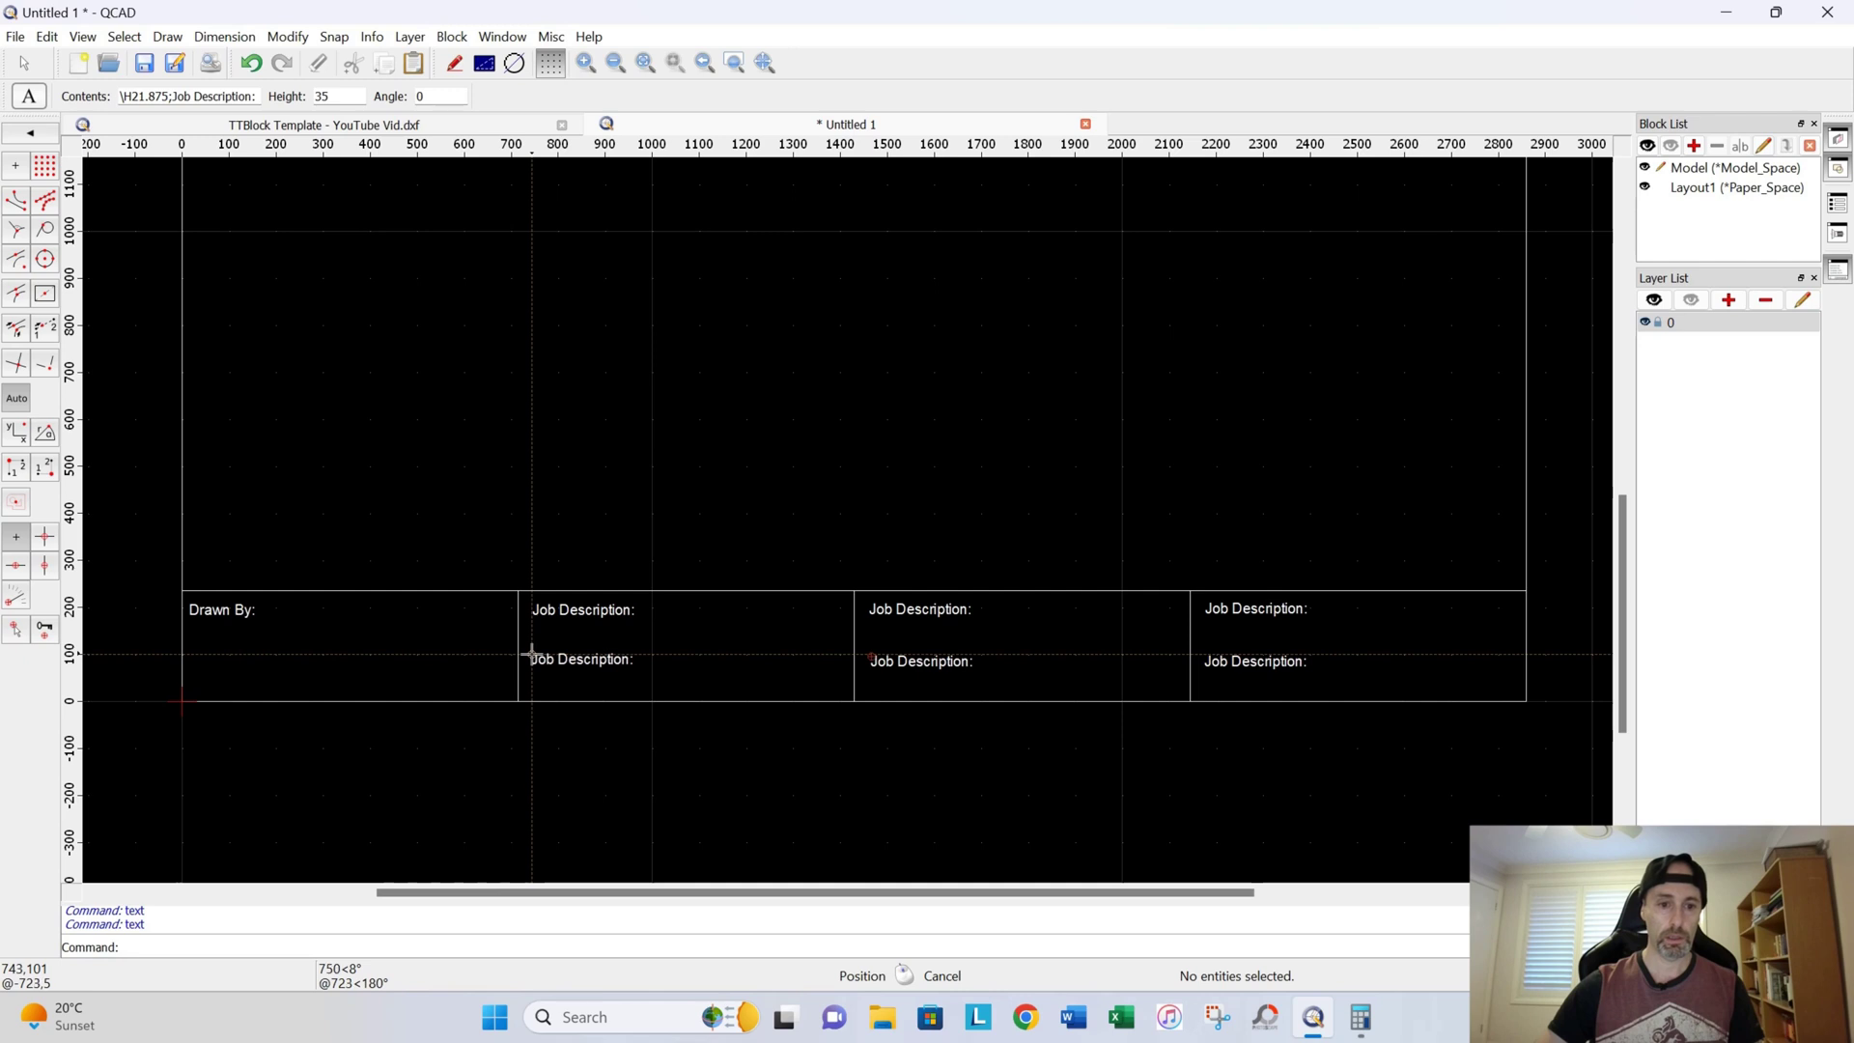
{"action": "left_click", "coordinate": [532, 654]}
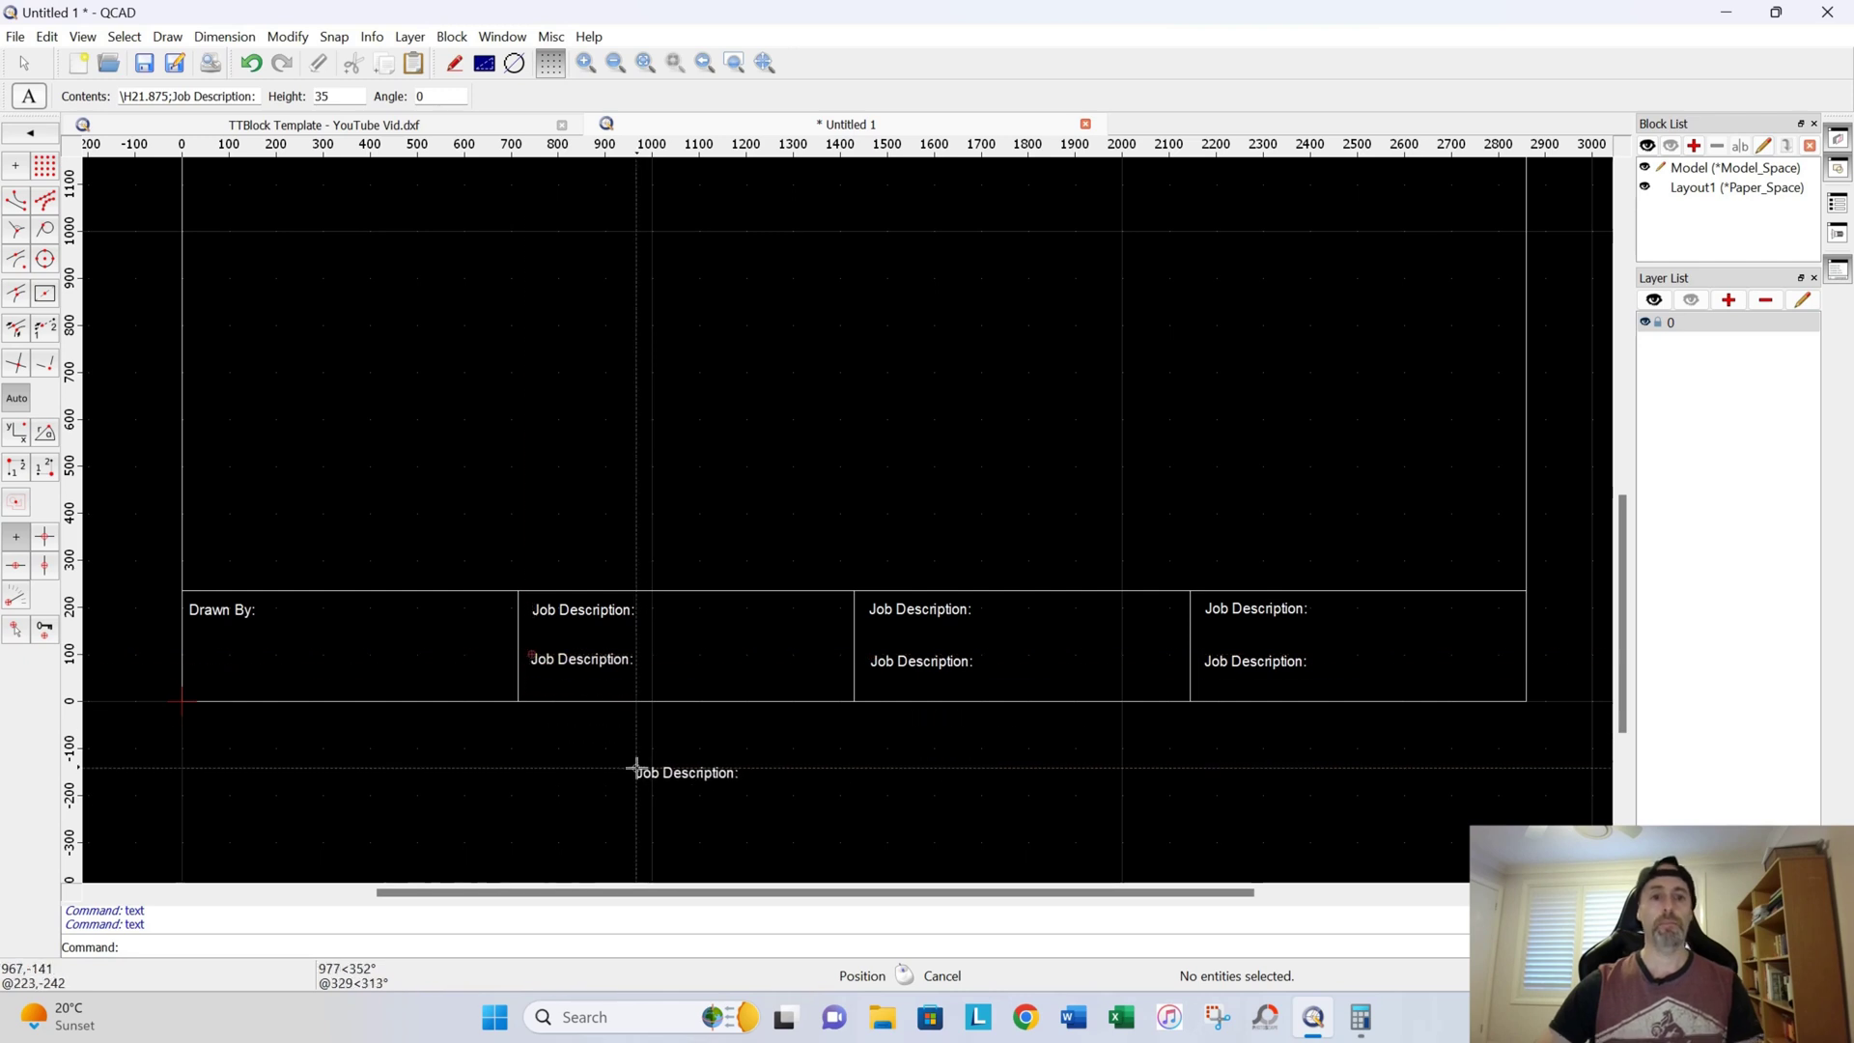
{"action": "right_click", "coordinate": [635, 764]}
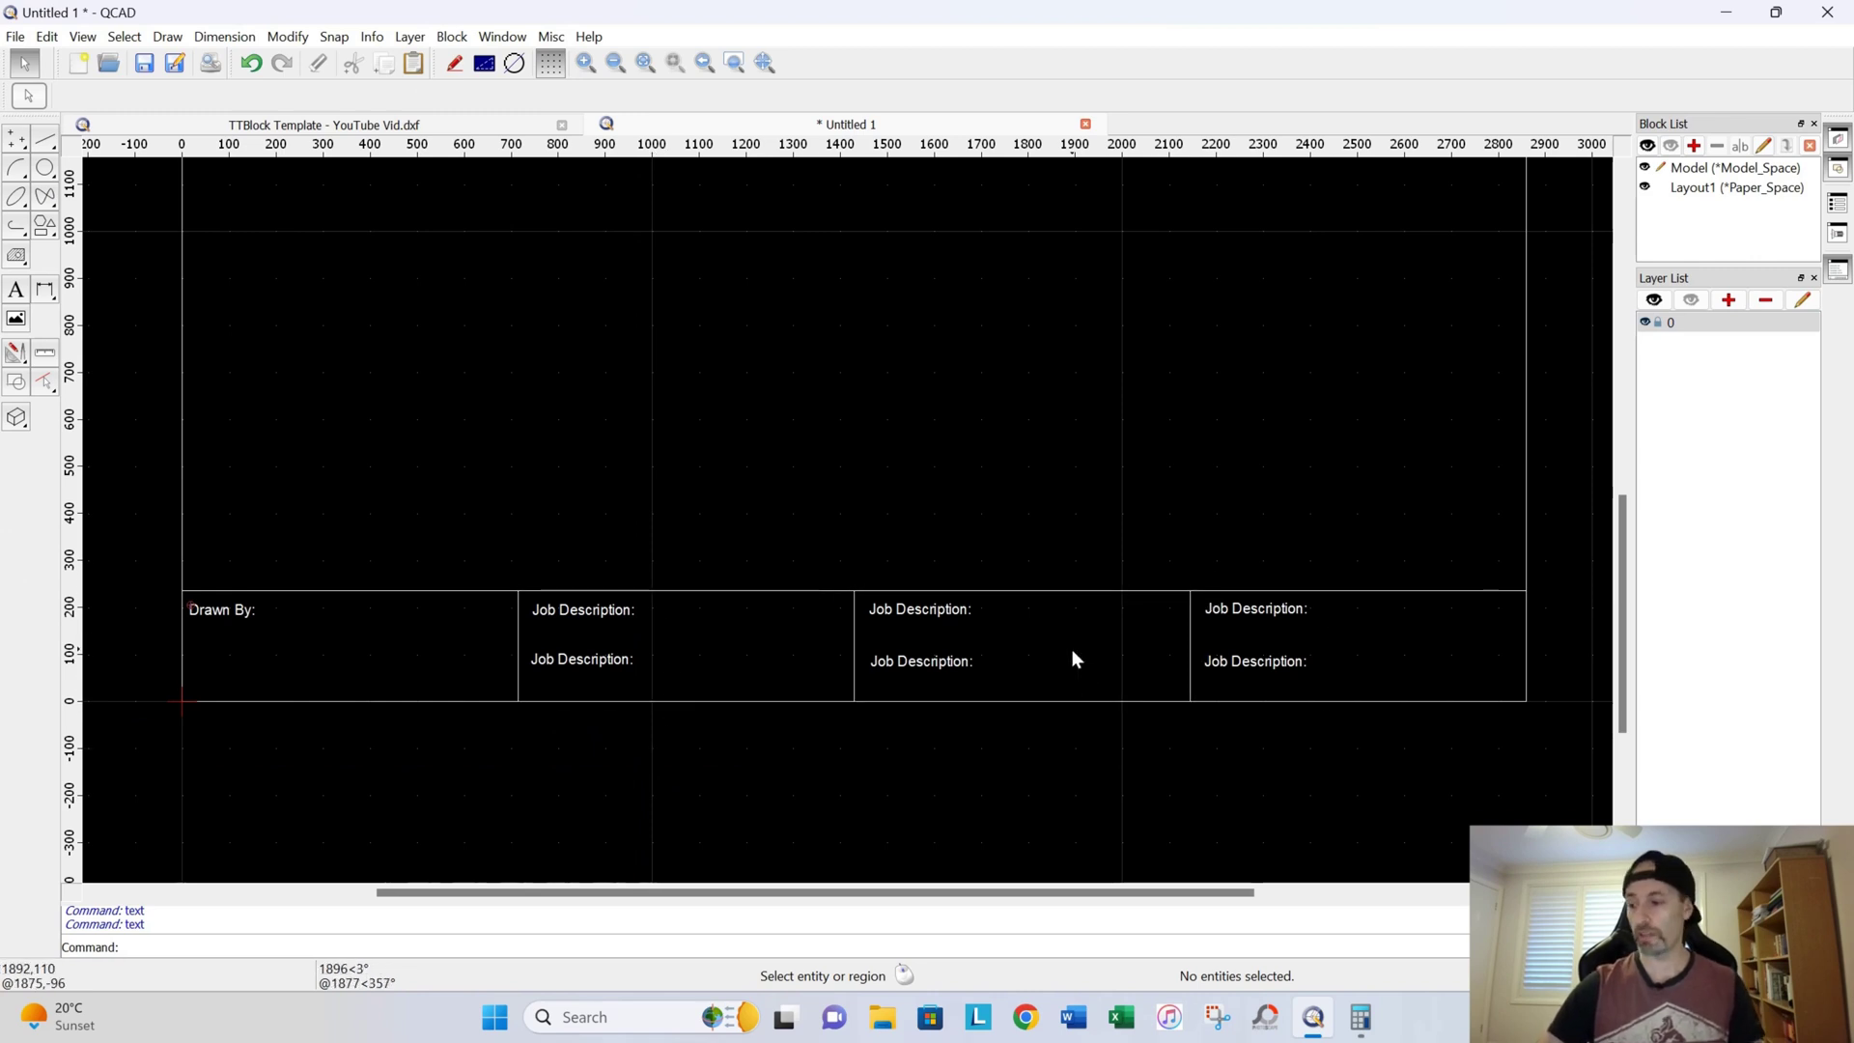
Step: Rename the upper labels of the third and fourth cells to 'Date:' and 'Scale:'
{"action": "double_click", "coordinate": [940, 612]}
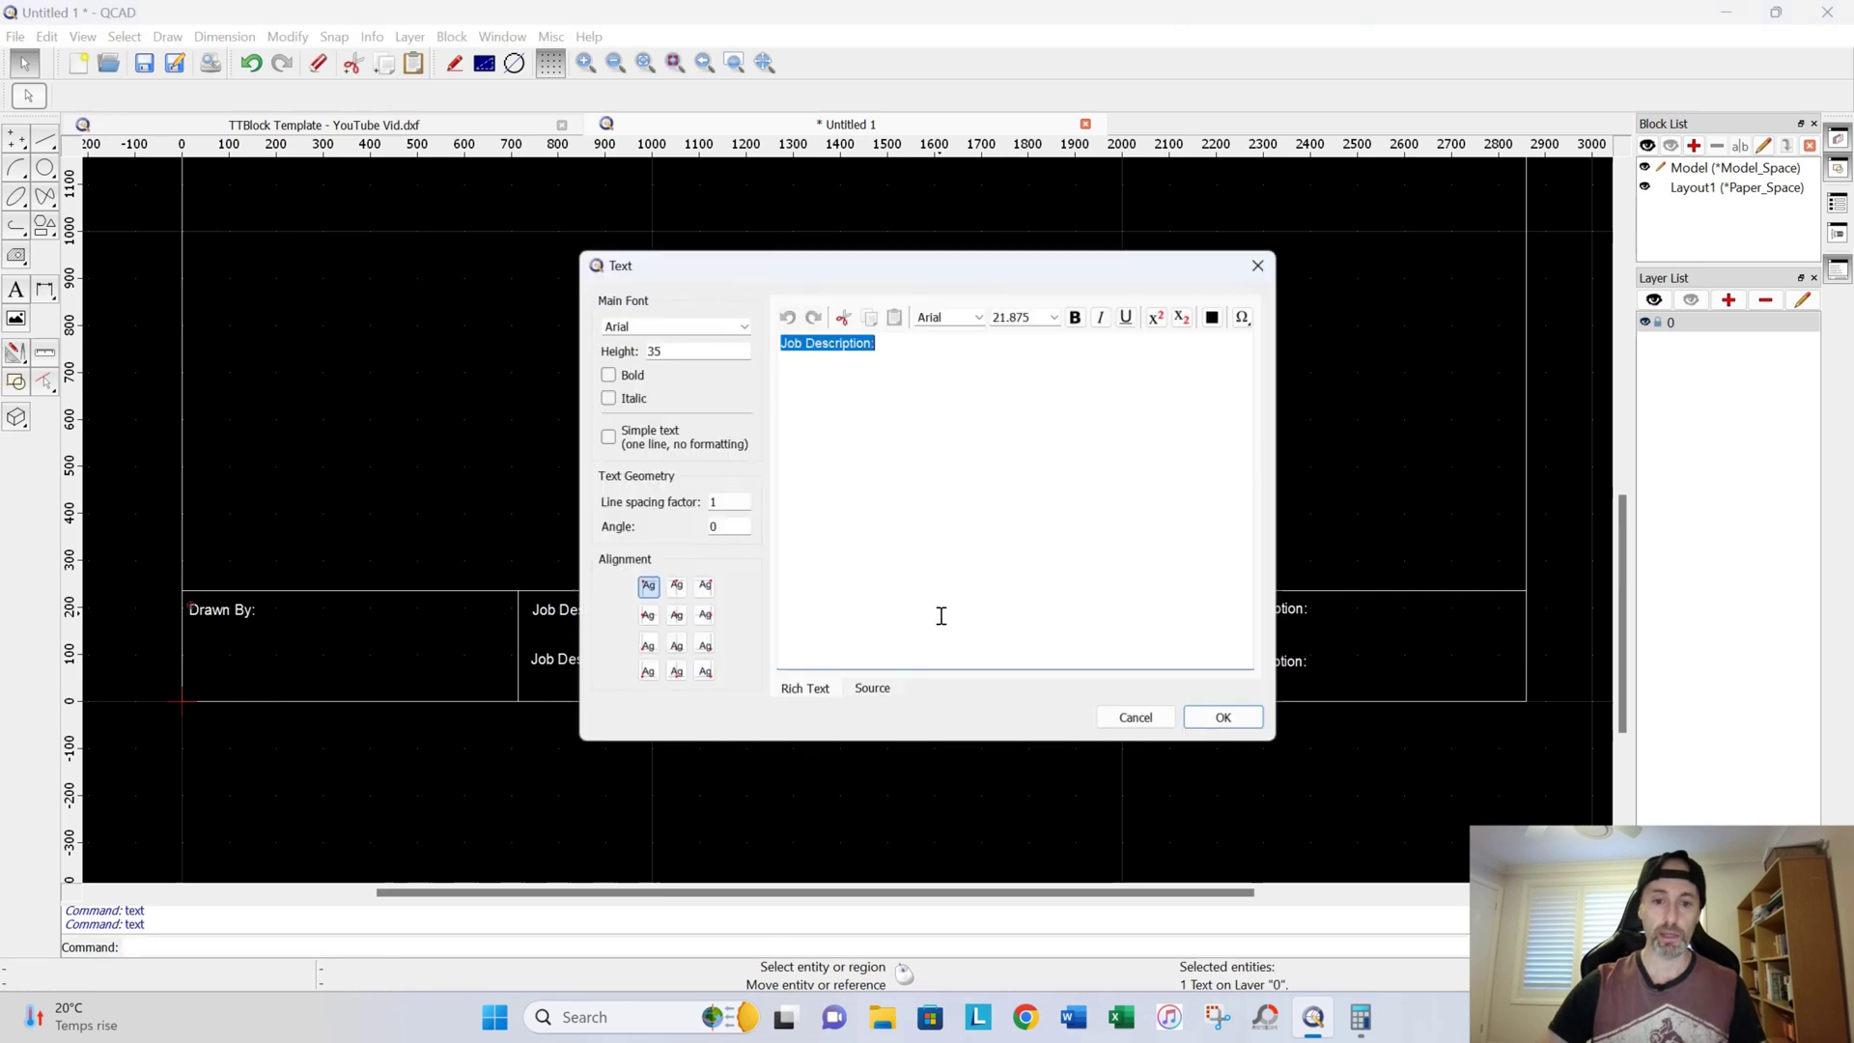
{"action": "left_click", "coordinate": [871, 351]}
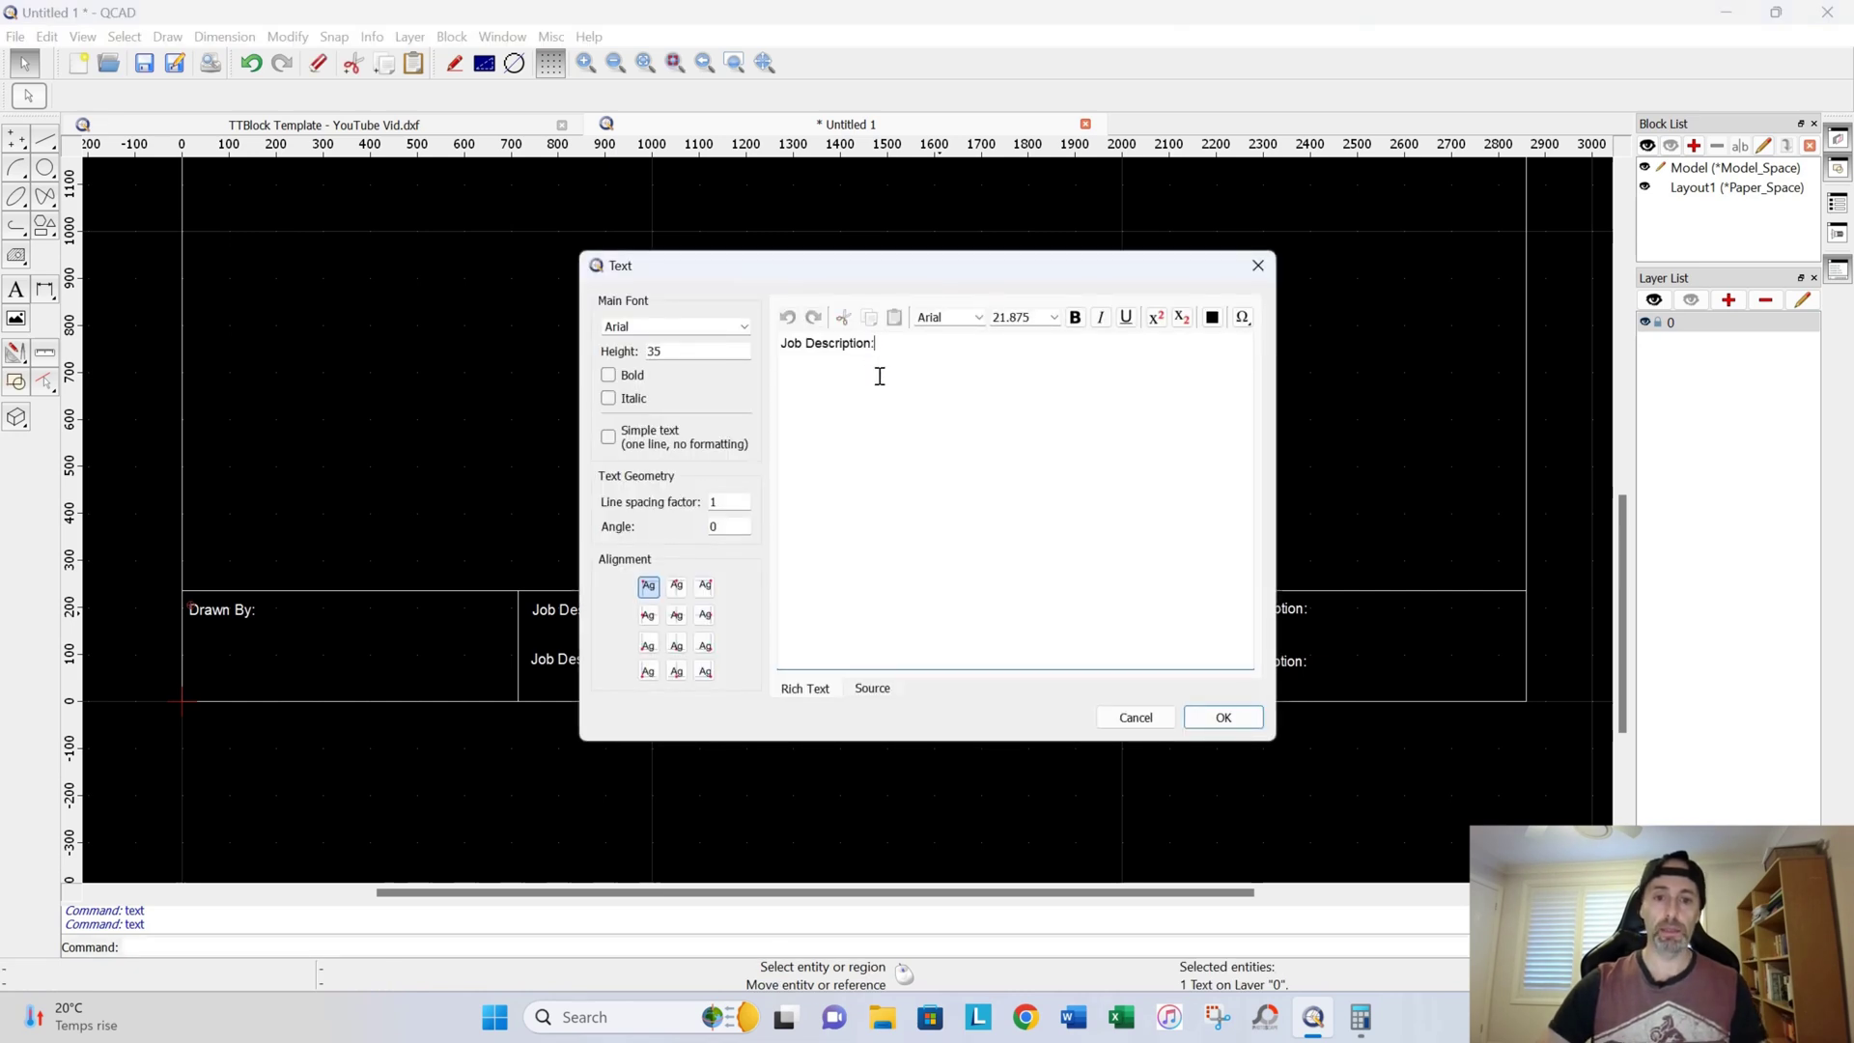
{"action": "left_click_drag", "start_coordinate": [872, 348], "coordinate": [778, 338]}
{"action": "key", "text": "BackSpace"}
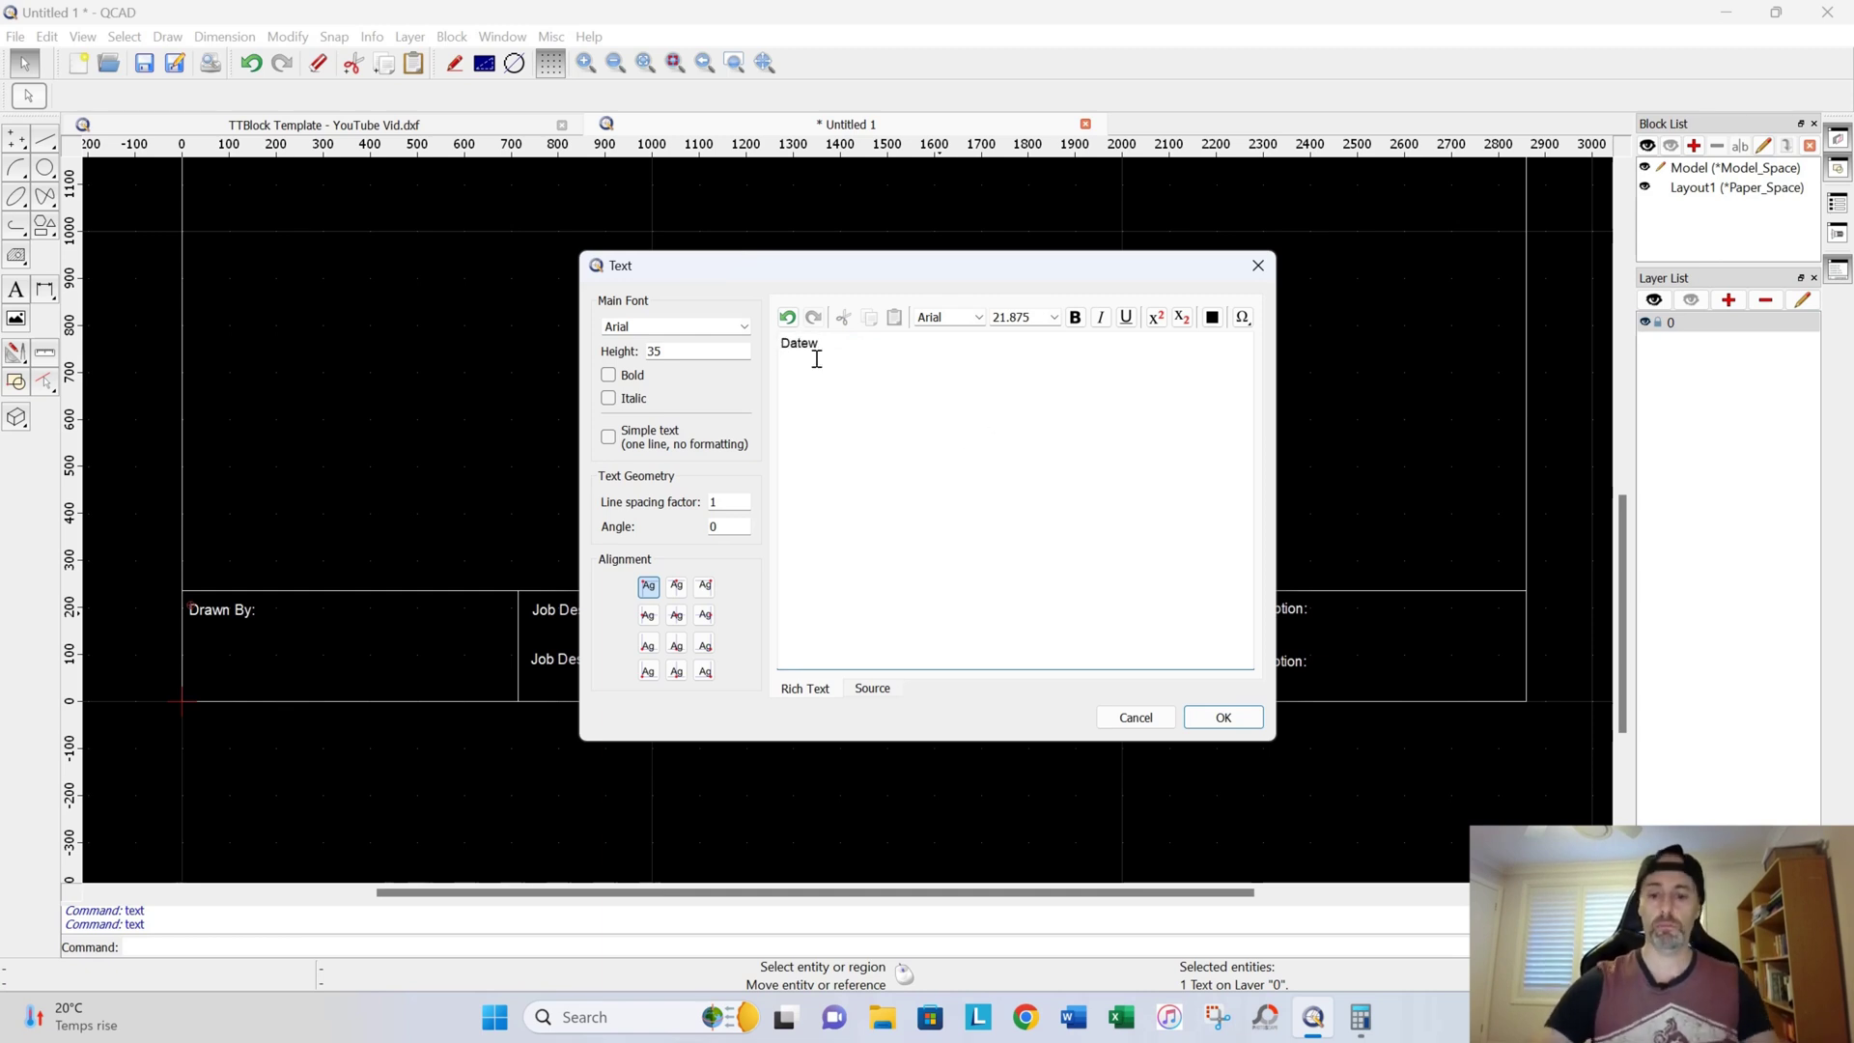
{"action": "key", "text": "BackSpace"}
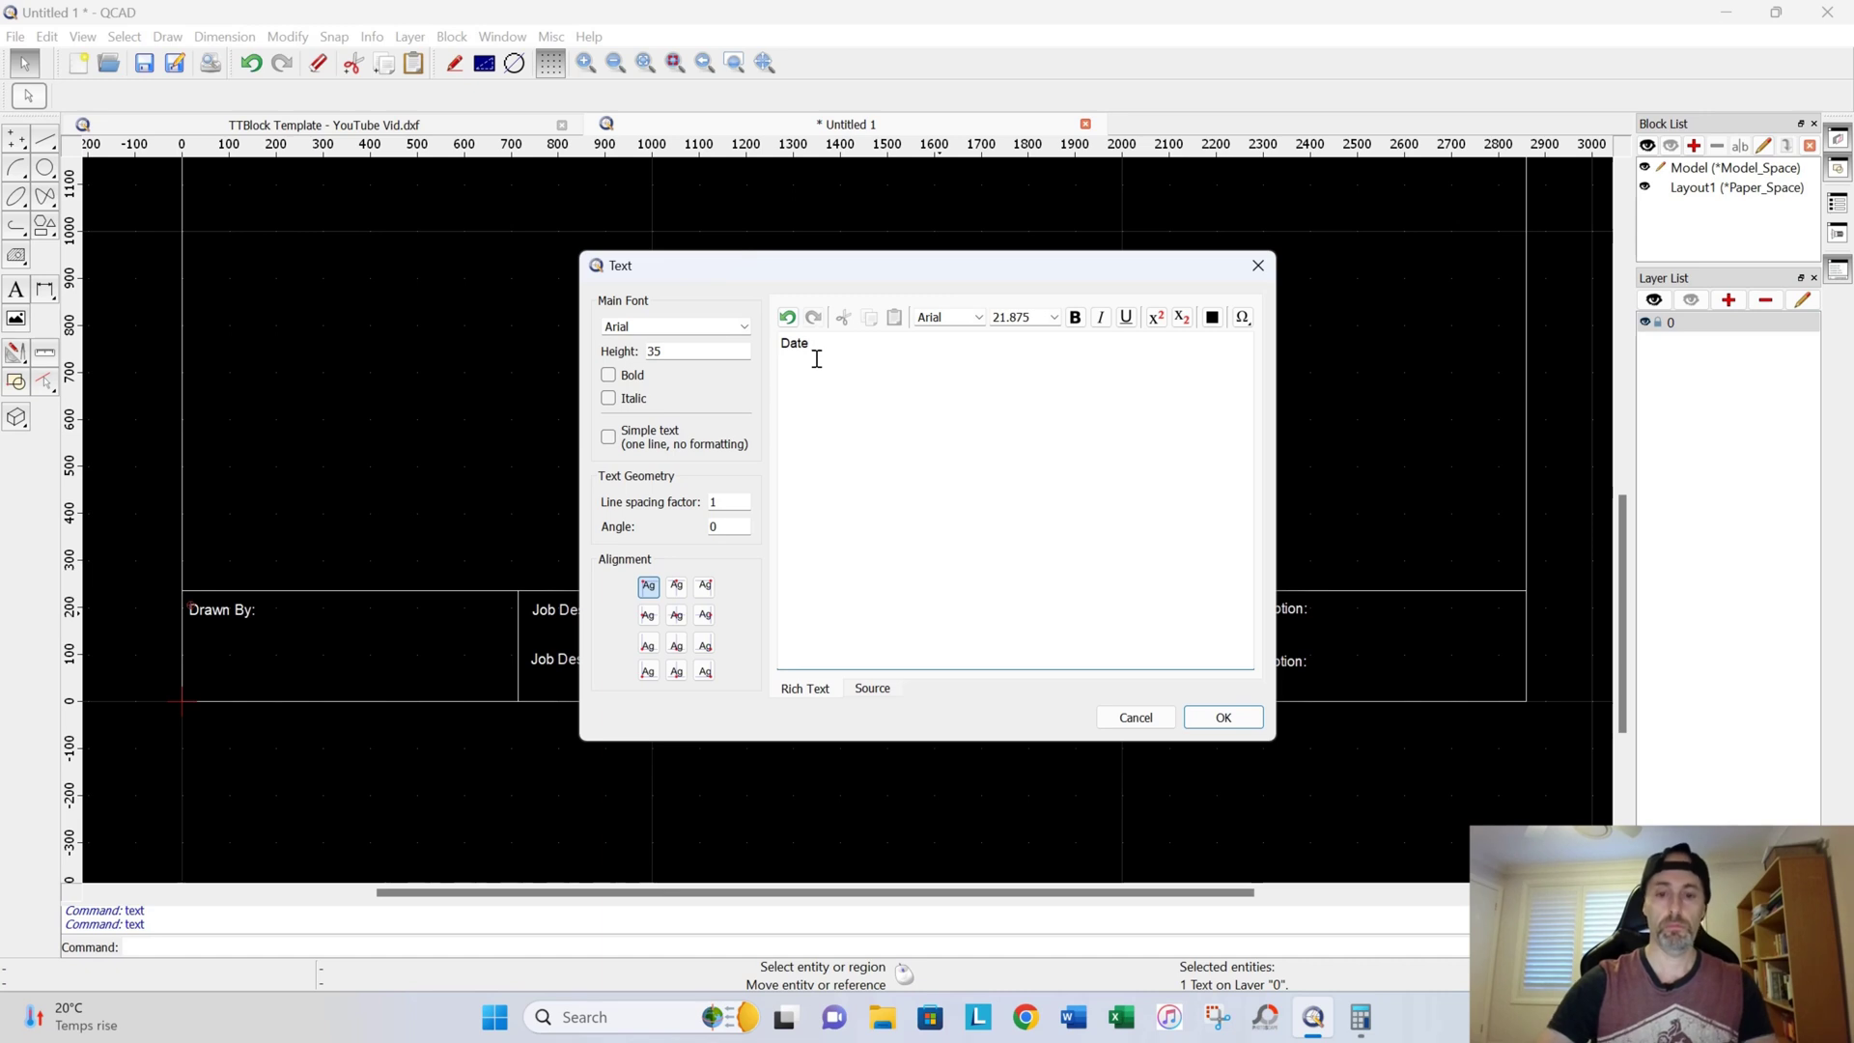
{"action": "left_click", "coordinate": [1203, 722]}
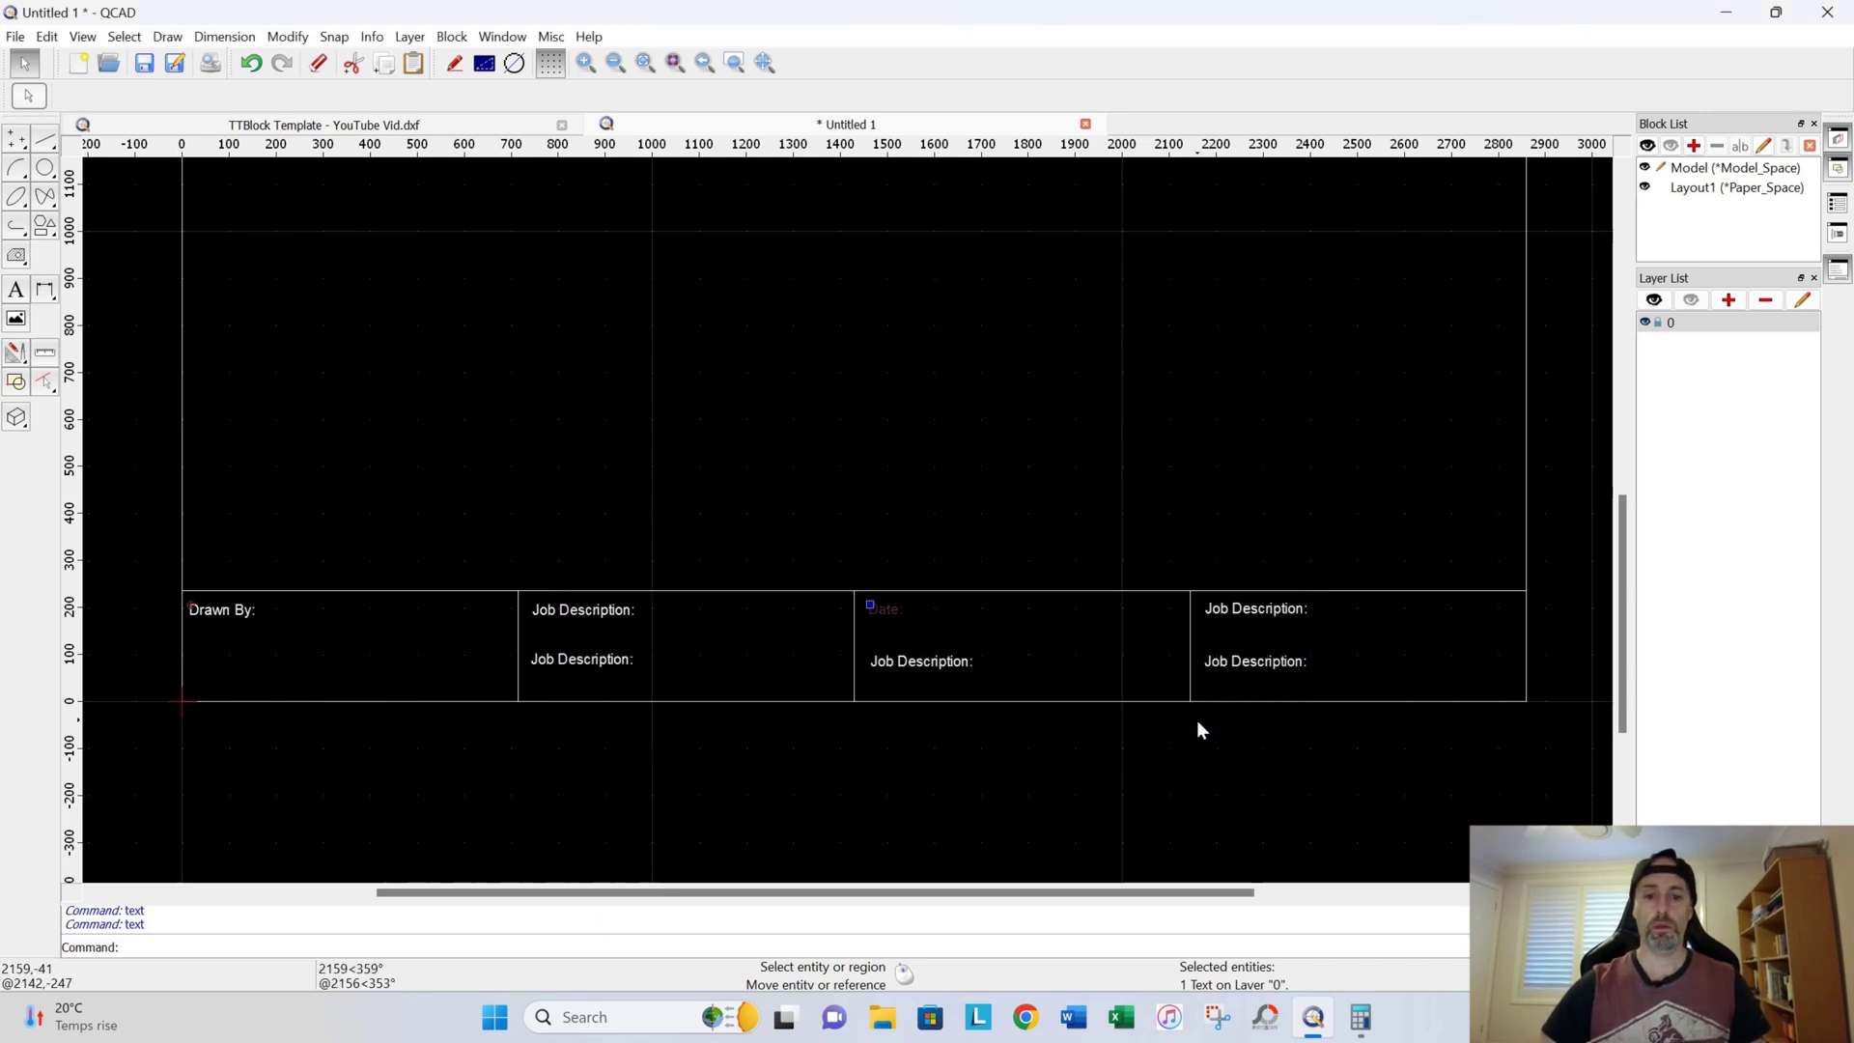
{"action": "double_click", "coordinate": [1230, 612]}
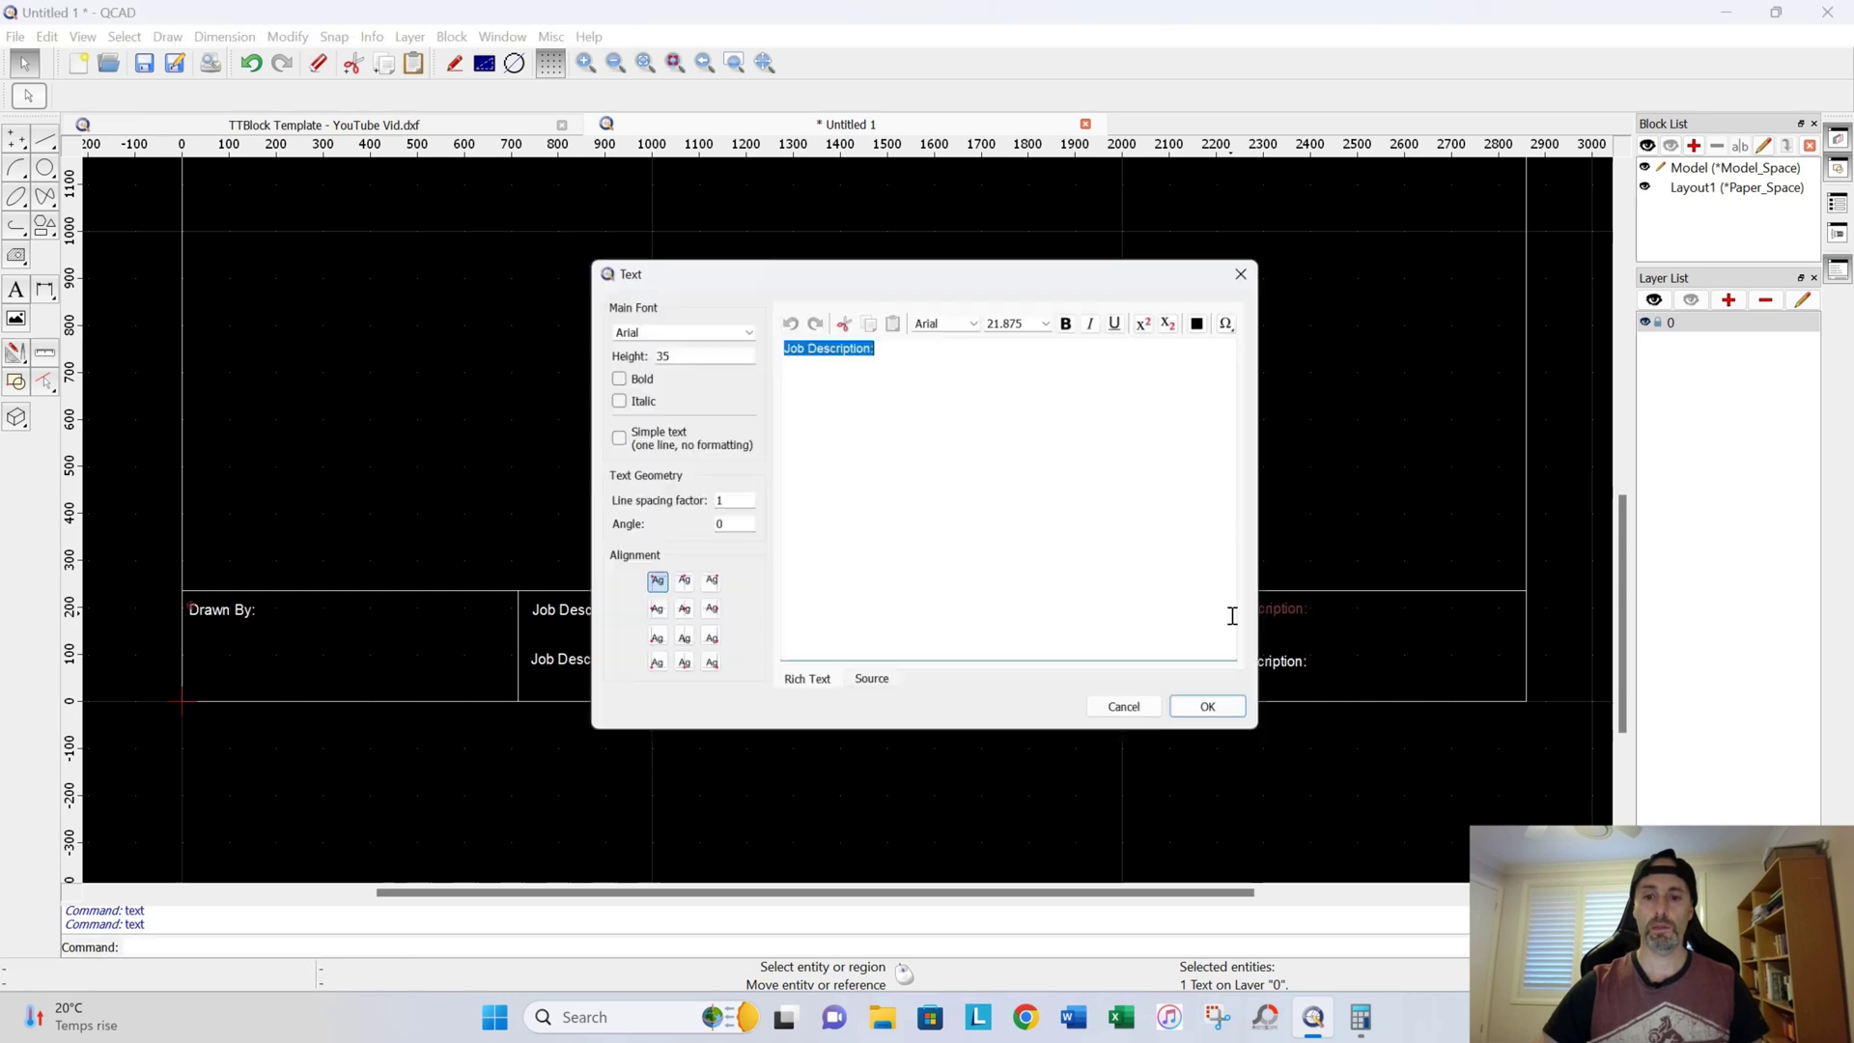
{"action": "left_click", "coordinate": [870, 345]}
{"action": "key", "text": "BackSpace"}
{"action": "key", "text": "BackSpace"}
{"action": "key", "text": "BackSpace"}
{"action": "key", "text": "BackSpace"}
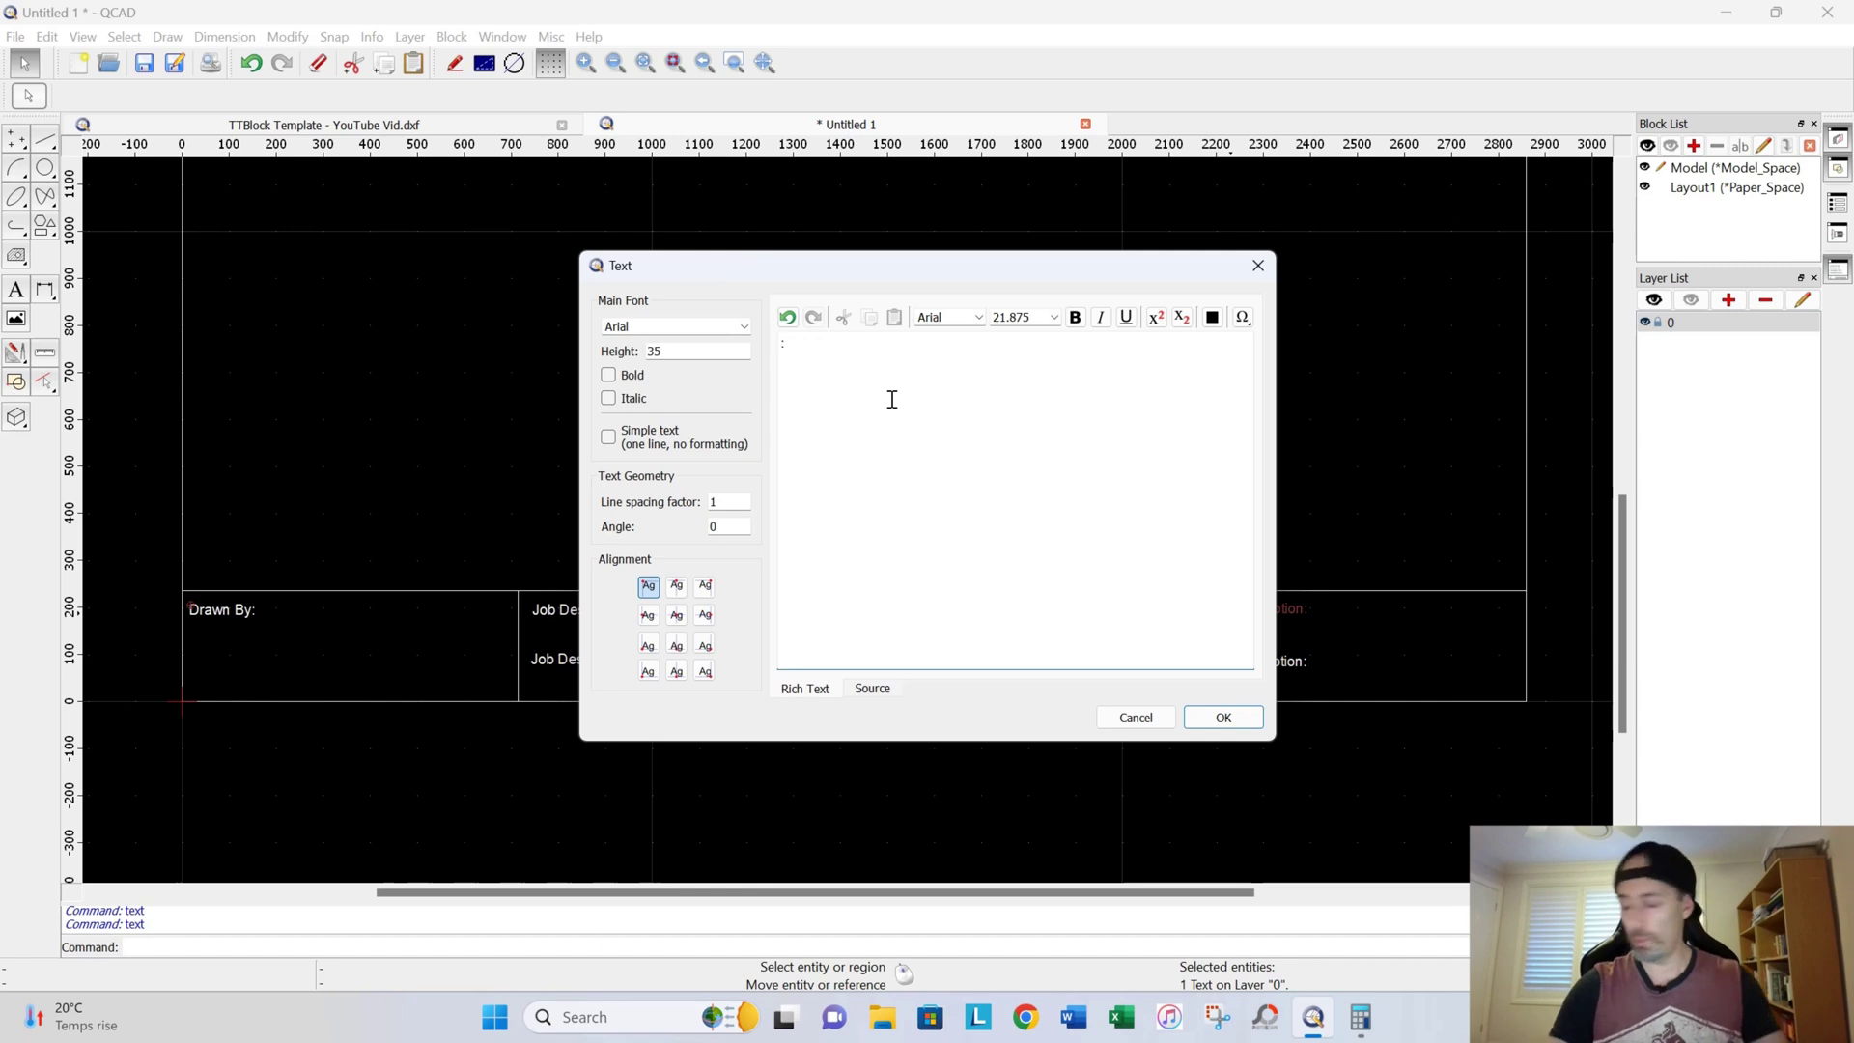
{"action": "type", "text": "Scale:"}
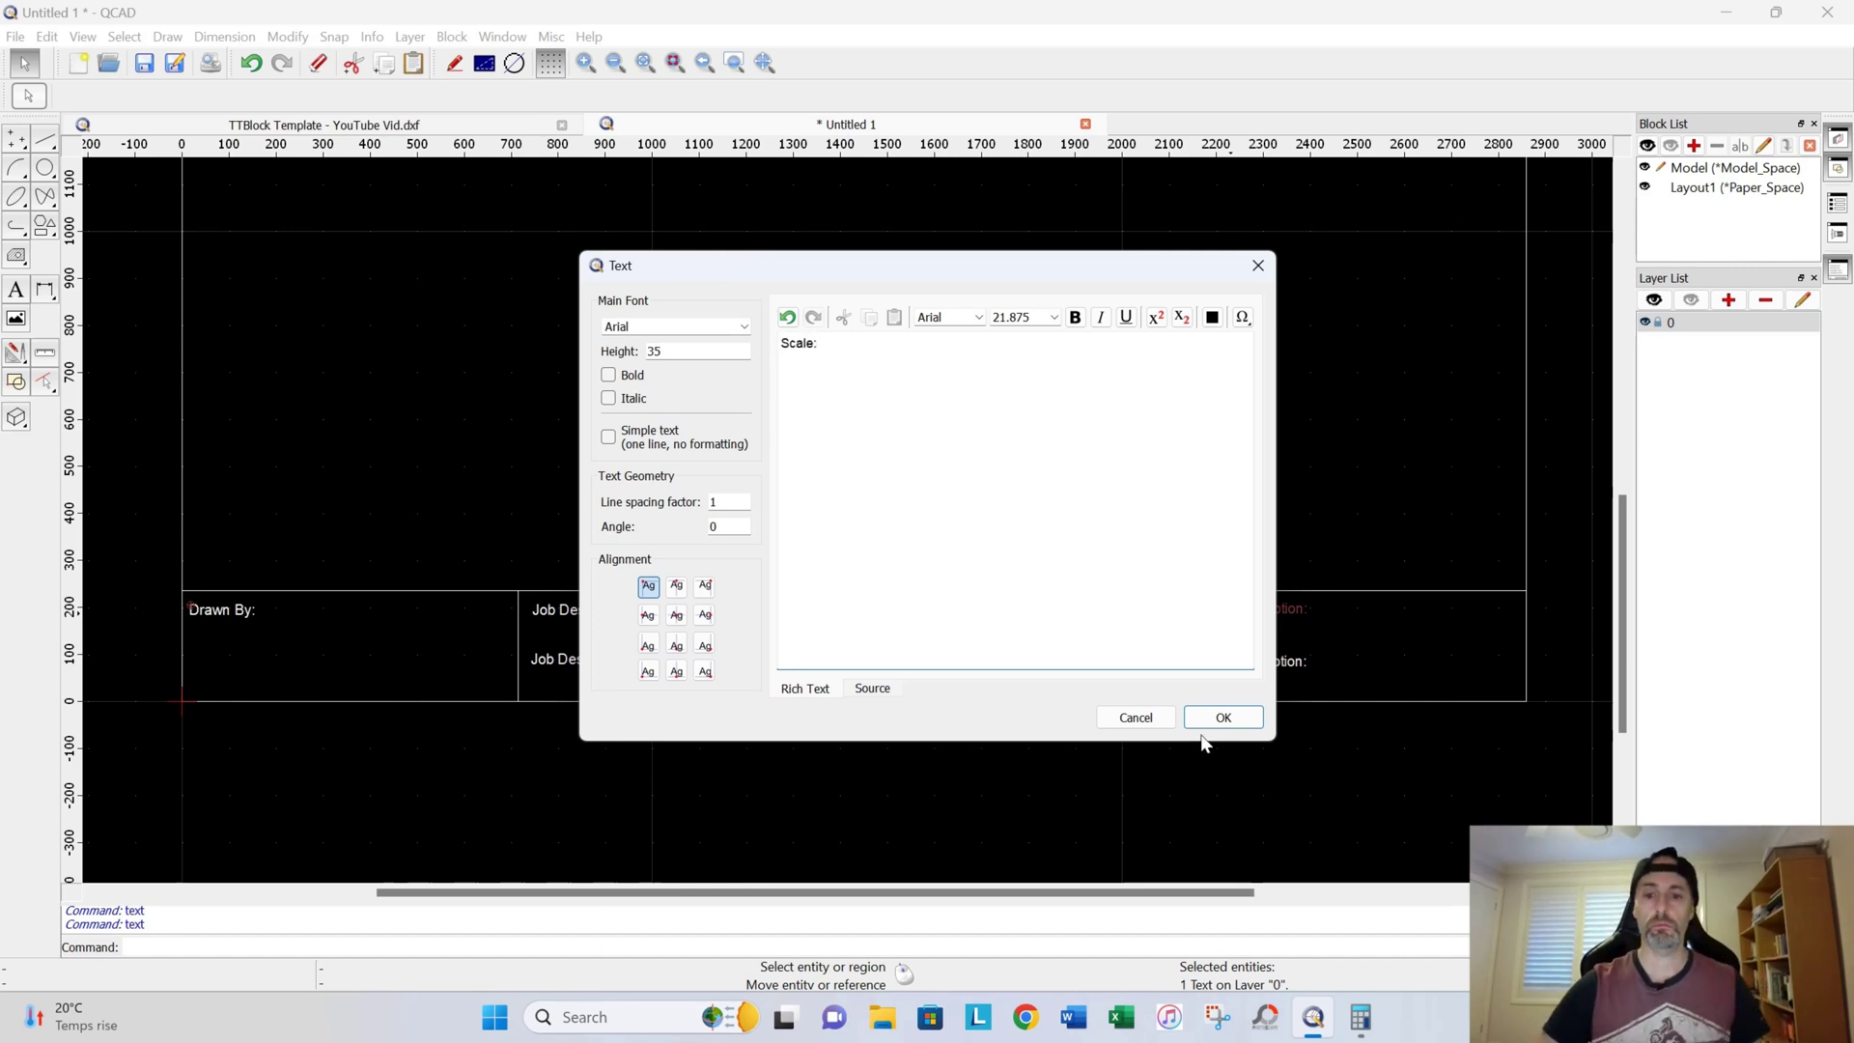
{"action": "left_click", "coordinate": [1213, 720]}
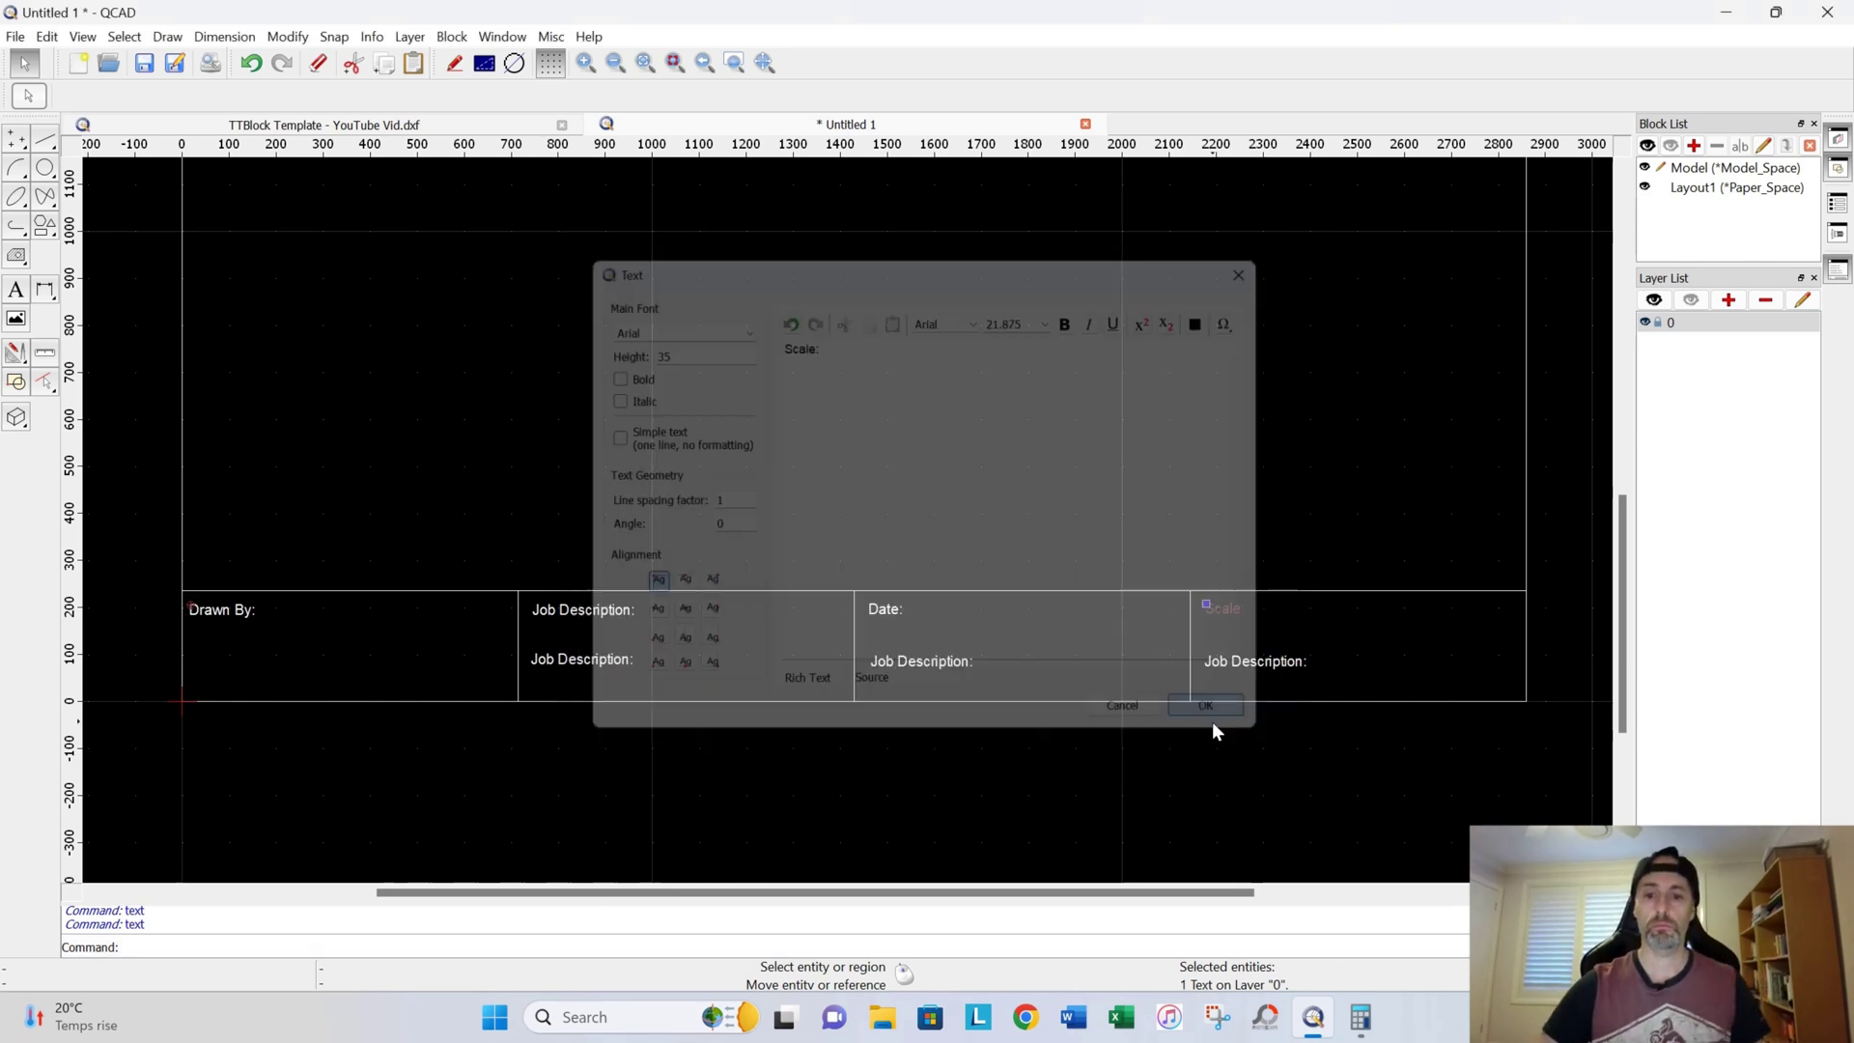
Step: Change the lower labels of the second and third cells to 'Client Contact:' and 'Drawing No:'
{"action": "double_click", "coordinate": [616, 663]}
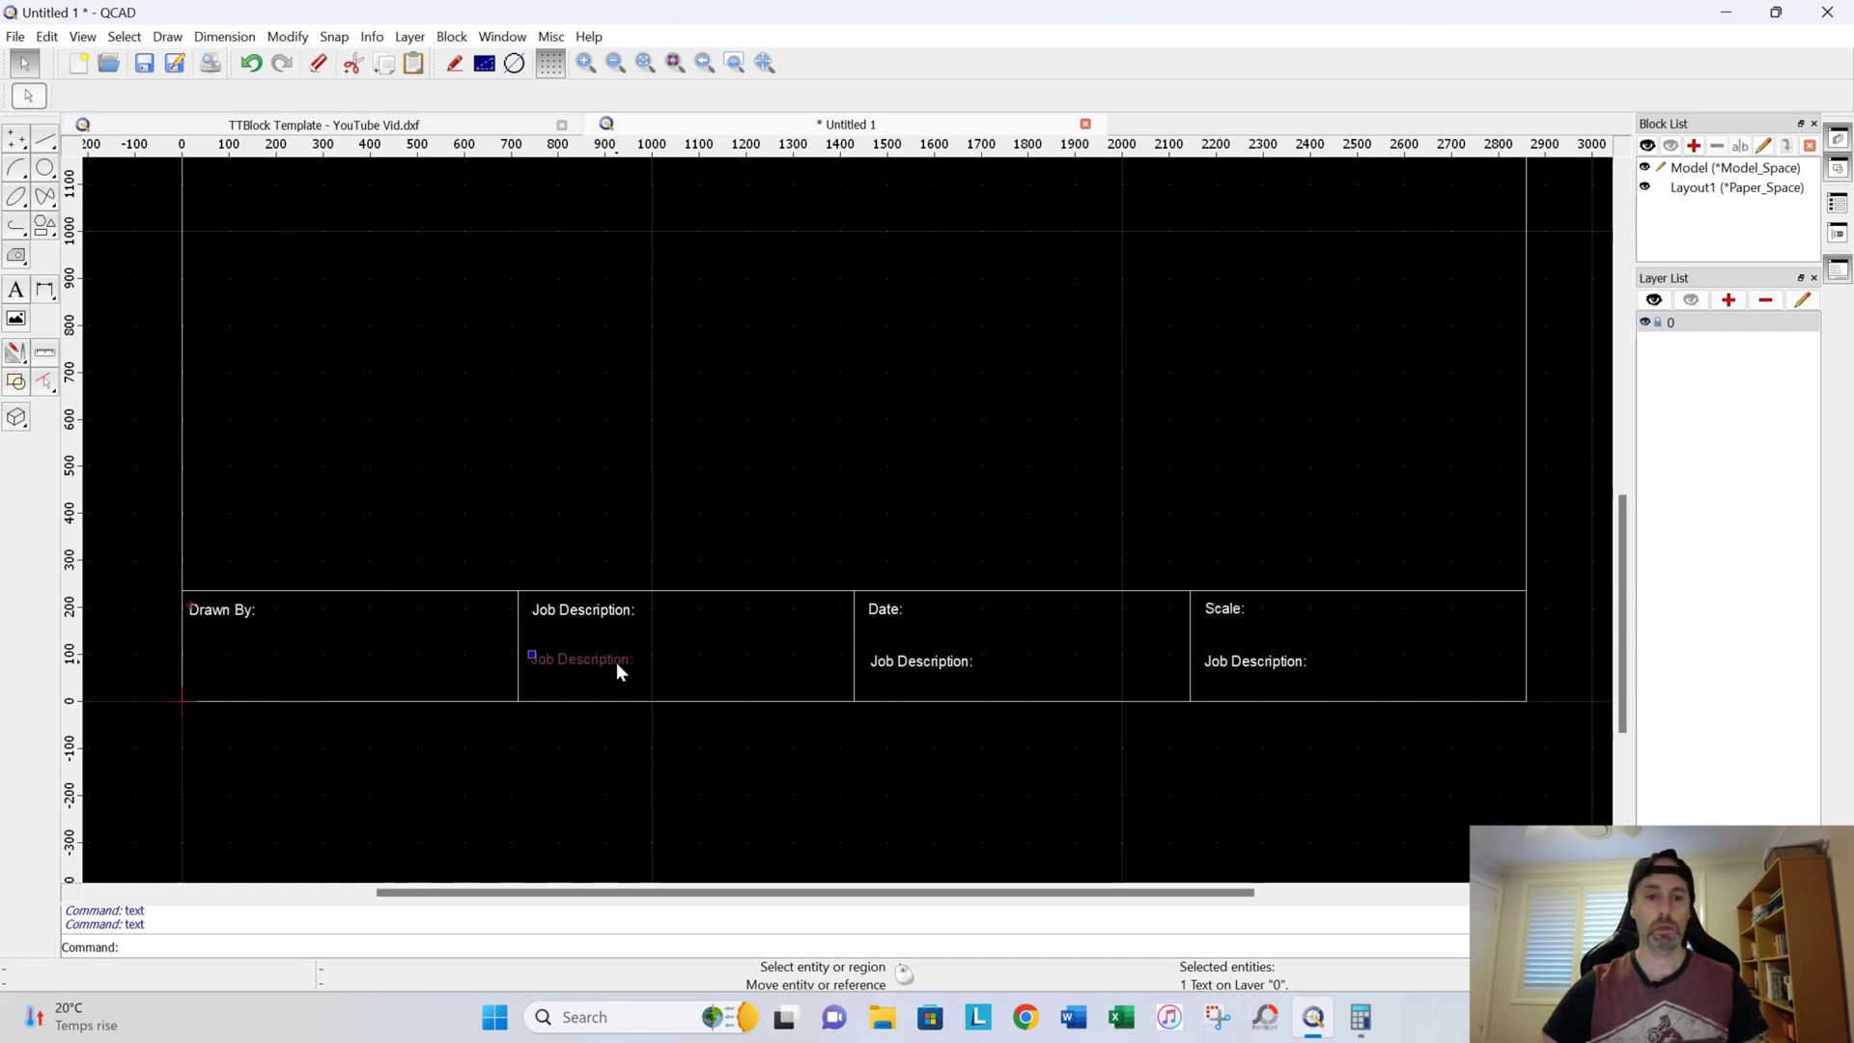
{"action": "left_click", "coordinate": [882, 384]}
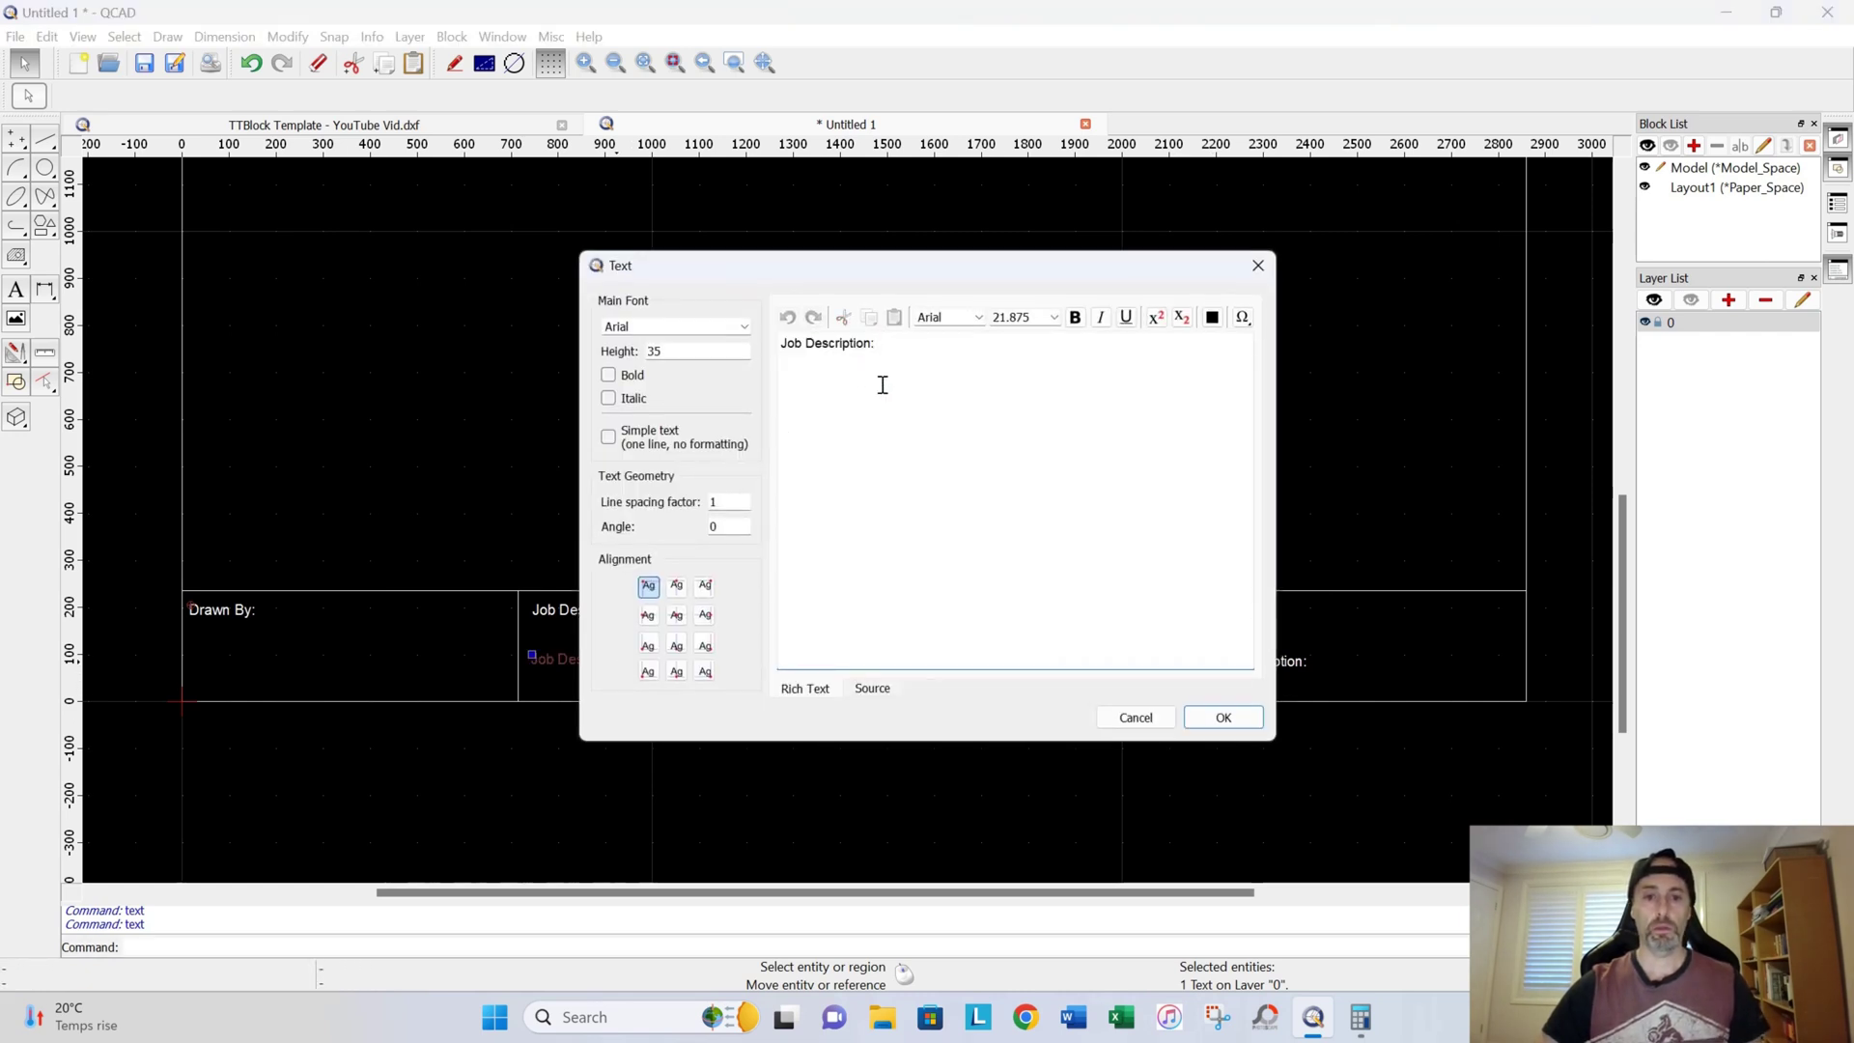
{"action": "key", "text": "BackSpace"}
{"action": "key", "text": "BackSpace"}
{"action": "key", "text": "BackSpace"}
{"action": "key", "text": "BackSpace"}
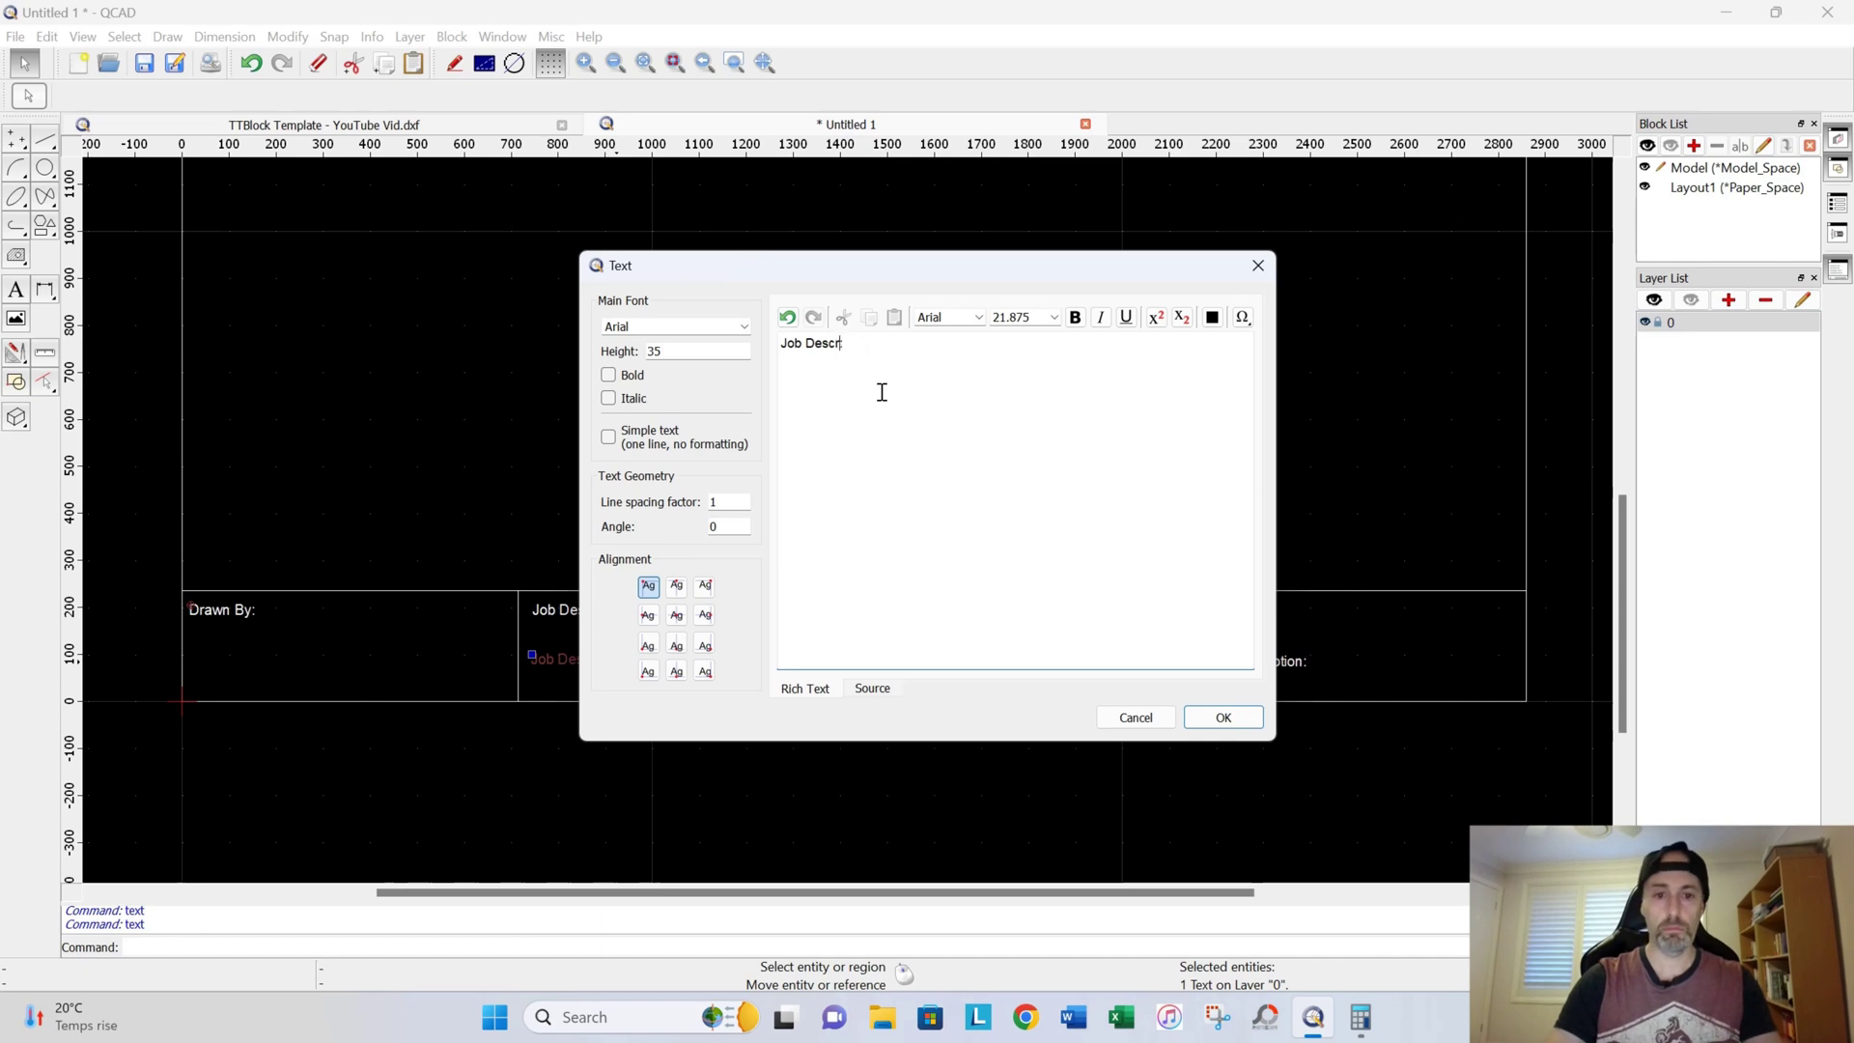
{"action": "key", "text": "BackSpace"}
{"action": "key", "text": "BackSpace"}
{"action": "key", "text": "BackSpace"}
{"action": "key", "text": "BackSpace"}
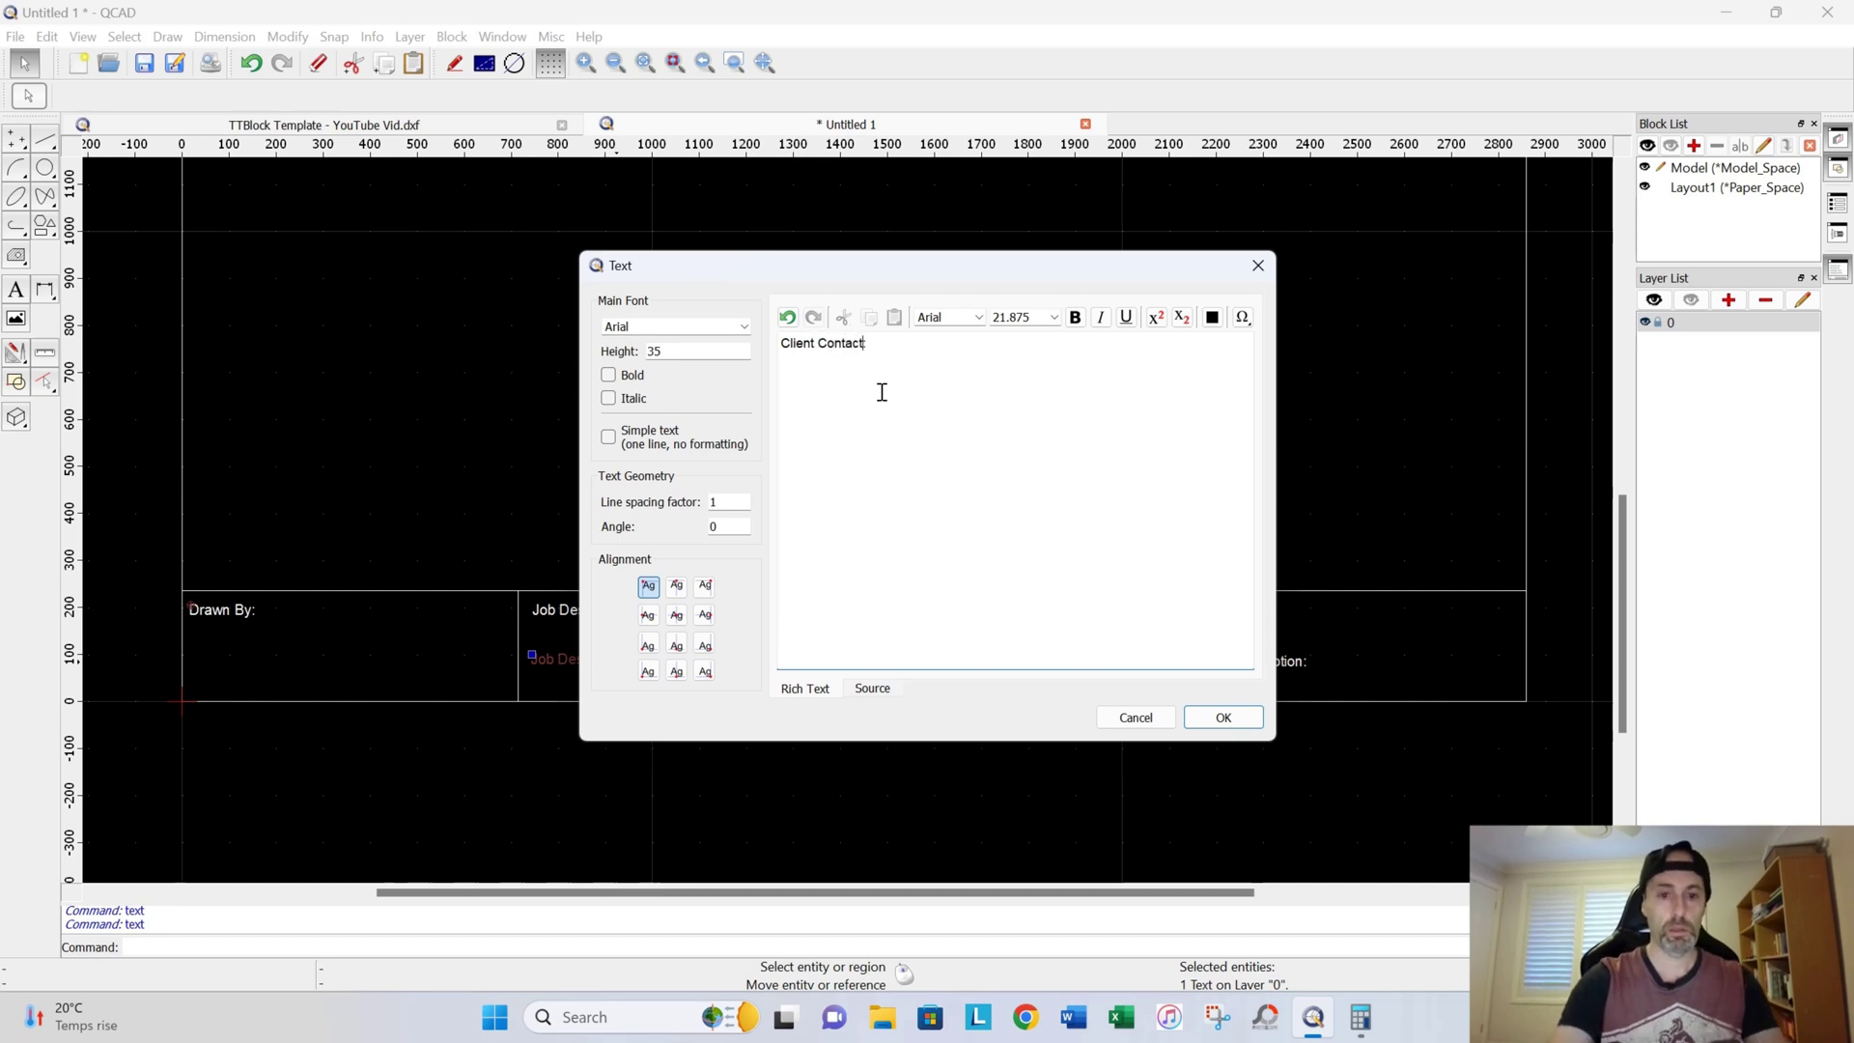
{"action": "left_click", "coordinate": [1222, 716]}
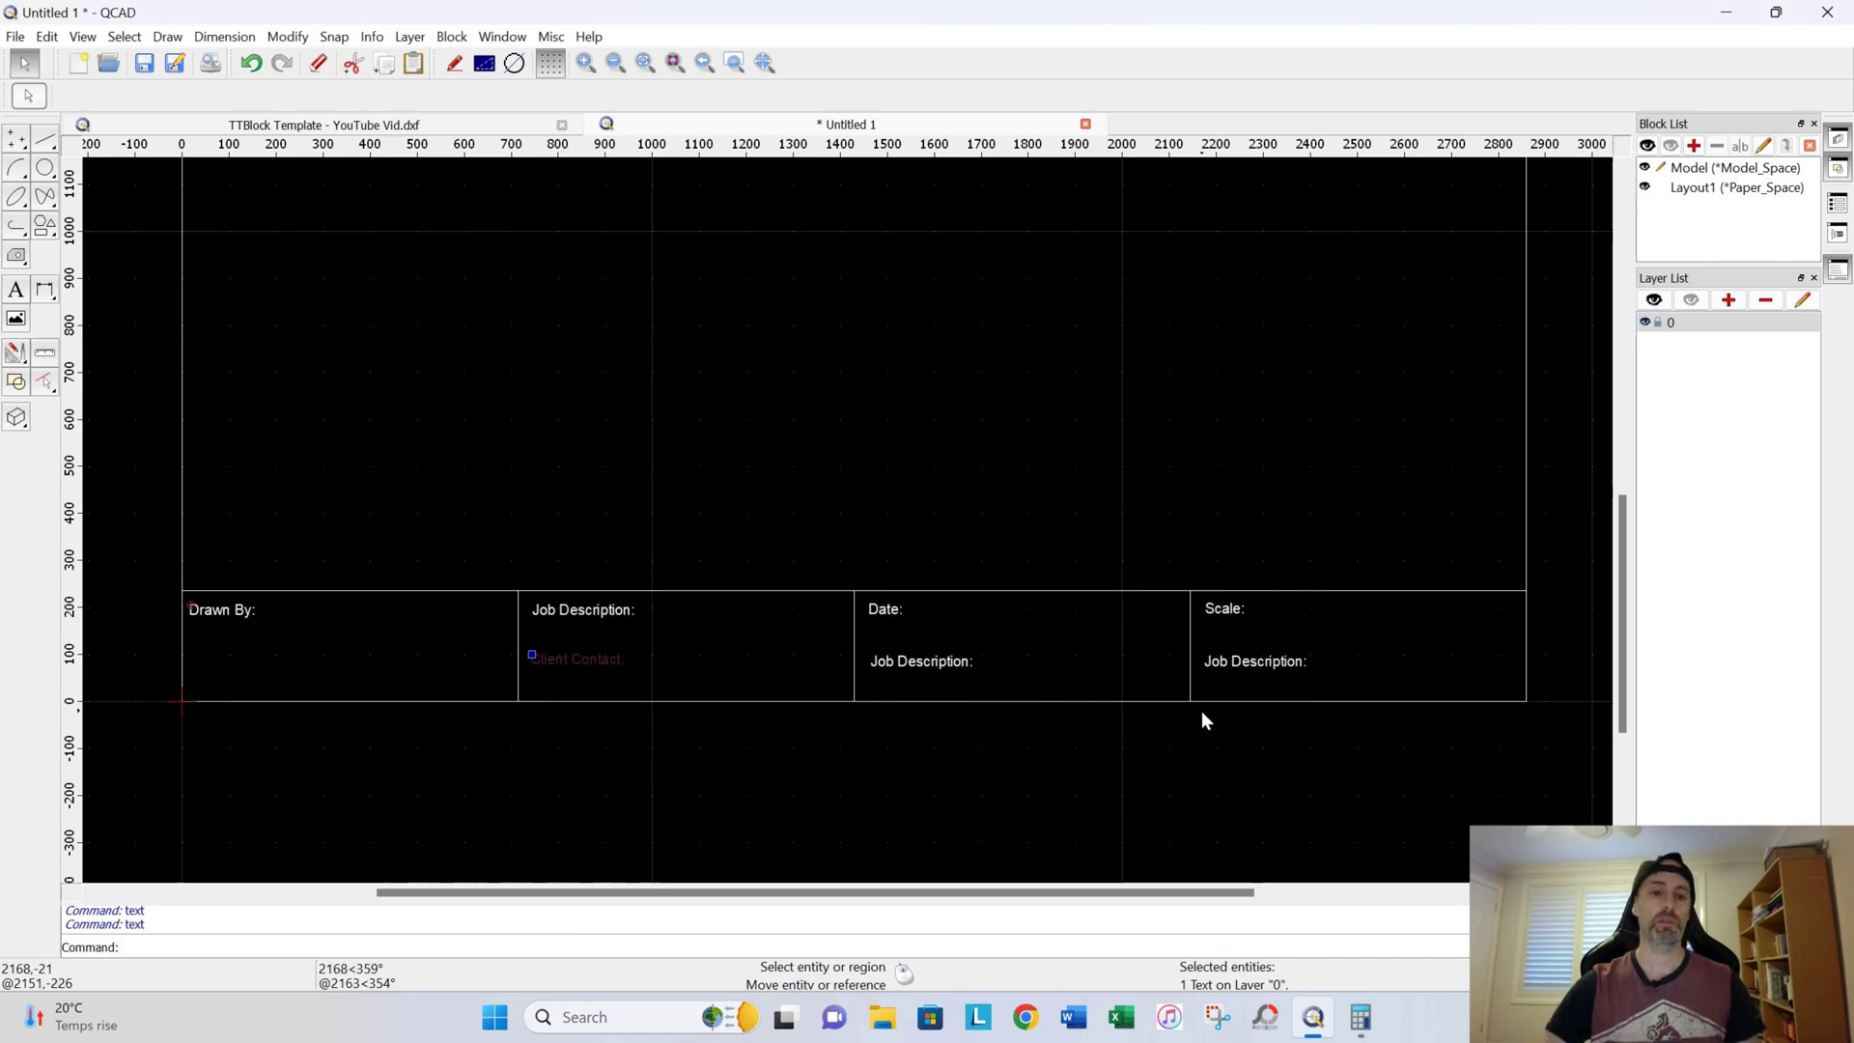
{"action": "double_click", "coordinate": [952, 664]}
{"action": "left_click", "coordinate": [872, 354]}
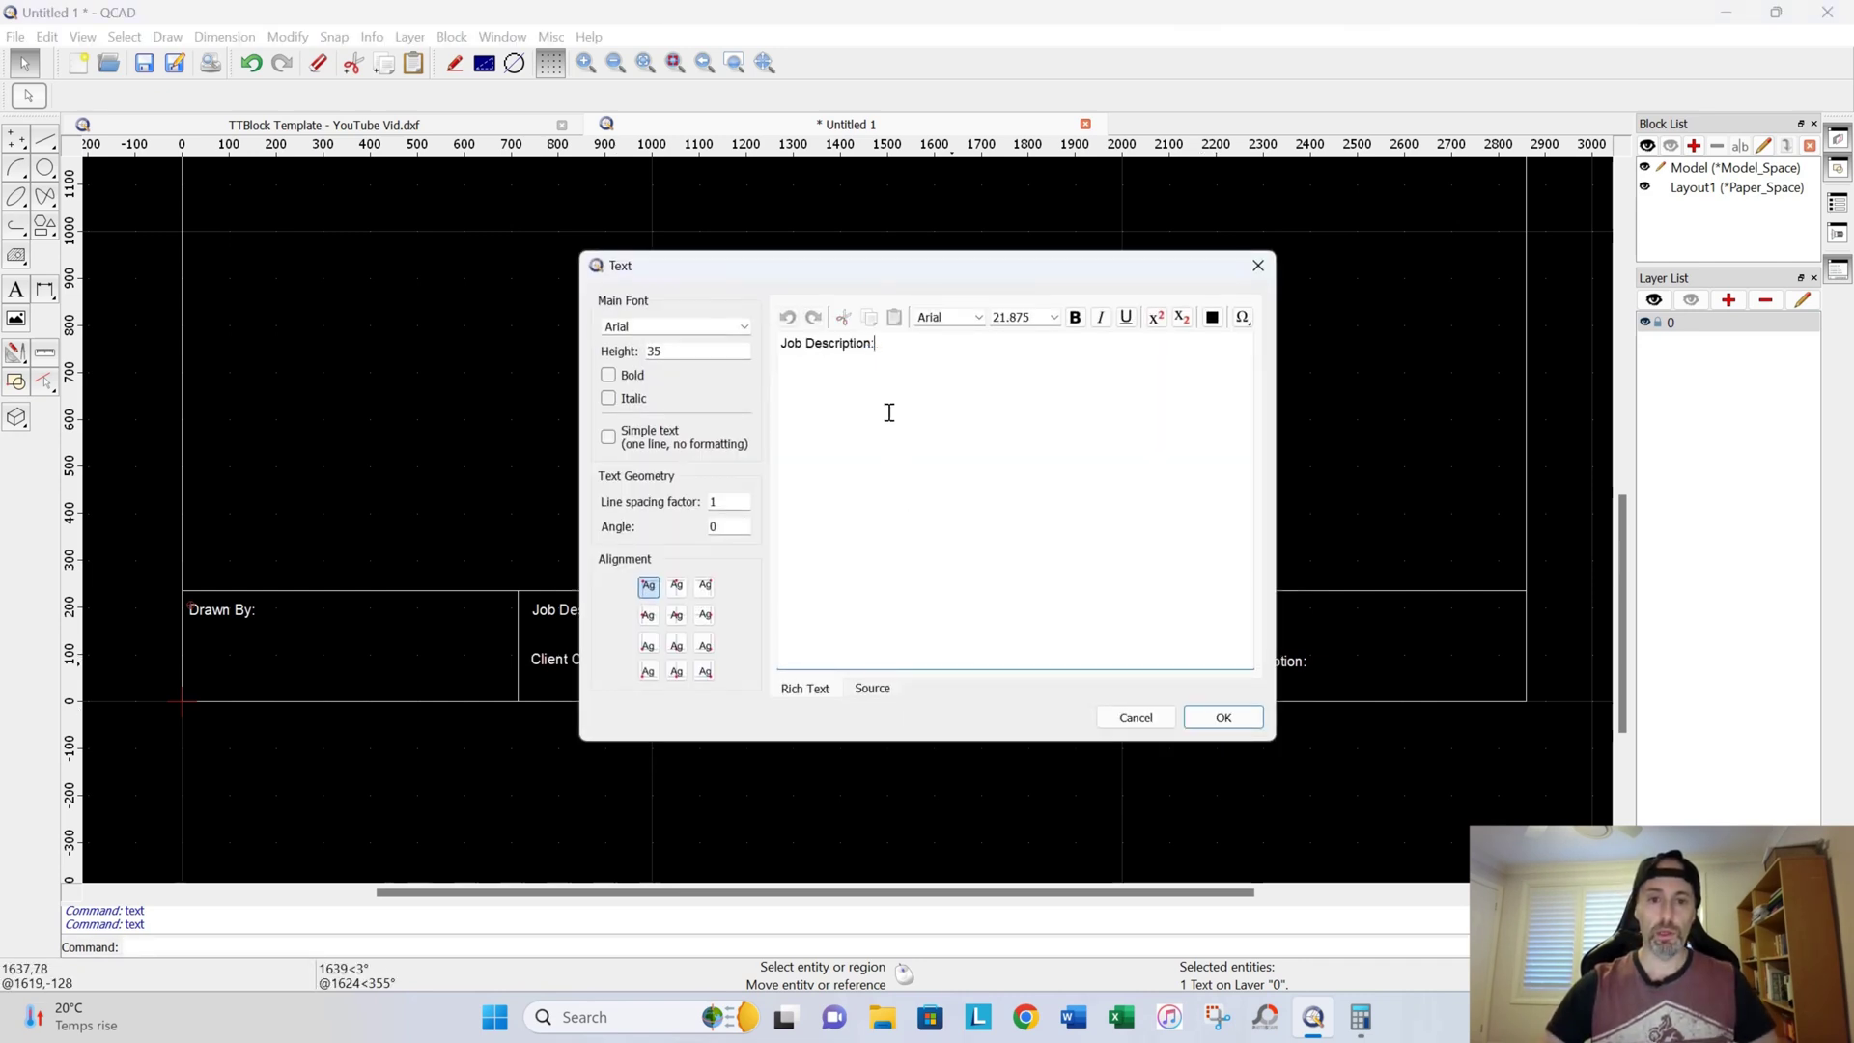
{"action": "key", "text": "BackSpace"}
{"action": "key", "text": "BackSpace"}
{"action": "key", "text": "BackSpace"}
{"action": "key", "text": "BackSpace"}
{"action": "key", "text": "BackSpace"}
{"action": "key", "text": "BackSpace"}
{"action": "key", "text": "BackSpace"}
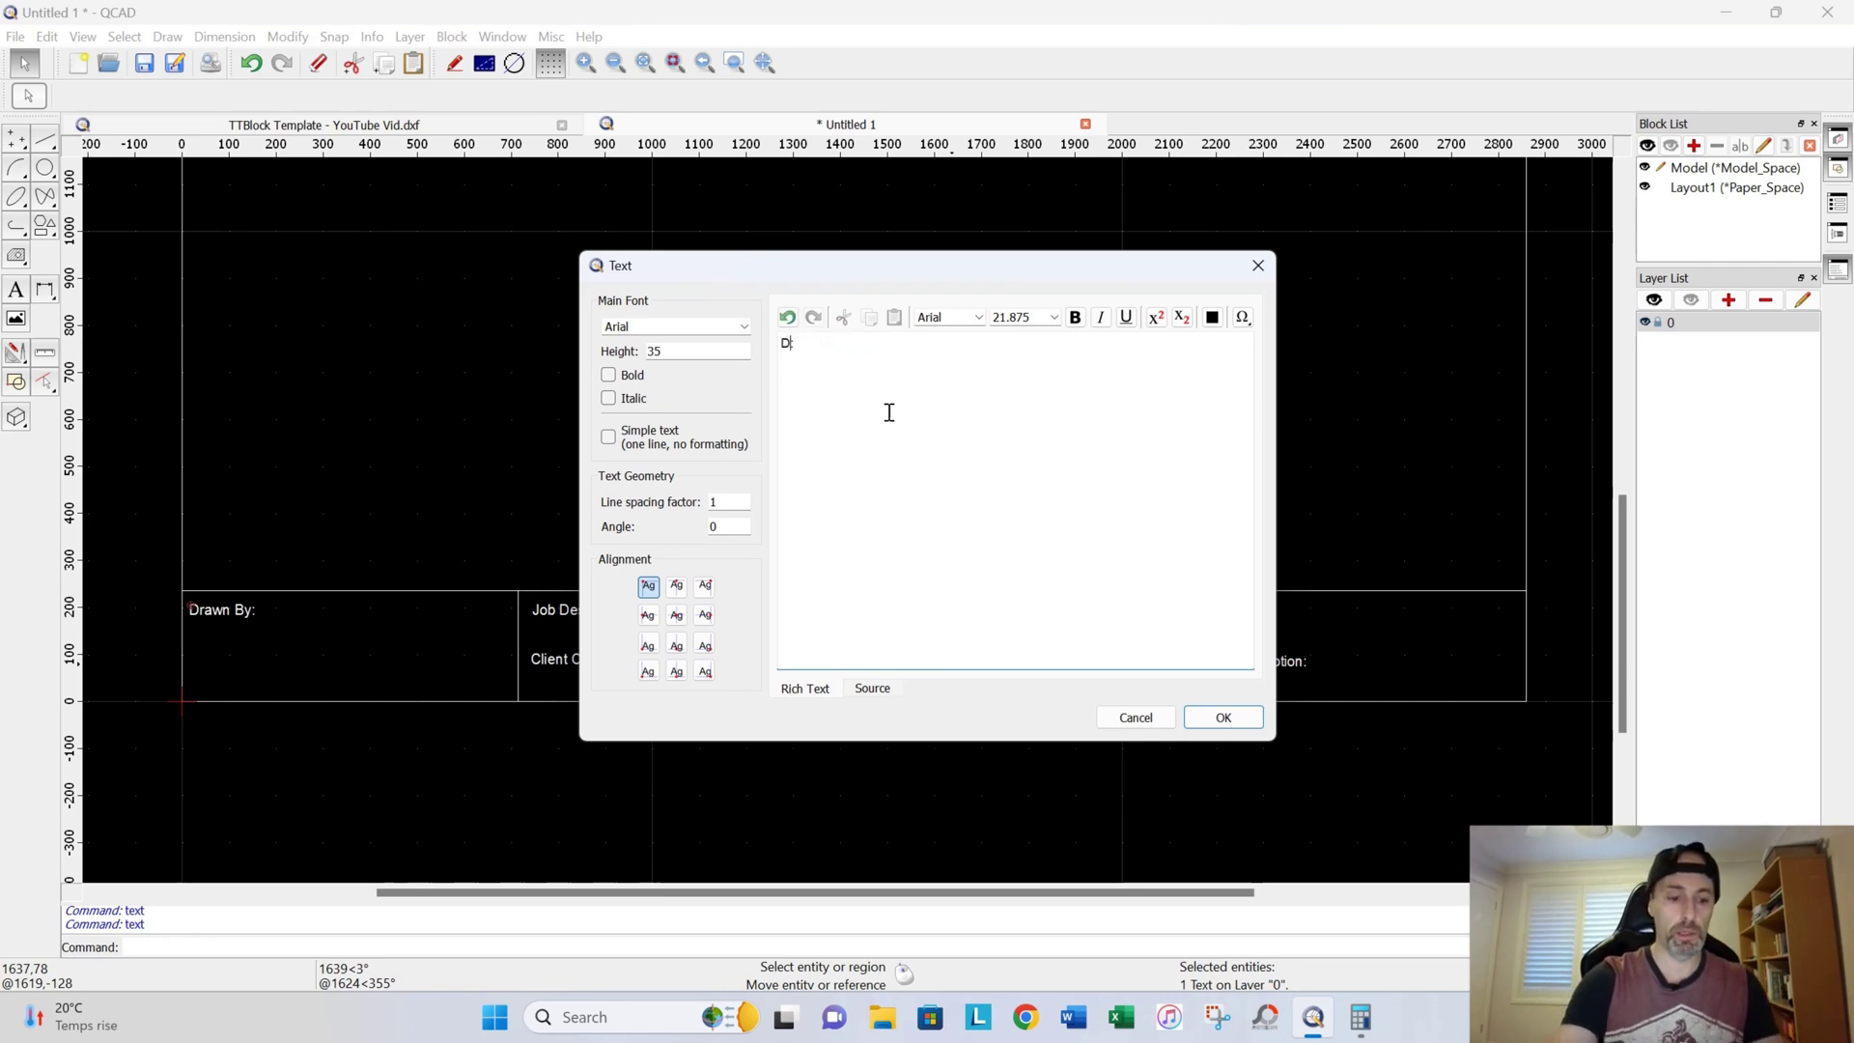
{"action": "type", "text": "Drawing"}
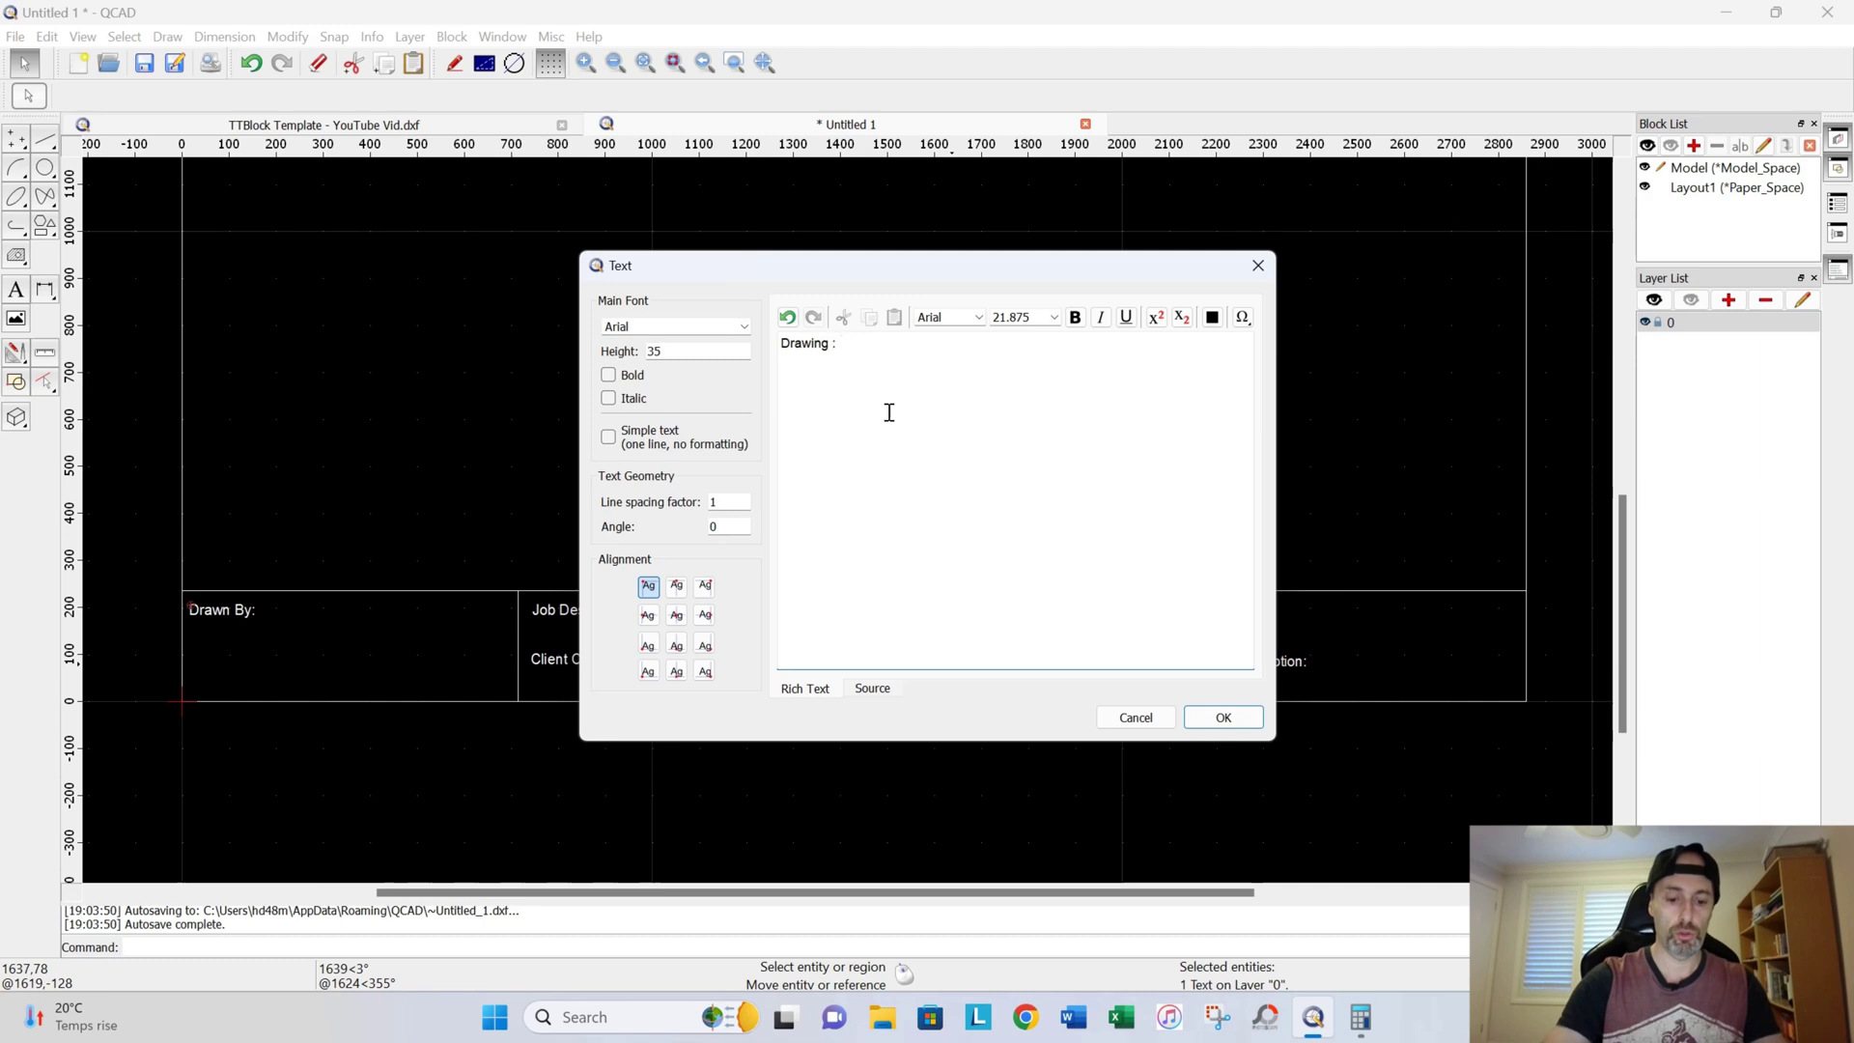
{"action": "type", "text": " No"}
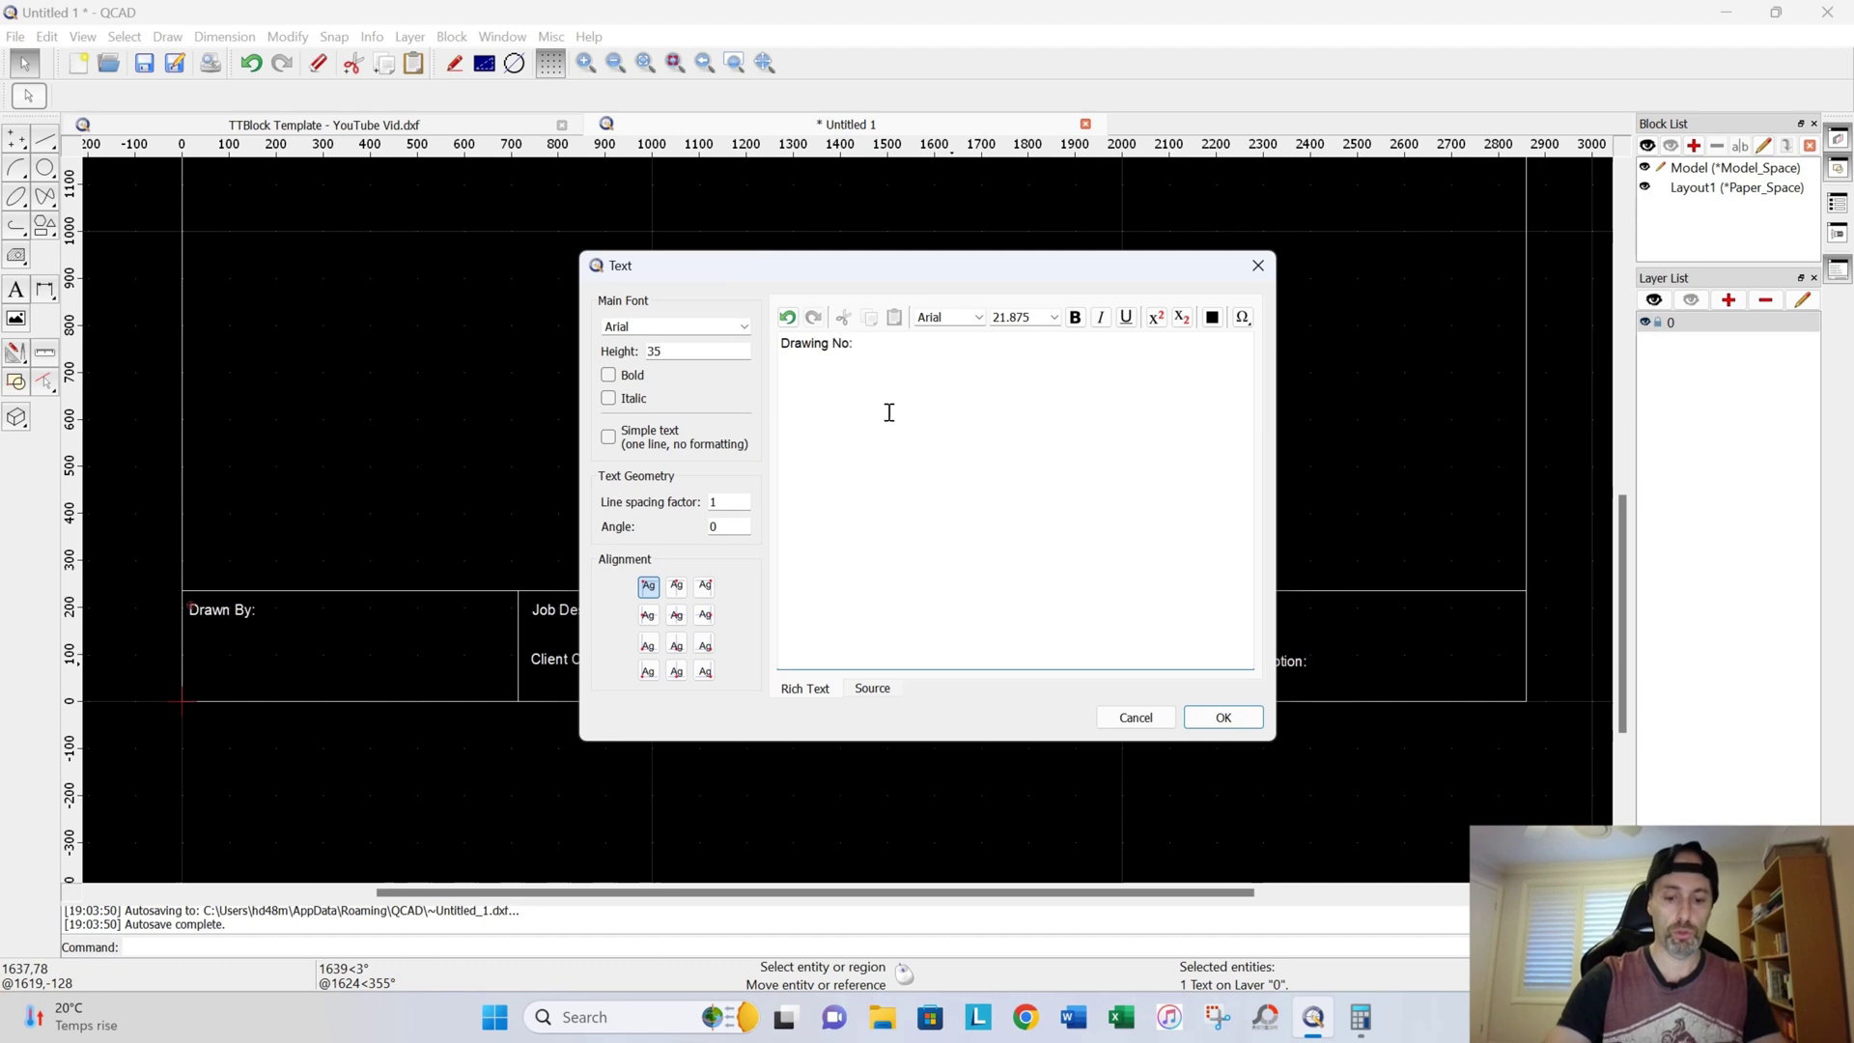
{"action": "left_click", "coordinate": [1224, 716]}
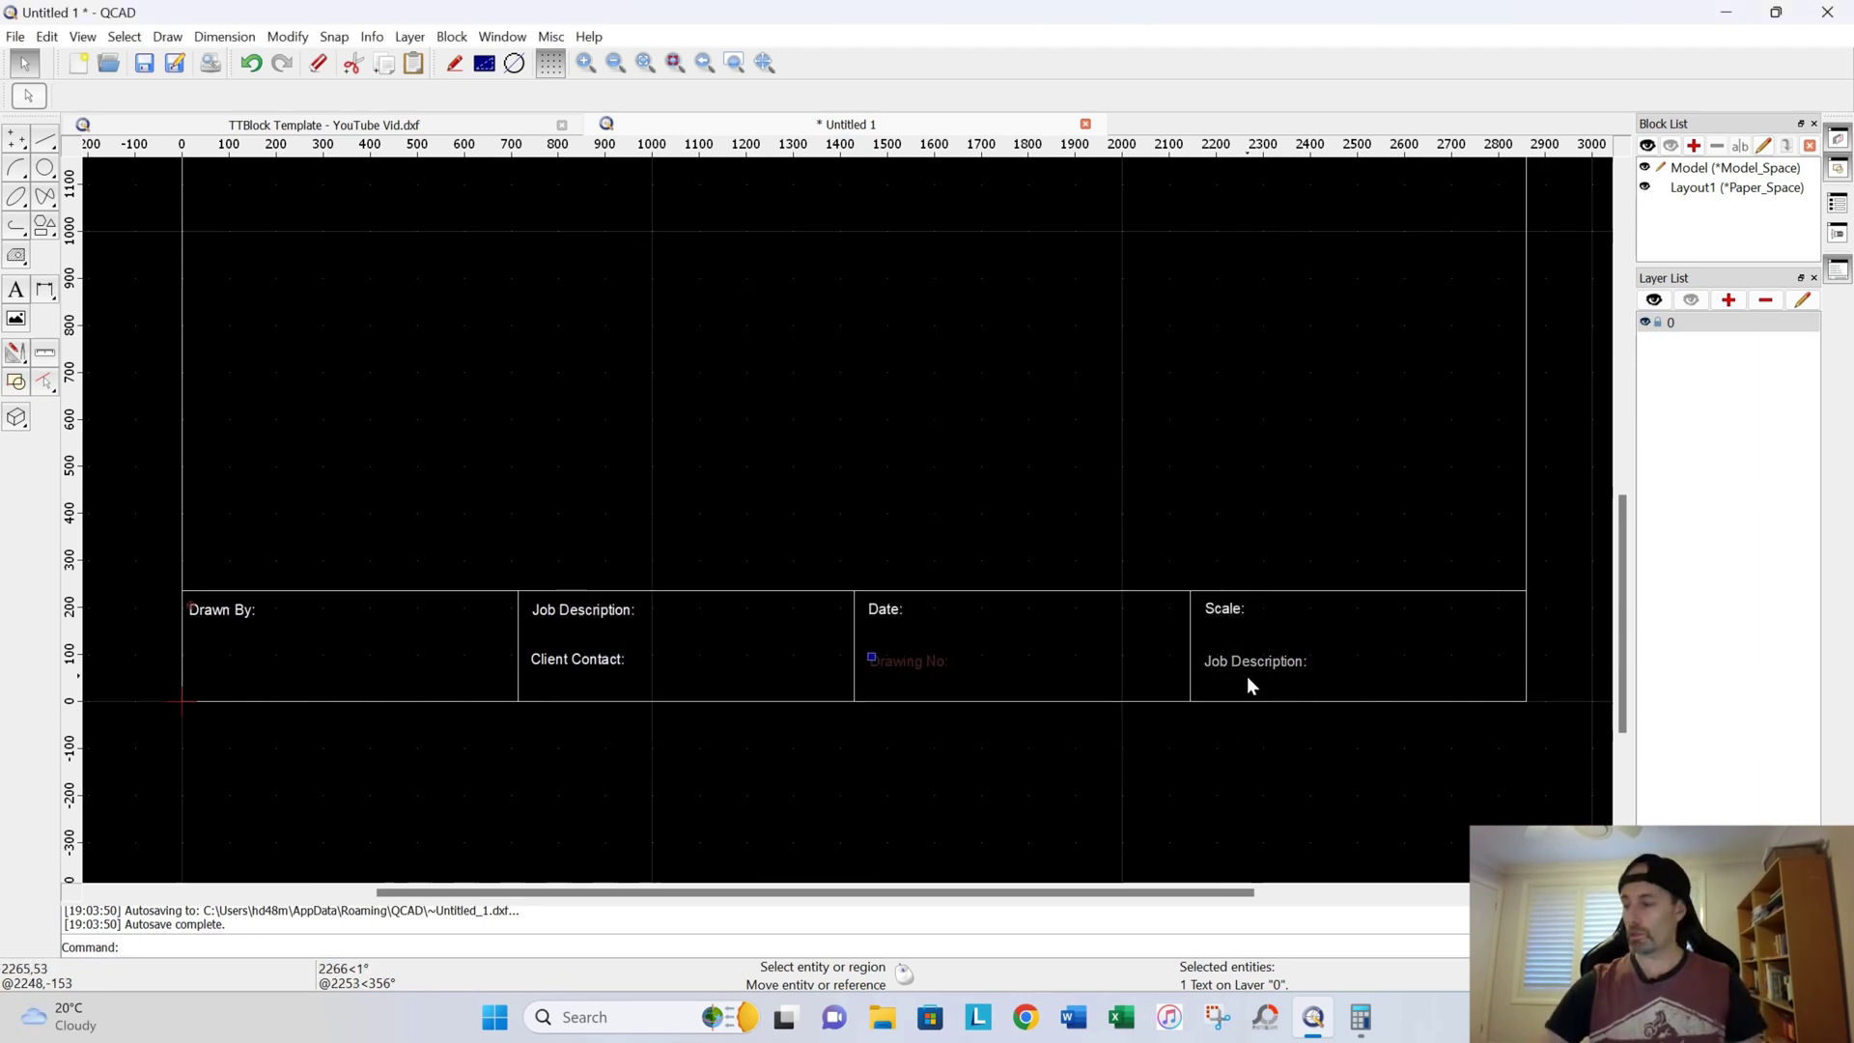
Step: Change the fourth cell's lower label to 'Revision:'
{"action": "double_click", "coordinate": [1242, 660]}
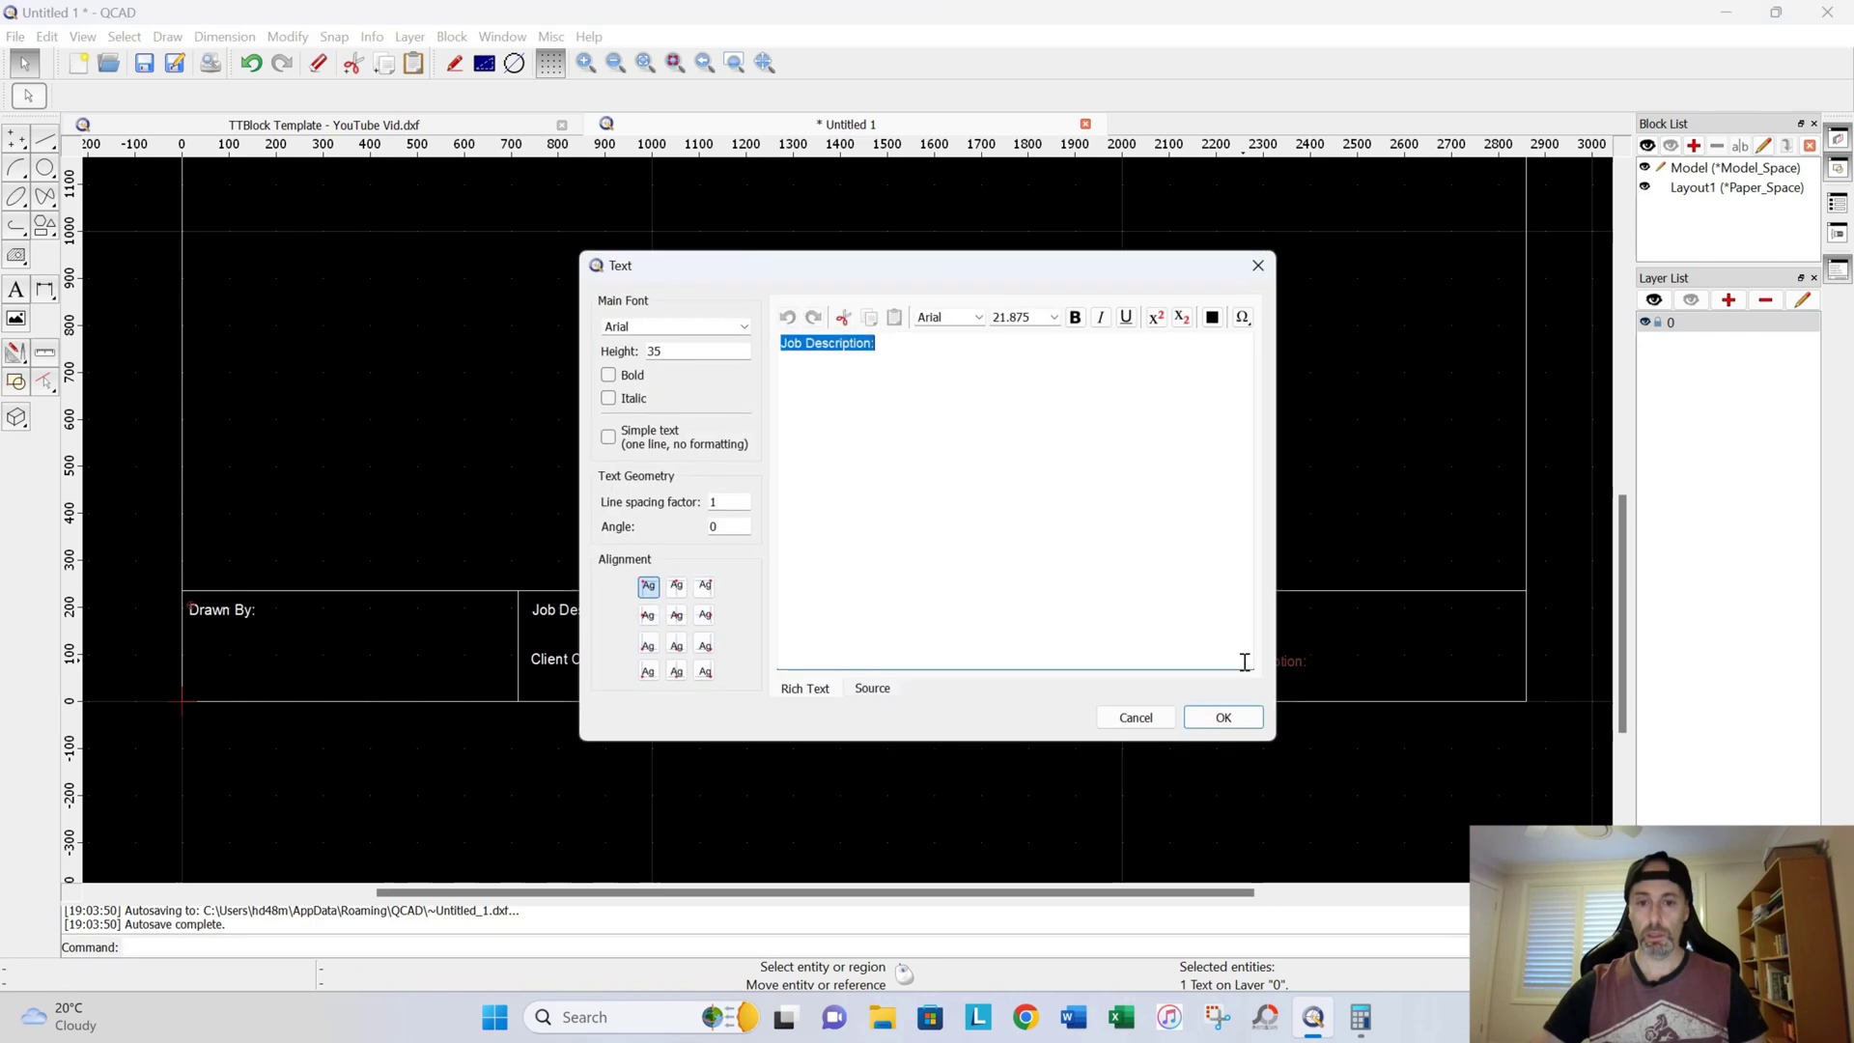
{"action": "left_click", "coordinate": [898, 368]}
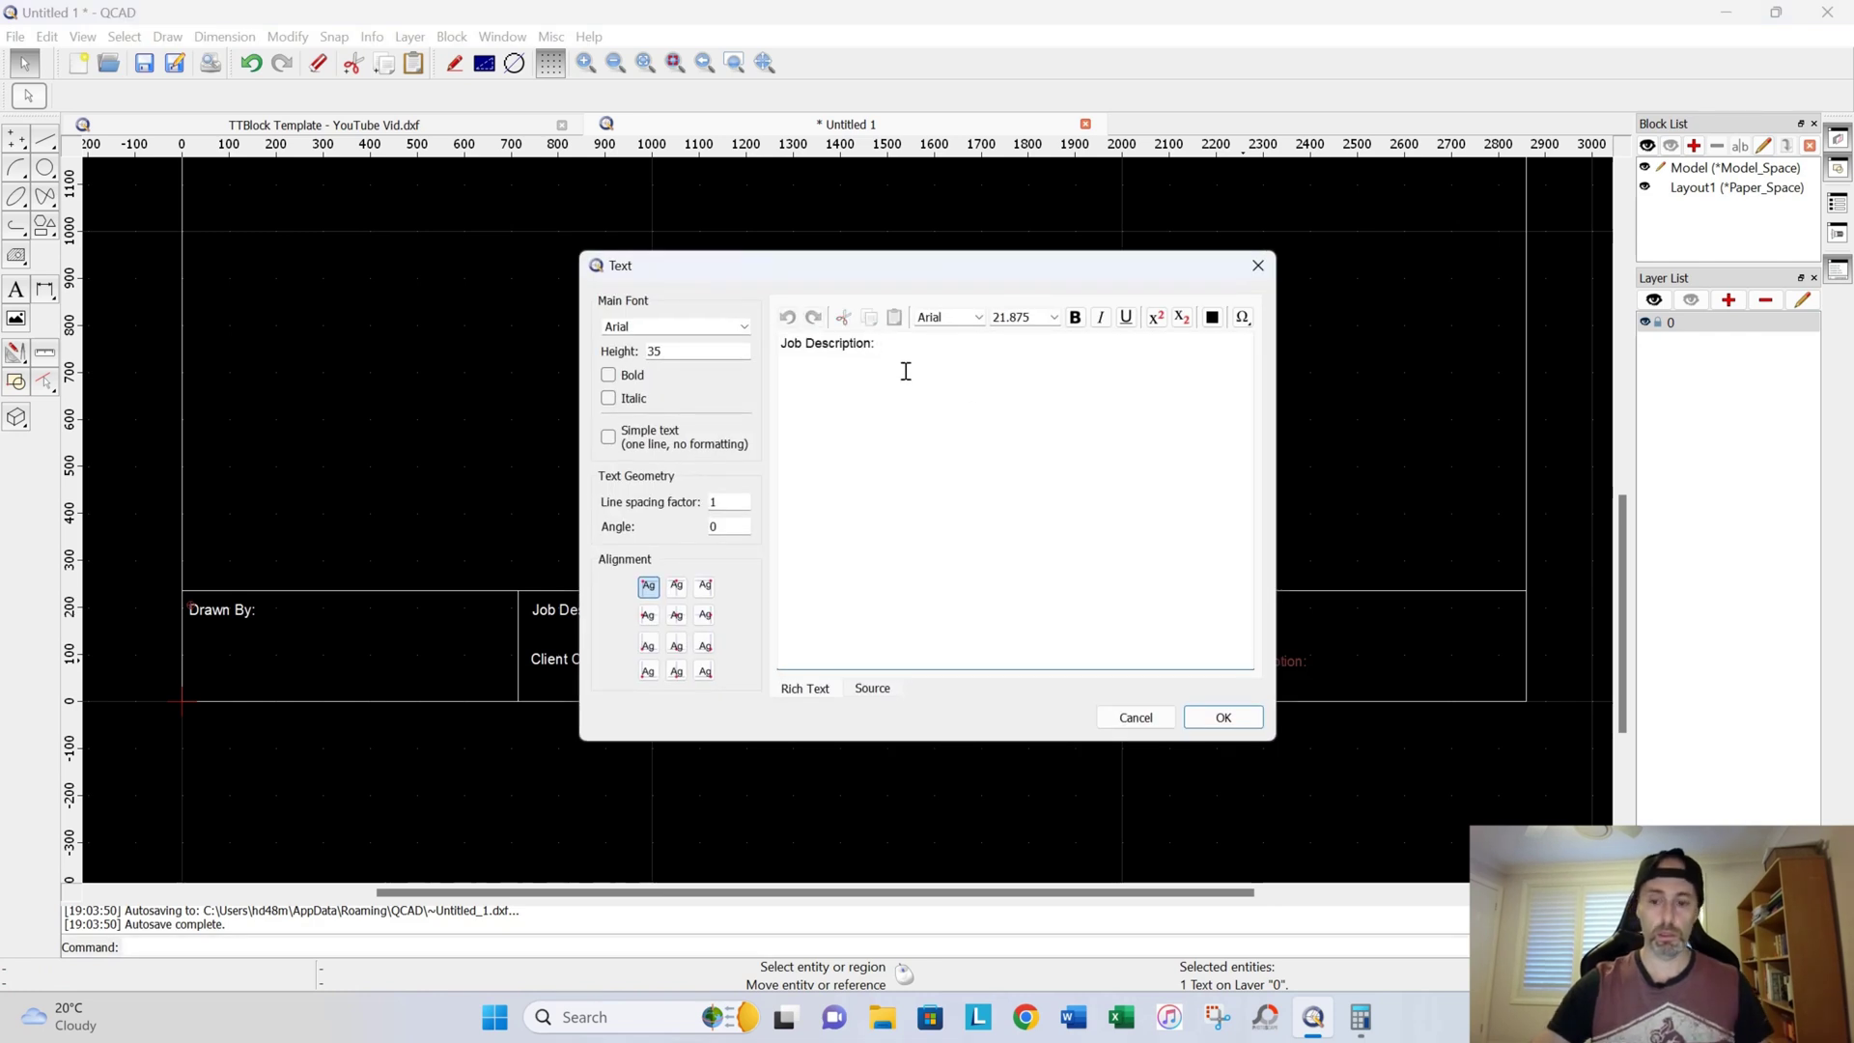
{"action": "key", "text": "BackSpace"}
{"action": "key", "text": "BackSpace"}
{"action": "key", "text": "BackSpace"}
{"action": "key", "text": "BackSpace"}
{"action": "key", "text": "BackSpace"}
{"action": "key", "text": "BackSpace"}
{"action": "key", "text": "BackSpace"}
{"action": "key", "text": "BackSpace"}
{"action": "key", "text": "BackSpace"}
{"action": "key", "text": "BackSpace"}
{"action": "key", "text": "BackSpace"}
{"action": "key", "text": "BackSpace"}
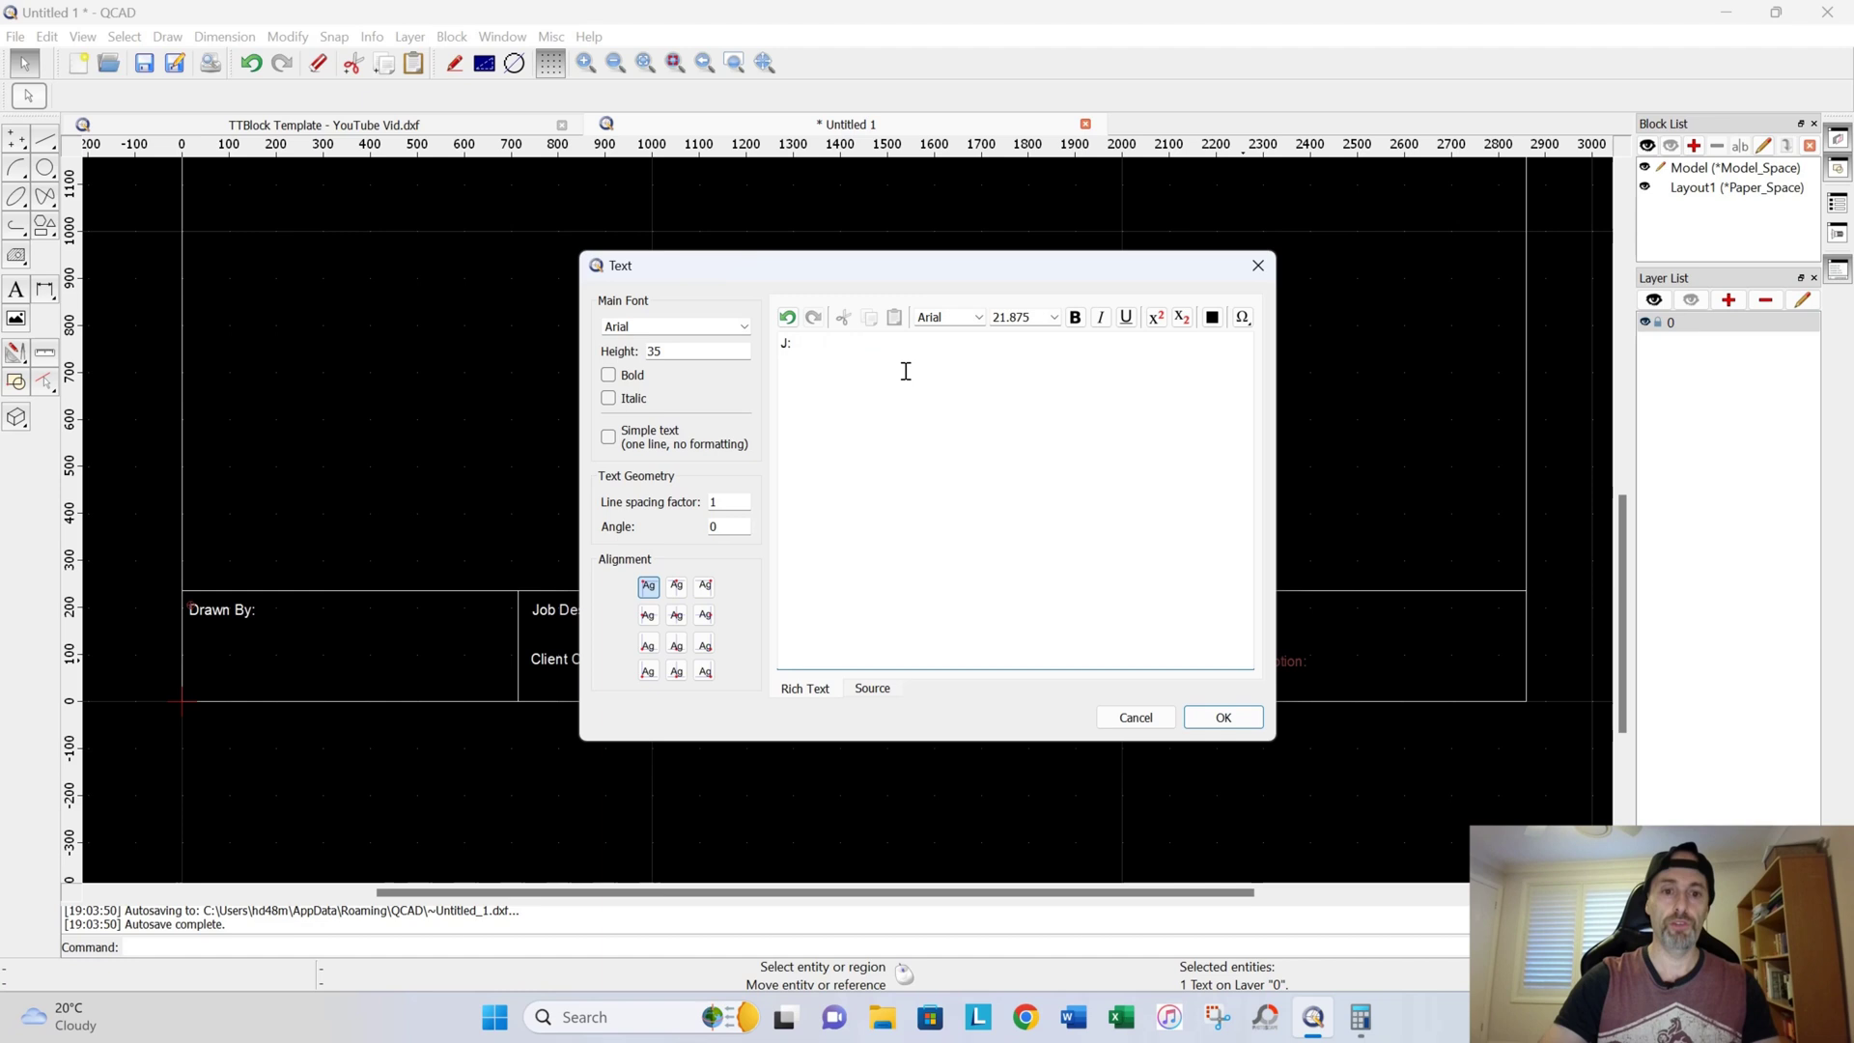
{"action": "type", "text": "Revis"}
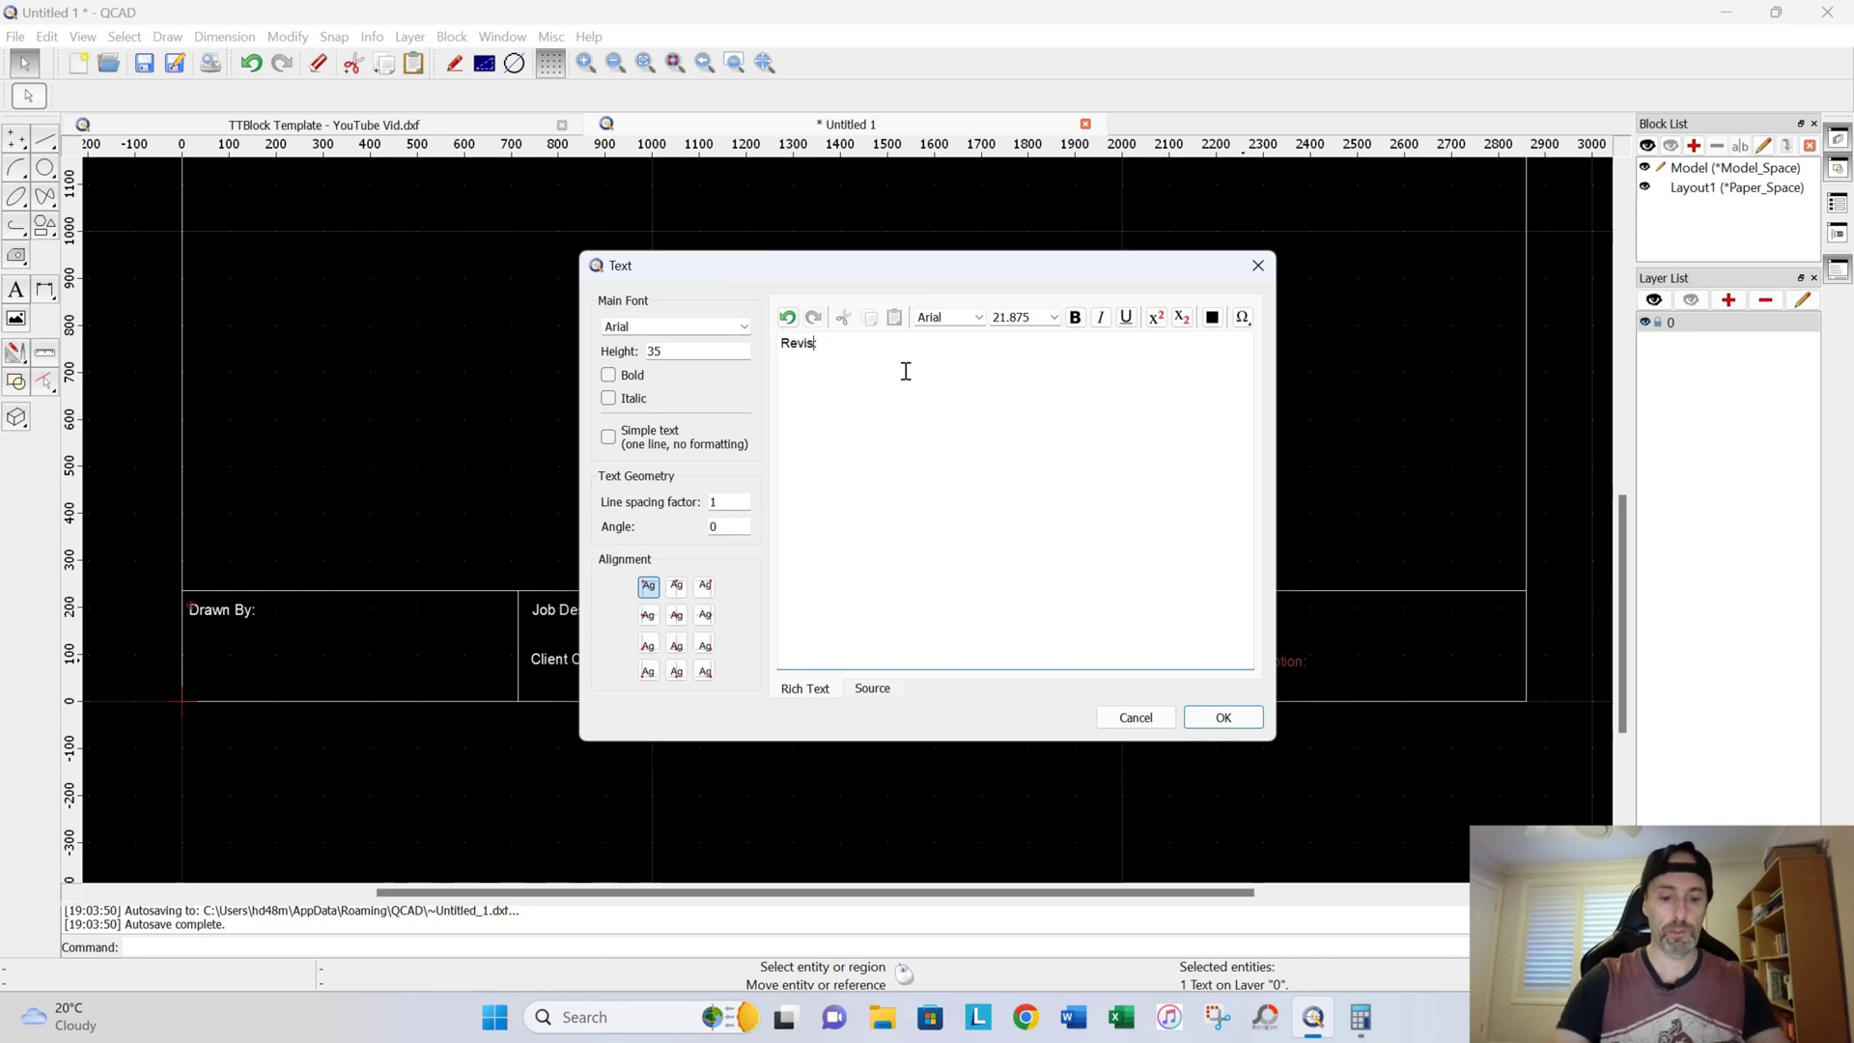
{"action": "type", "text": "ion:"}
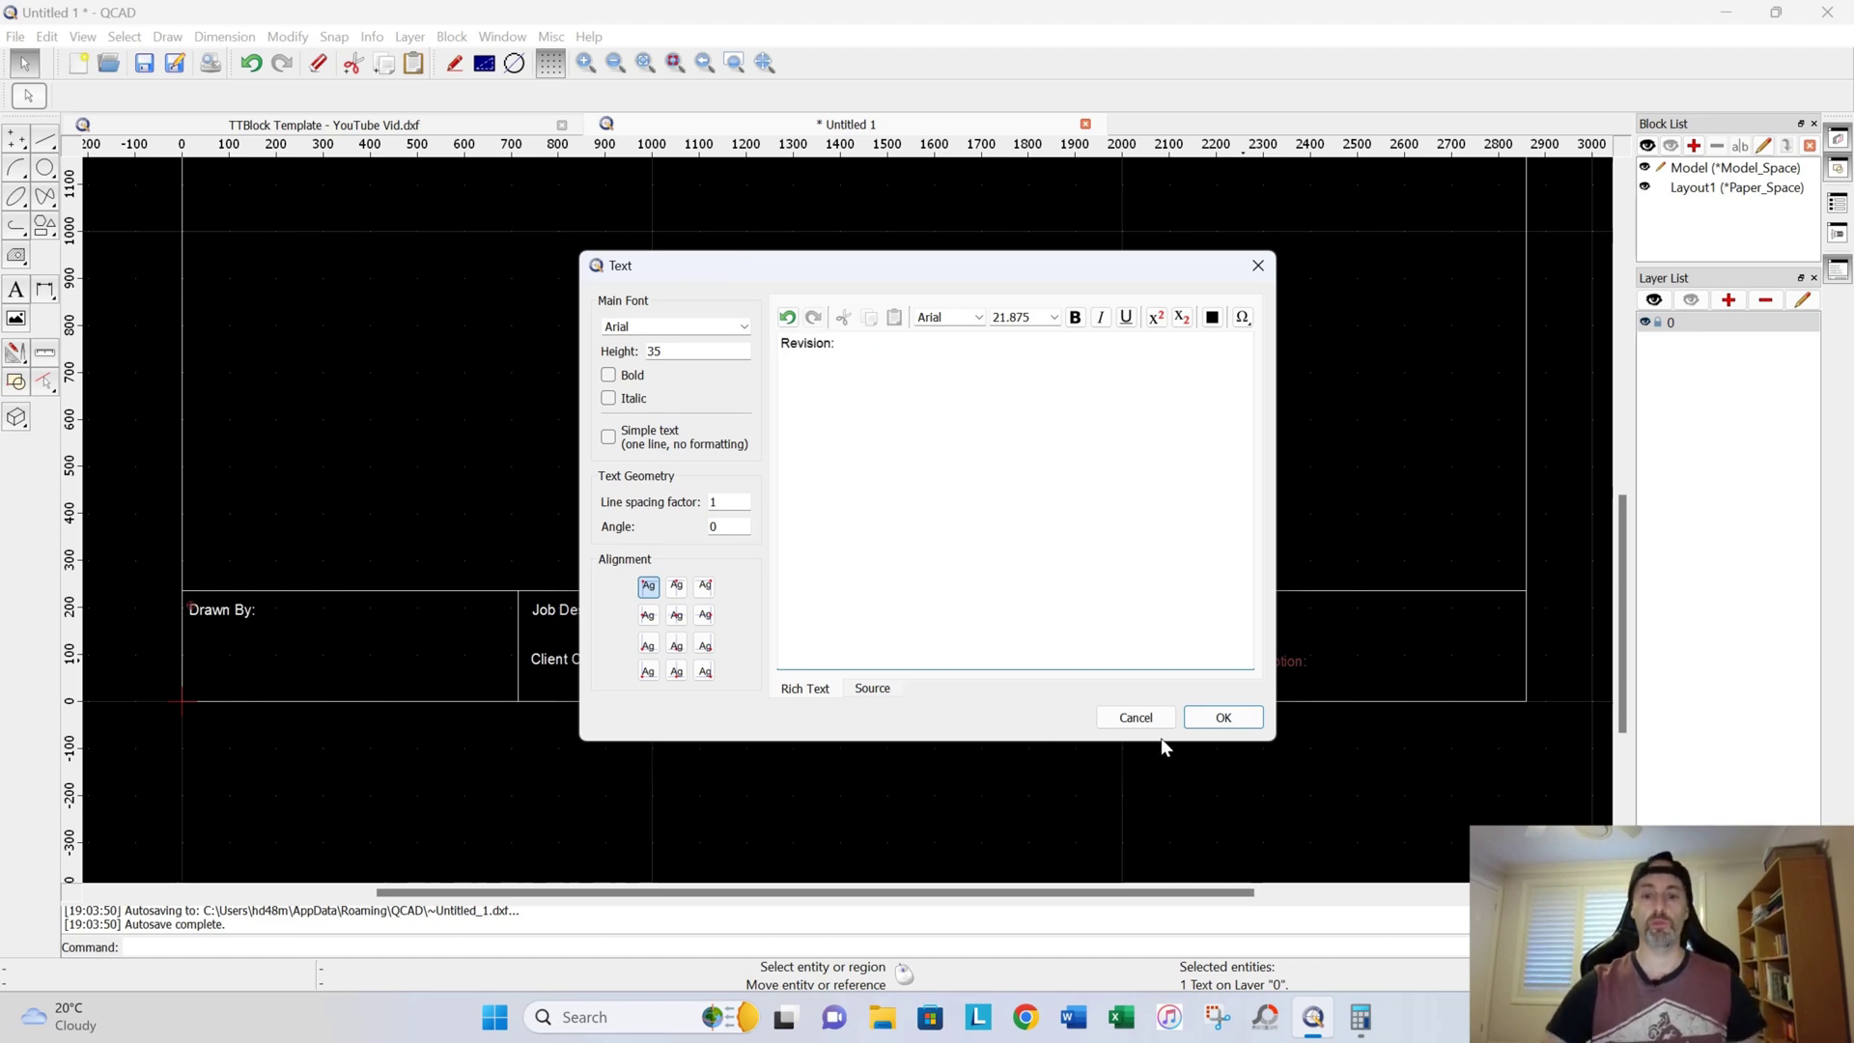
{"action": "left_click", "coordinate": [1222, 716]}
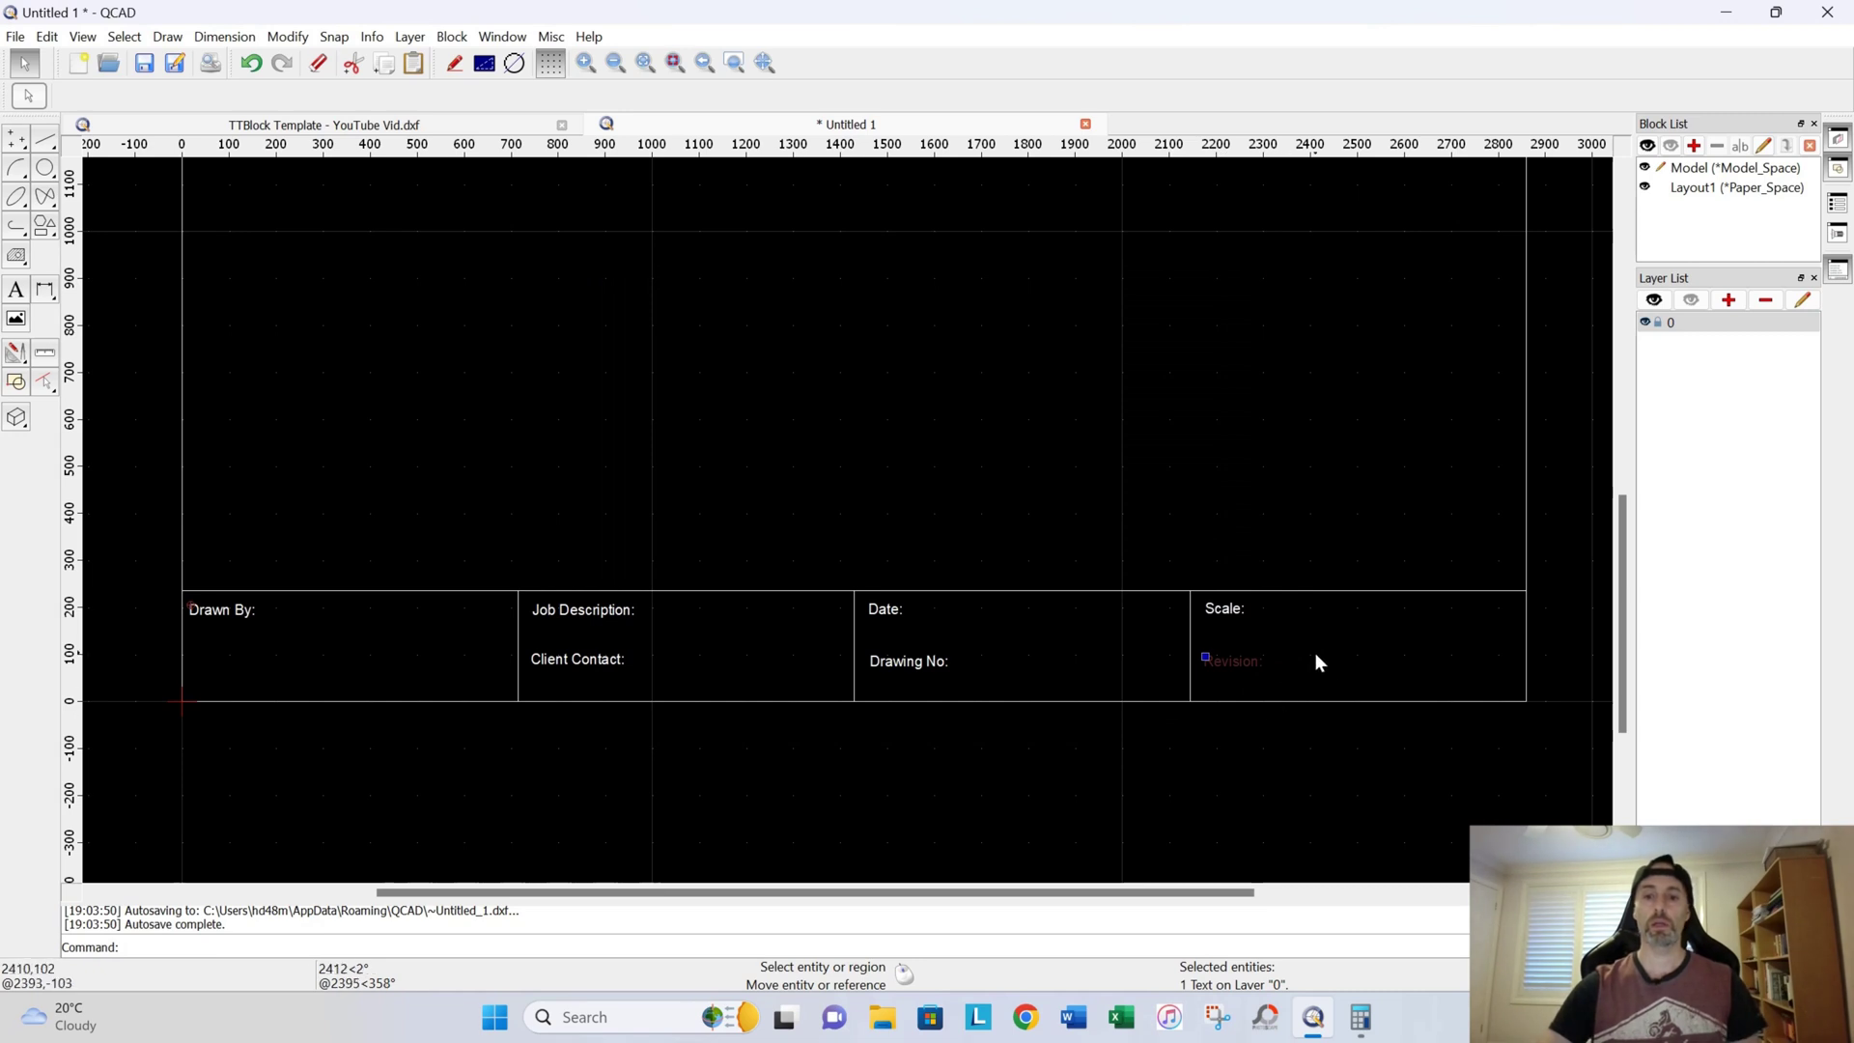
{"action": "left_click", "coordinate": [1336, 498]}
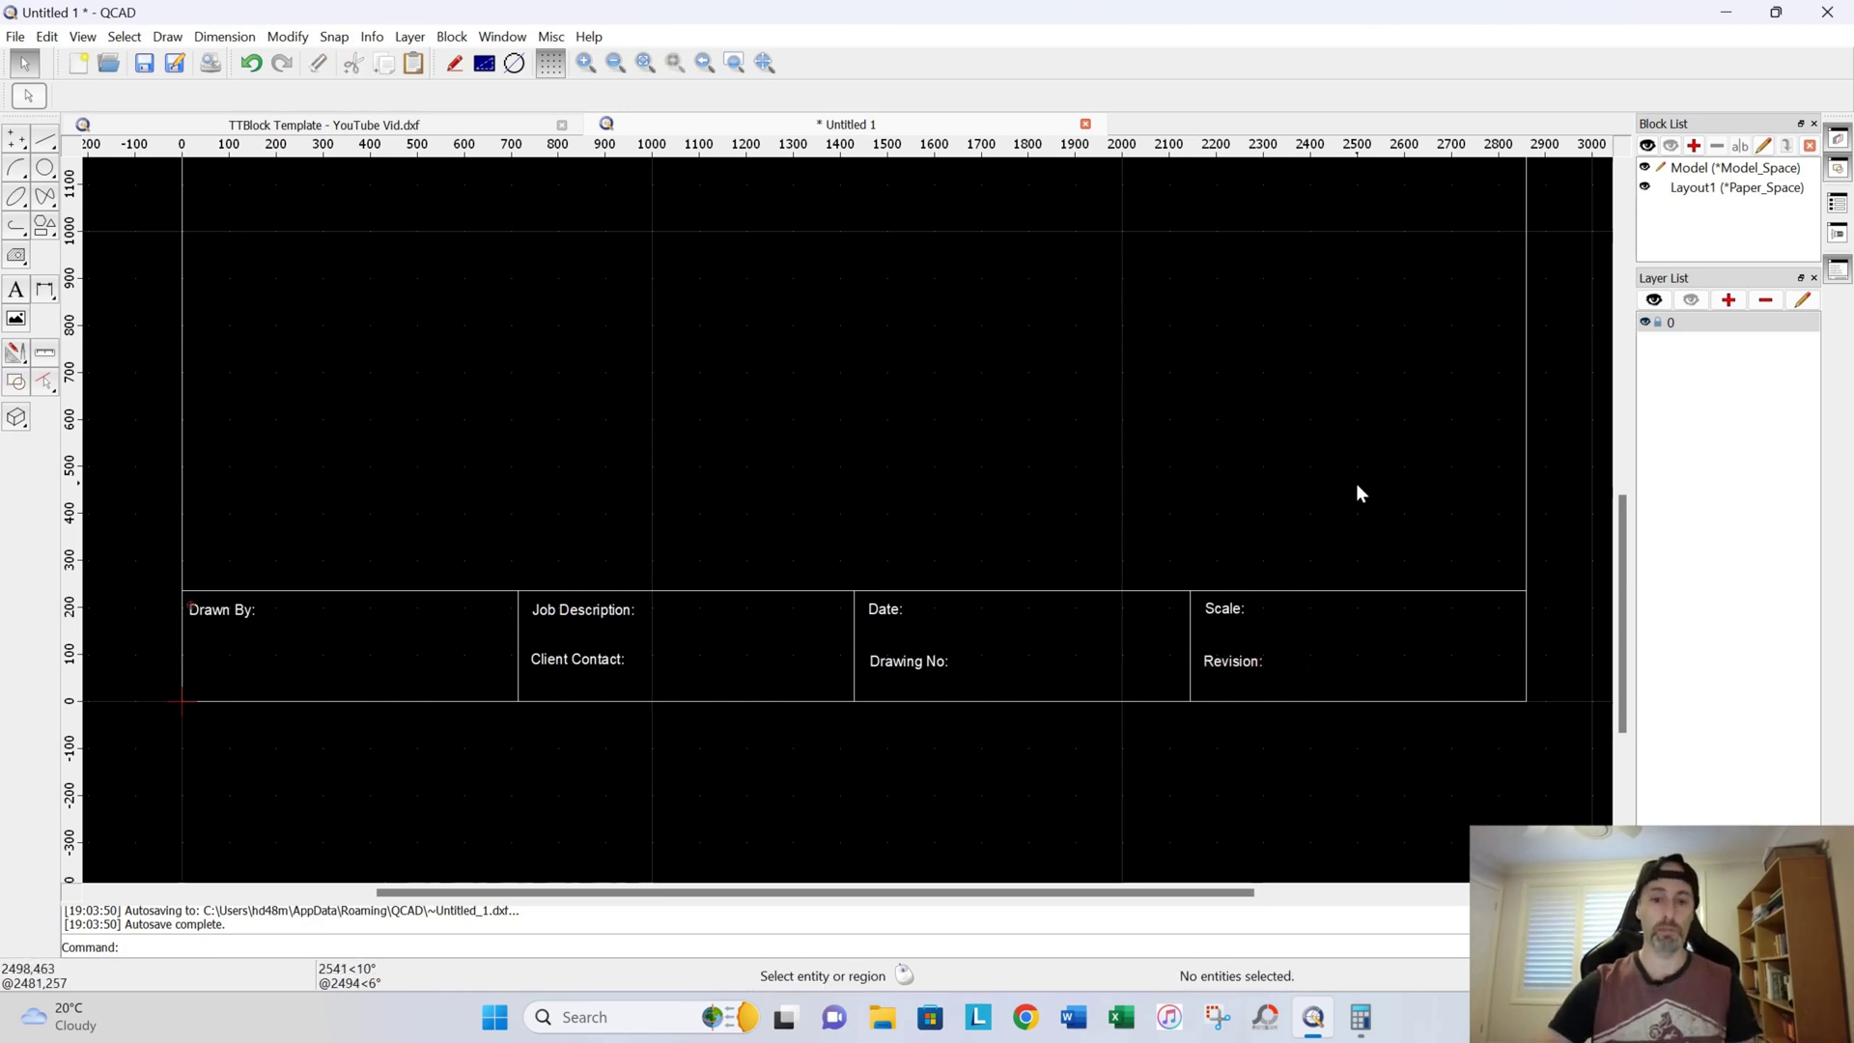
Step: Zoom out and pan so the whole title-block frame is centred in view
{"action": "scroll", "coordinate": [1333, 496], "scroll_direction": "down", "scroll_amount": 1}
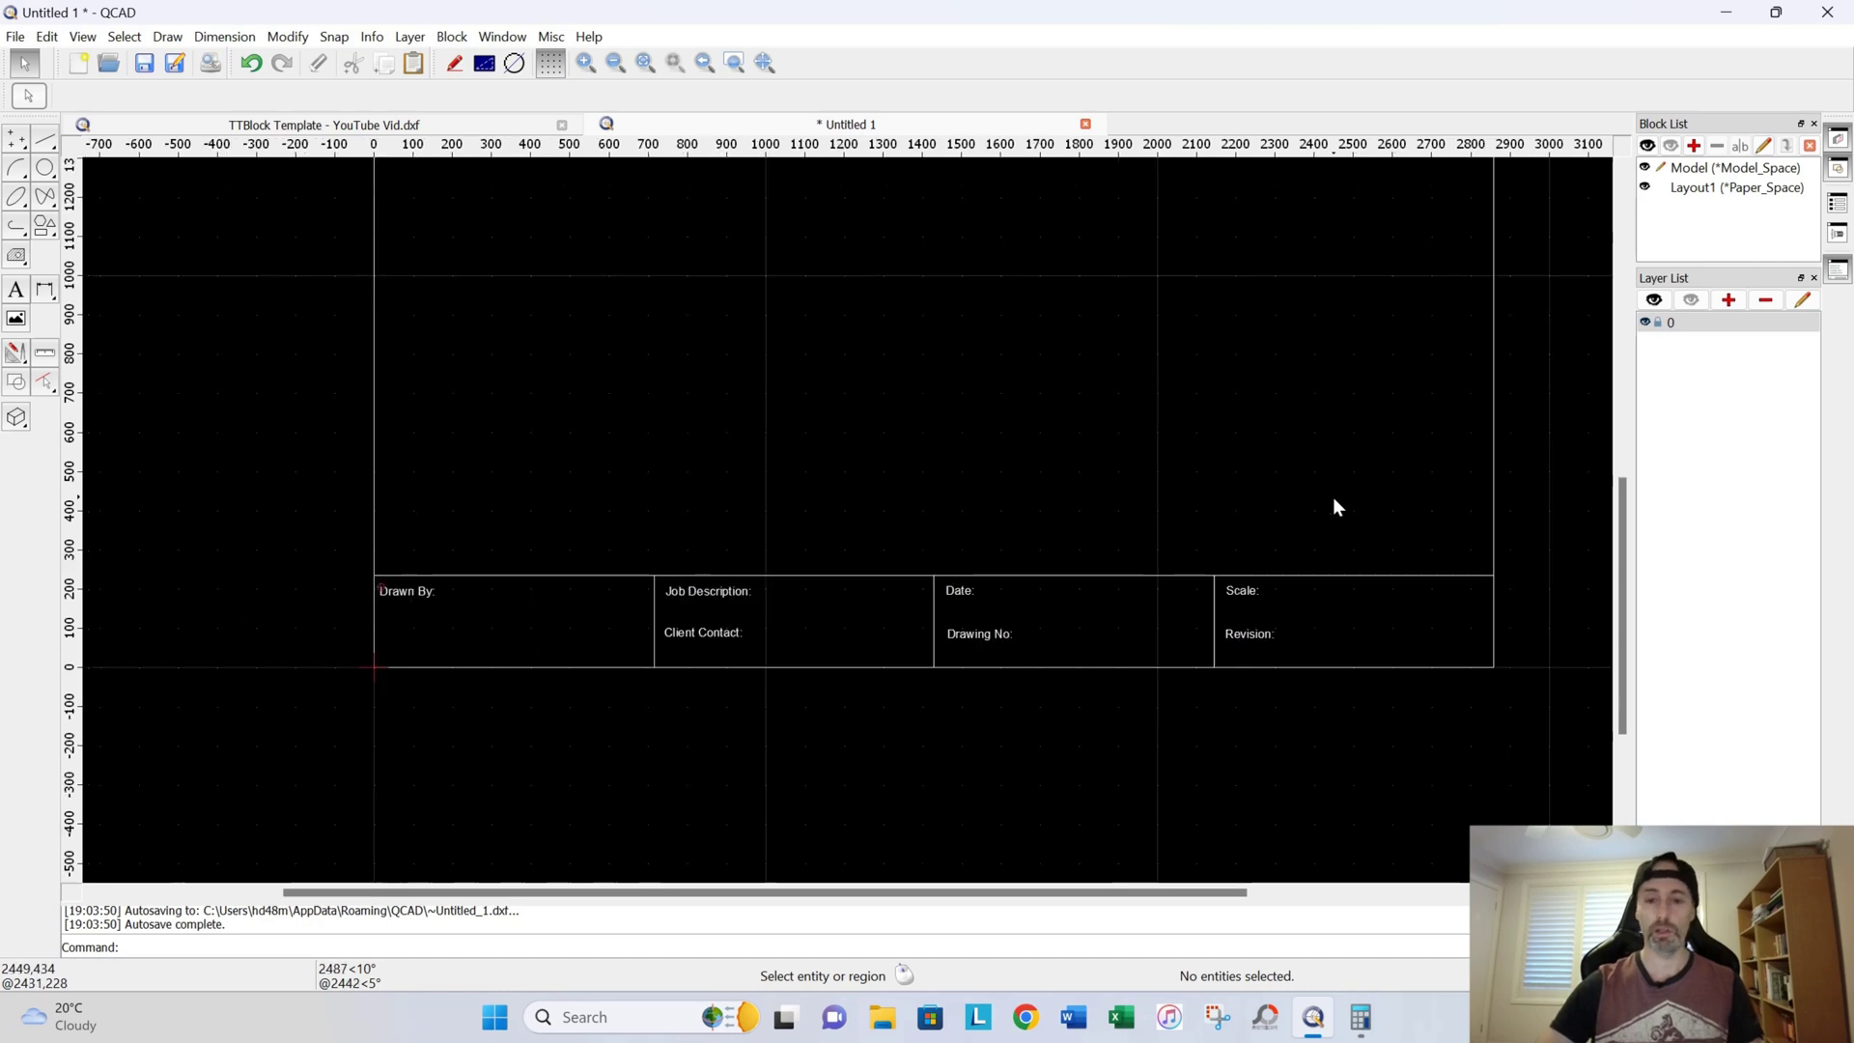
{"action": "scroll", "coordinate": [1333, 496], "scroll_direction": "down", "scroll_amount": 2}
{"action": "mouse_move", "coordinate": [1330, 426]}
{"action": "middle_mouse_down"}
{"action": "mouse_move", "coordinate": [1216, 576]}
{"action": "mouse_move", "coordinate": [1155, 546]}
{"action": "mouse_move", "coordinate": [1092, 552]}
{"action": "middle_mouse_up"}
{"action": "scroll", "coordinate": [1207, 551], "scroll_direction": "down", "scroll_amount": 1}
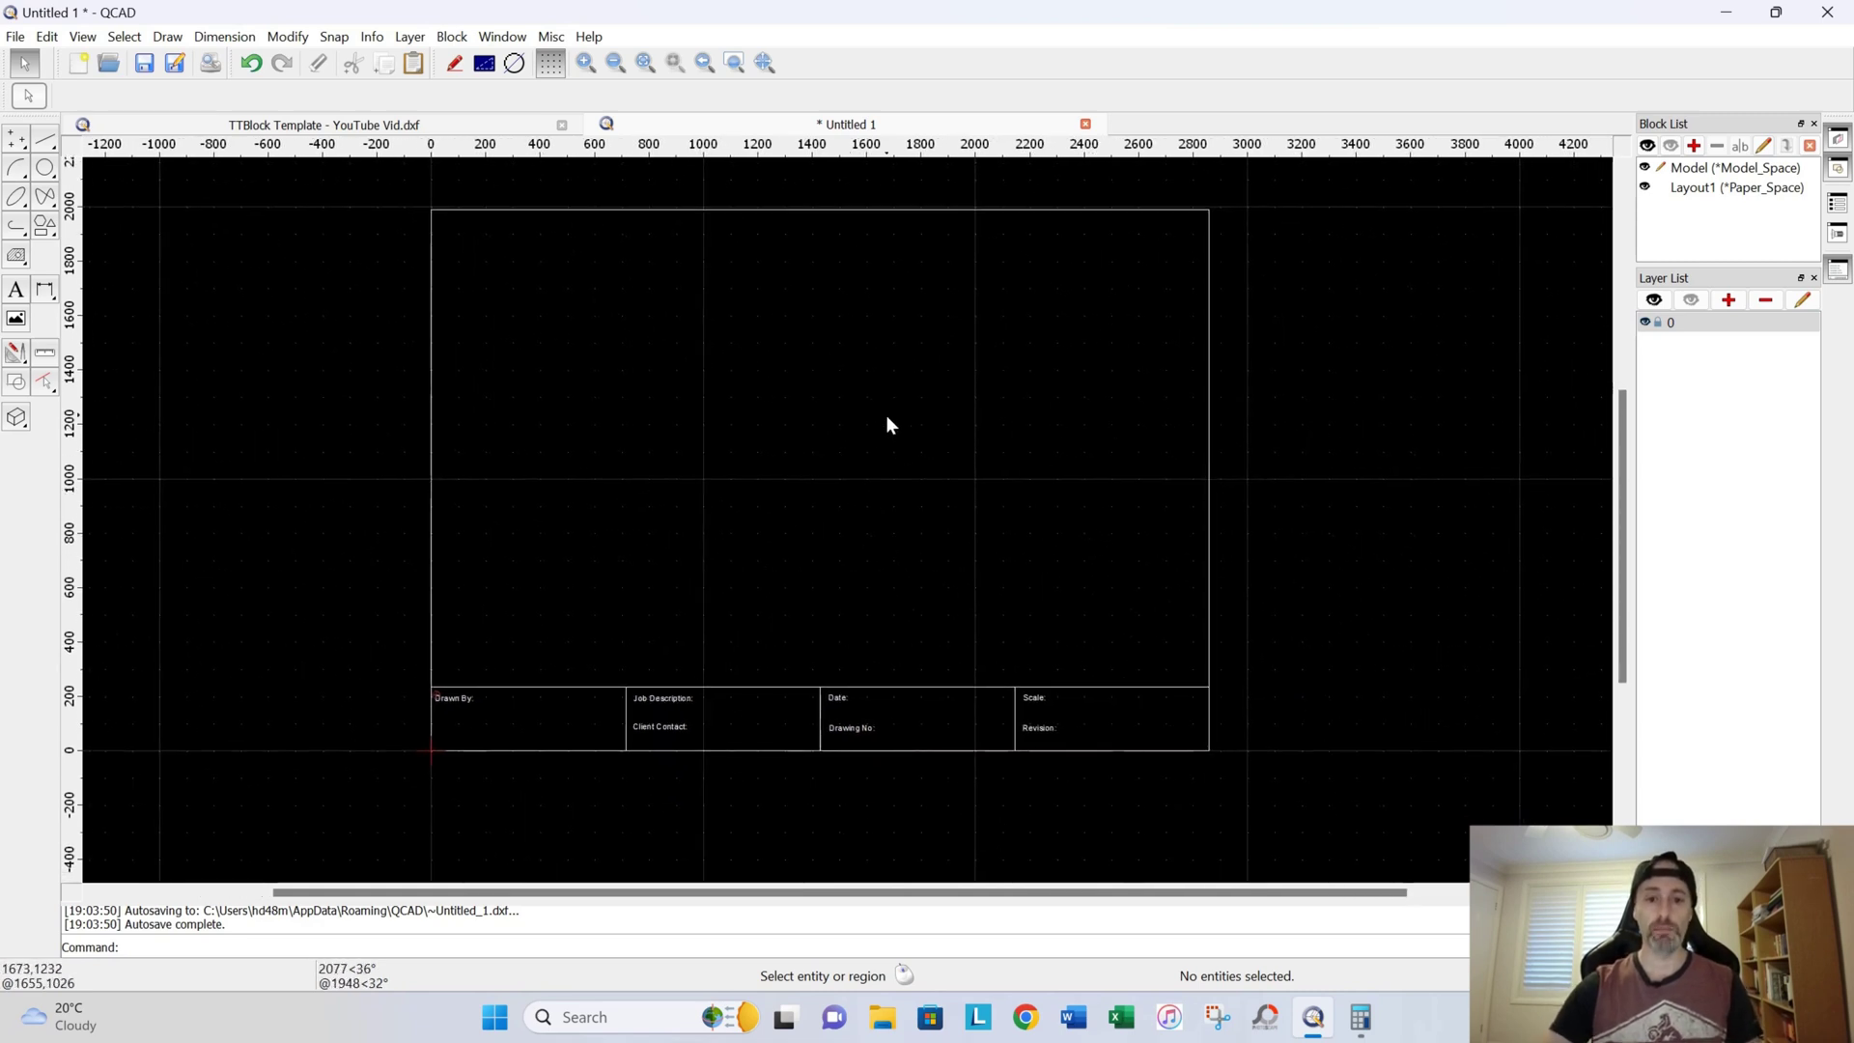
{"action": "scroll", "coordinate": [886, 420], "scroll_direction": "up", "scroll_amount": 1}
{"action": "mouse_move", "coordinate": [935, 472]}
{"action": "middle_mouse_down"}
{"action": "mouse_move", "coordinate": [952, 521]}
{"action": "mouse_move", "coordinate": [946, 500]}
{"action": "middle_mouse_up"}
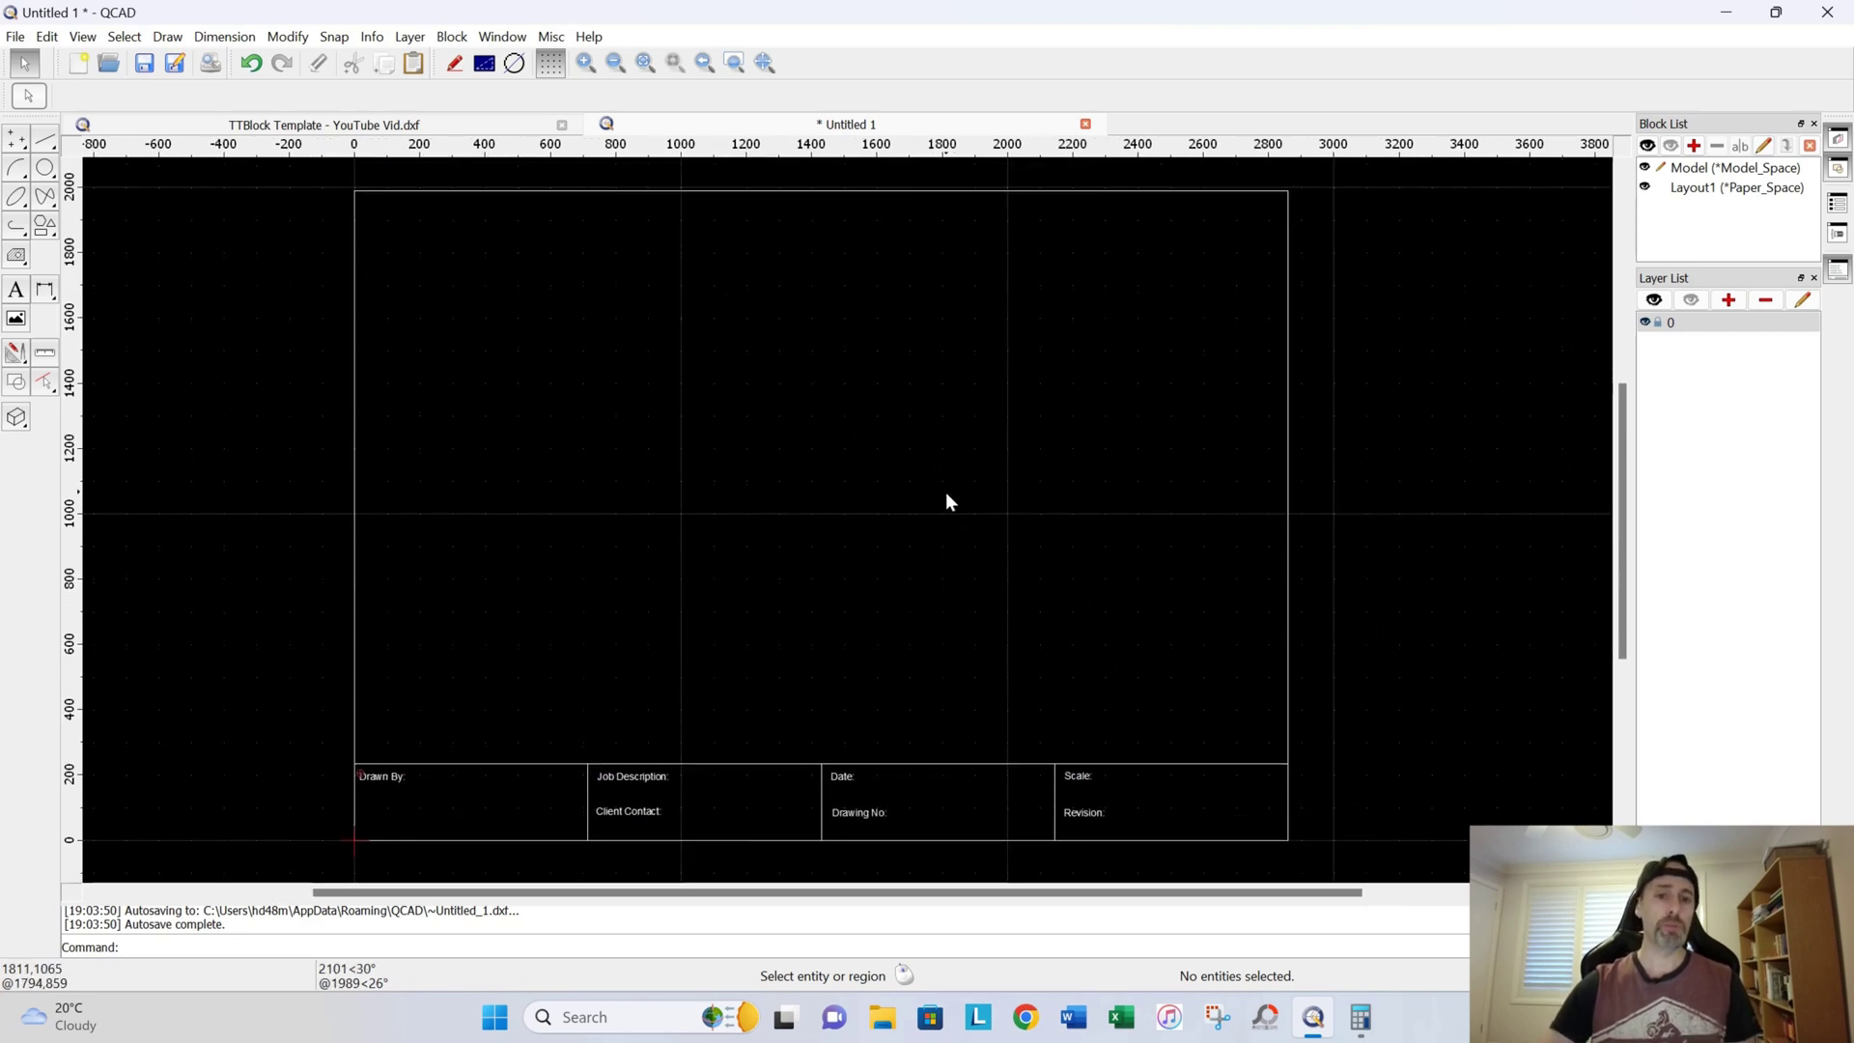
Step: Save the title-block drawing to the Desktop as Drawing Template V1.dxf
{"action": "left_click", "coordinate": [15, 36]}
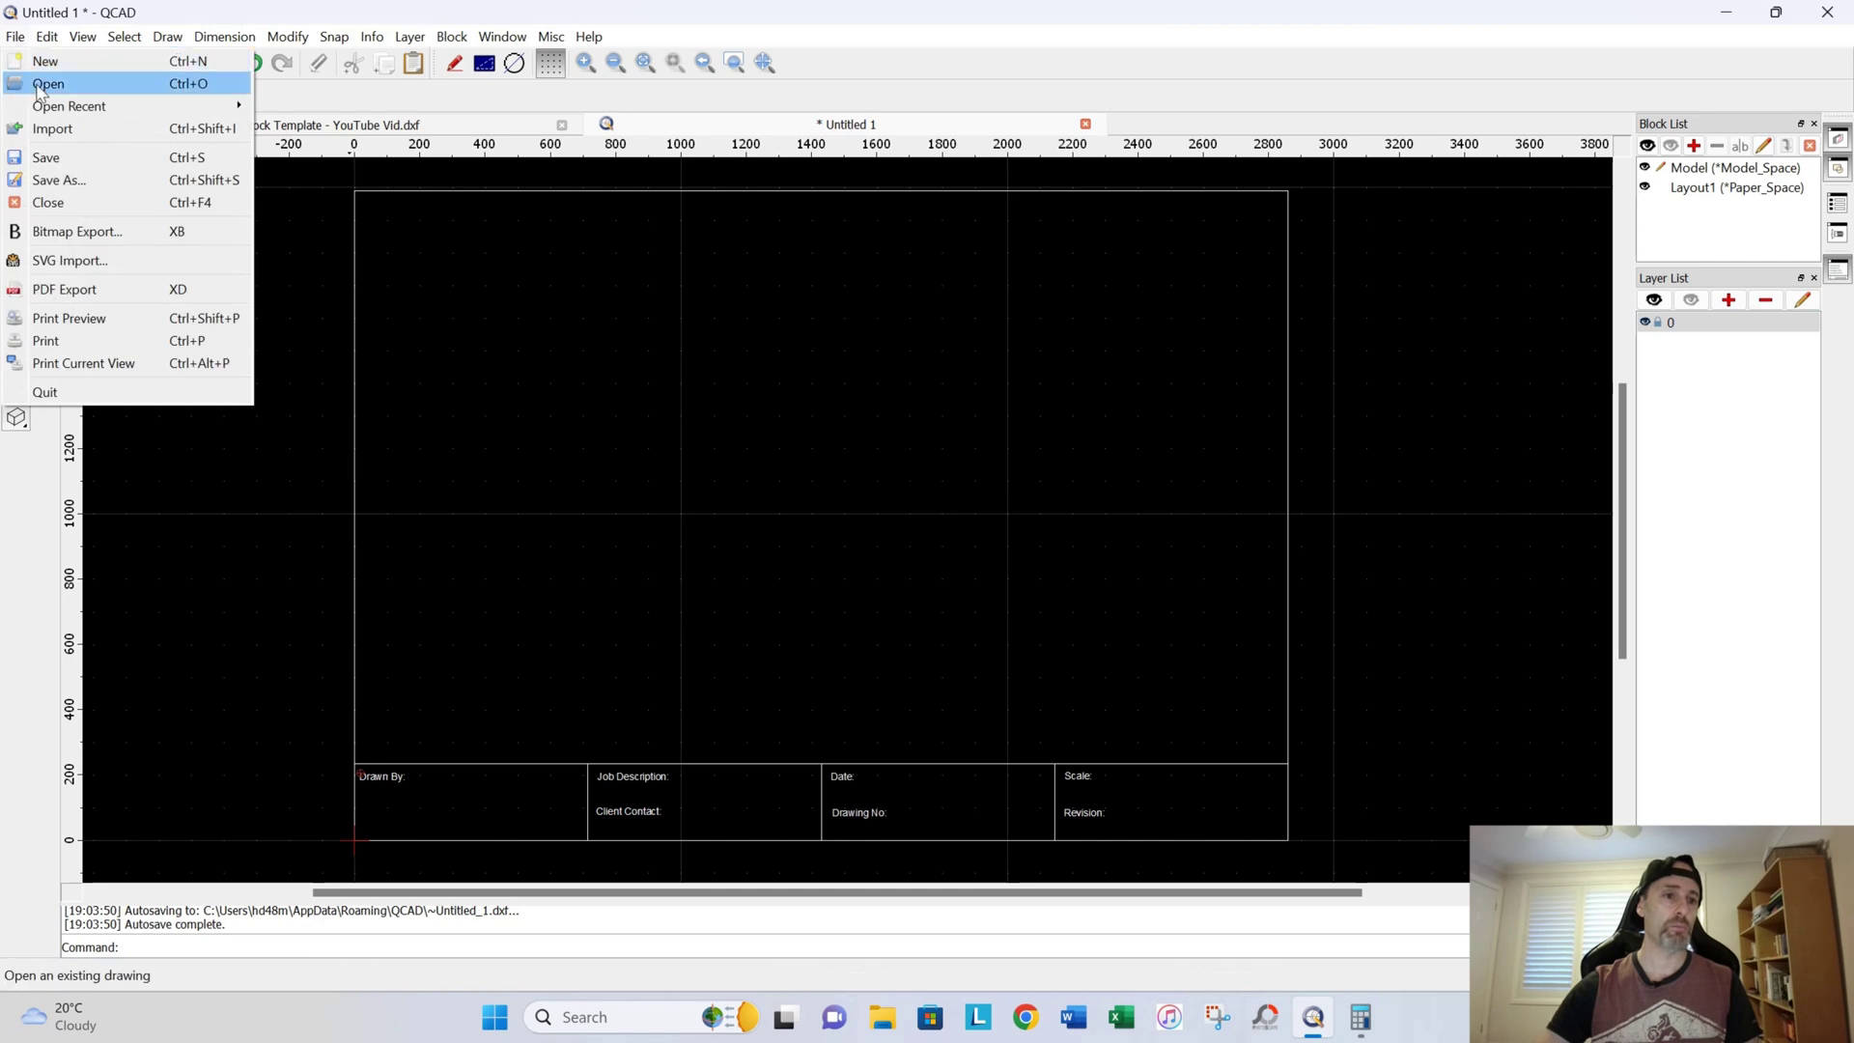
{"action": "left_click", "coordinate": [67, 180]}
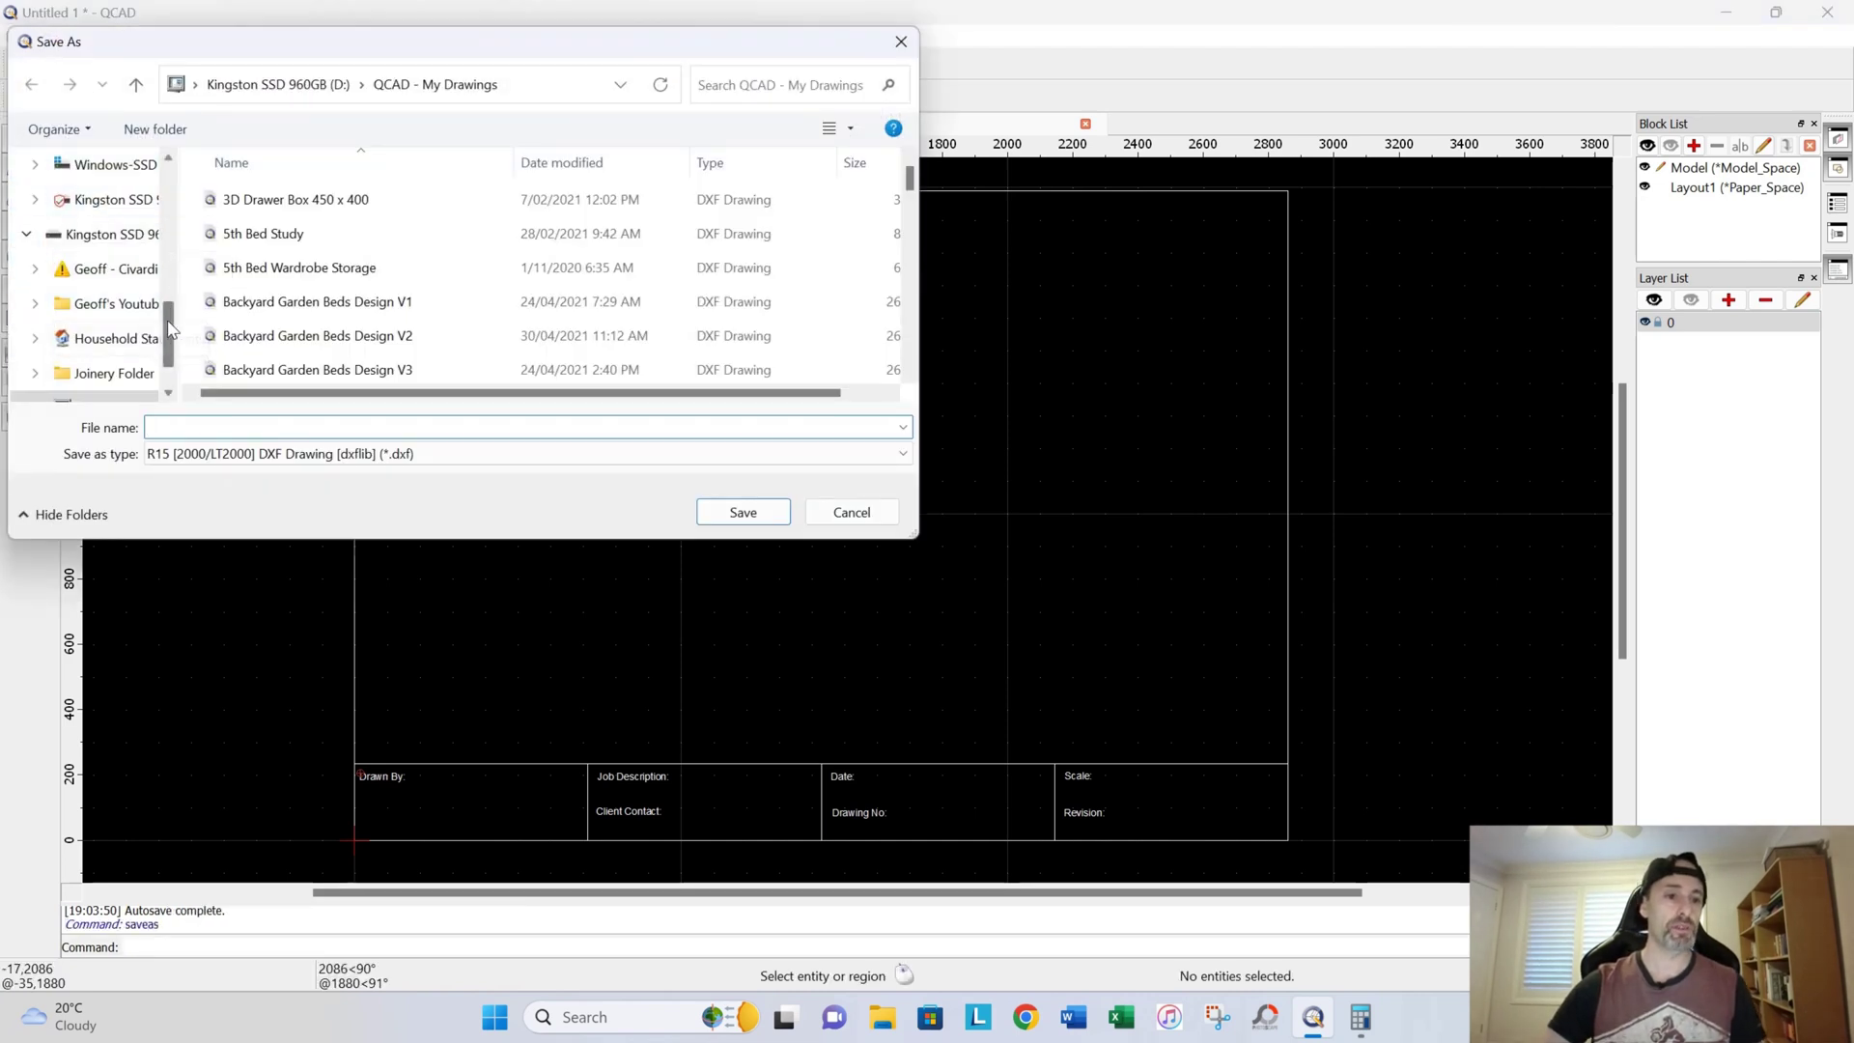
{"action": "scroll", "coordinate": [169, 328], "scroll_direction": "up", "scroll_amount": 5}
{"action": "left_click", "coordinate": [90, 234]}
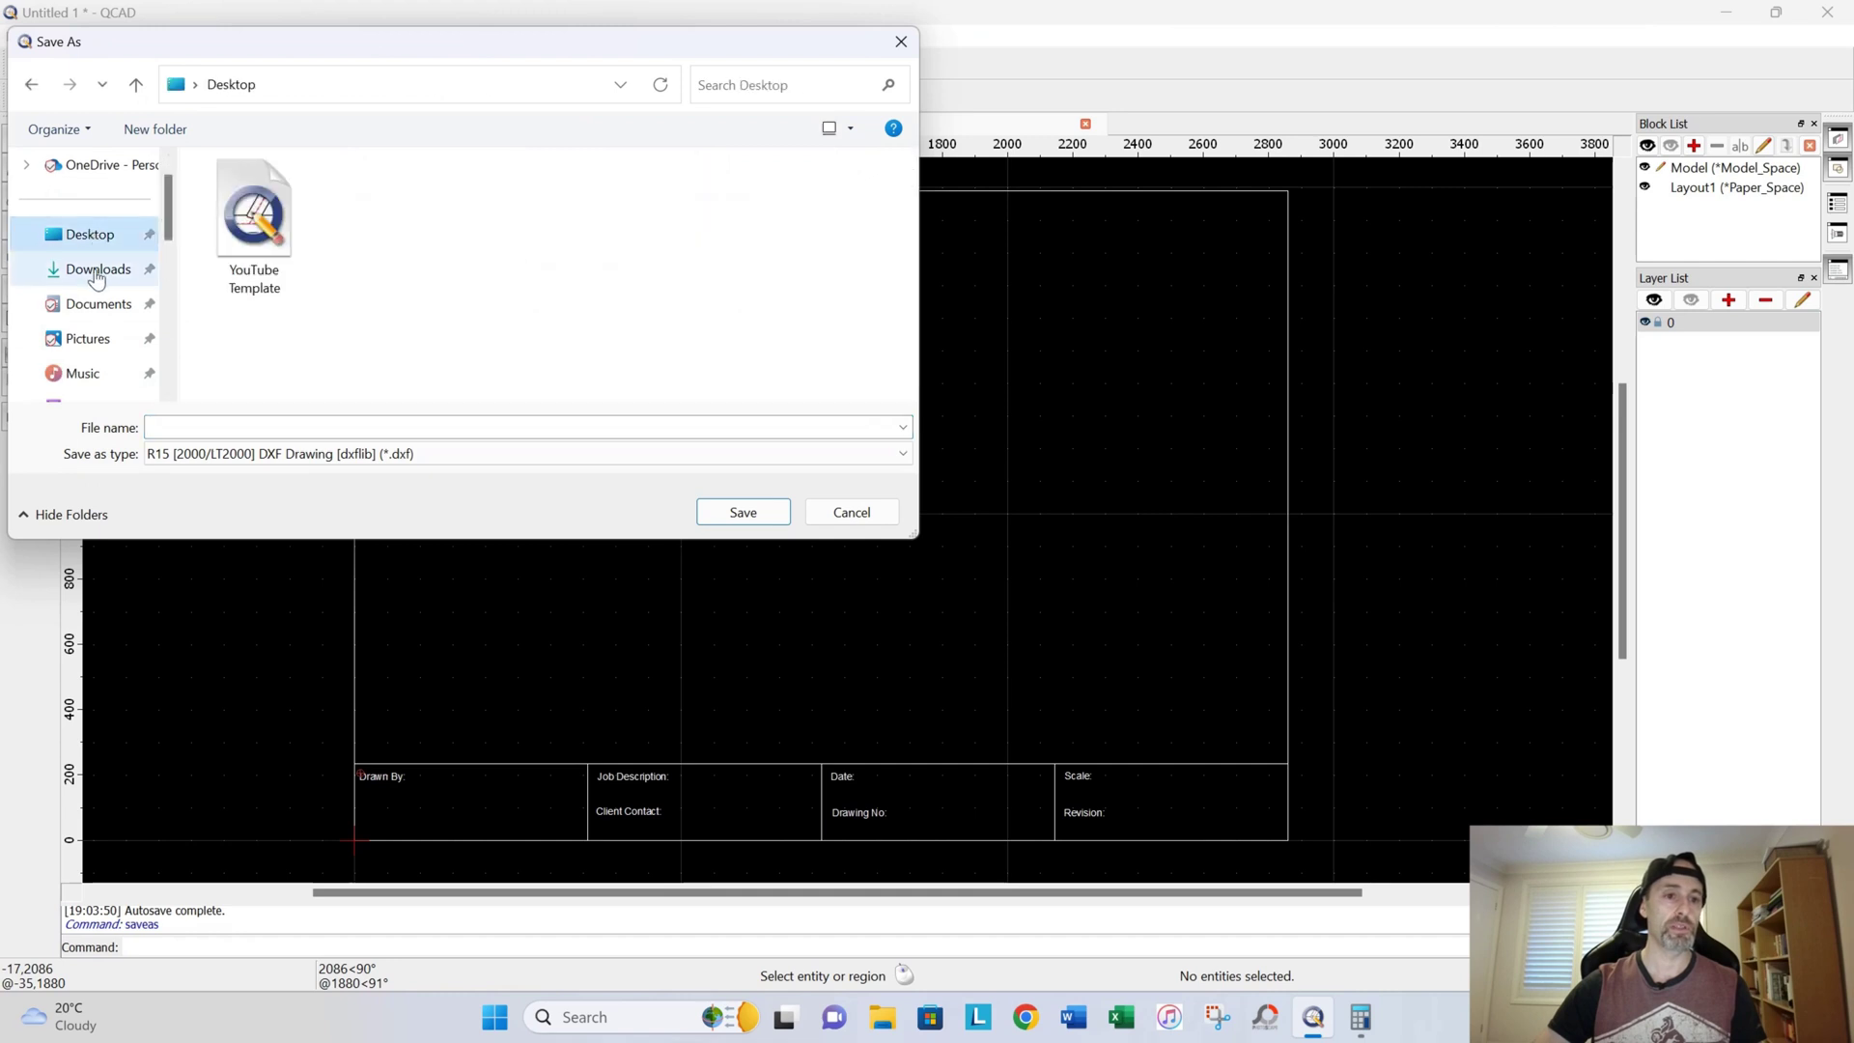
{"action": "left_click", "coordinate": [221, 426]}
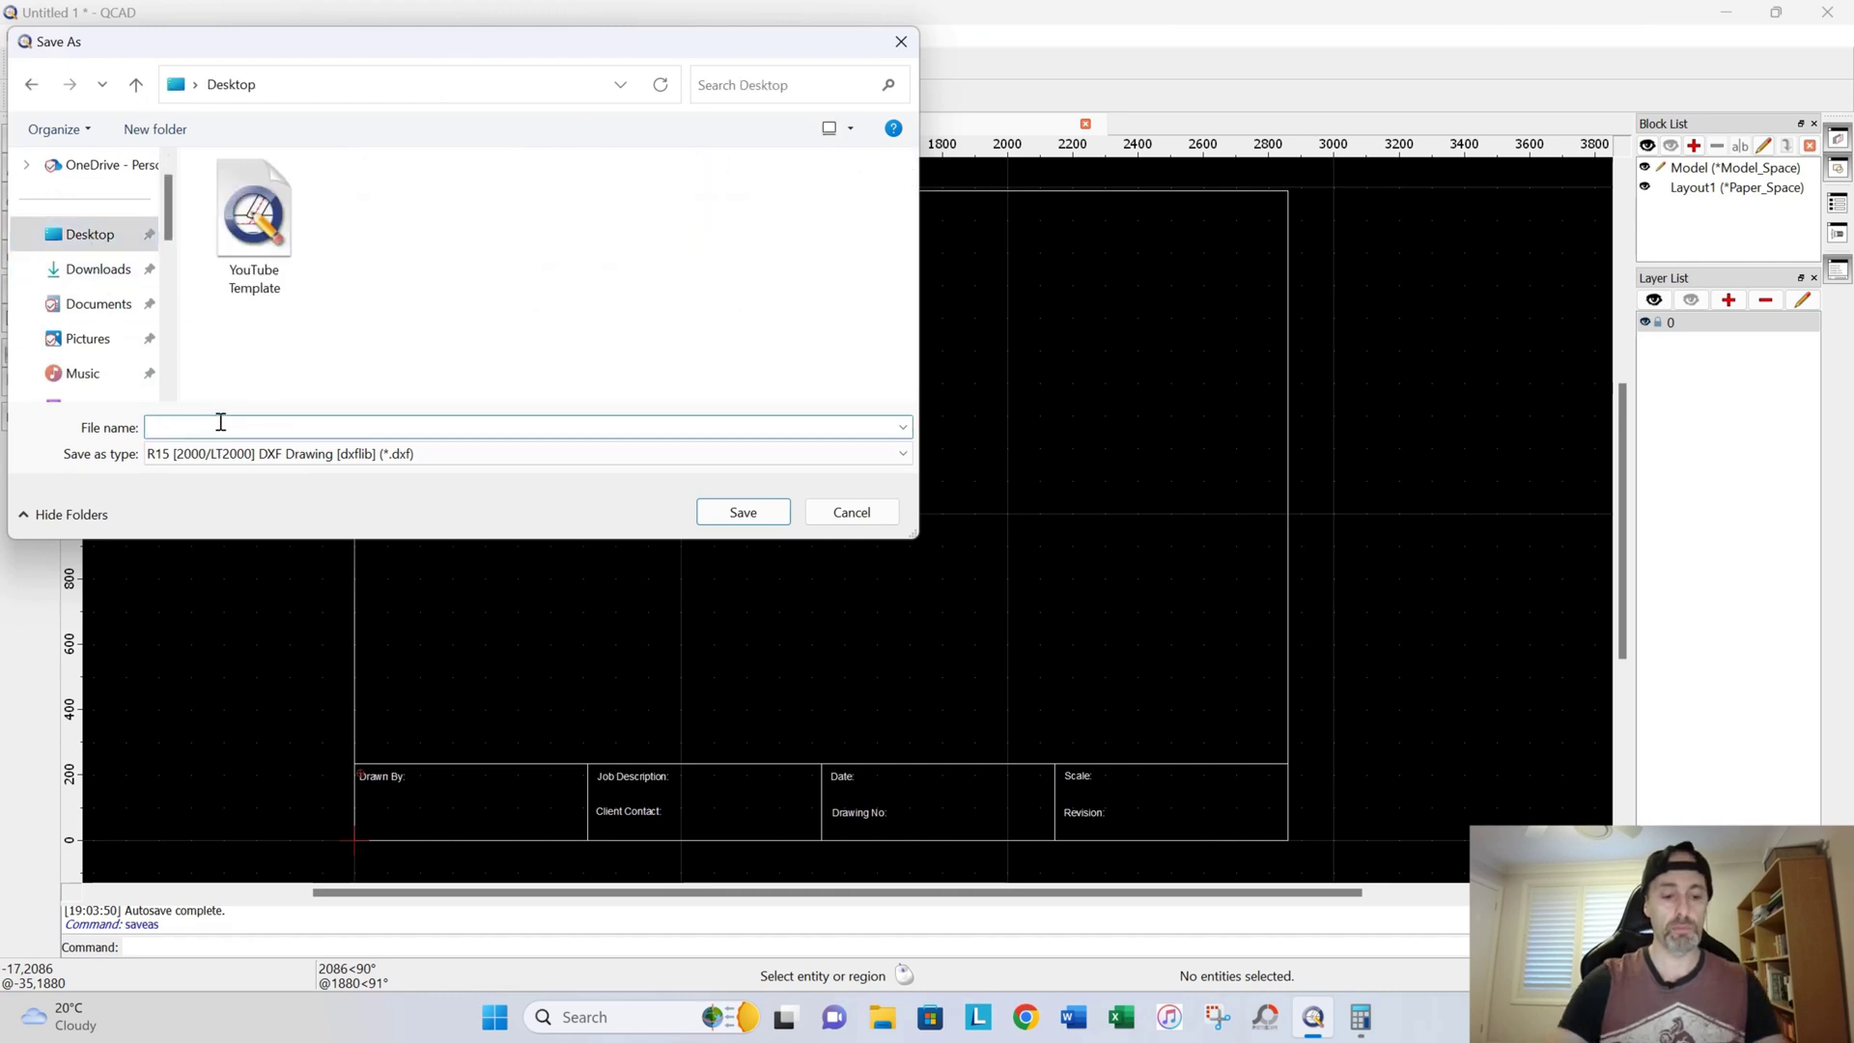
{"action": "type", "text": "Dra"}
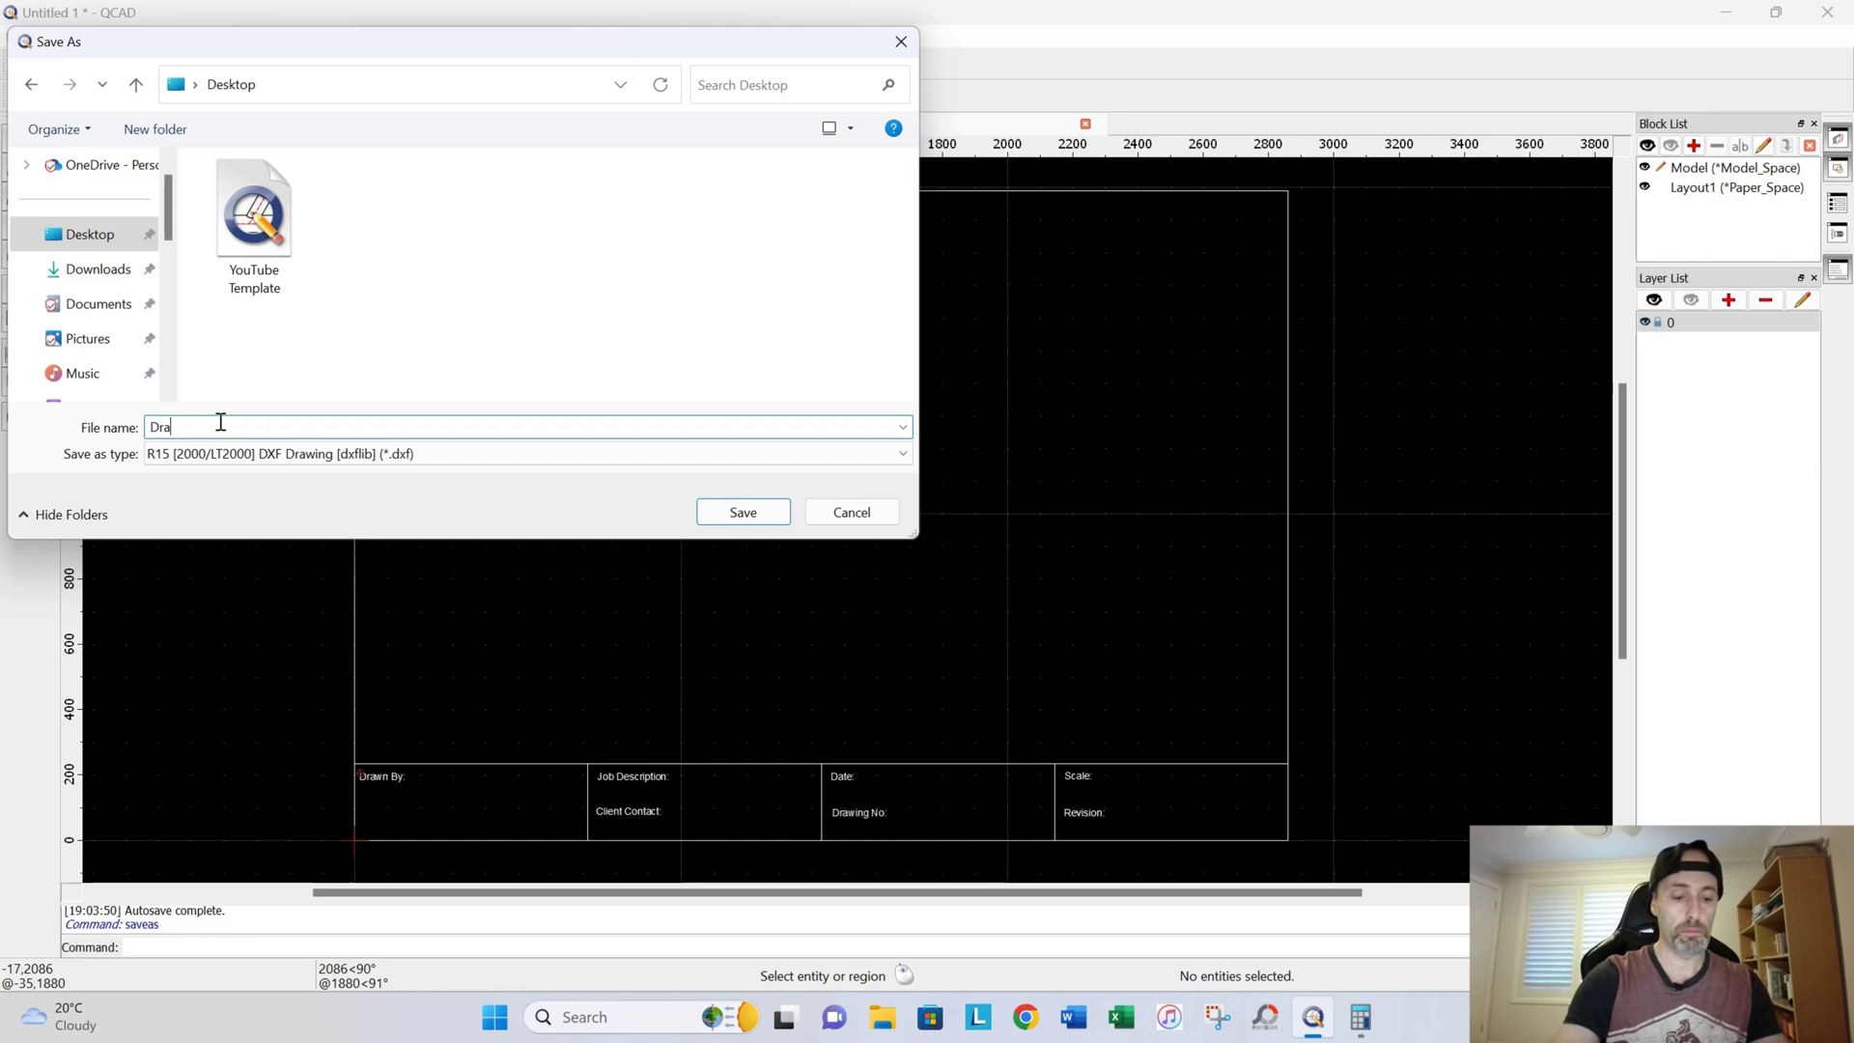
{"action": "type", "text": "wing Tem"}
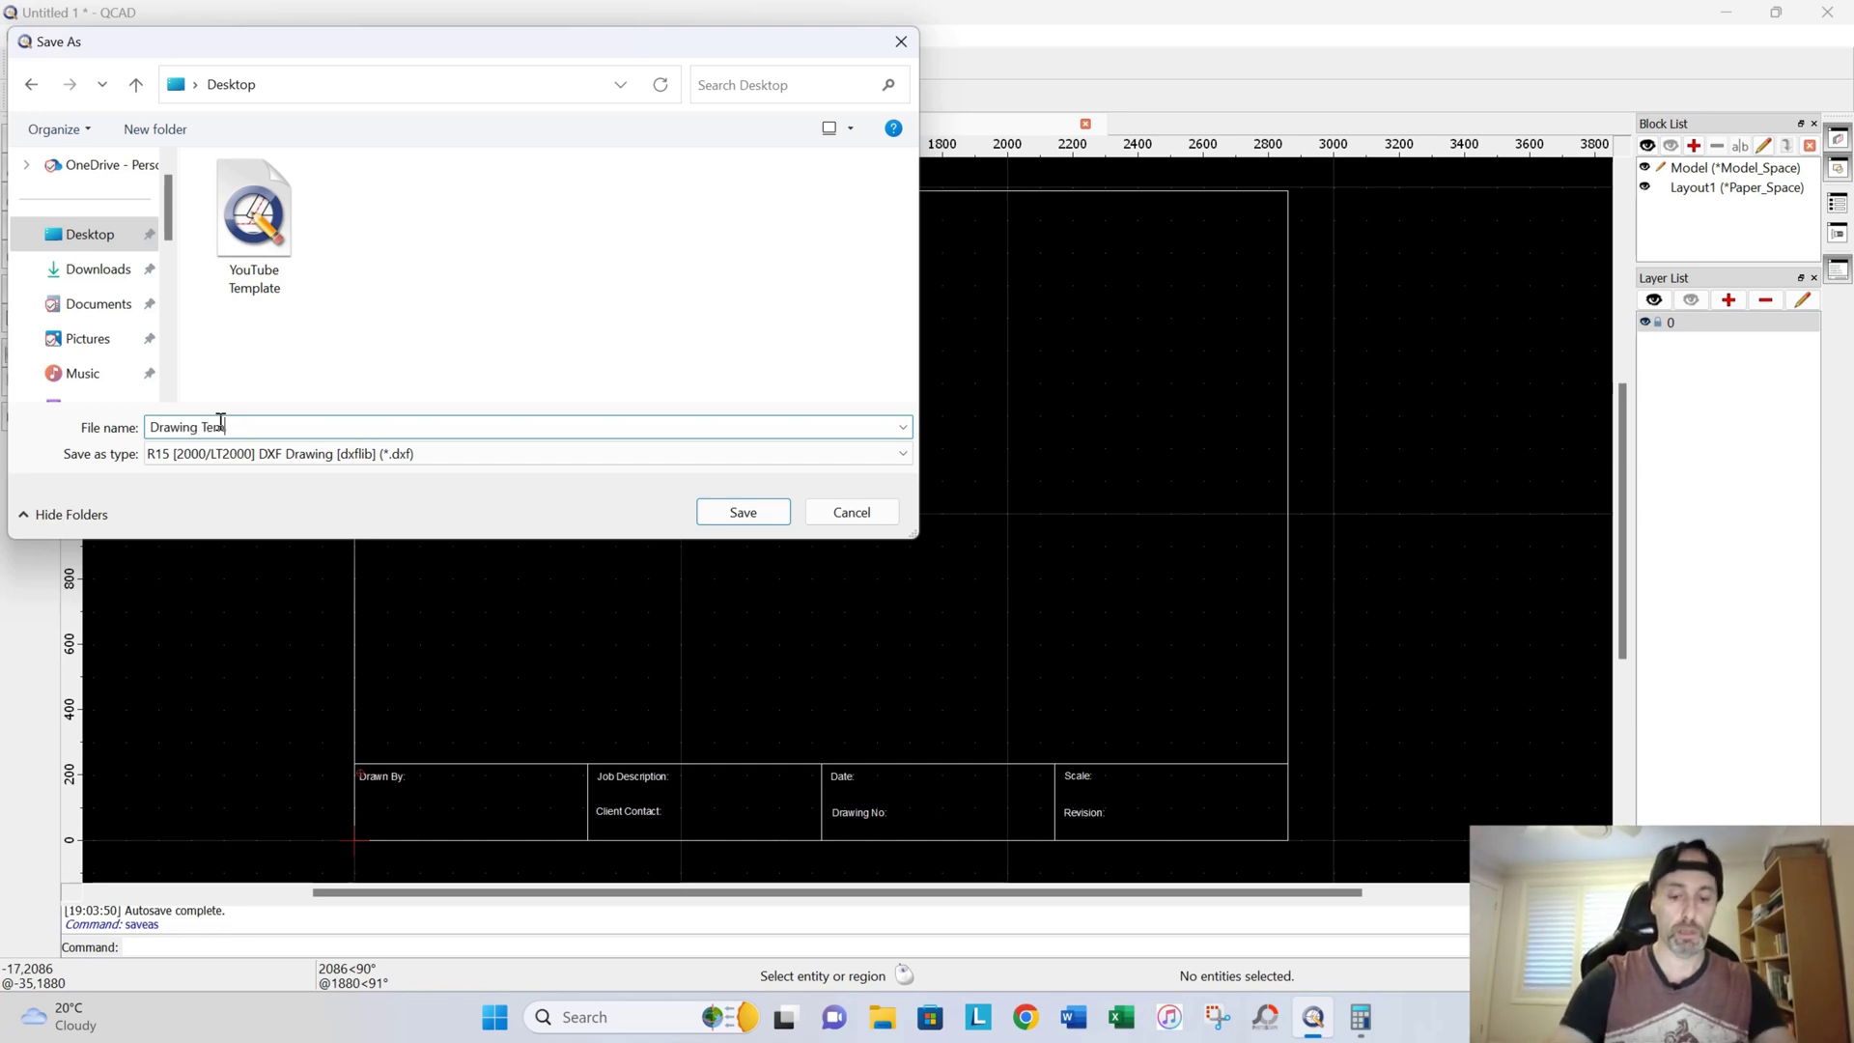
{"action": "type", "text": "plate V1"}
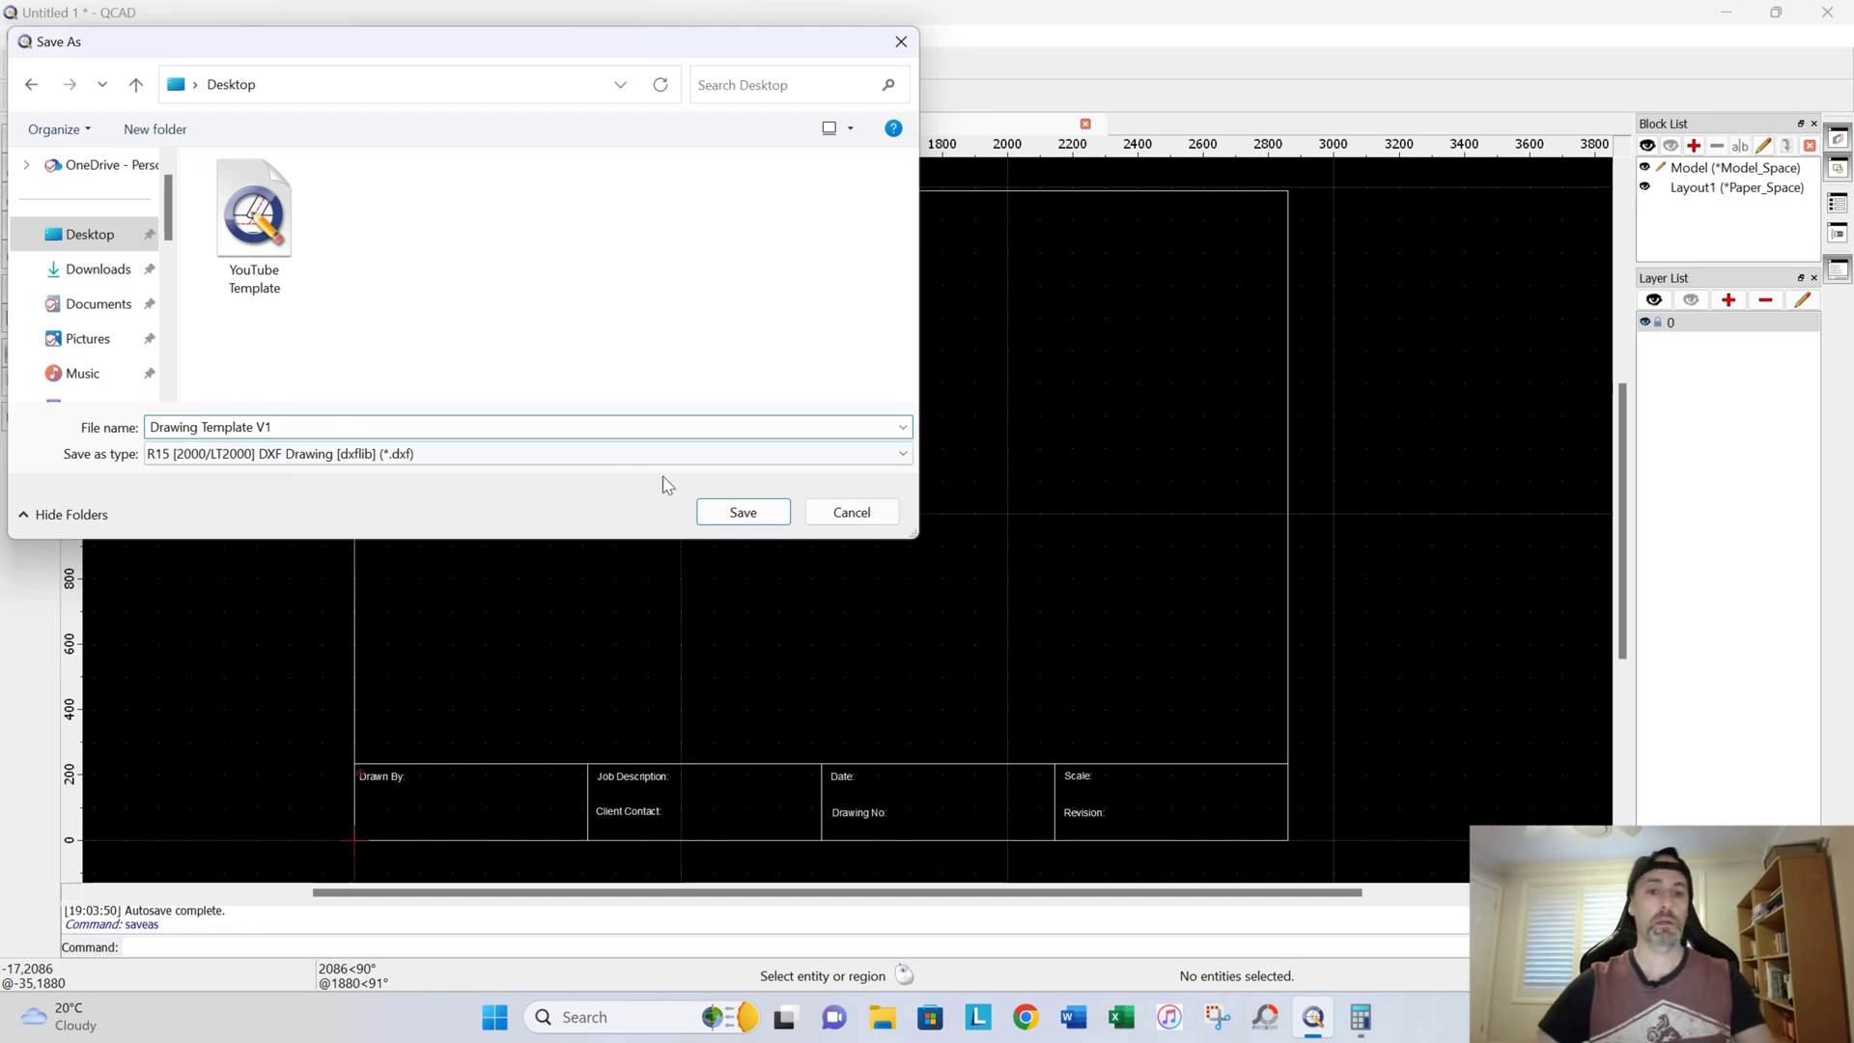
{"action": "left_click", "coordinate": [722, 517]}
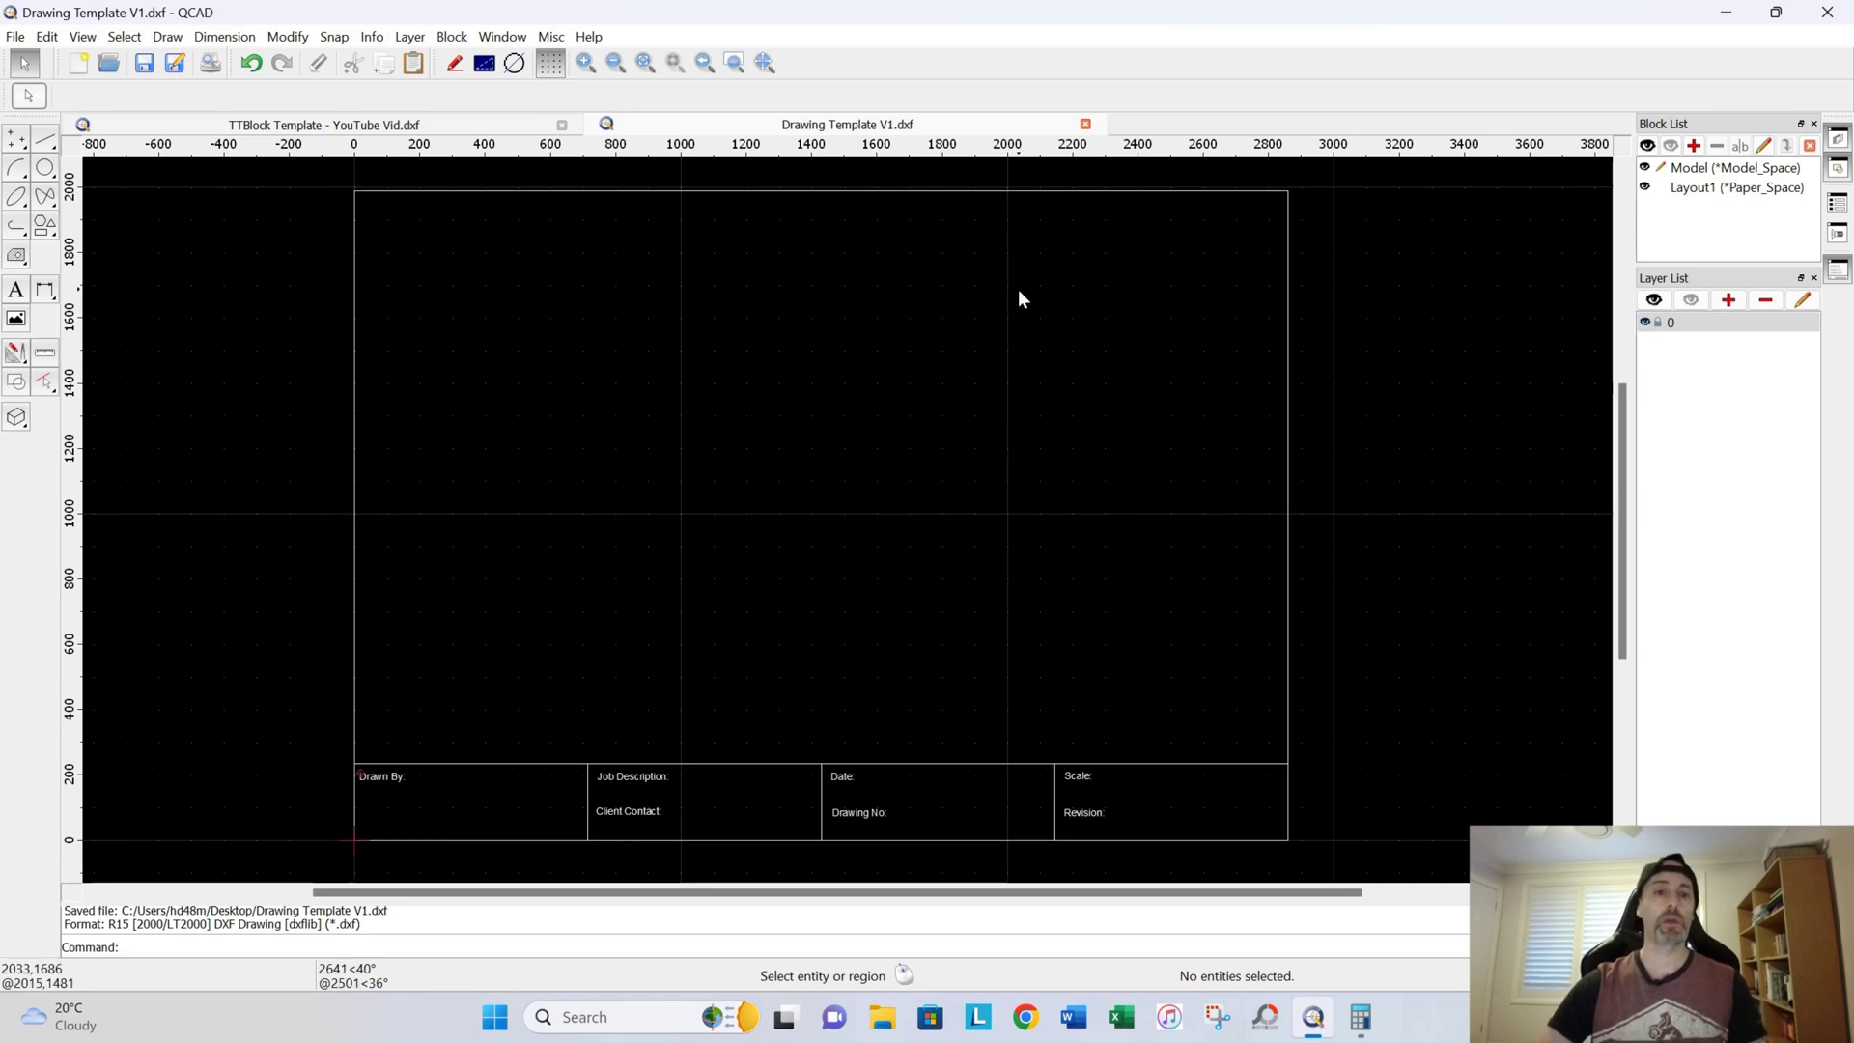
Step: Open the Cabinet Run.dxf drawing from the file list
{"action": "left_click", "coordinate": [109, 64]}
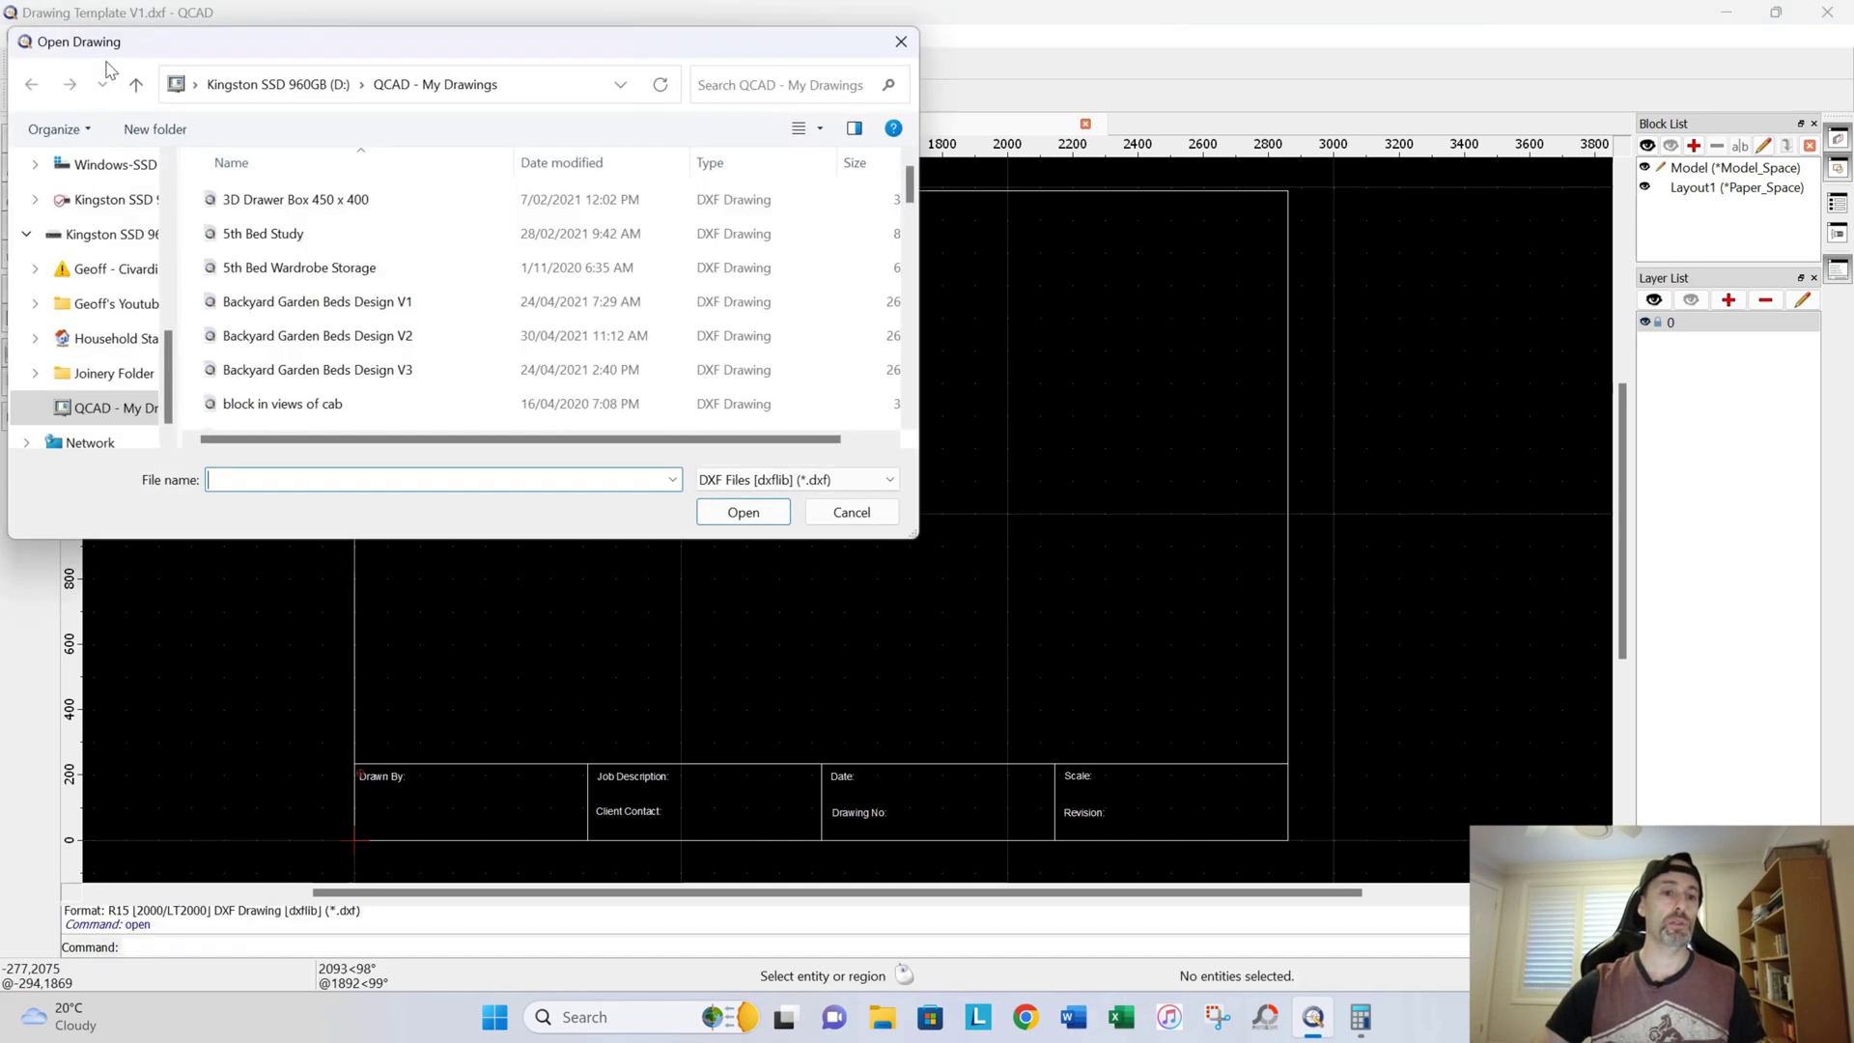
{"action": "scroll", "coordinate": [253, 253], "scroll_direction": "down", "scroll_amount": 10}
{"action": "scroll", "coordinate": [256, 253], "scroll_direction": "down", "scroll_amount": 2}
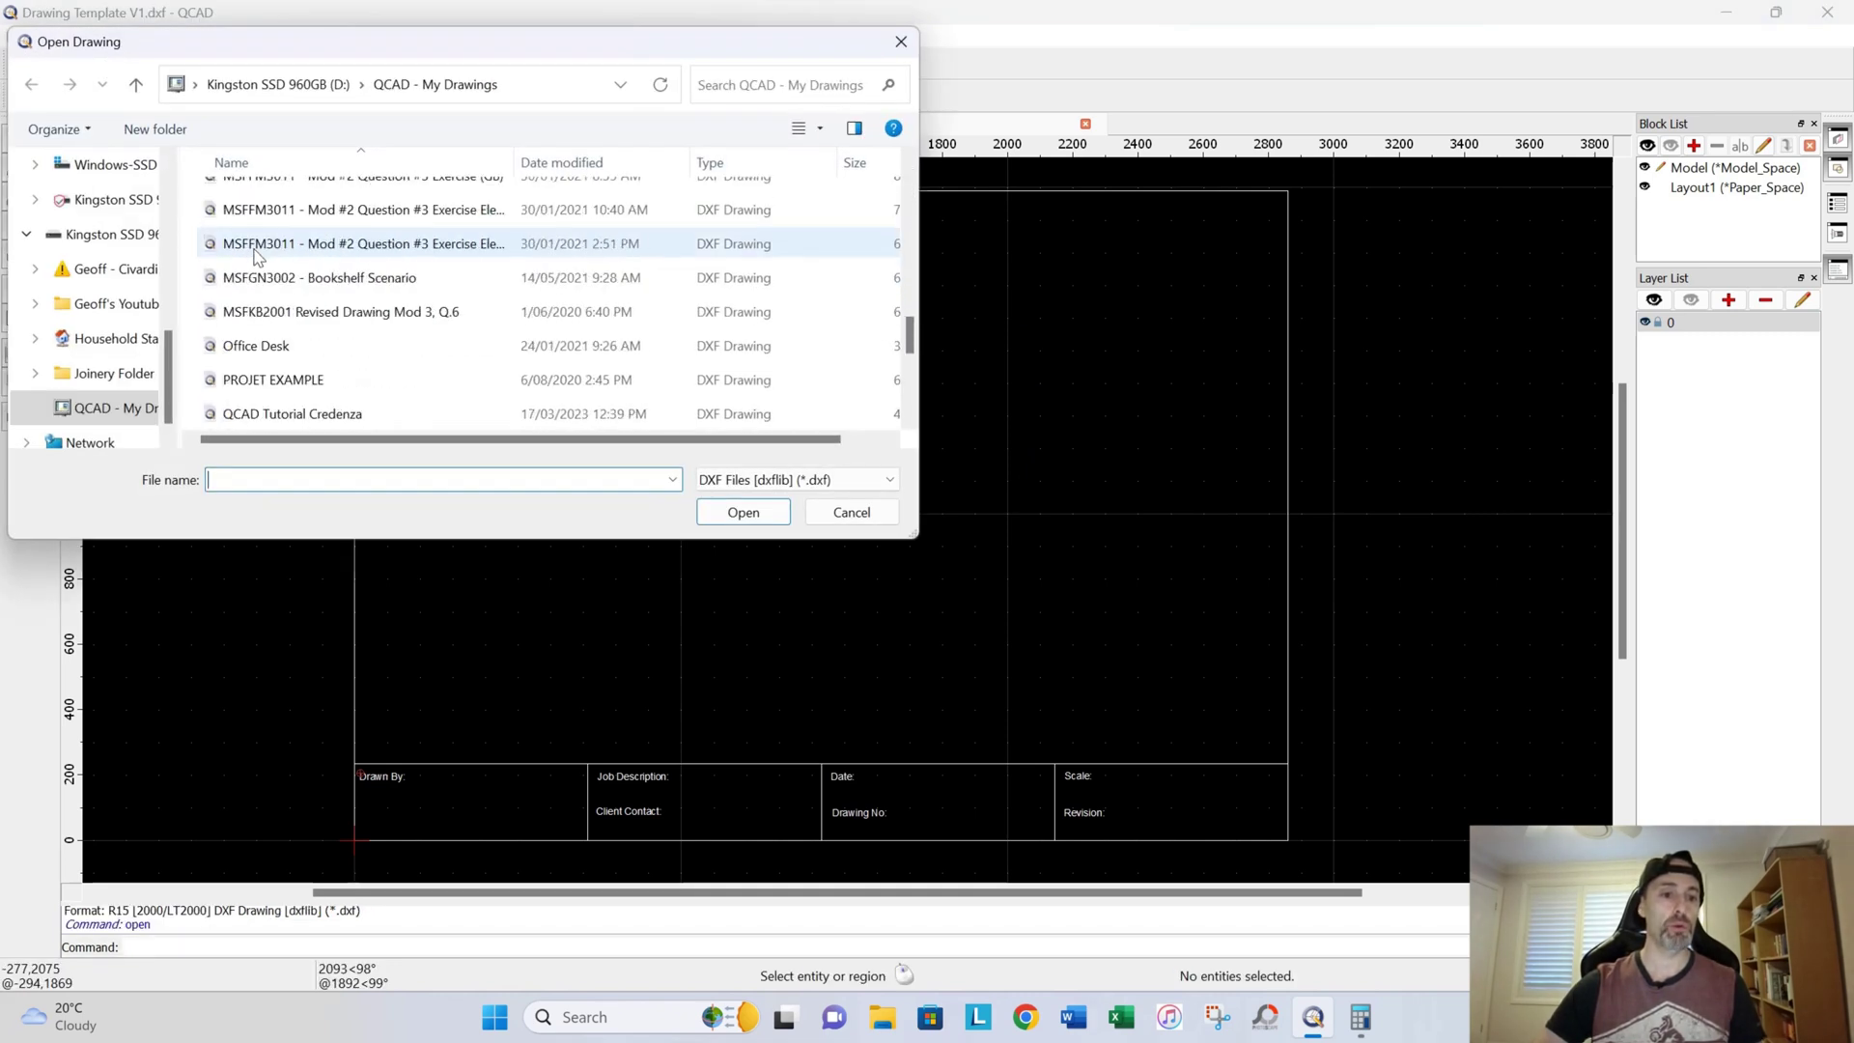
{"action": "scroll", "coordinate": [256, 253], "scroll_direction": "down", "scroll_amount": 3}
{"action": "scroll", "coordinate": [256, 253], "scroll_direction": "up", "scroll_amount": 1}
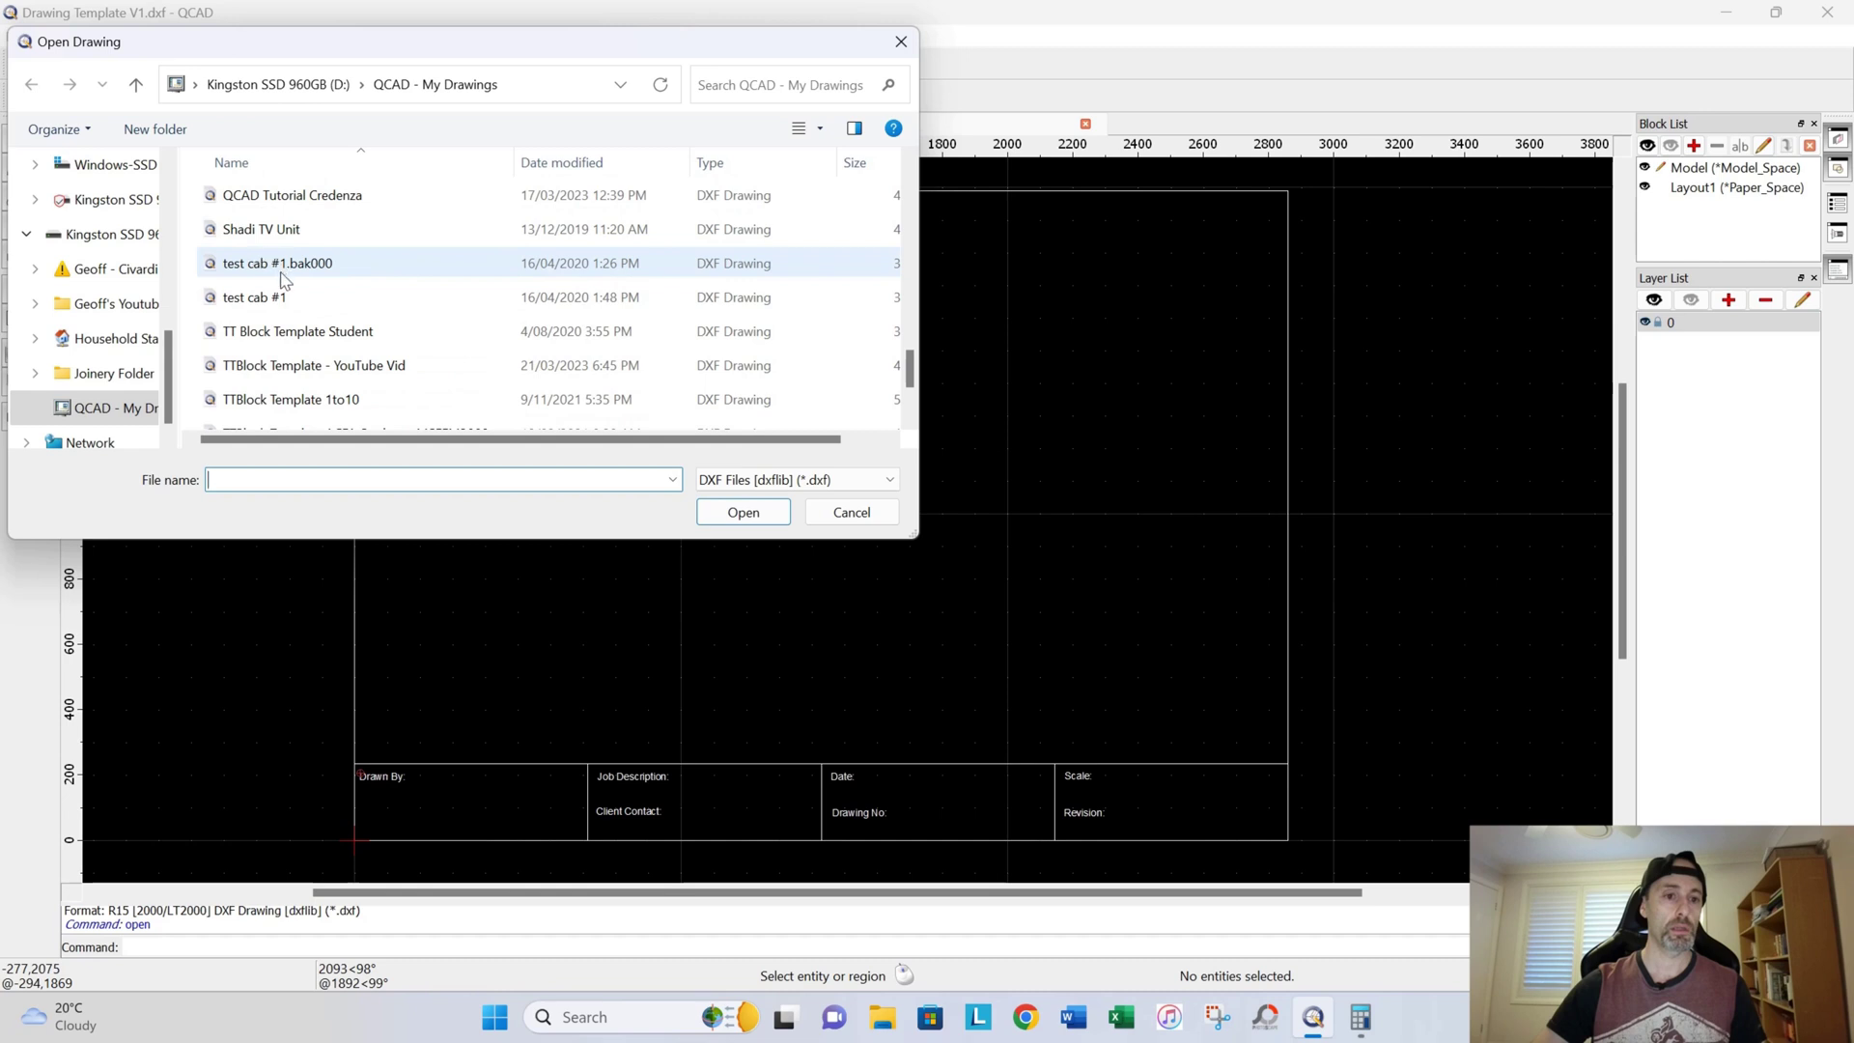
{"action": "scroll", "coordinate": [317, 355], "scroll_direction": "down", "scroll_amount": 2}
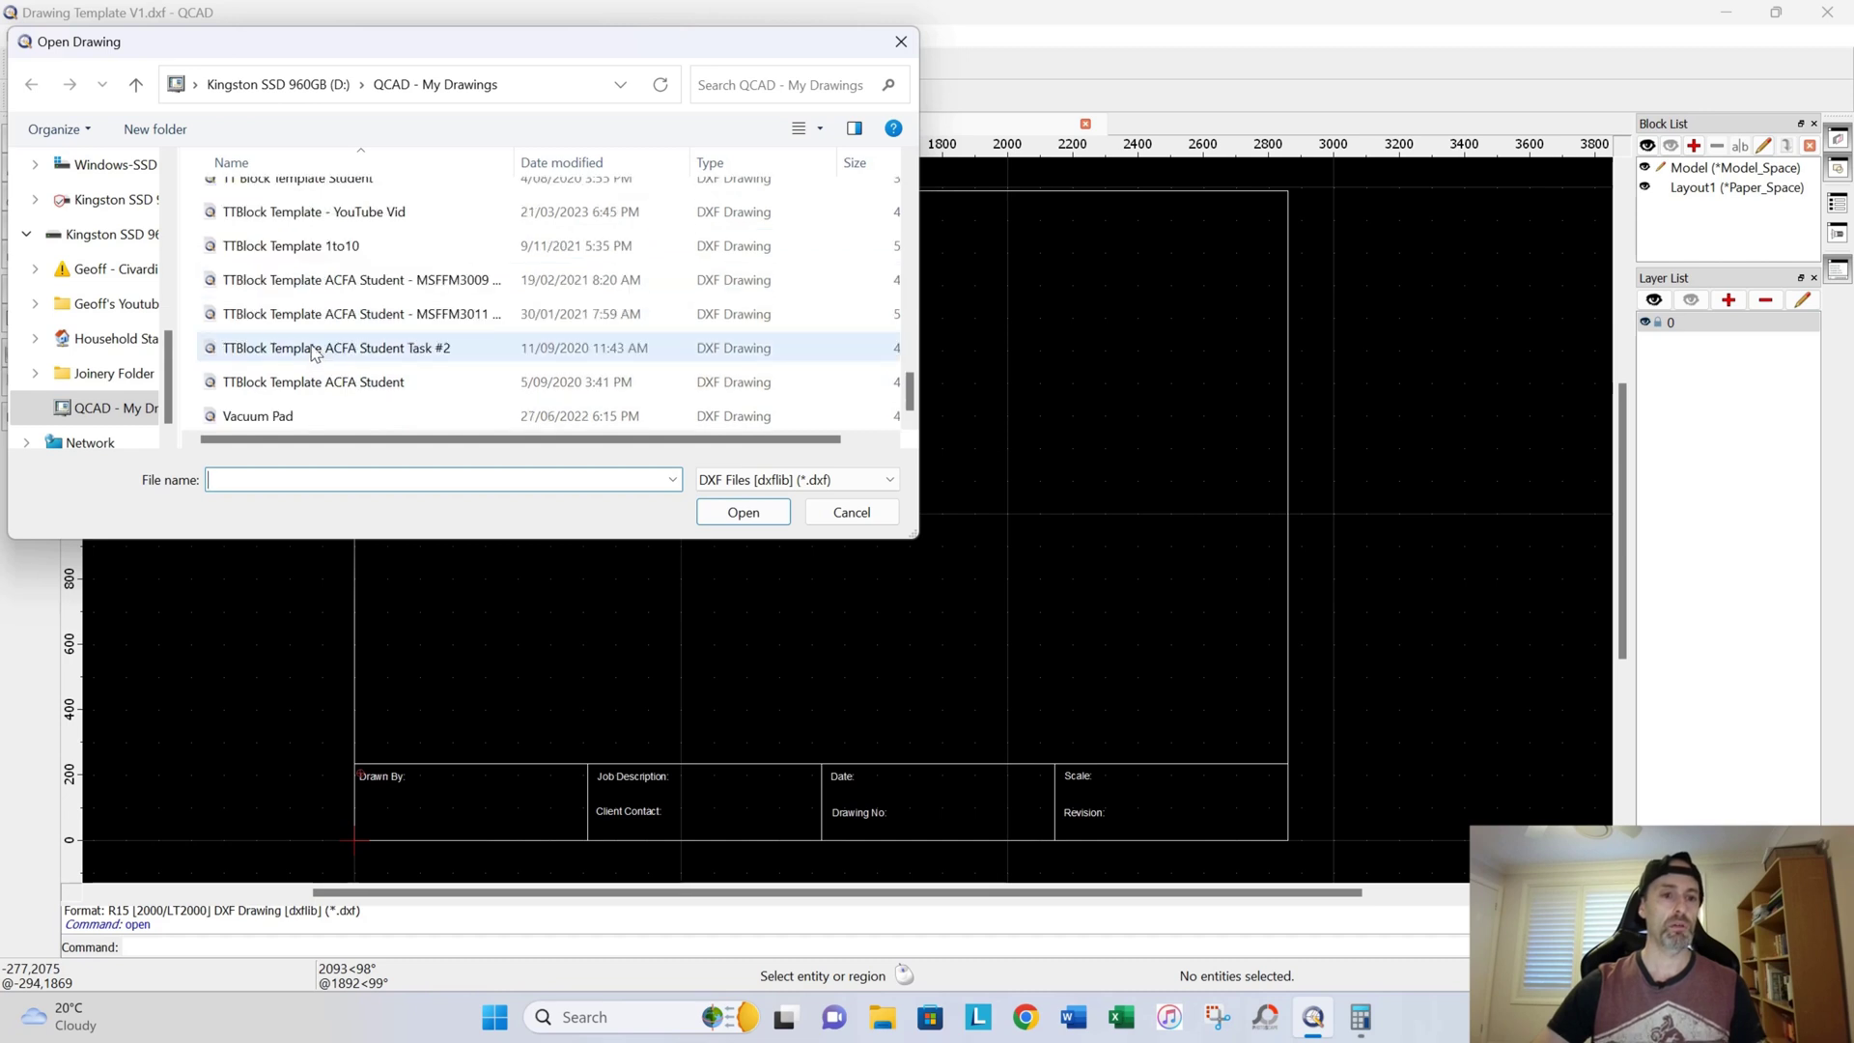
{"action": "scroll", "coordinate": [300, 348], "scroll_direction": "up", "scroll_amount": 2}
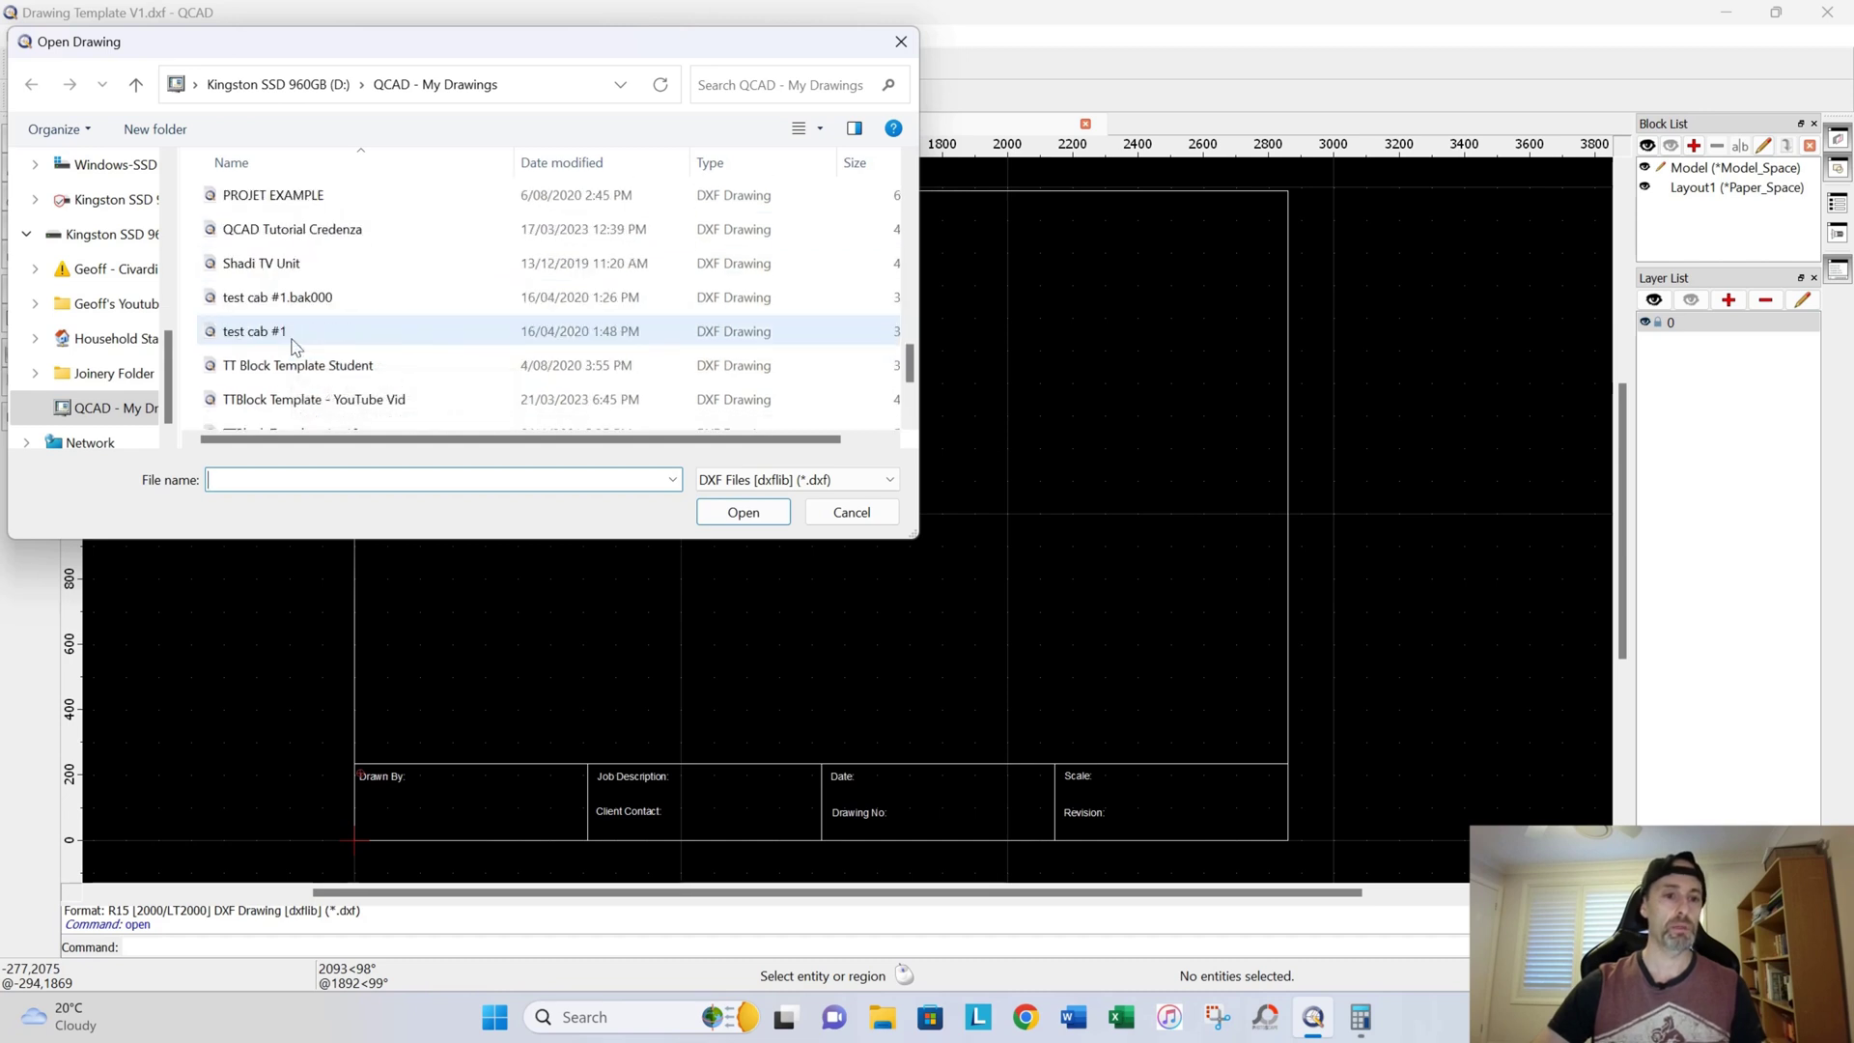
{"action": "scroll", "coordinate": [295, 348], "scroll_direction": "up", "scroll_amount": 1}
{"action": "scroll", "coordinate": [294, 346], "scroll_direction": "up", "scroll_amount": 8}
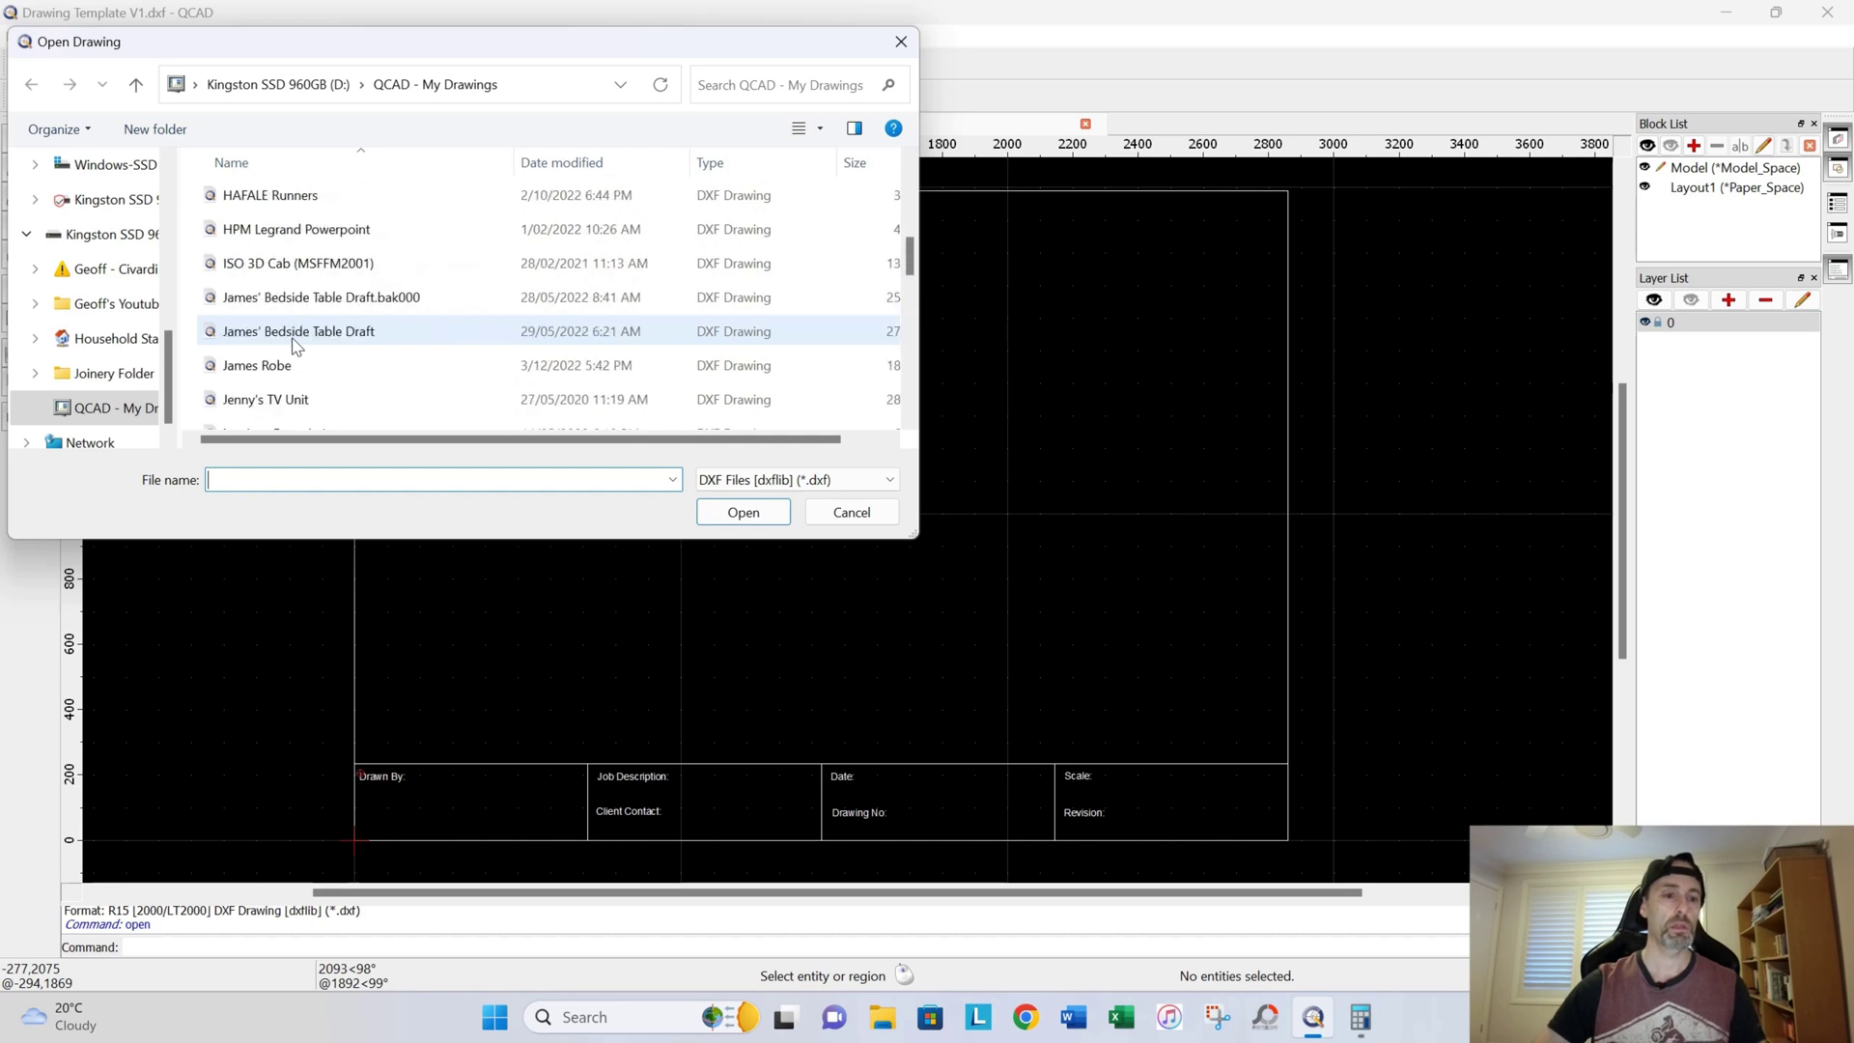
{"action": "scroll", "coordinate": [290, 347], "scroll_direction": "up", "scroll_amount": 2}
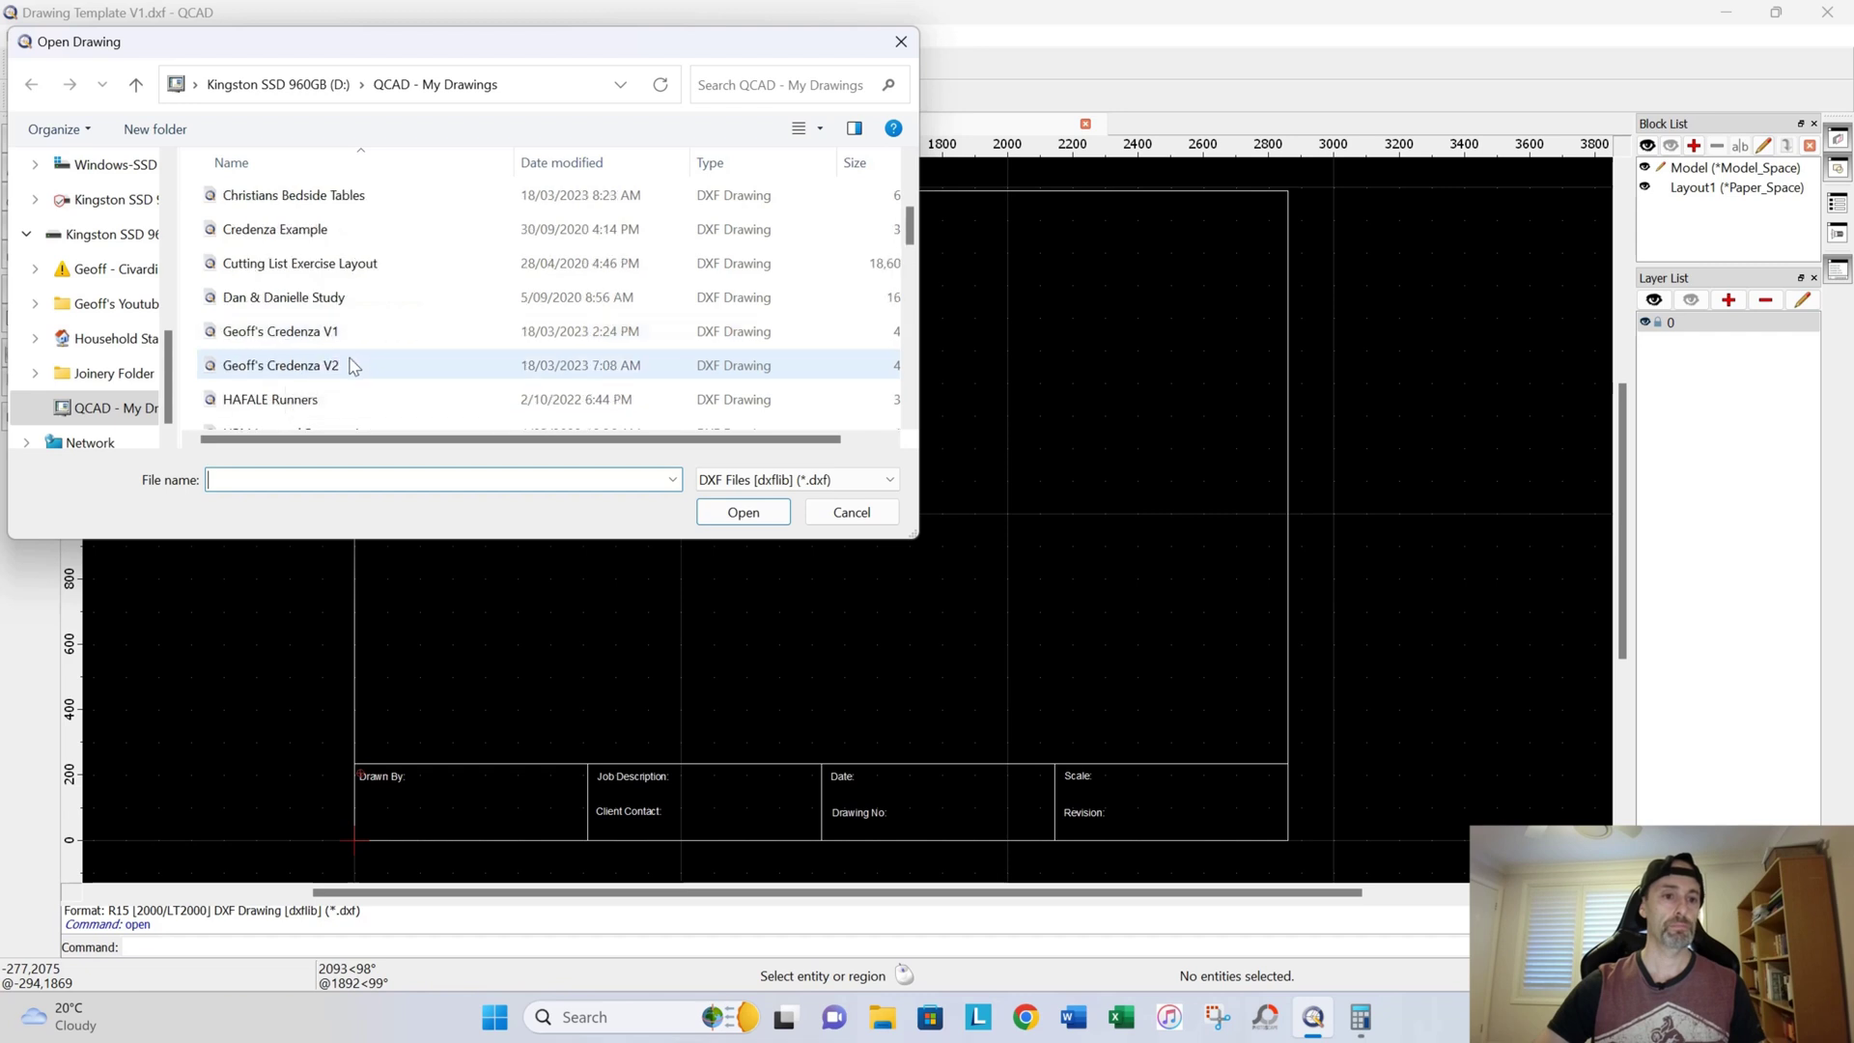
{"action": "scroll", "coordinate": [295, 305], "scroll_direction": "up", "scroll_amount": 1}
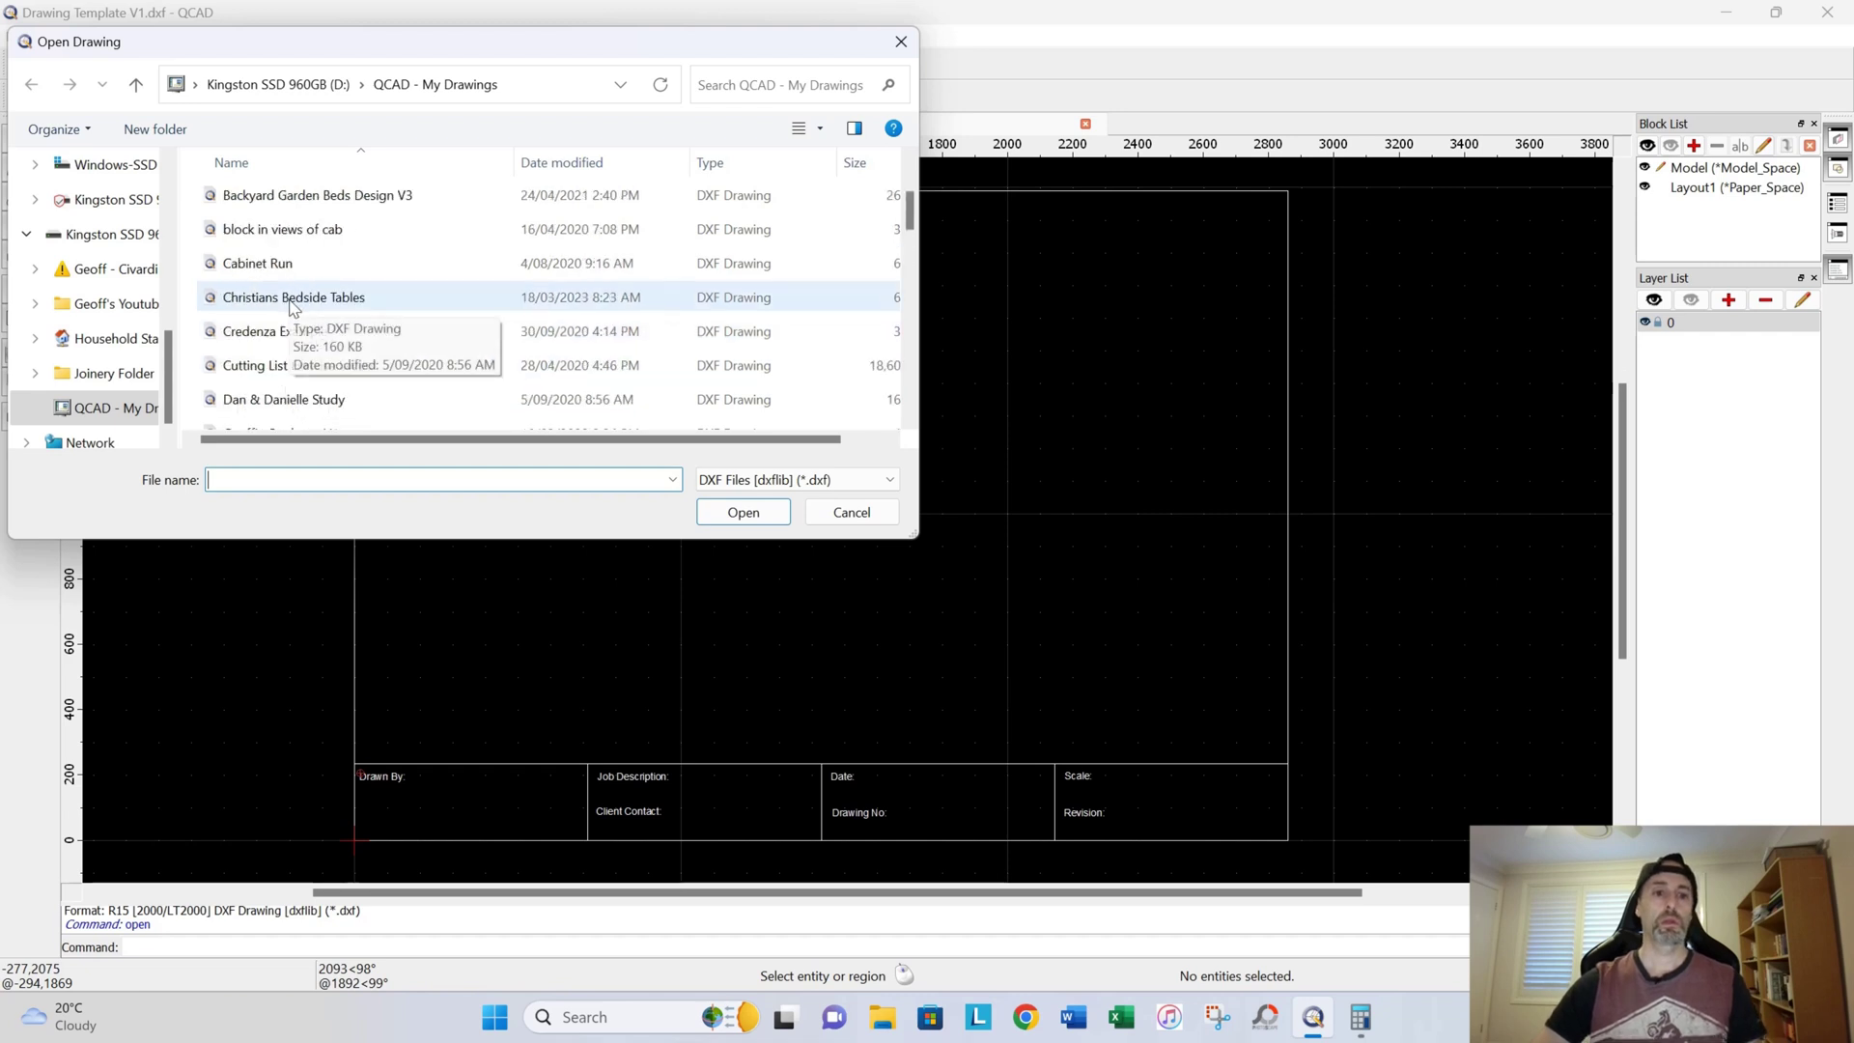
{"action": "left_click", "coordinate": [259, 263]}
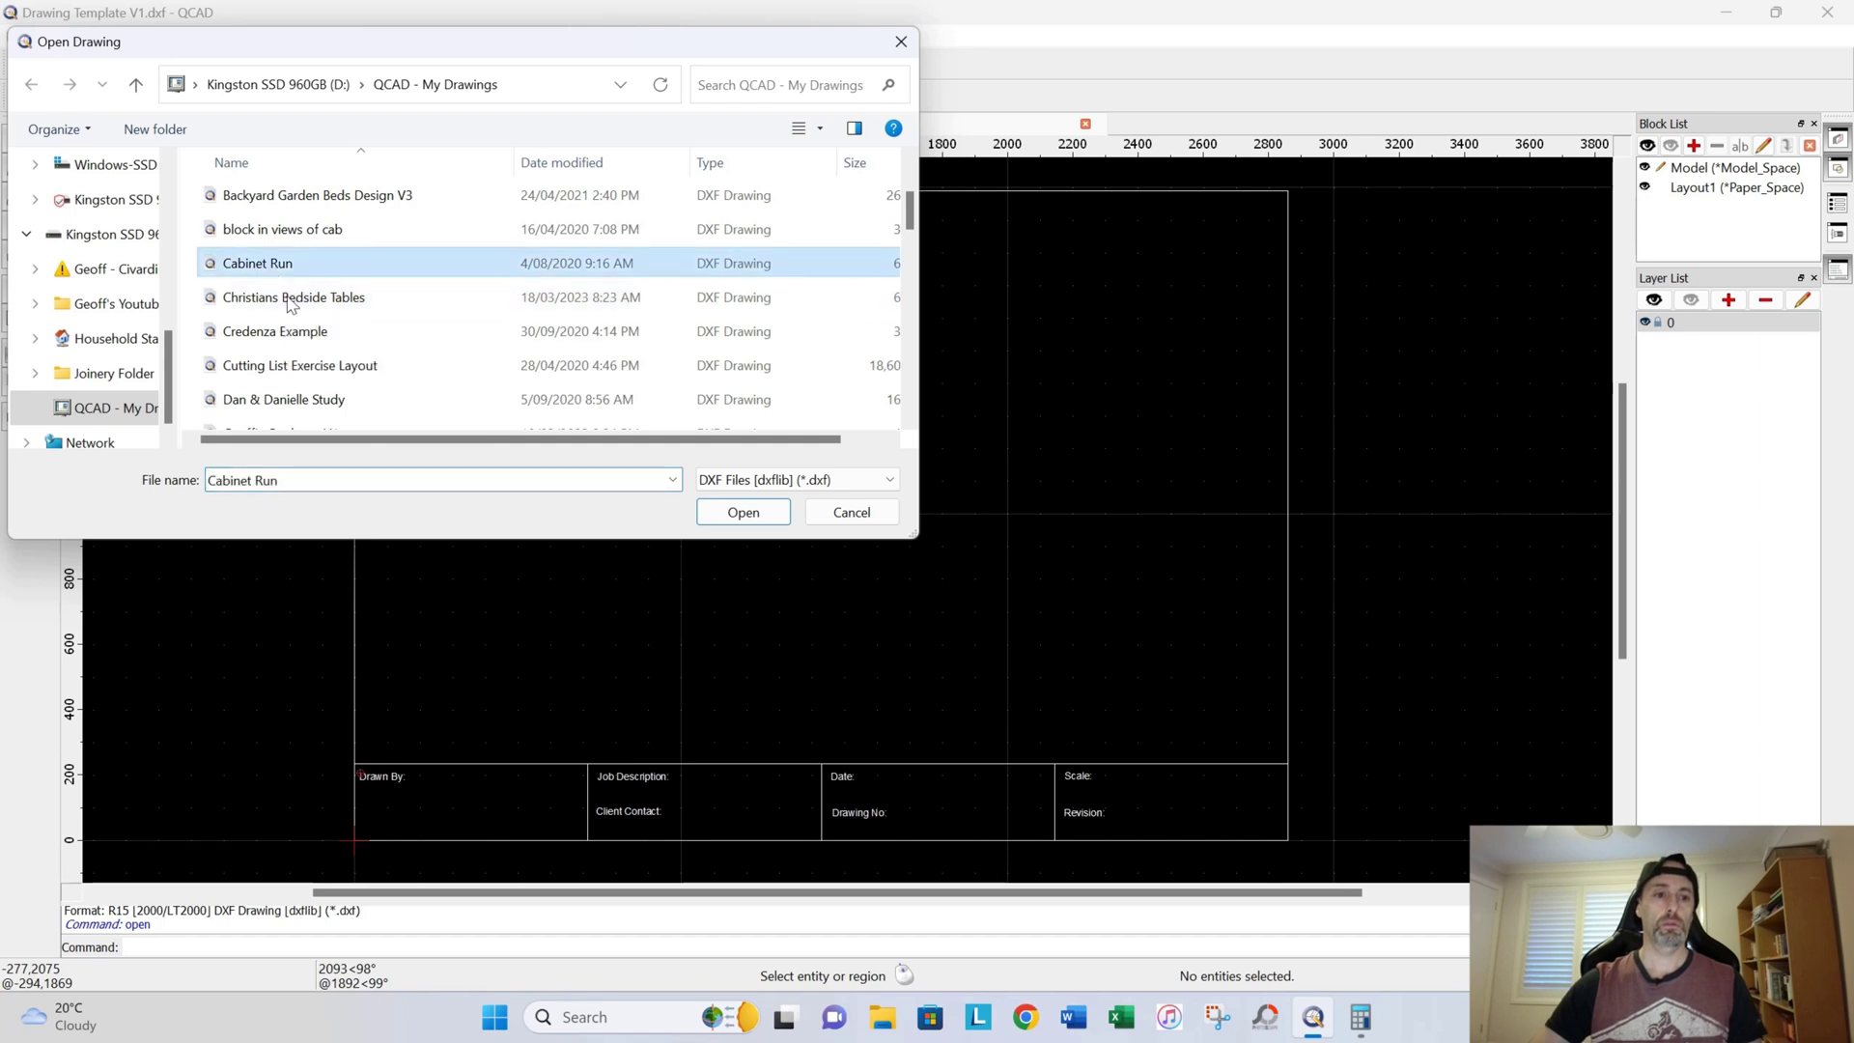
{"action": "left_click", "coordinate": [723, 513]}
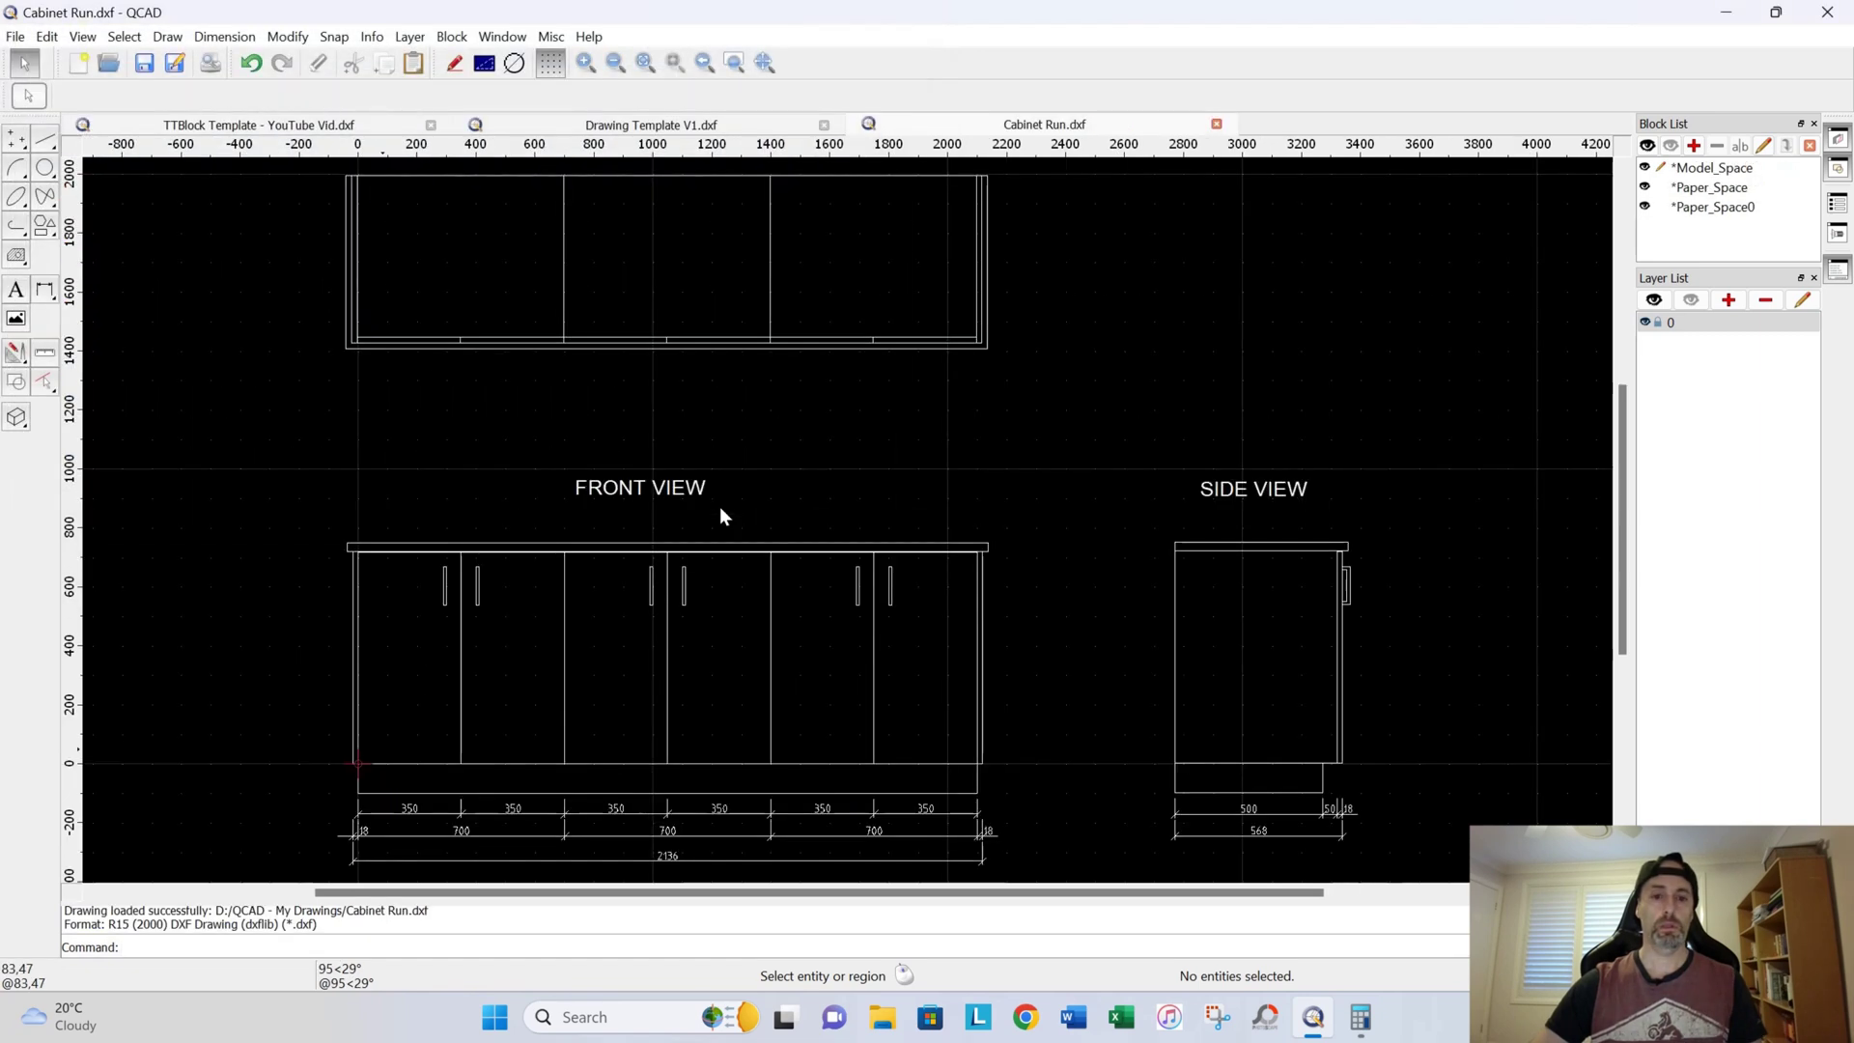
Step: Show Cabinet Run.dxf in print preview at 1:1 scale
{"action": "mouse_move", "coordinate": [721, 502]}
{"action": "middle_mouse_down"}
{"action": "mouse_move", "coordinate": [722, 450]}
{"action": "mouse_move", "coordinate": [692, 495]}
{"action": "middle_mouse_up"}
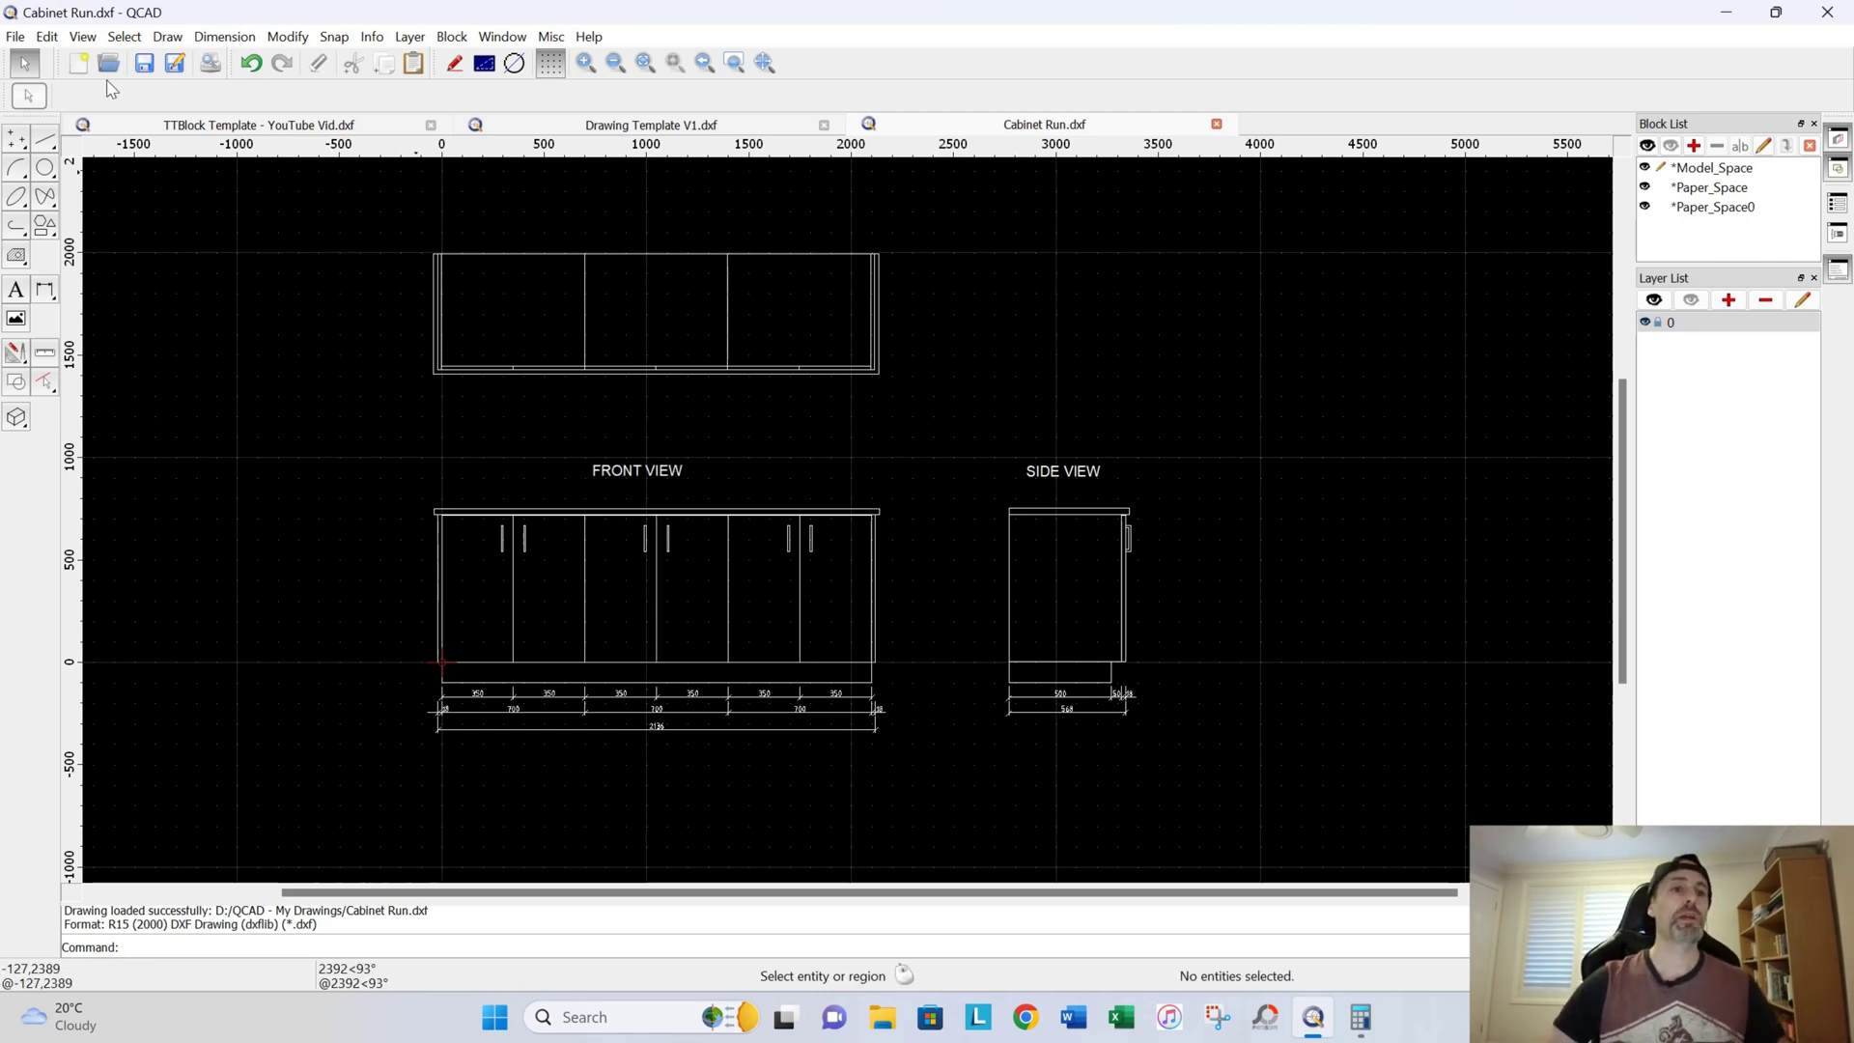
{"action": "left_click", "coordinate": [16, 38]}
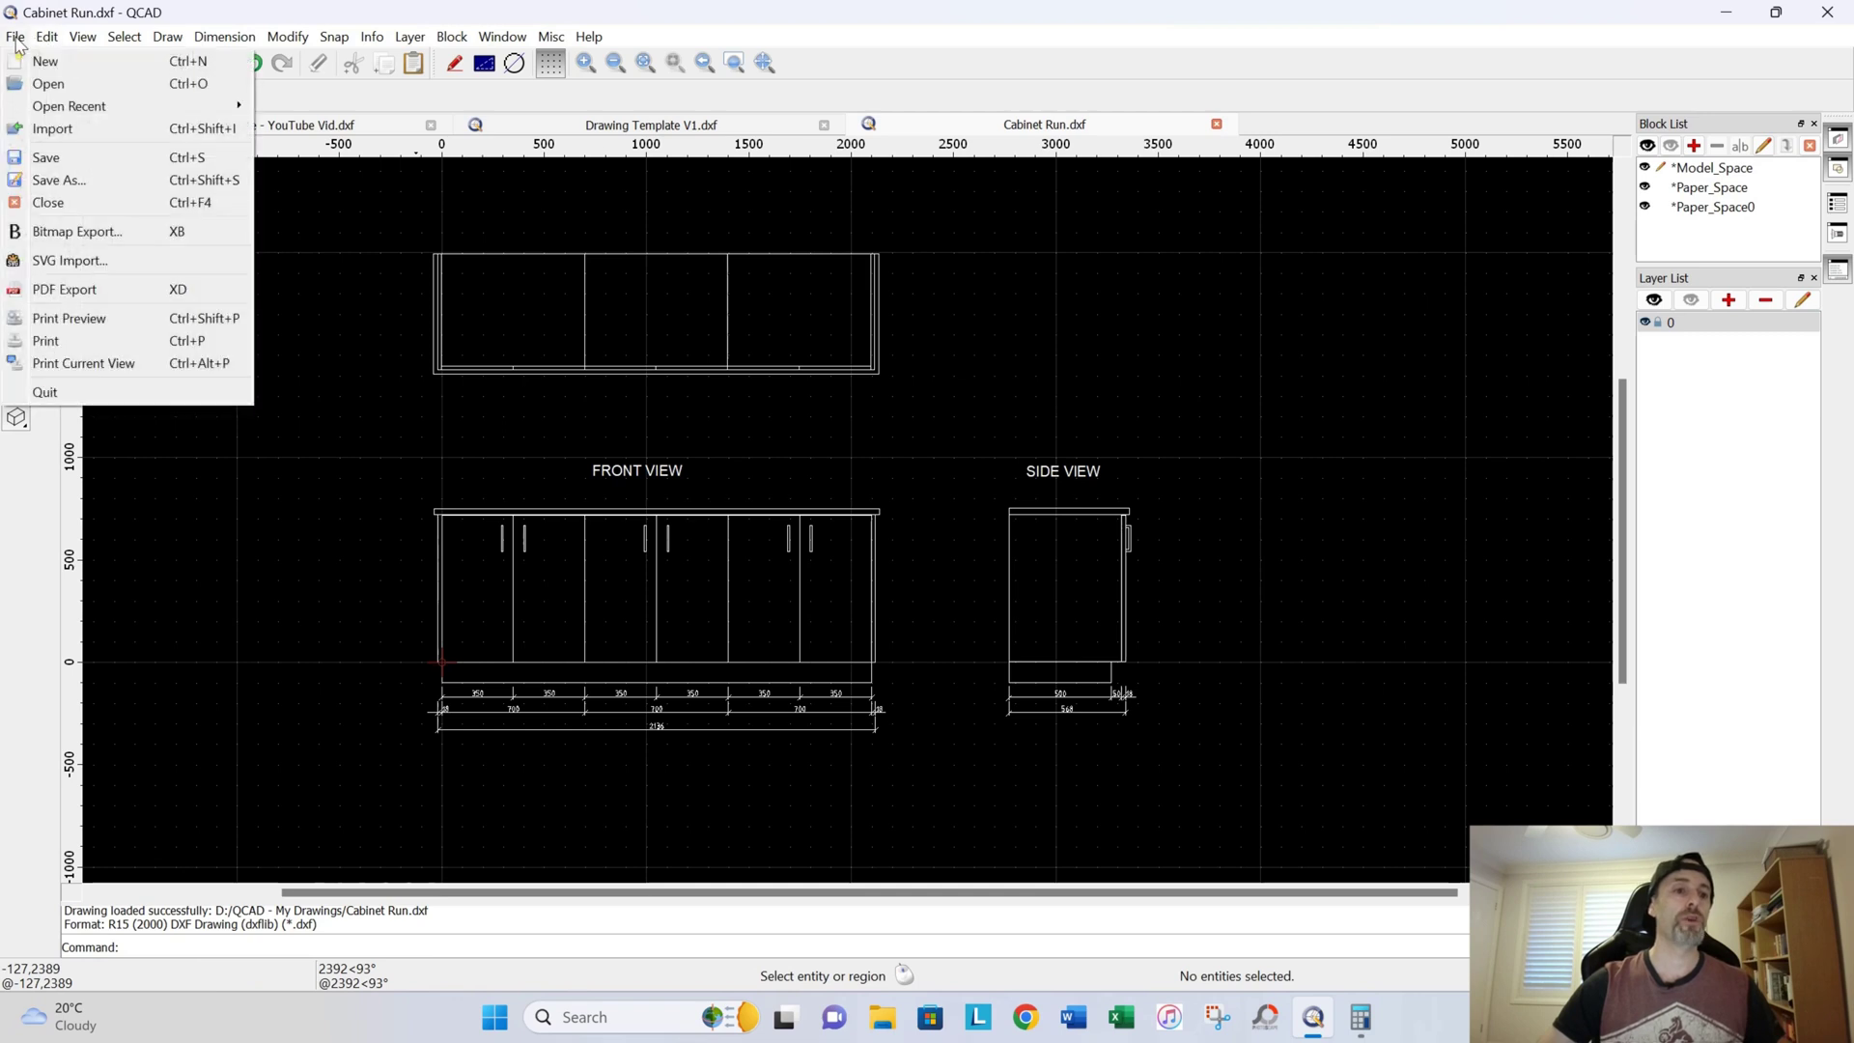
{"action": "left_click", "coordinate": [75, 324]}
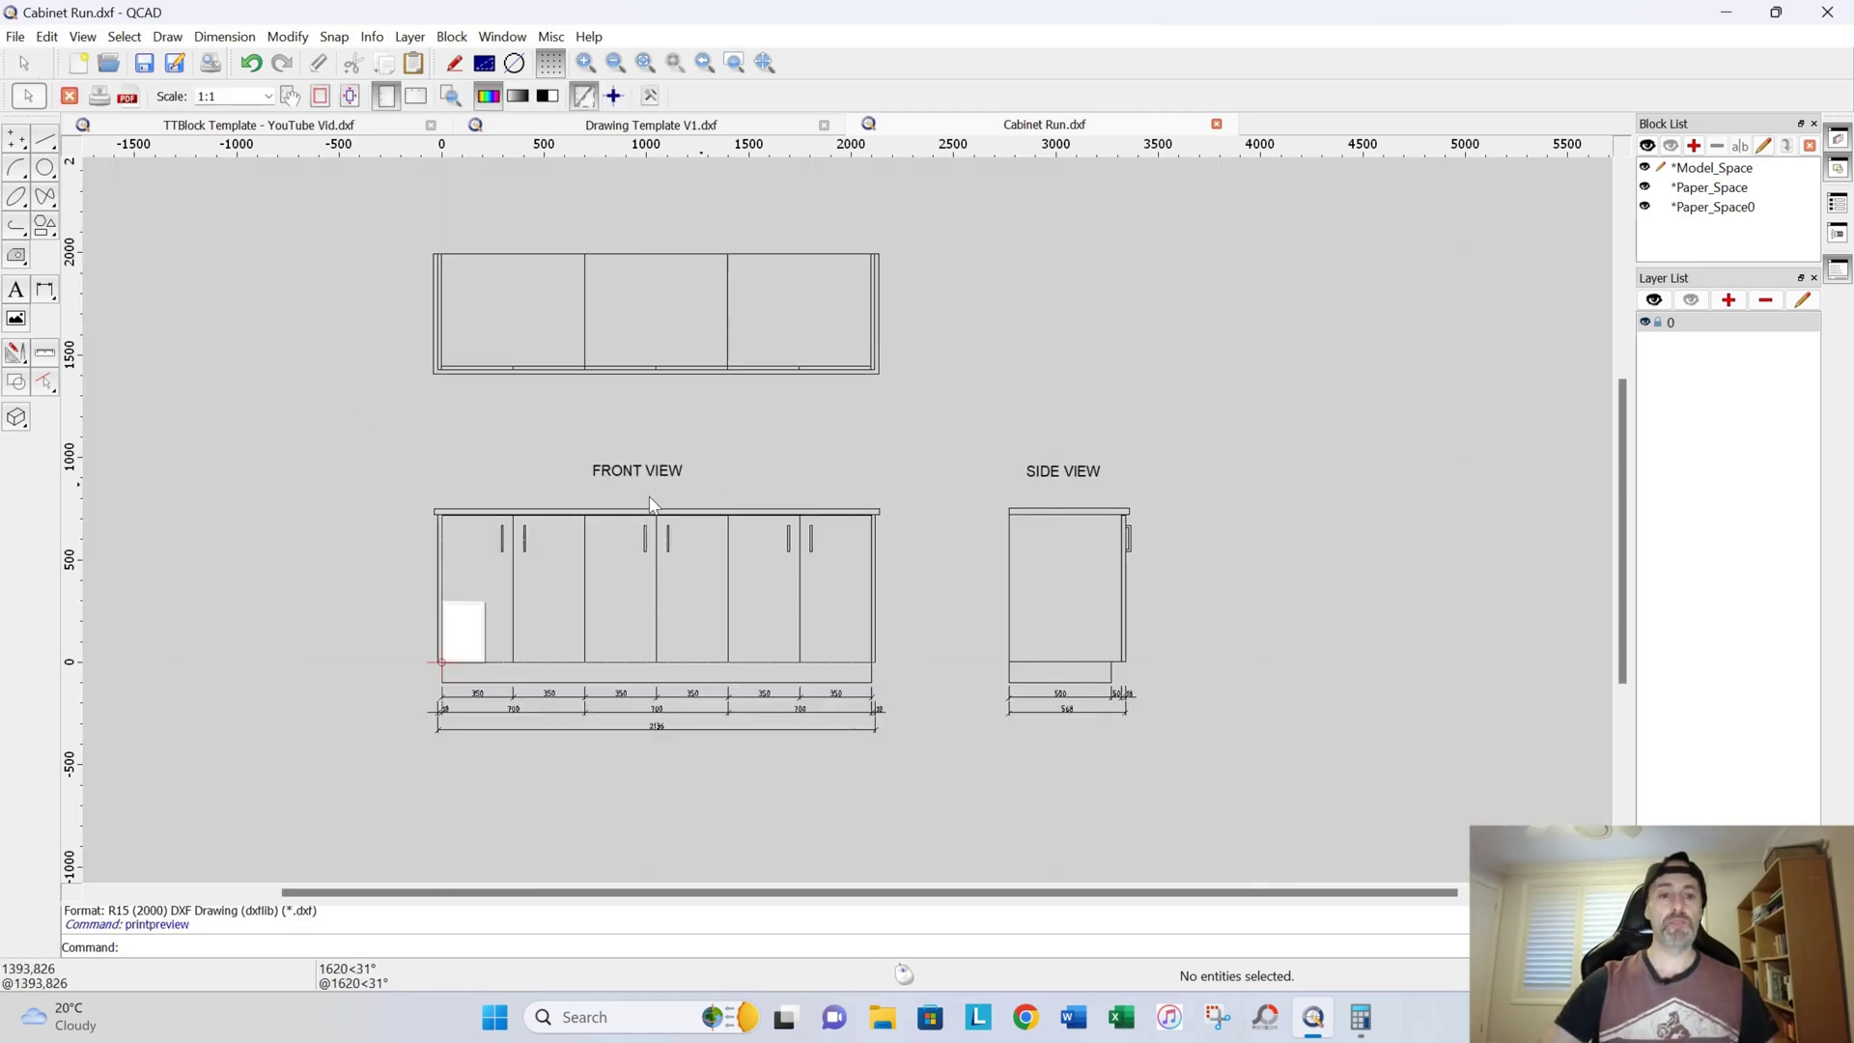
Step: Switch the Cabinet Run print preview page to landscape orientation
{"action": "left_click_drag", "start_coordinate": [576, 499], "coordinate": [648, 491]}
{"action": "scroll", "coordinate": [710, 487], "scroll_direction": "up", "scroll_amount": 1}
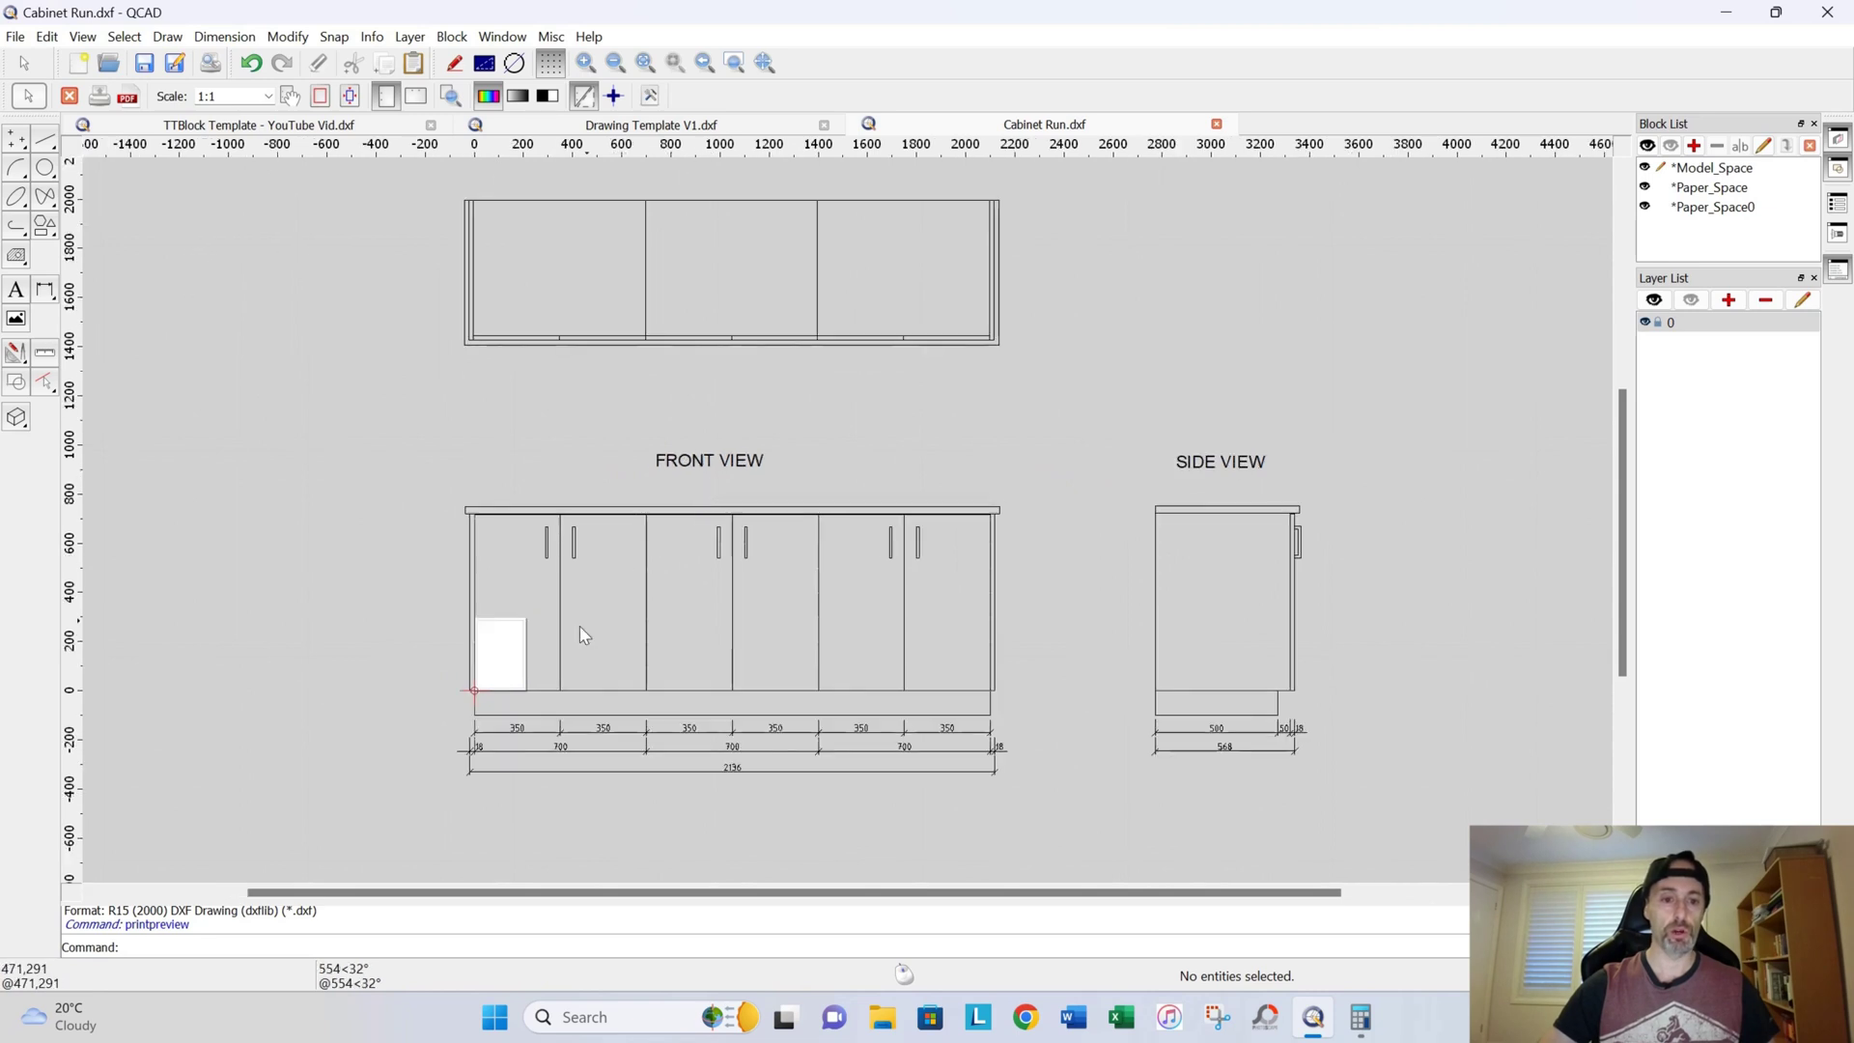
{"action": "scroll", "coordinate": [565, 628], "scroll_direction": "down", "scroll_amount": 1}
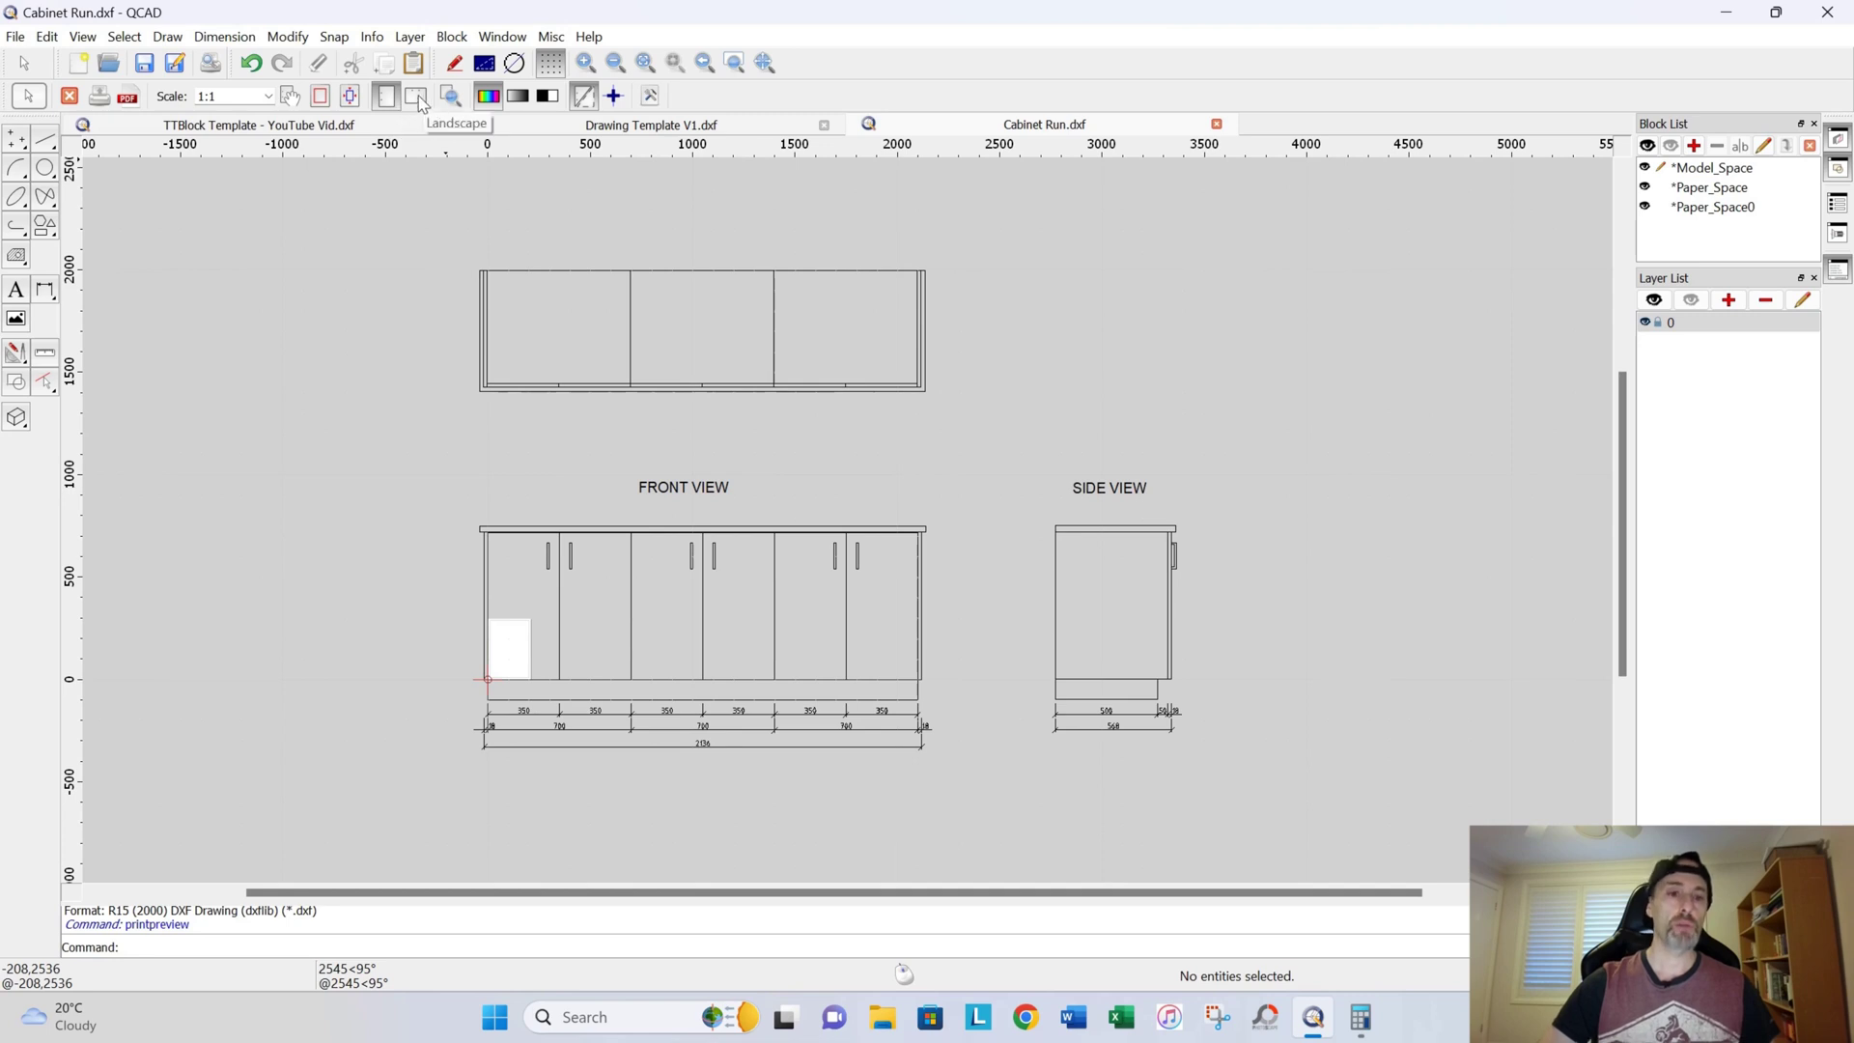
{"action": "left_click", "coordinate": [415, 96]}
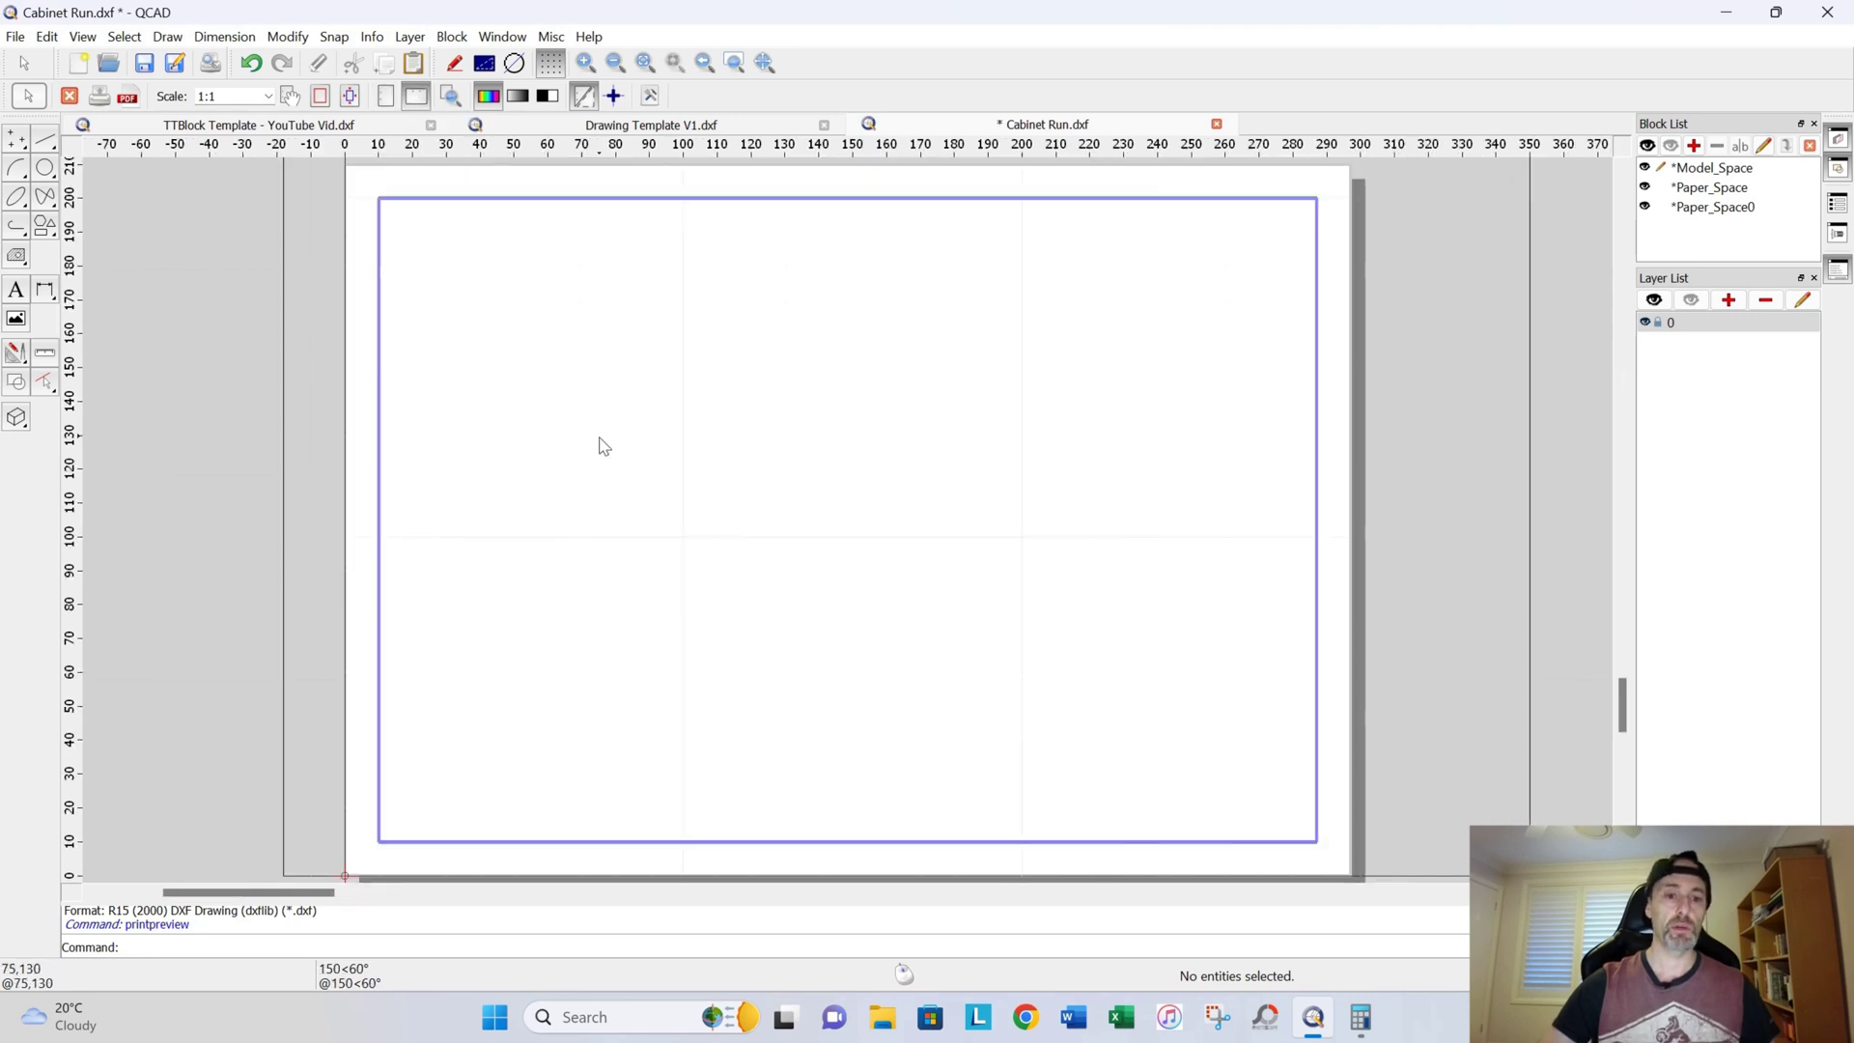
Step: Try a print scale of 1:10 in the landscape preview
{"action": "scroll", "coordinate": [599, 446], "scroll_direction": "down", "scroll_amount": 6}
{"action": "scroll", "coordinate": [599, 446], "scroll_direction": "down", "scroll_amount": 3}
{"action": "scroll", "coordinate": [621, 430], "scroll_direction": "down", "scroll_amount": 1}
{"action": "mouse_move", "coordinate": [621, 430]}
{"action": "middle_mouse_down"}
{"action": "mouse_move", "coordinate": [493, 570]}
{"action": "mouse_move", "coordinate": [471, 572]}
{"action": "middle_mouse_up"}
{"action": "scroll", "coordinate": [493, 571], "scroll_direction": "up", "scroll_amount": 1}
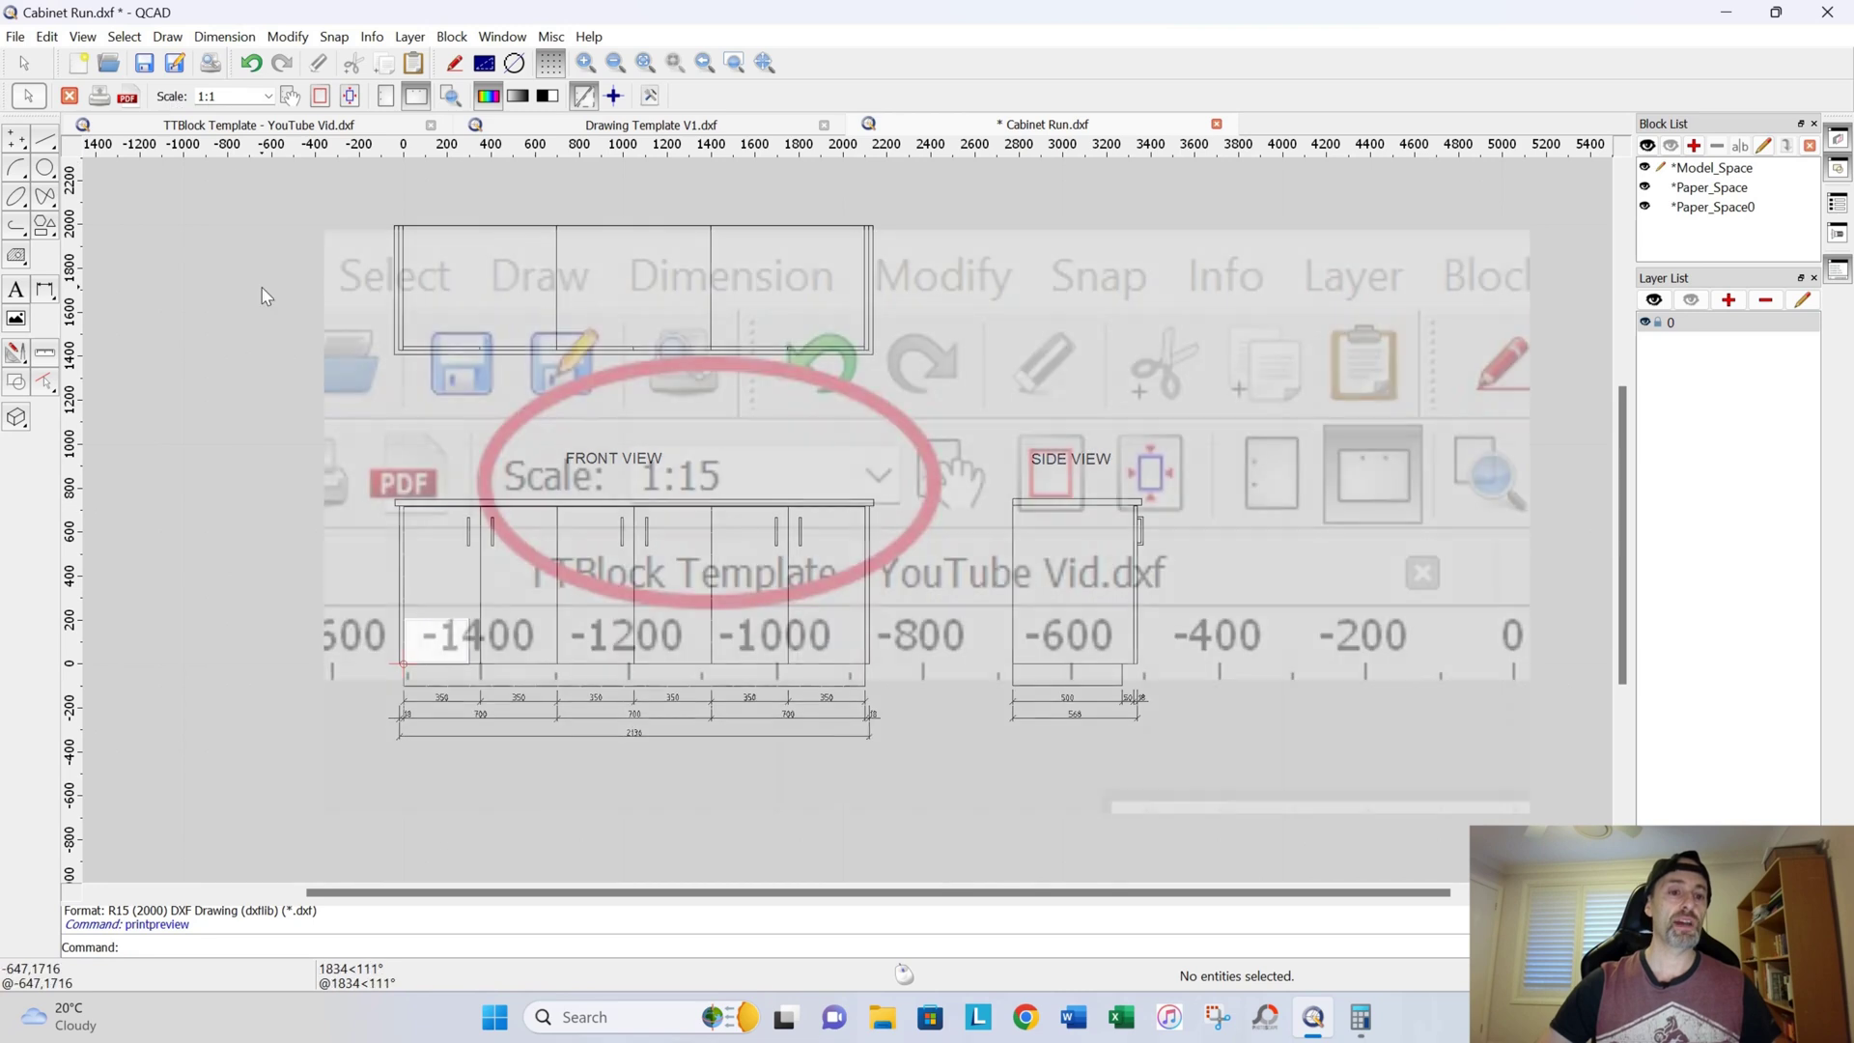
{"action": "left_click", "coordinate": [269, 96]}
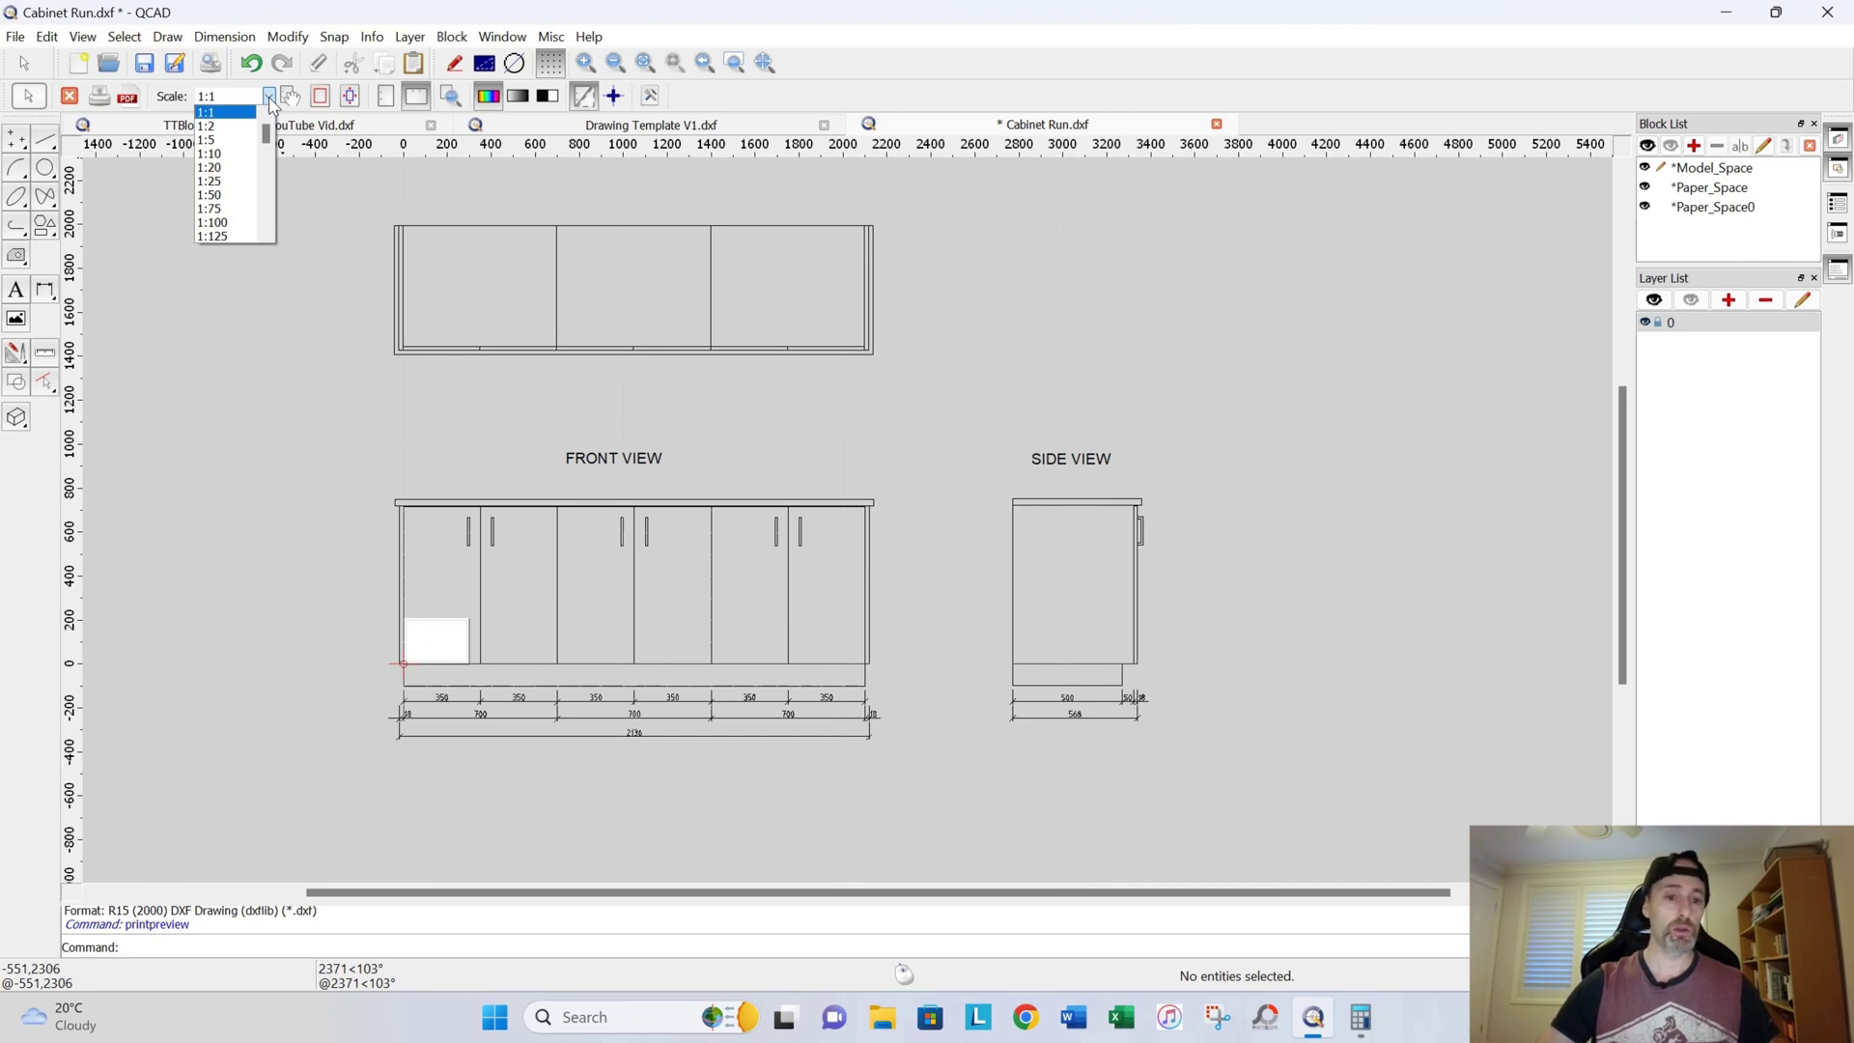
{"action": "left_click", "coordinate": [231, 154]}
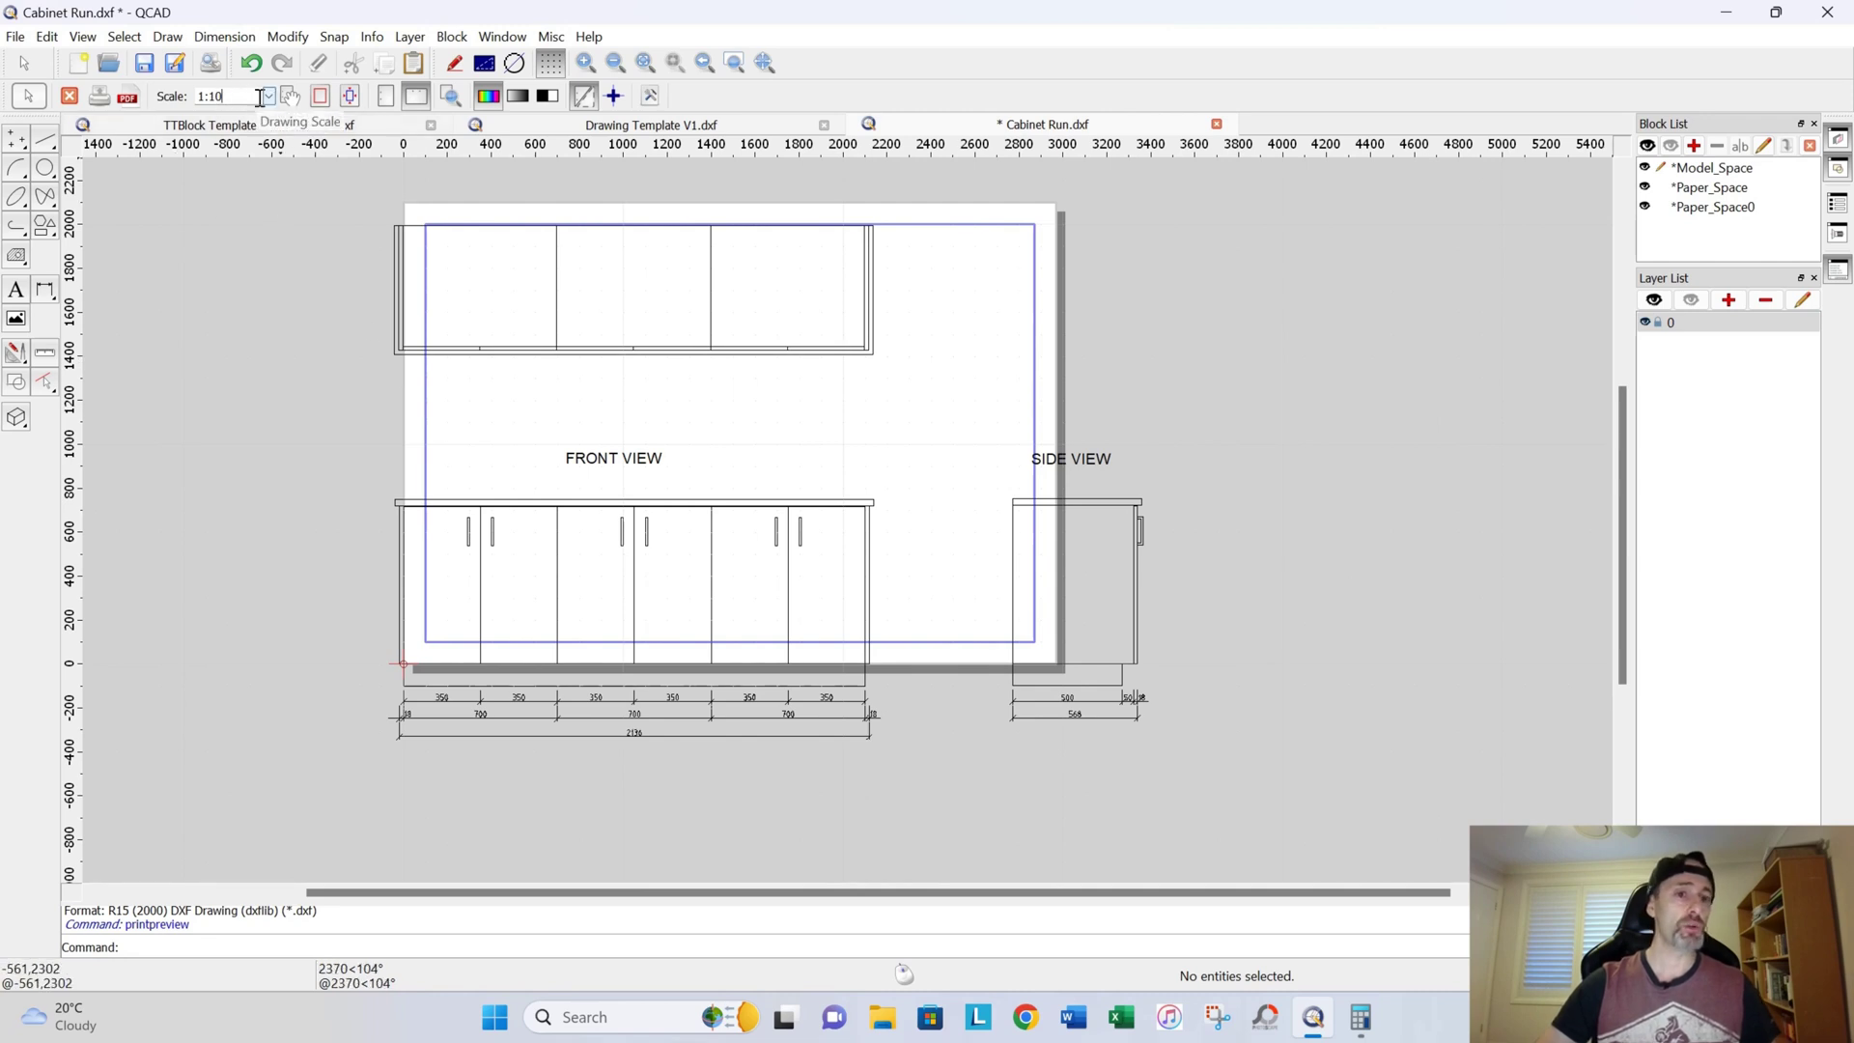
Step: Pick 1:20 from the scale list, then edit the ratio to 1:15
{"action": "left_click", "coordinate": [270, 97]}
{"action": "left_click", "coordinate": [222, 167]}
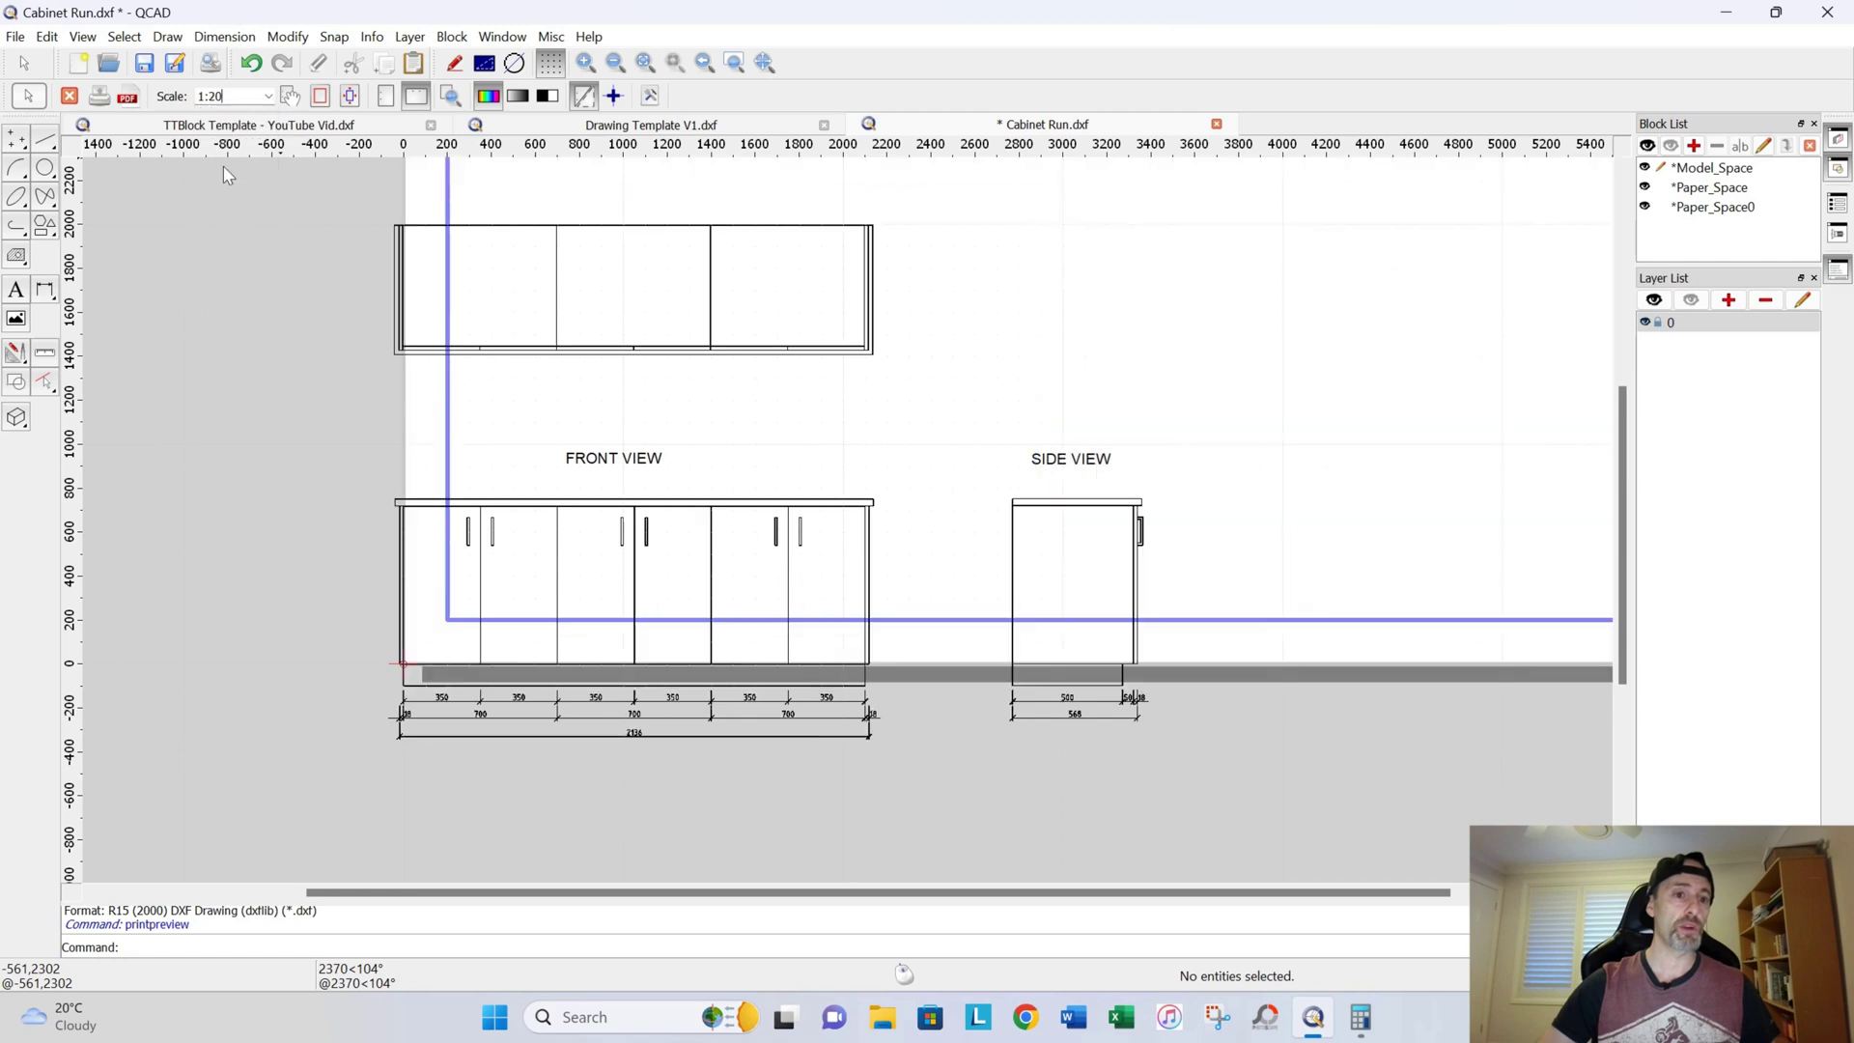
{"action": "scroll", "coordinate": [825, 430], "scroll_direction": "down", "scroll_amount": 1}
{"action": "scroll", "coordinate": [772, 434], "scroll_direction": "up", "scroll_amount": 3}
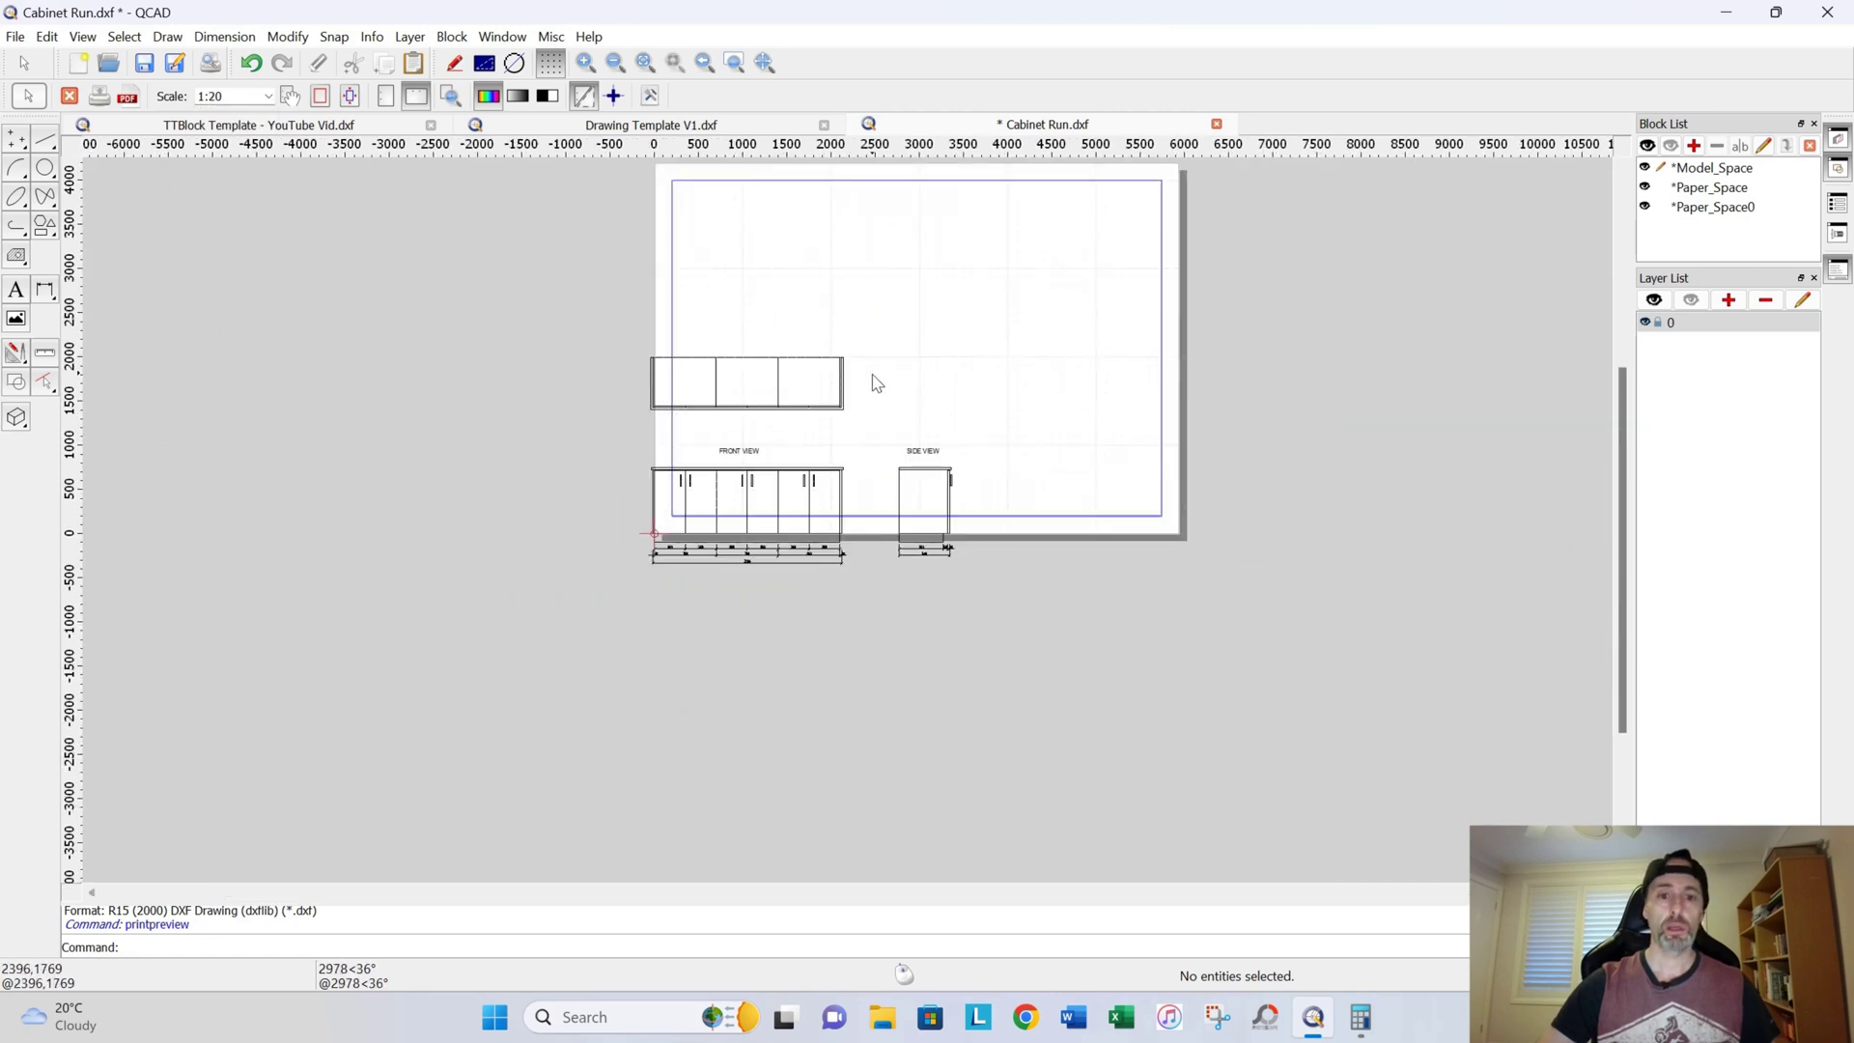
{"action": "scroll", "coordinate": [768, 421], "scroll_direction": "down", "scroll_amount": 2}
{"action": "middle_click_drag", "start_coordinate": [762, 413], "coordinate": [757, 517]}
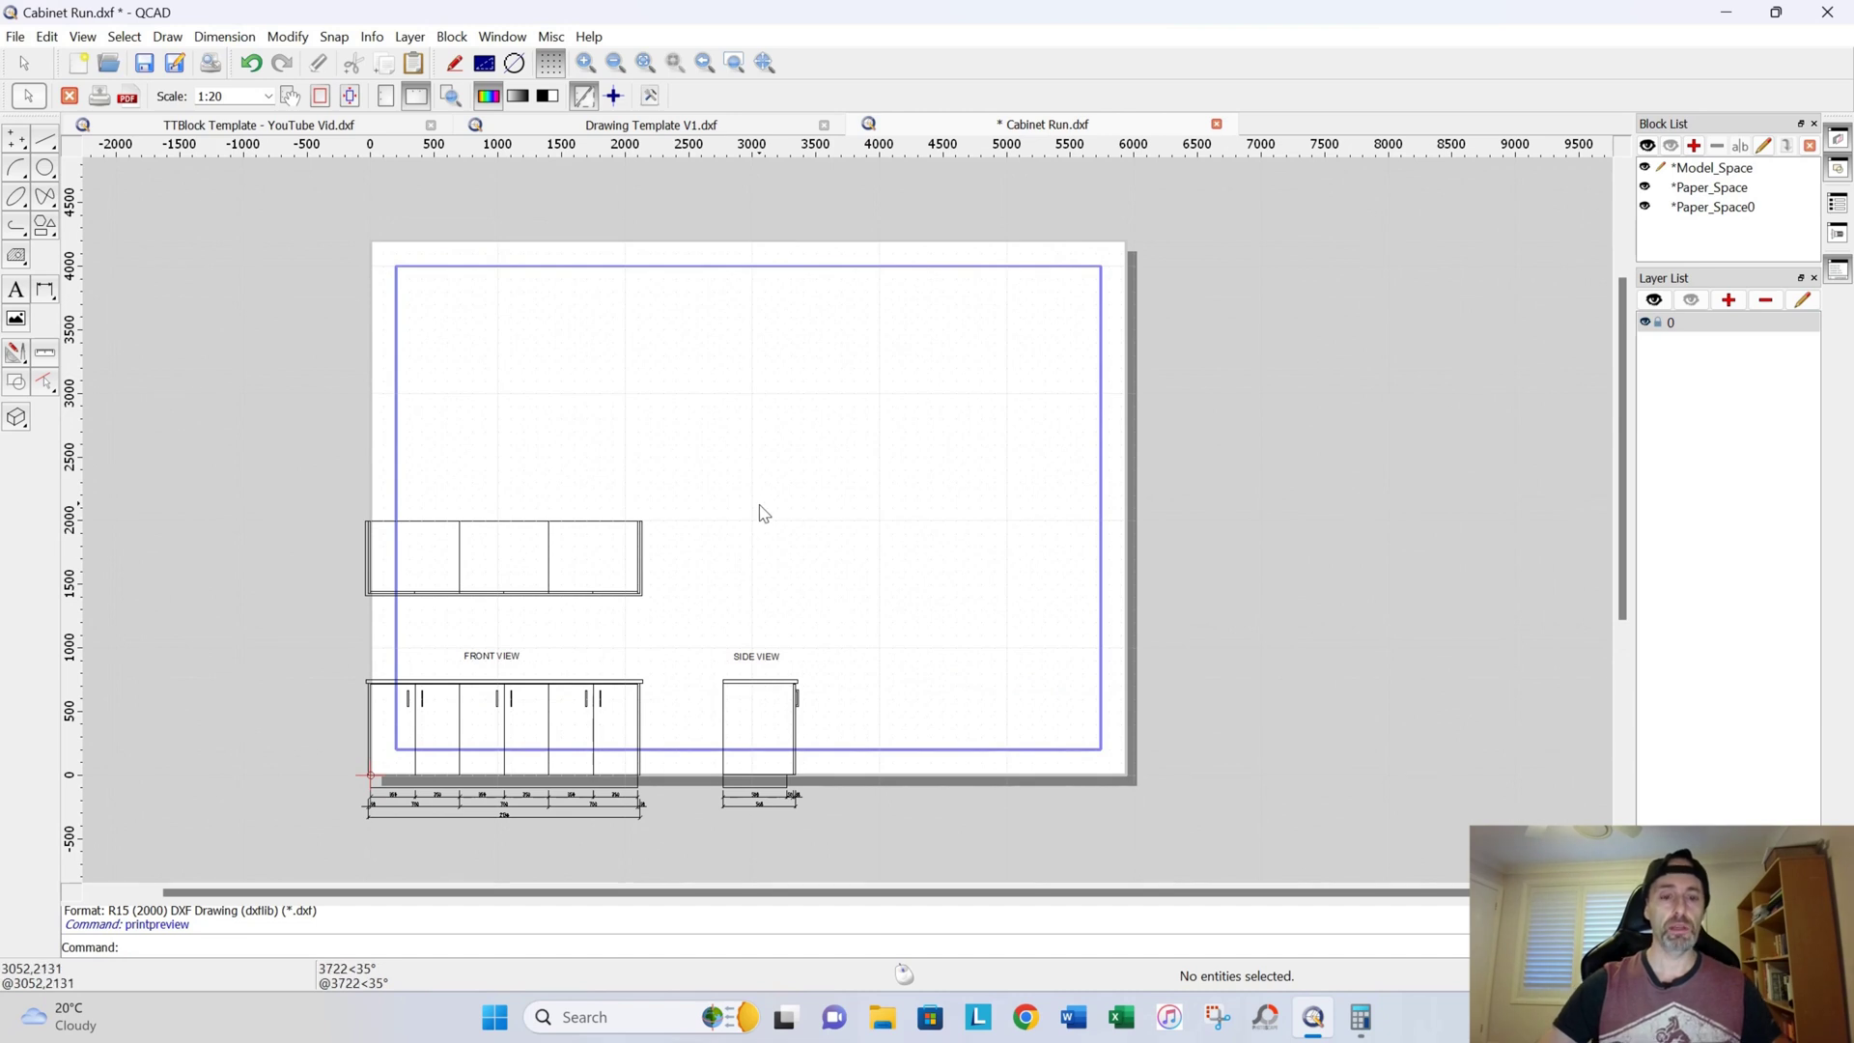
{"action": "left_click", "coordinate": [233, 98]}
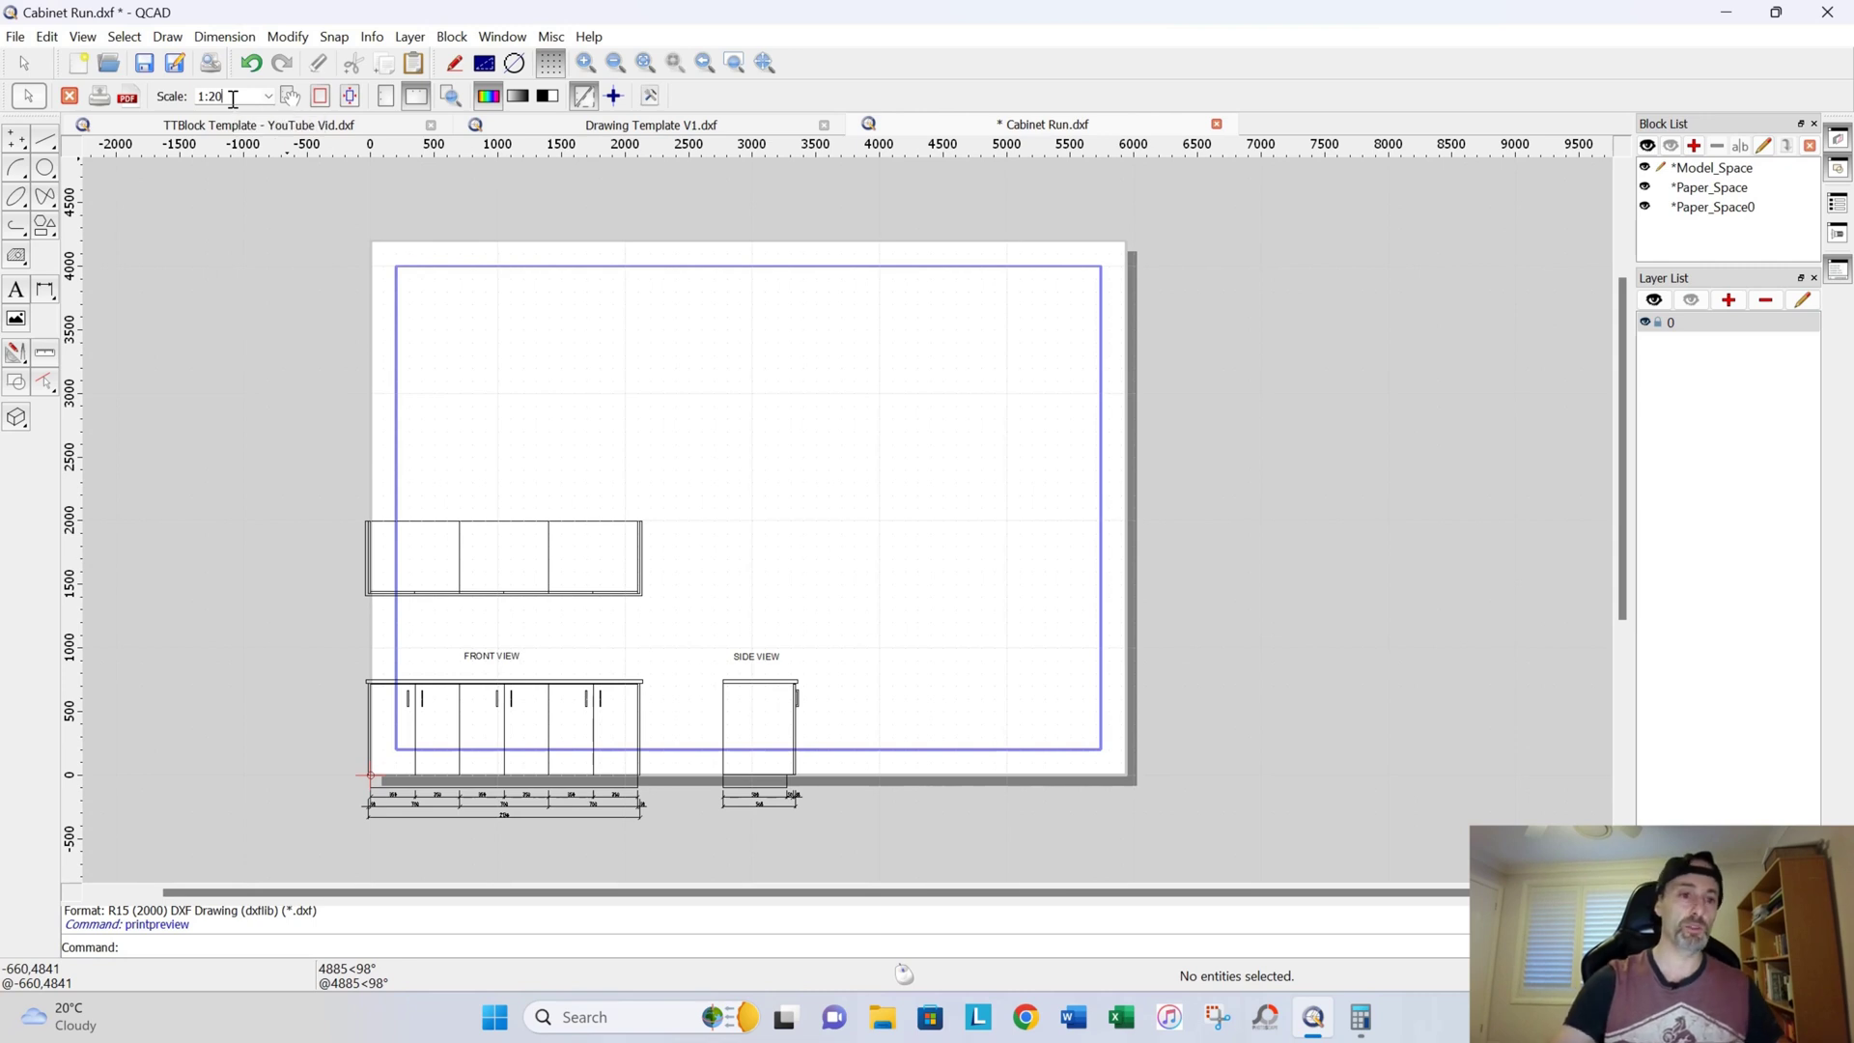
{"action": "key", "text": "BackSpace"}
{"action": "key", "text": "BackSpace"}
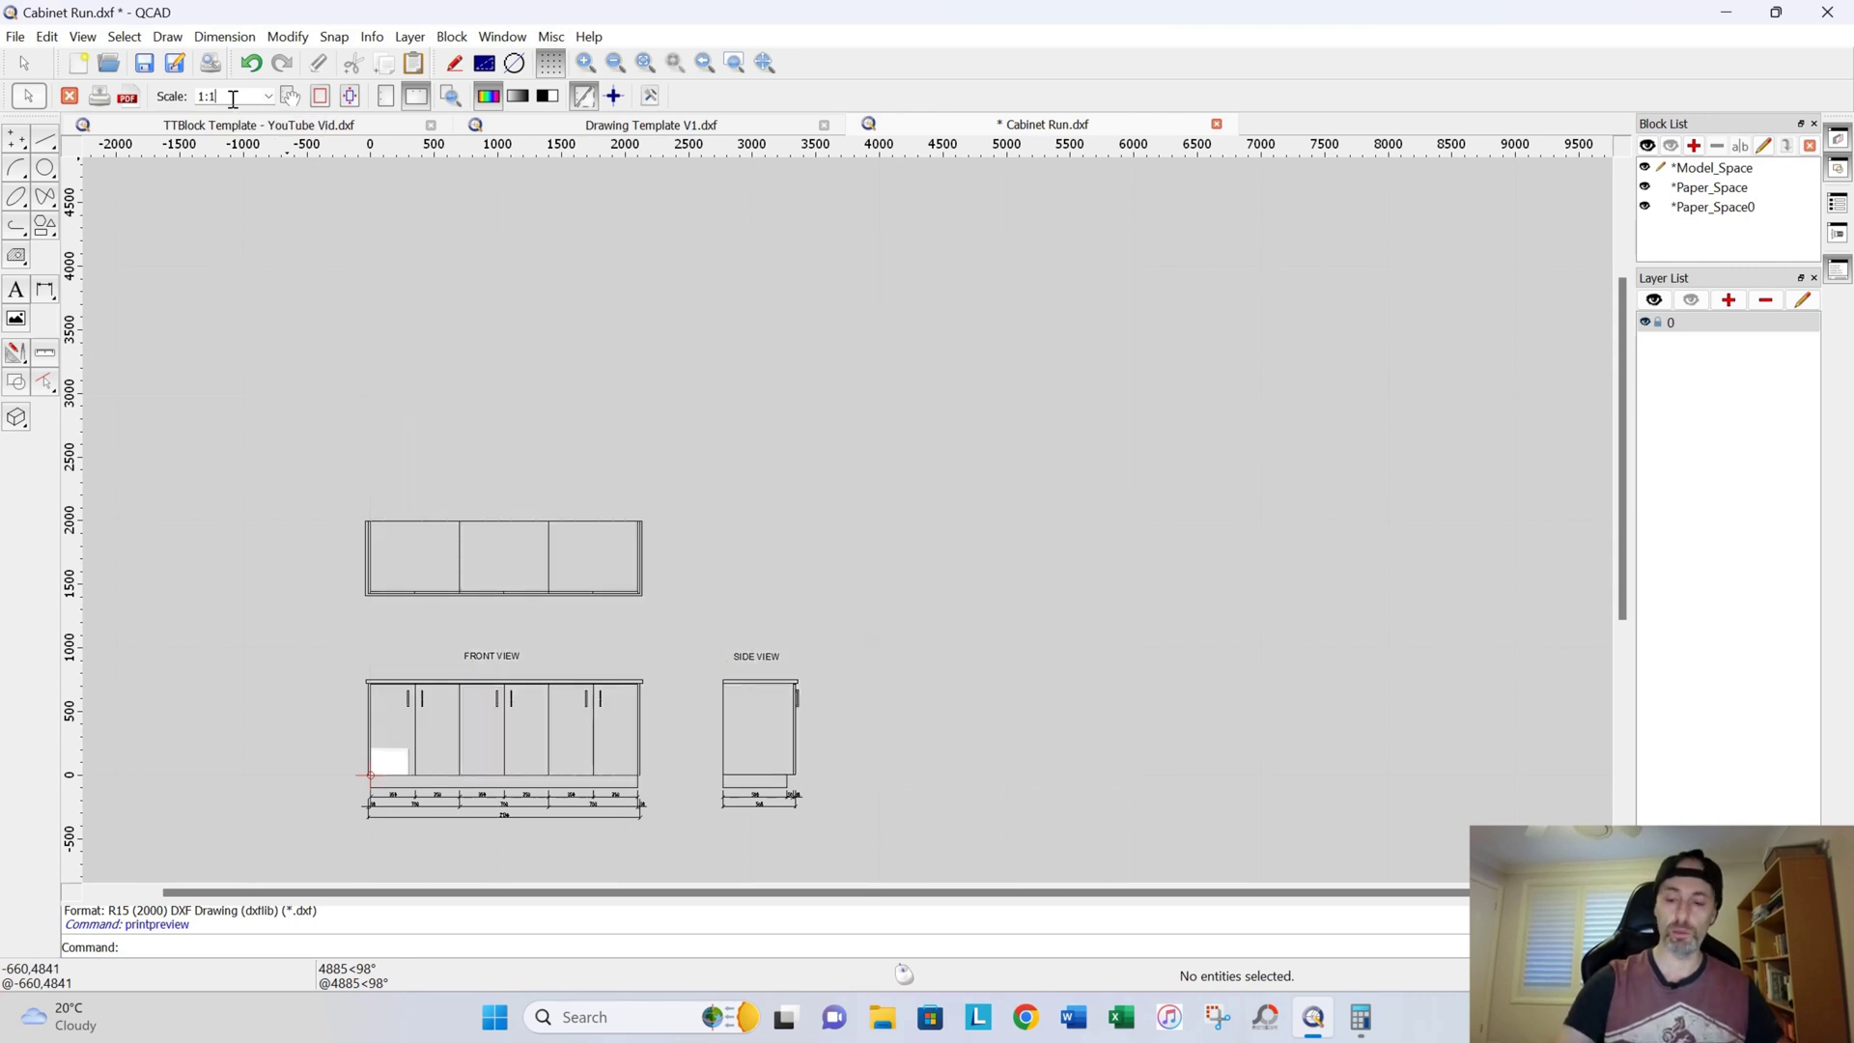
{"action": "type", "text": "15"}
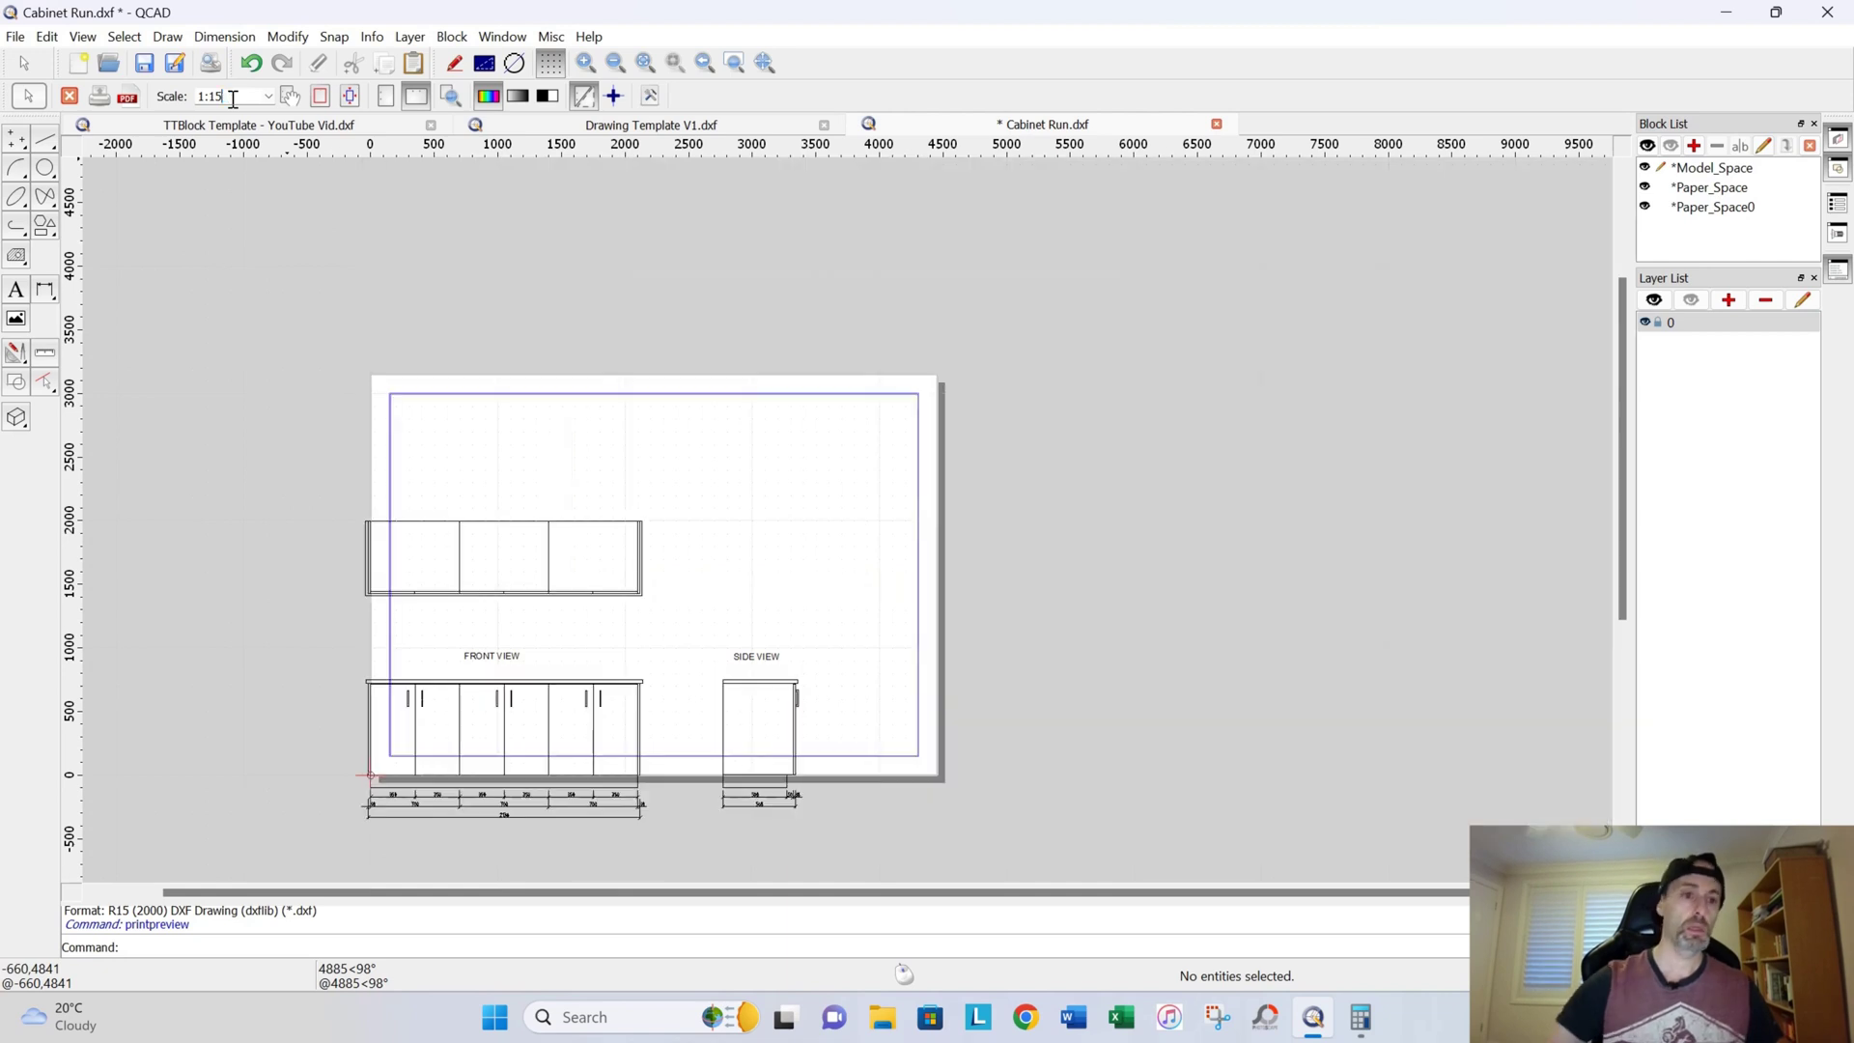
Step: Move the paper so the wall cabinets, front and side views fit inside the page border
{"action": "left_click_drag", "start_coordinate": [593, 518], "coordinate": [811, 408]}
{"action": "scroll", "coordinate": [812, 409], "scroll_direction": "up", "scroll_amount": 3}
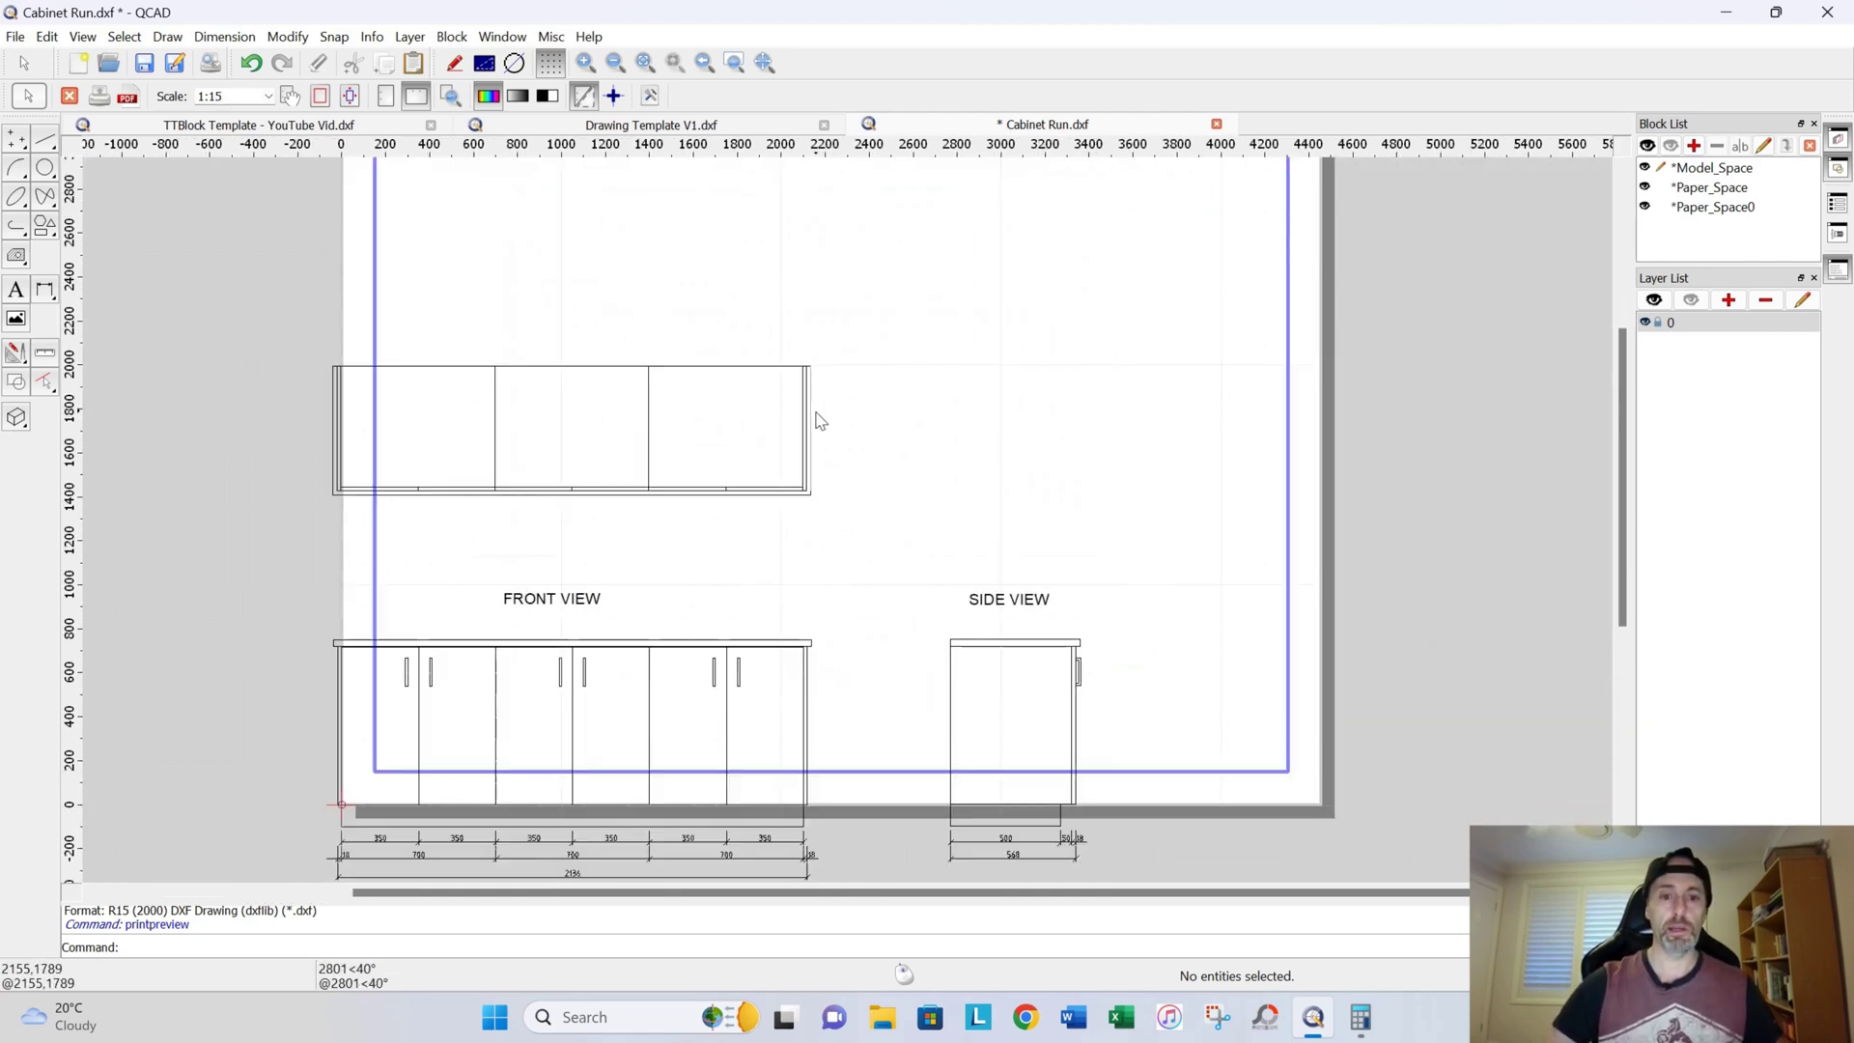
{"action": "middle_click_drag", "start_coordinate": [840, 405], "coordinate": [784, 449]}
{"action": "scroll", "coordinate": [799, 442], "scroll_direction": "down", "scroll_amount": 1}
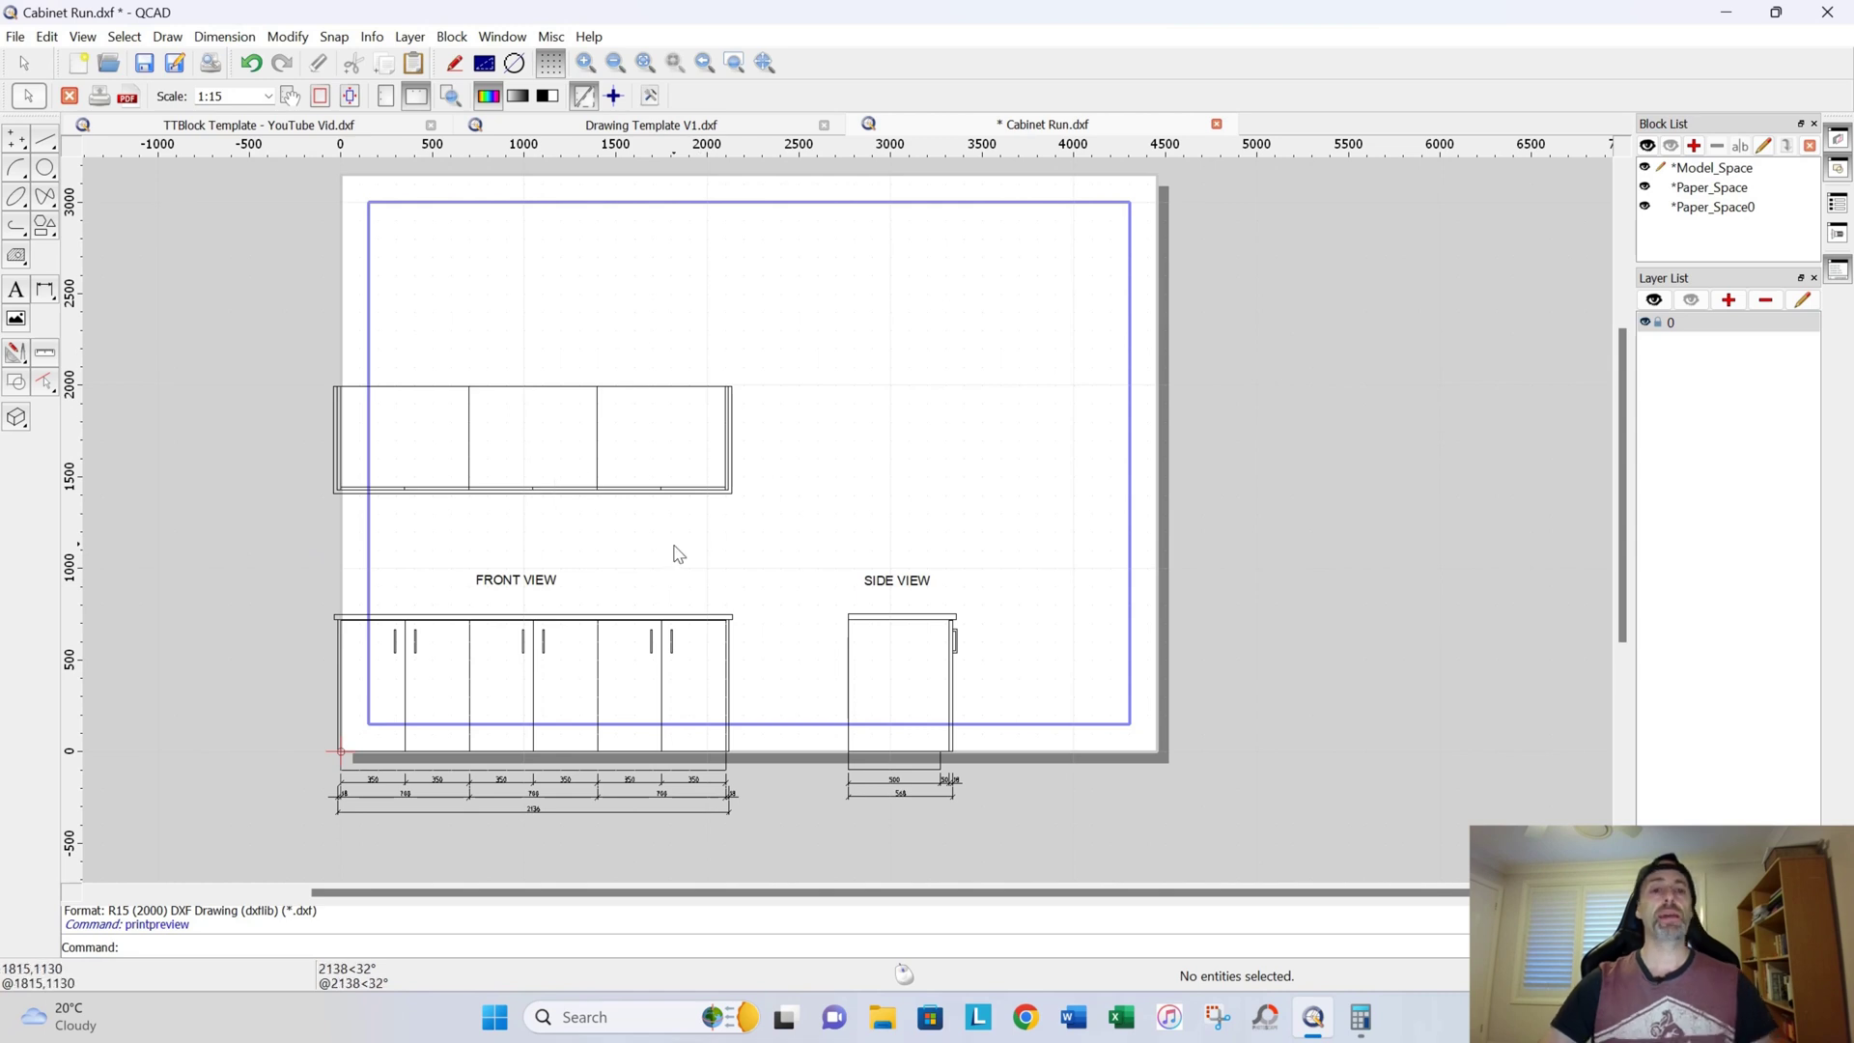
{"action": "left_click", "coordinate": [289, 98]}
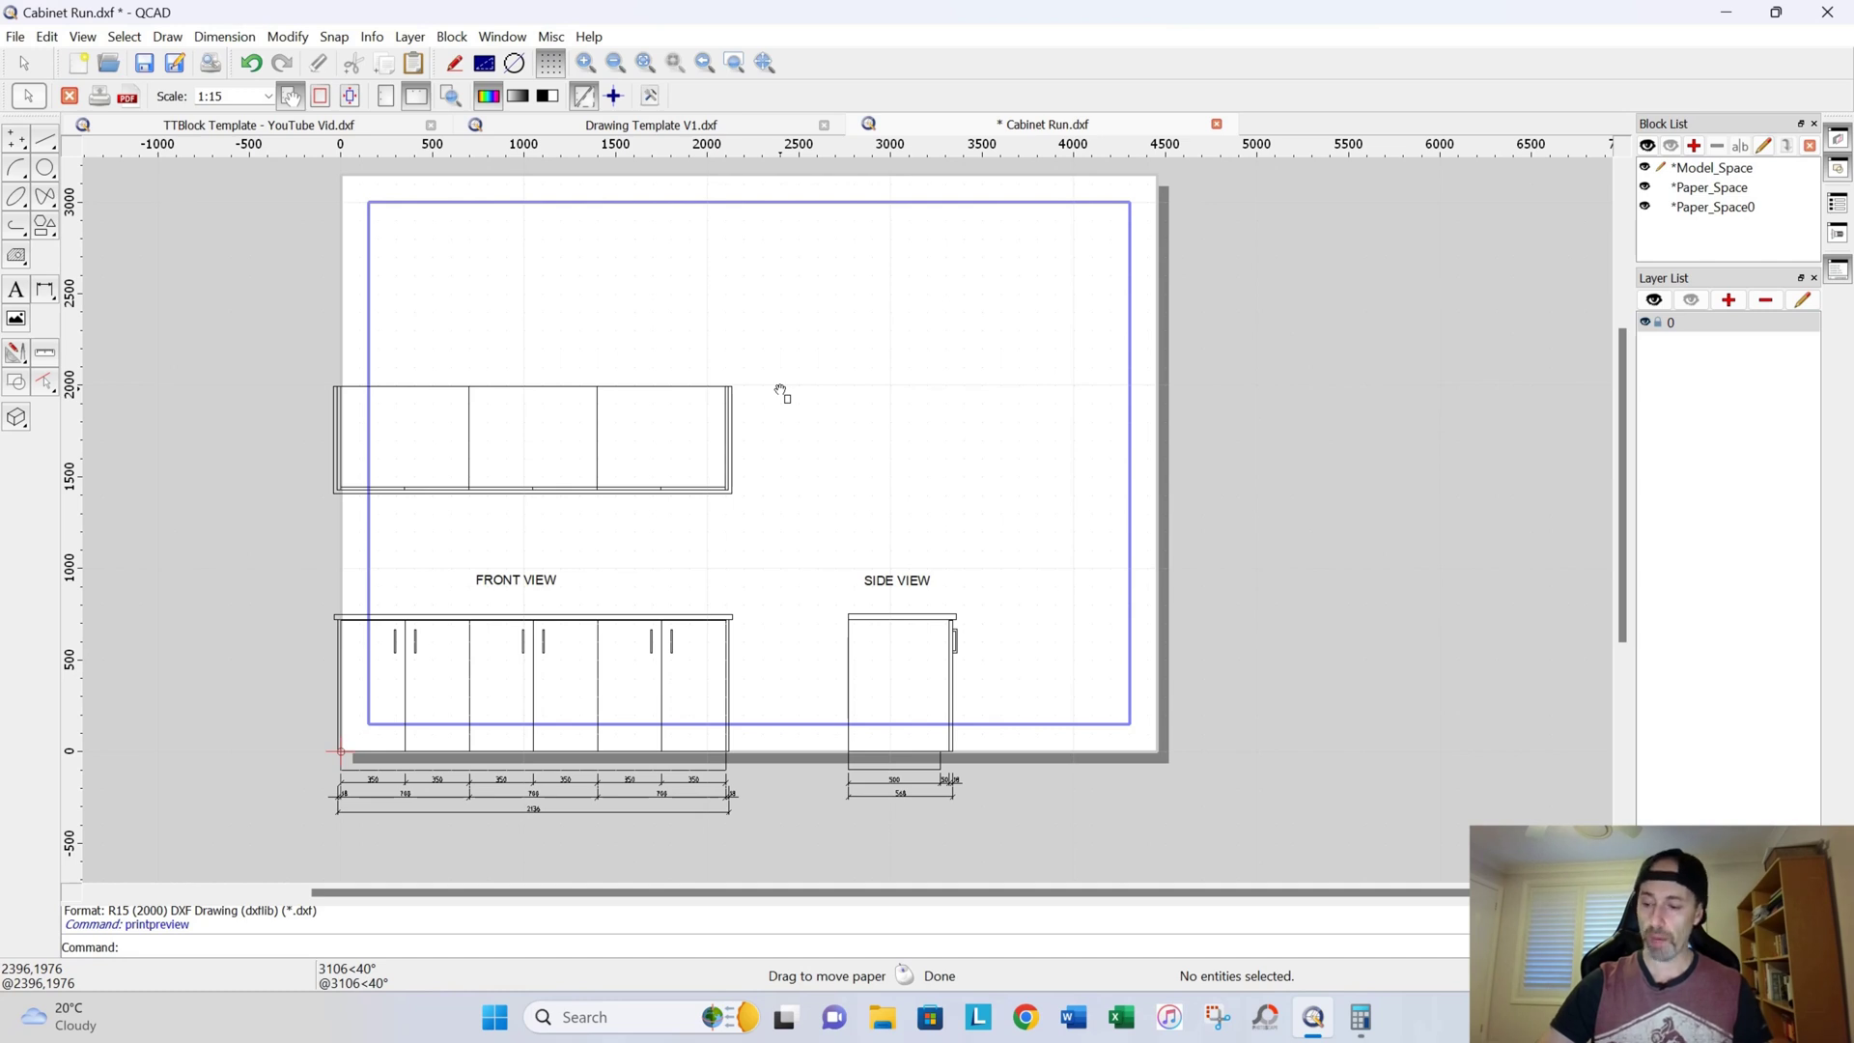
{"action": "left_click_drag", "start_coordinate": [780, 391], "coordinate": [696, 542]}
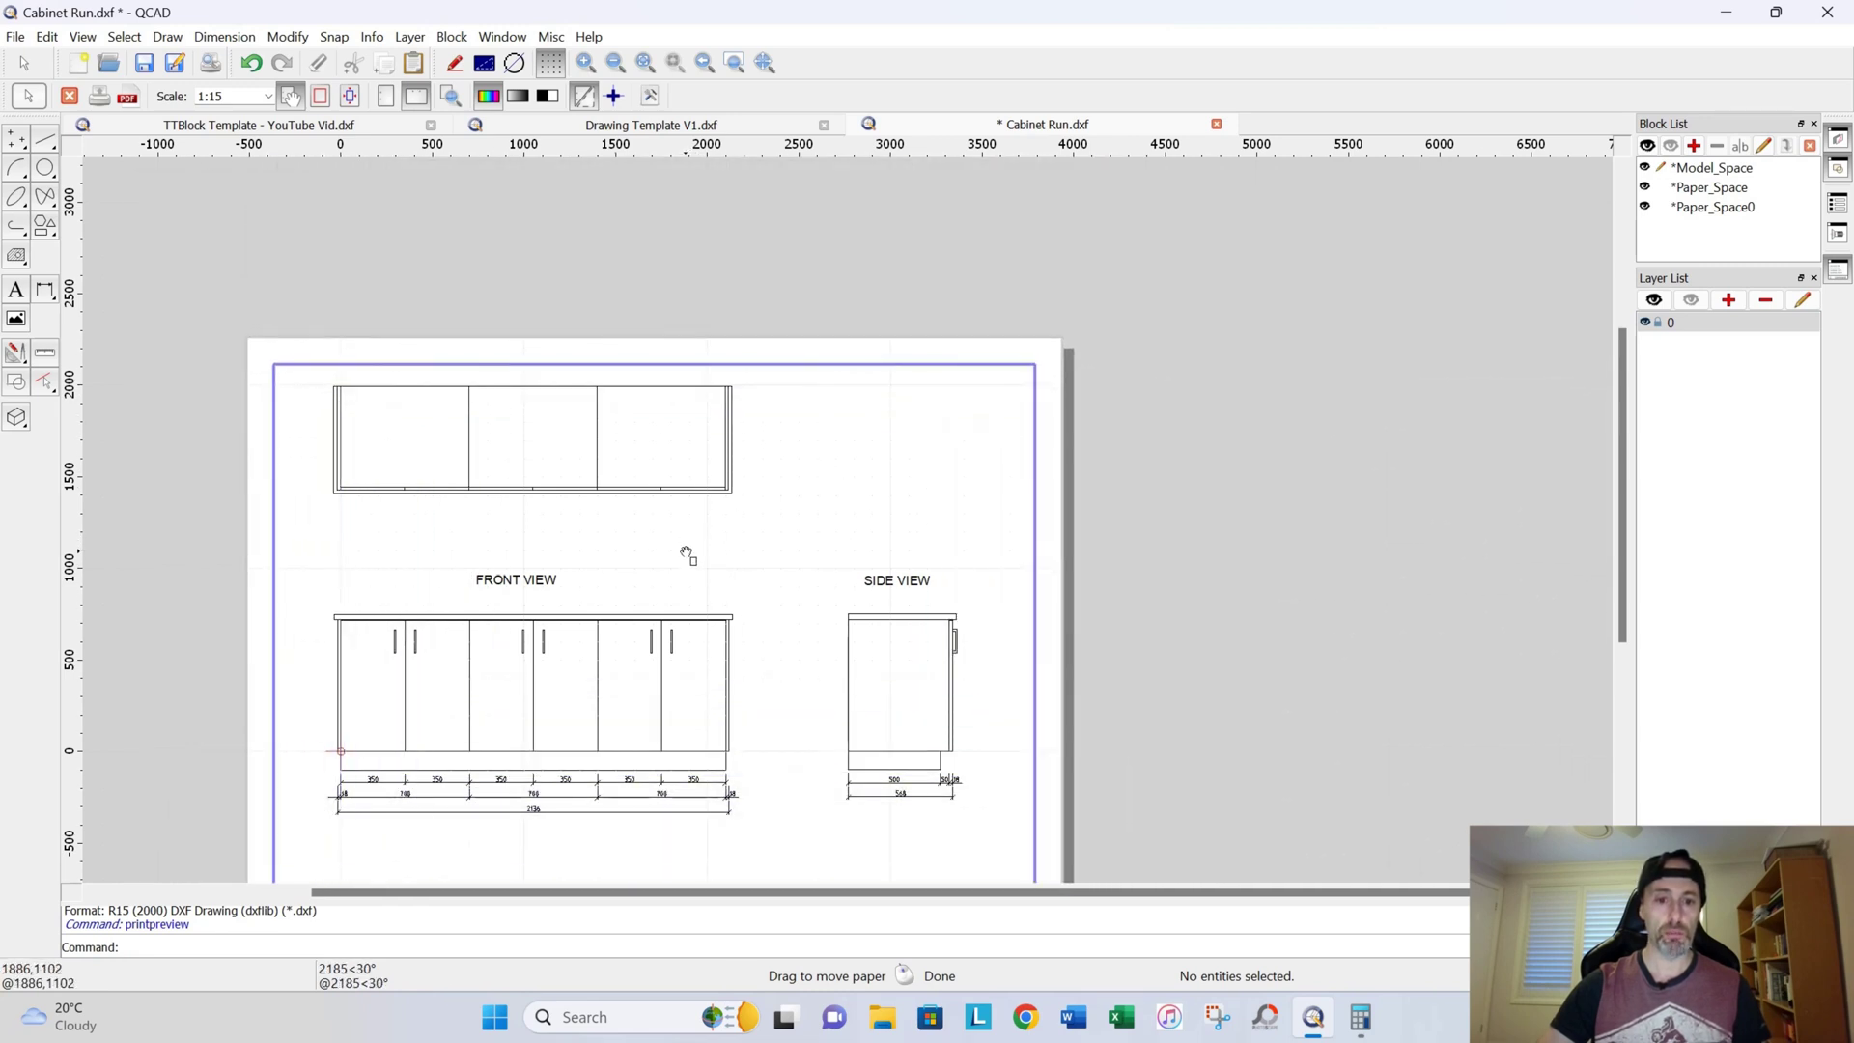
{"action": "scroll", "coordinate": [692, 541], "scroll_direction": "down", "scroll_amount": 1}
{"action": "left_click_drag", "start_coordinate": [691, 542], "coordinate": [807, 439]}
{"action": "scroll", "coordinate": [764, 431], "scroll_direction": "up", "scroll_amount": 1}
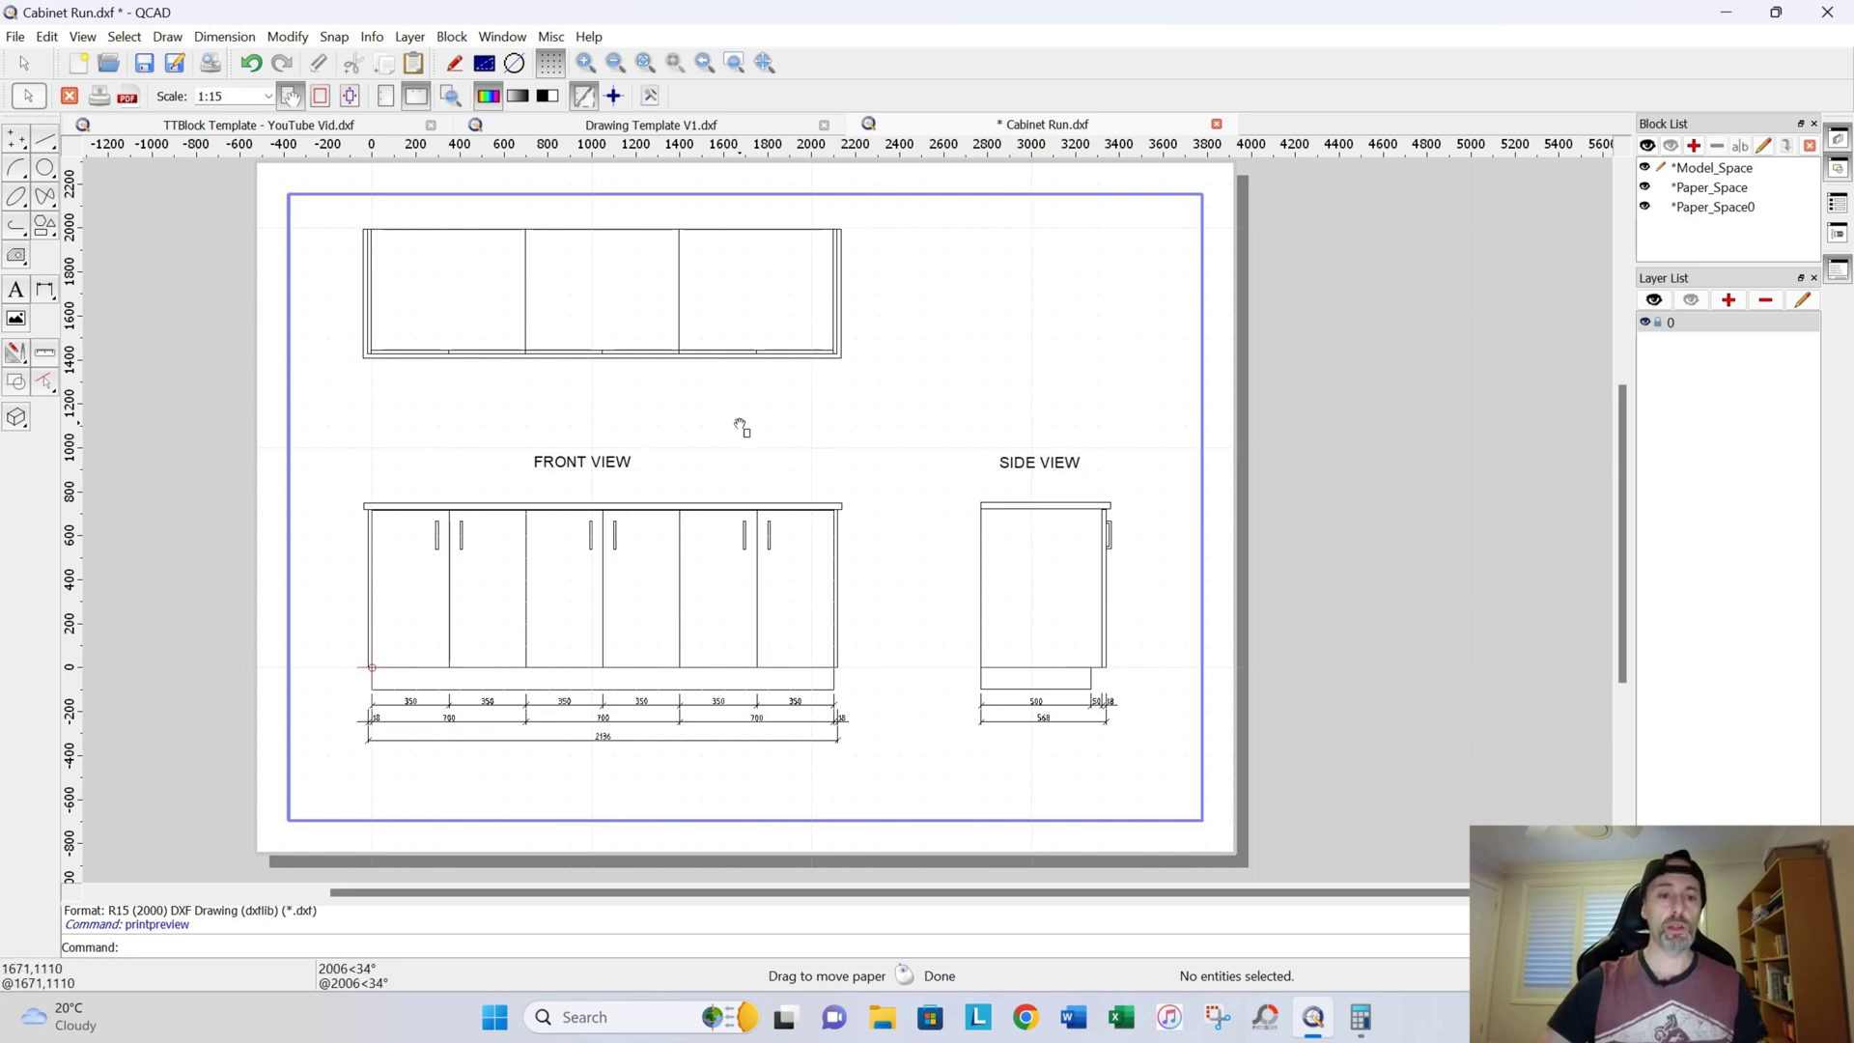
{"action": "left_click_drag", "start_coordinate": [744, 422], "coordinate": [726, 438]}
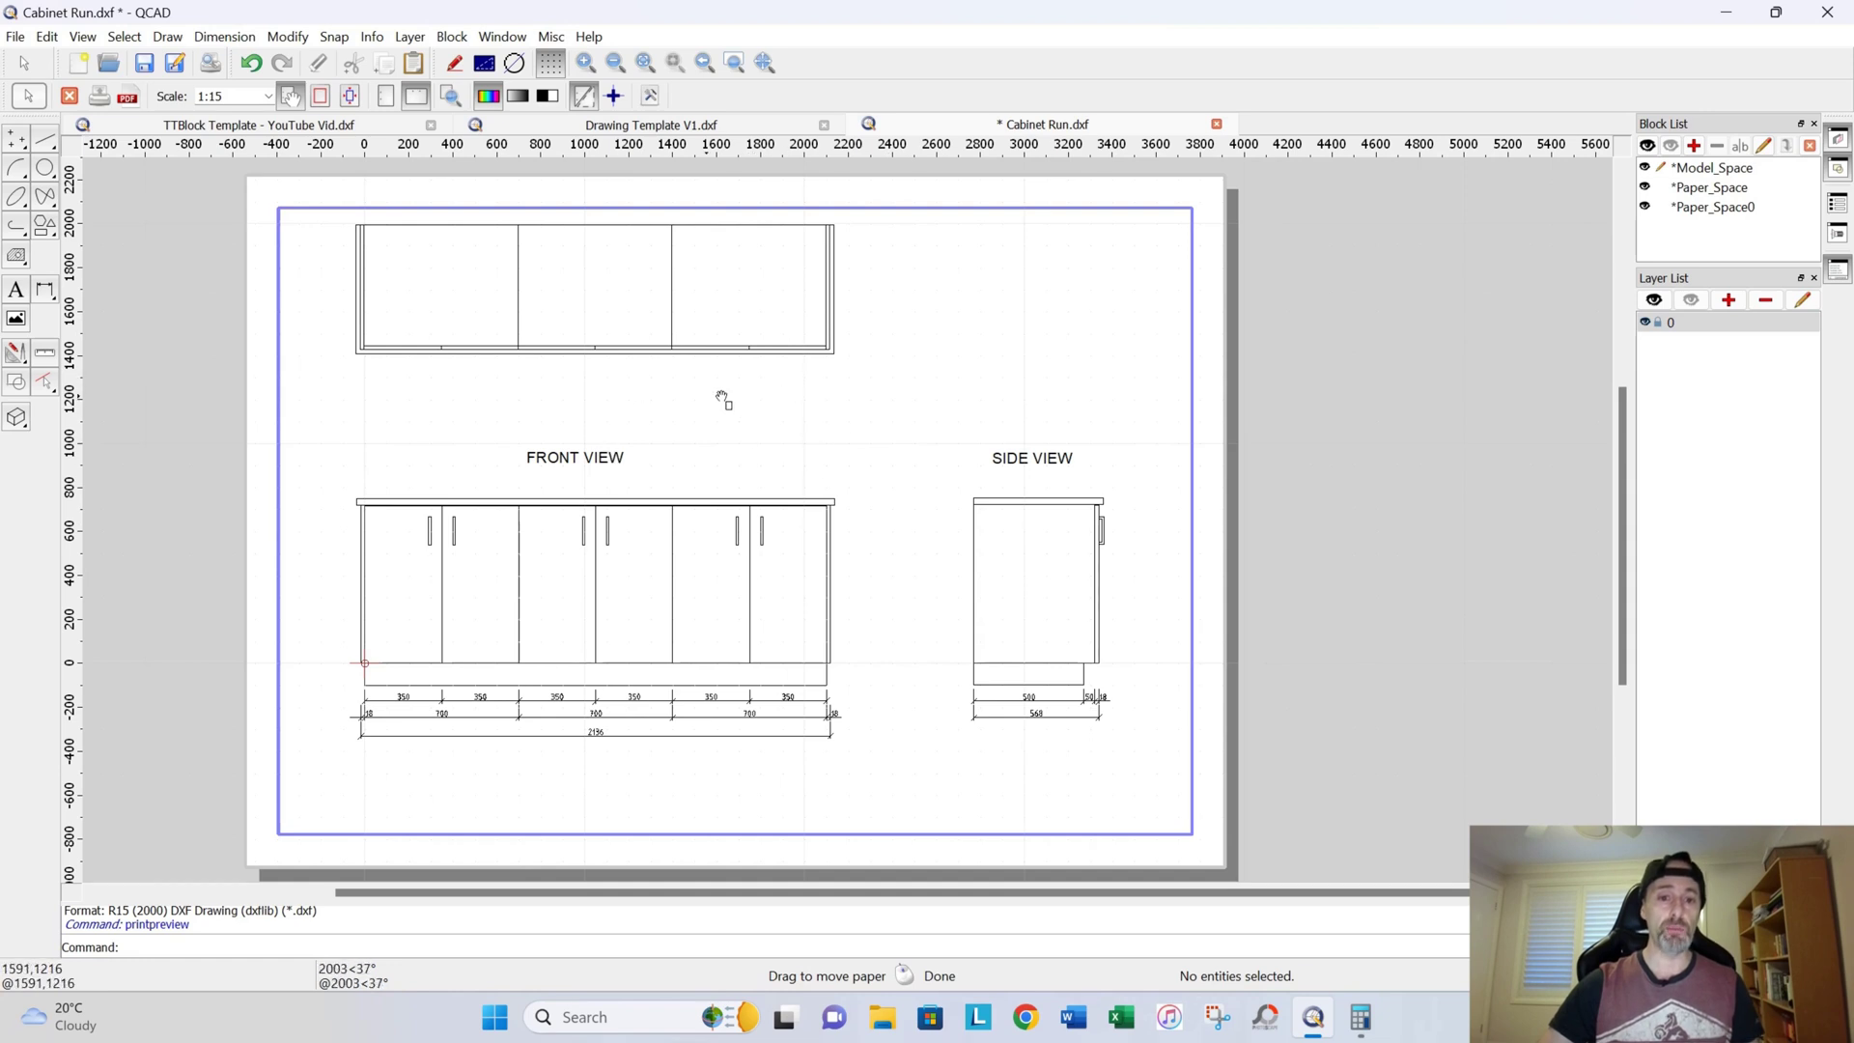
{"action": "left_click", "coordinate": [291, 97]}
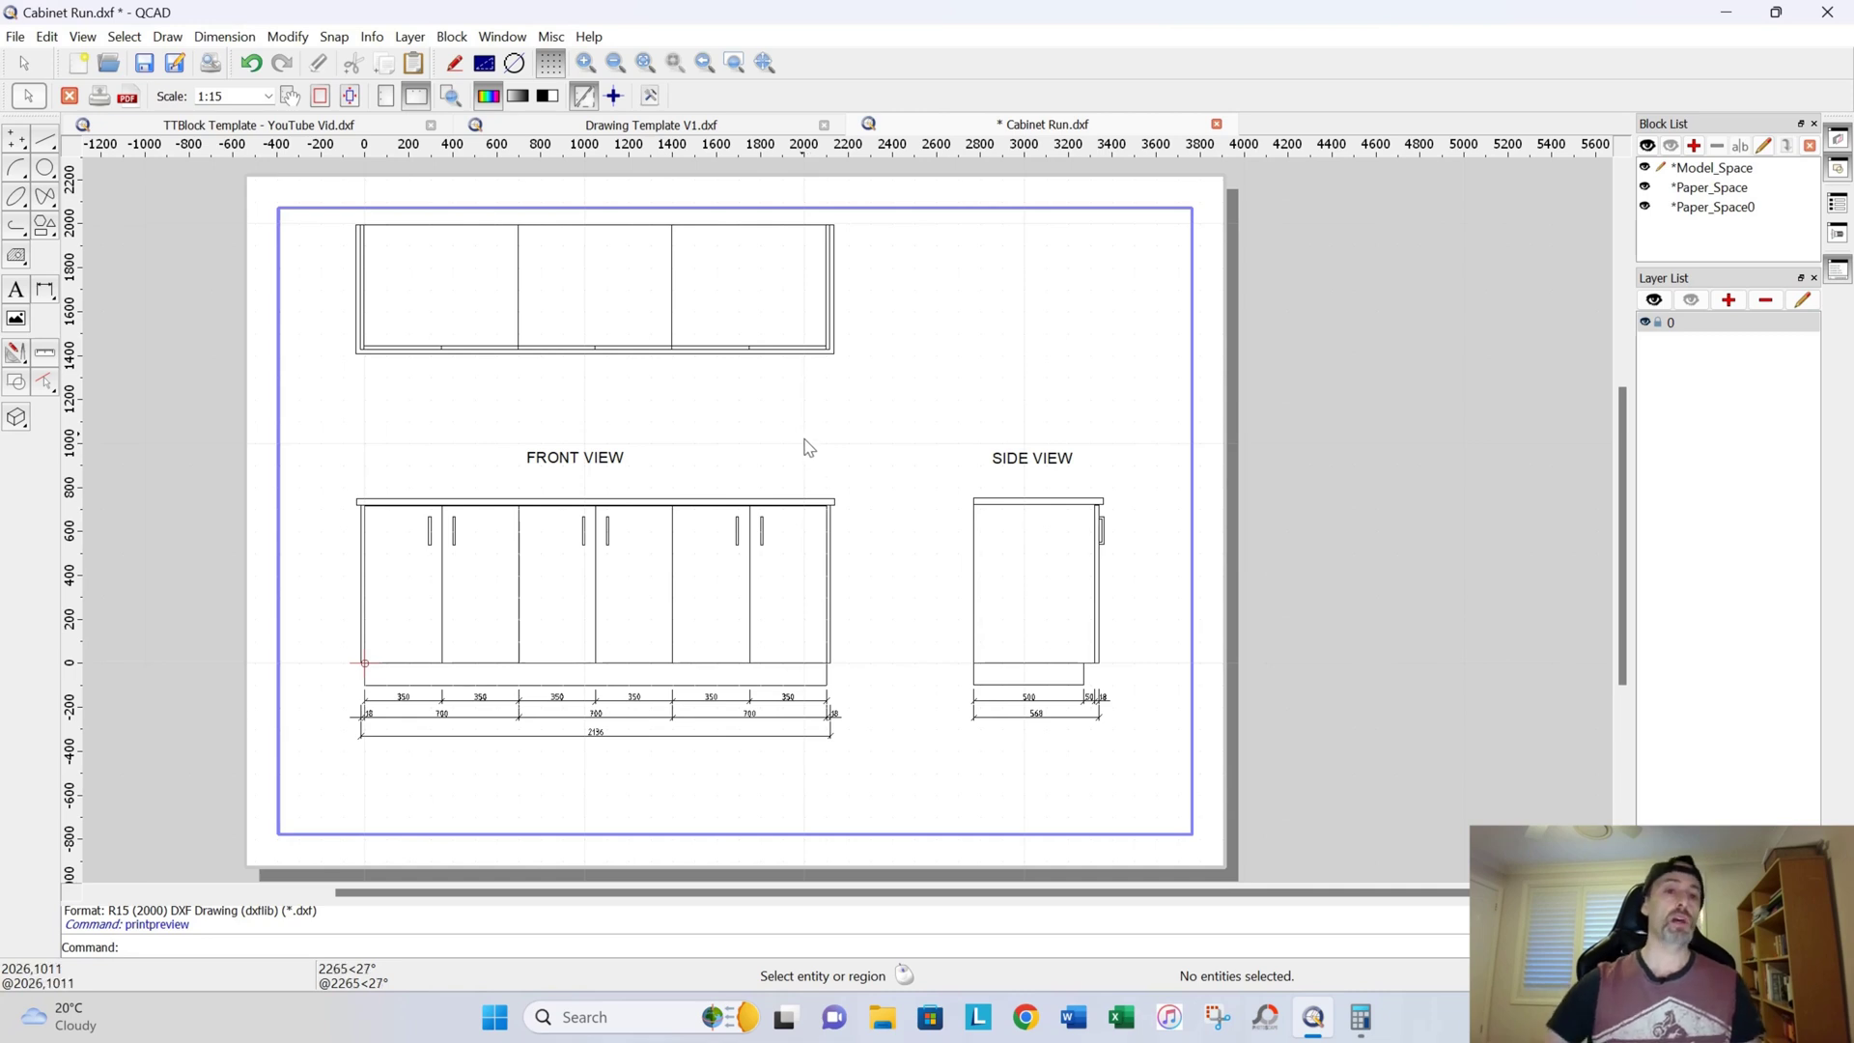
Step: Import Drawing Template V1 from the Desktop into Cabinet Run.dxf
{"action": "left_click", "coordinate": [16, 37]}
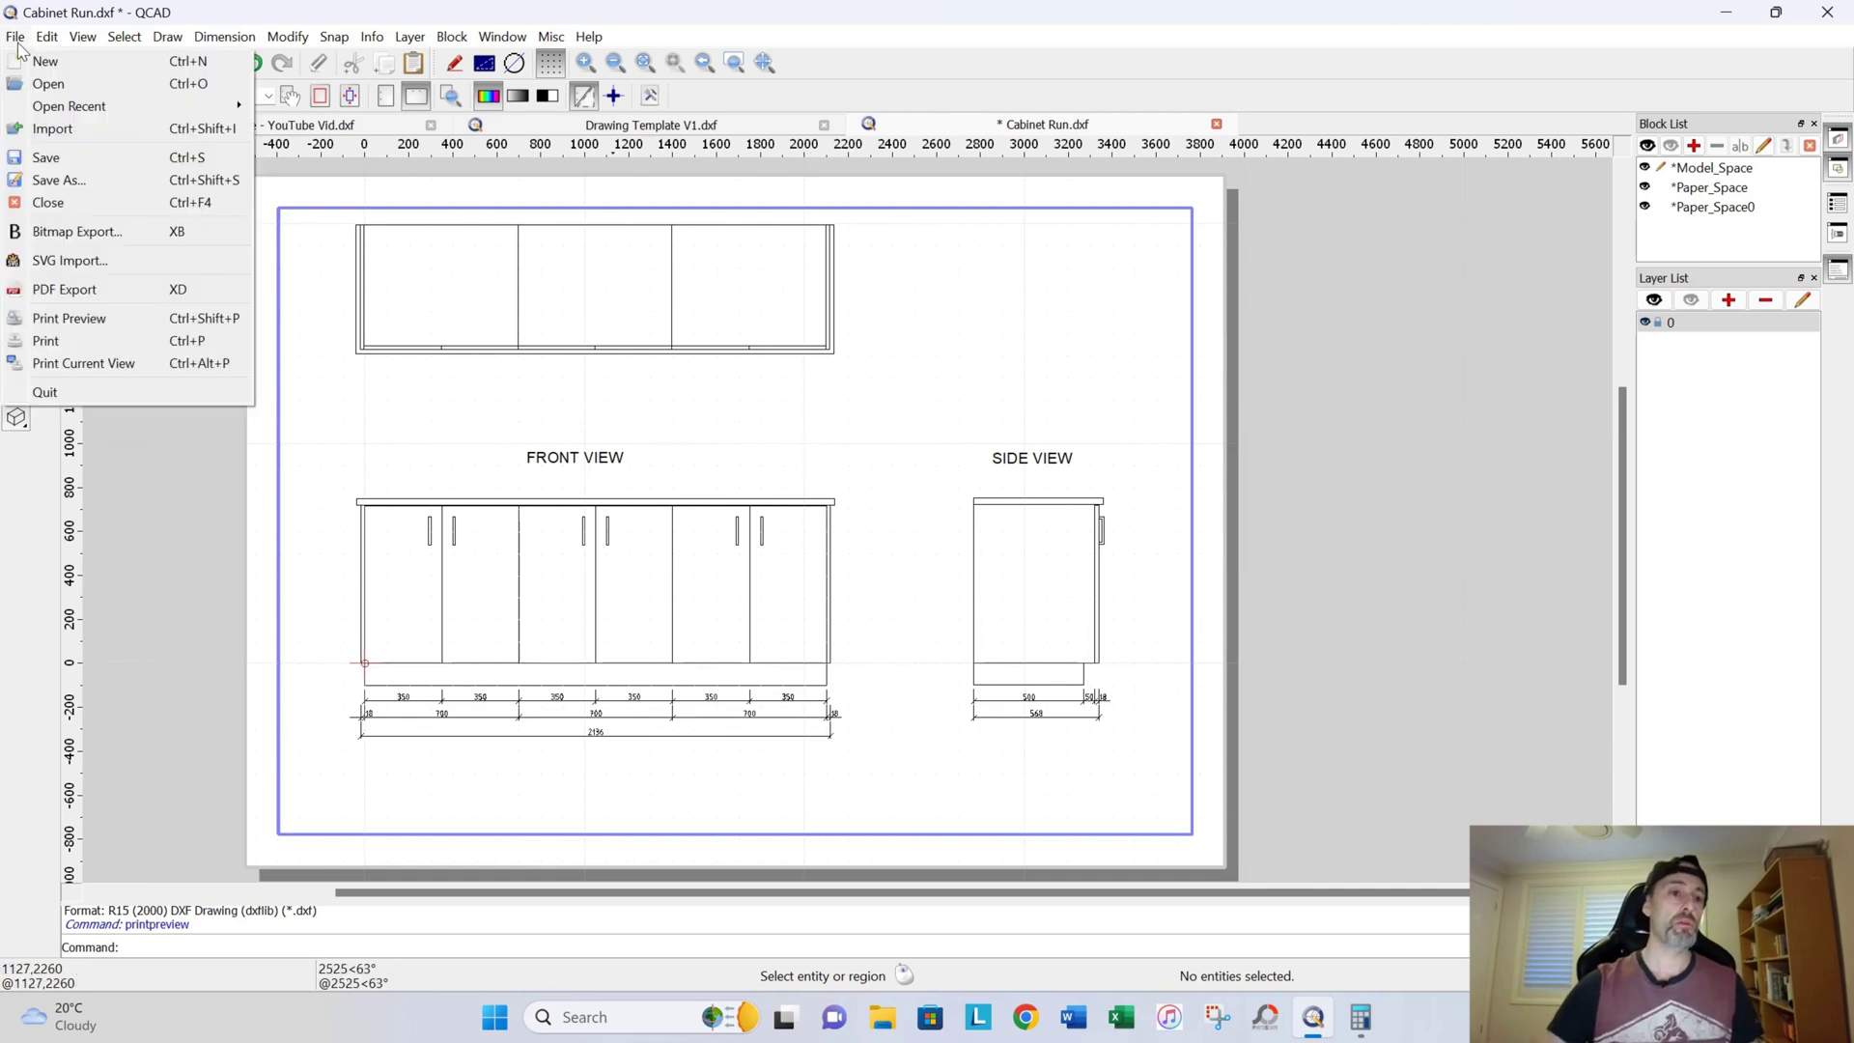
{"action": "left_click", "coordinate": [53, 127]}
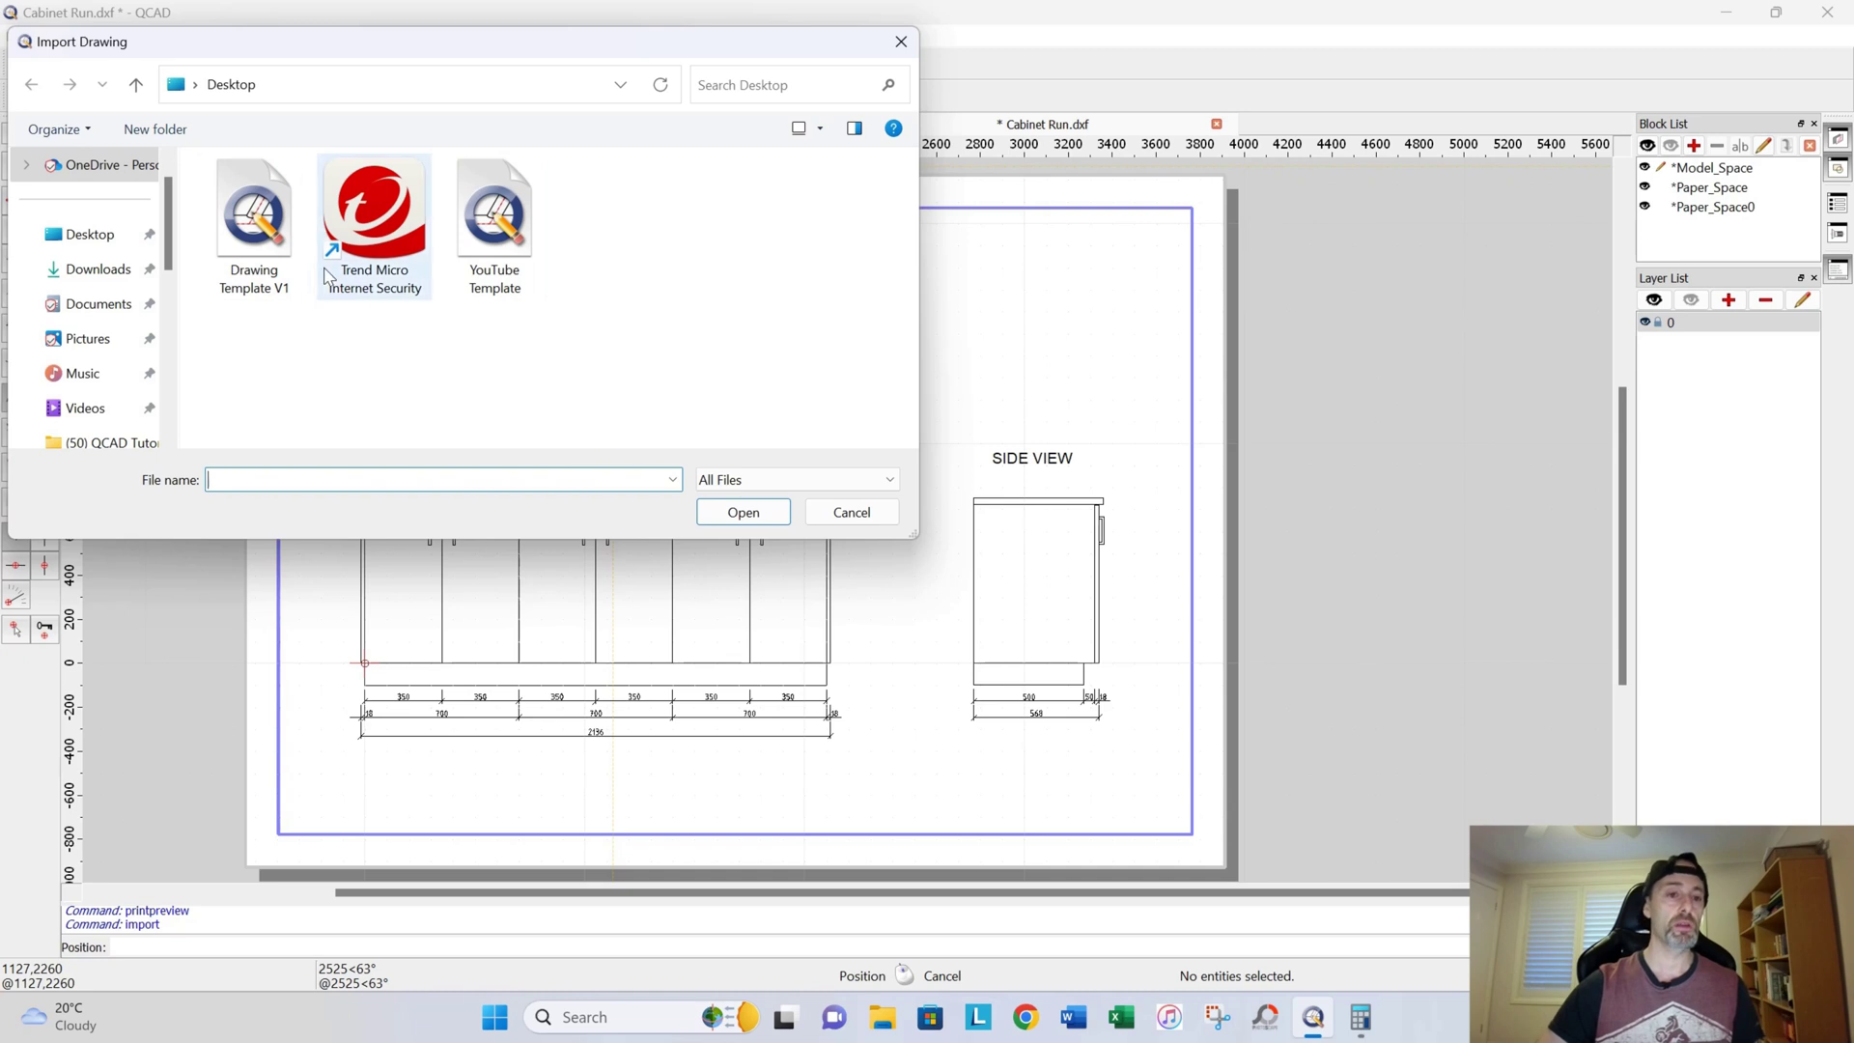
{"action": "left_click", "coordinate": [244, 252]}
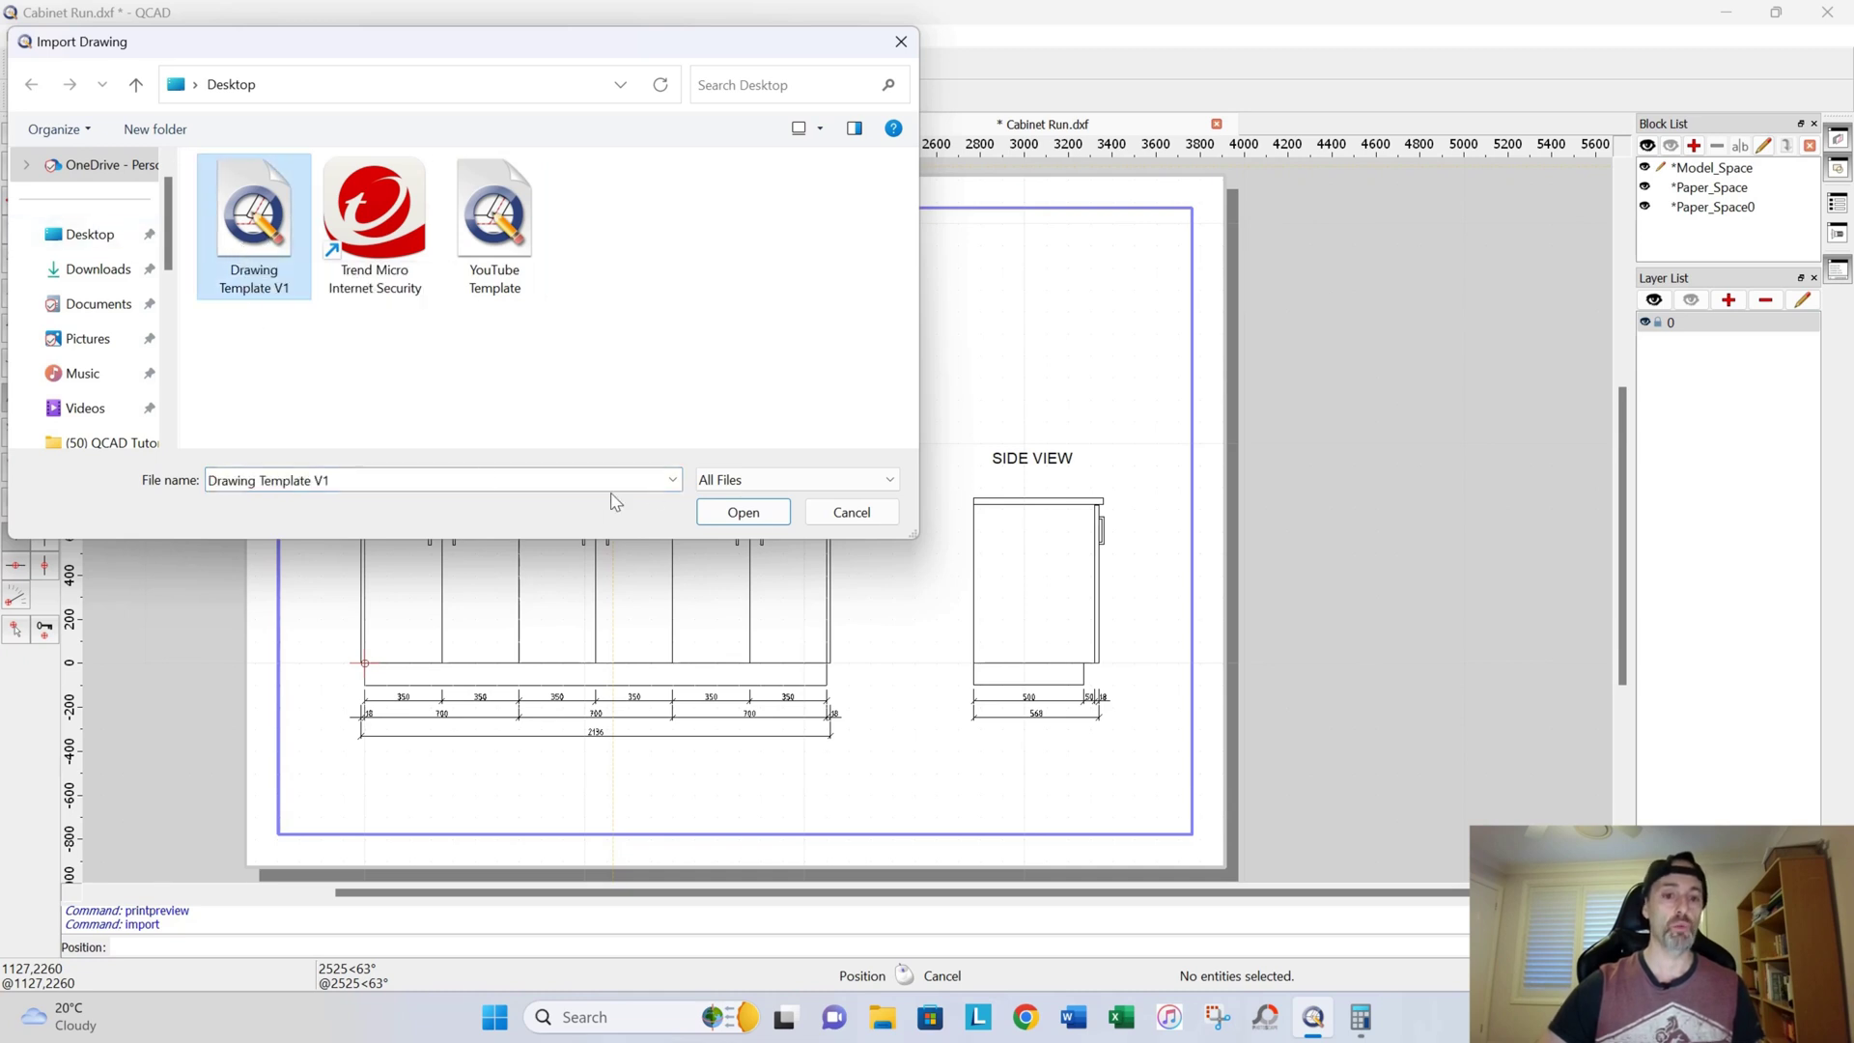
{"action": "left_click", "coordinate": [729, 512]}
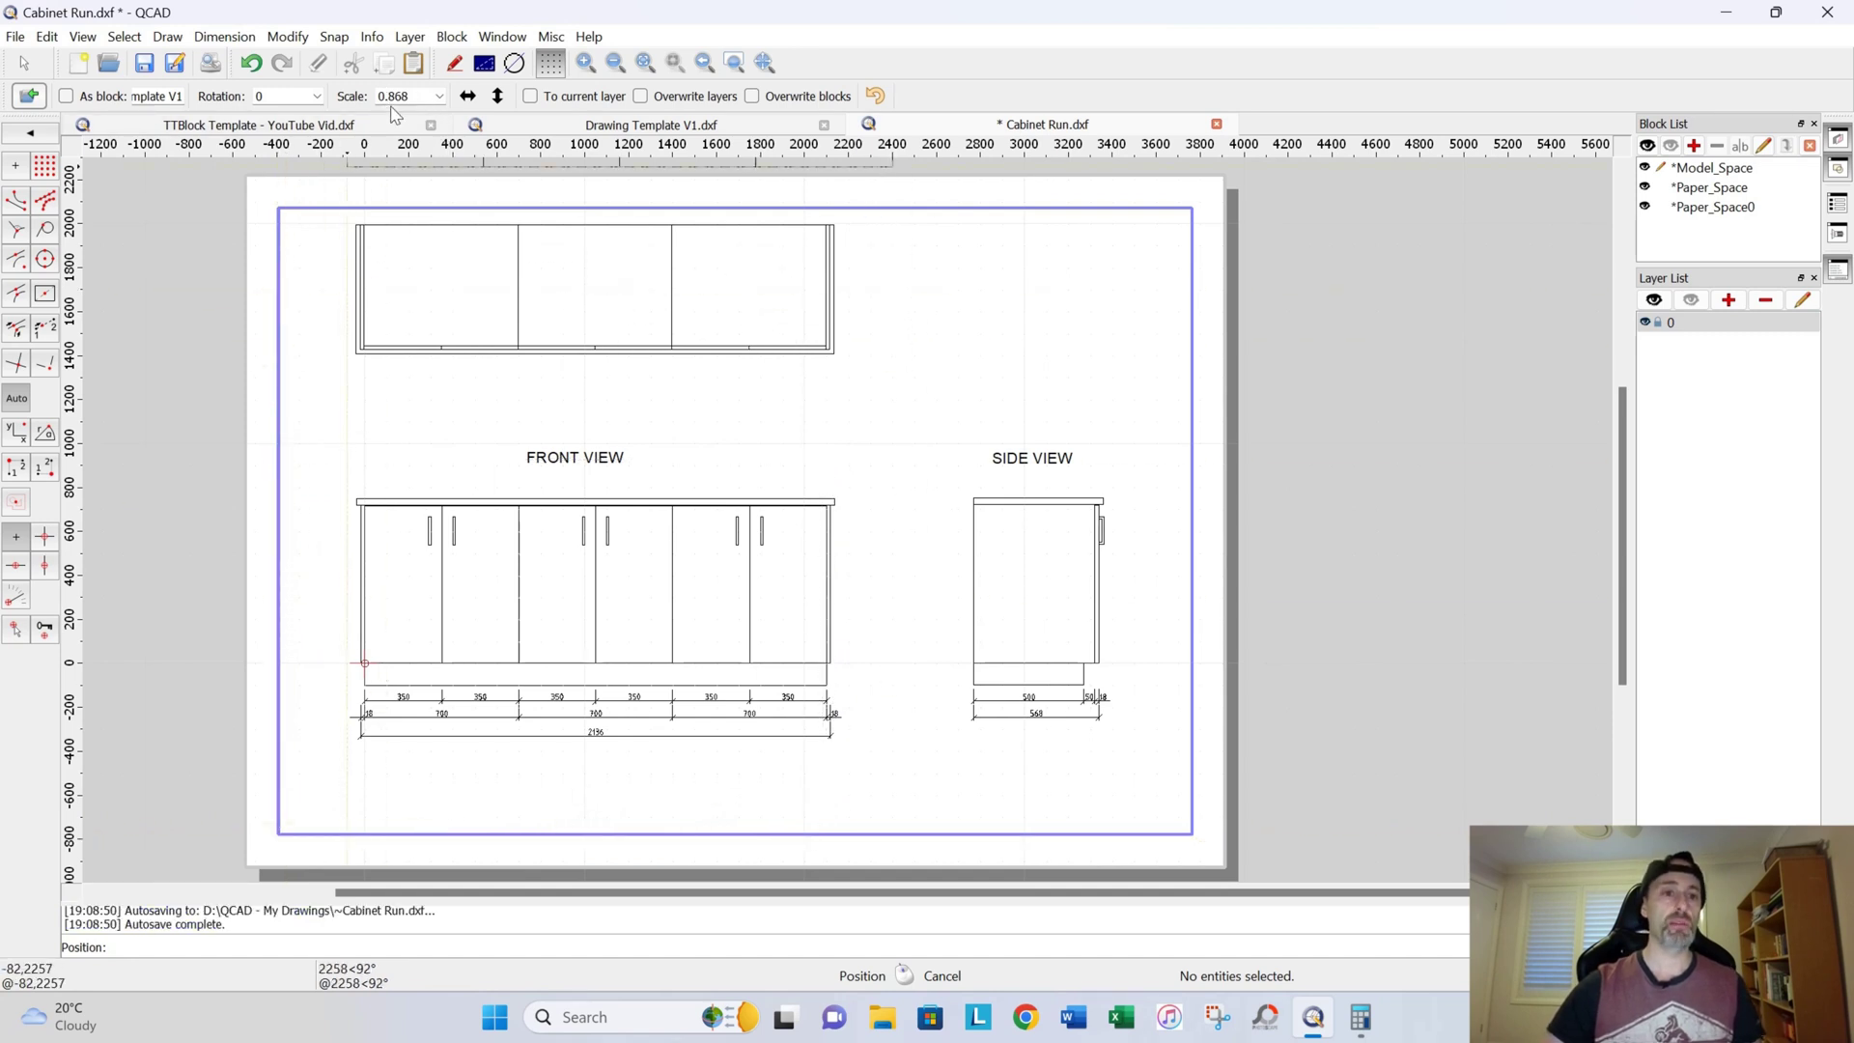
Step: Try insert scales 1 and 2, then enter 1.45 as the template's insert scale
{"action": "left_click", "coordinate": [439, 96]}
{"action": "left_click", "coordinate": [413, 114]}
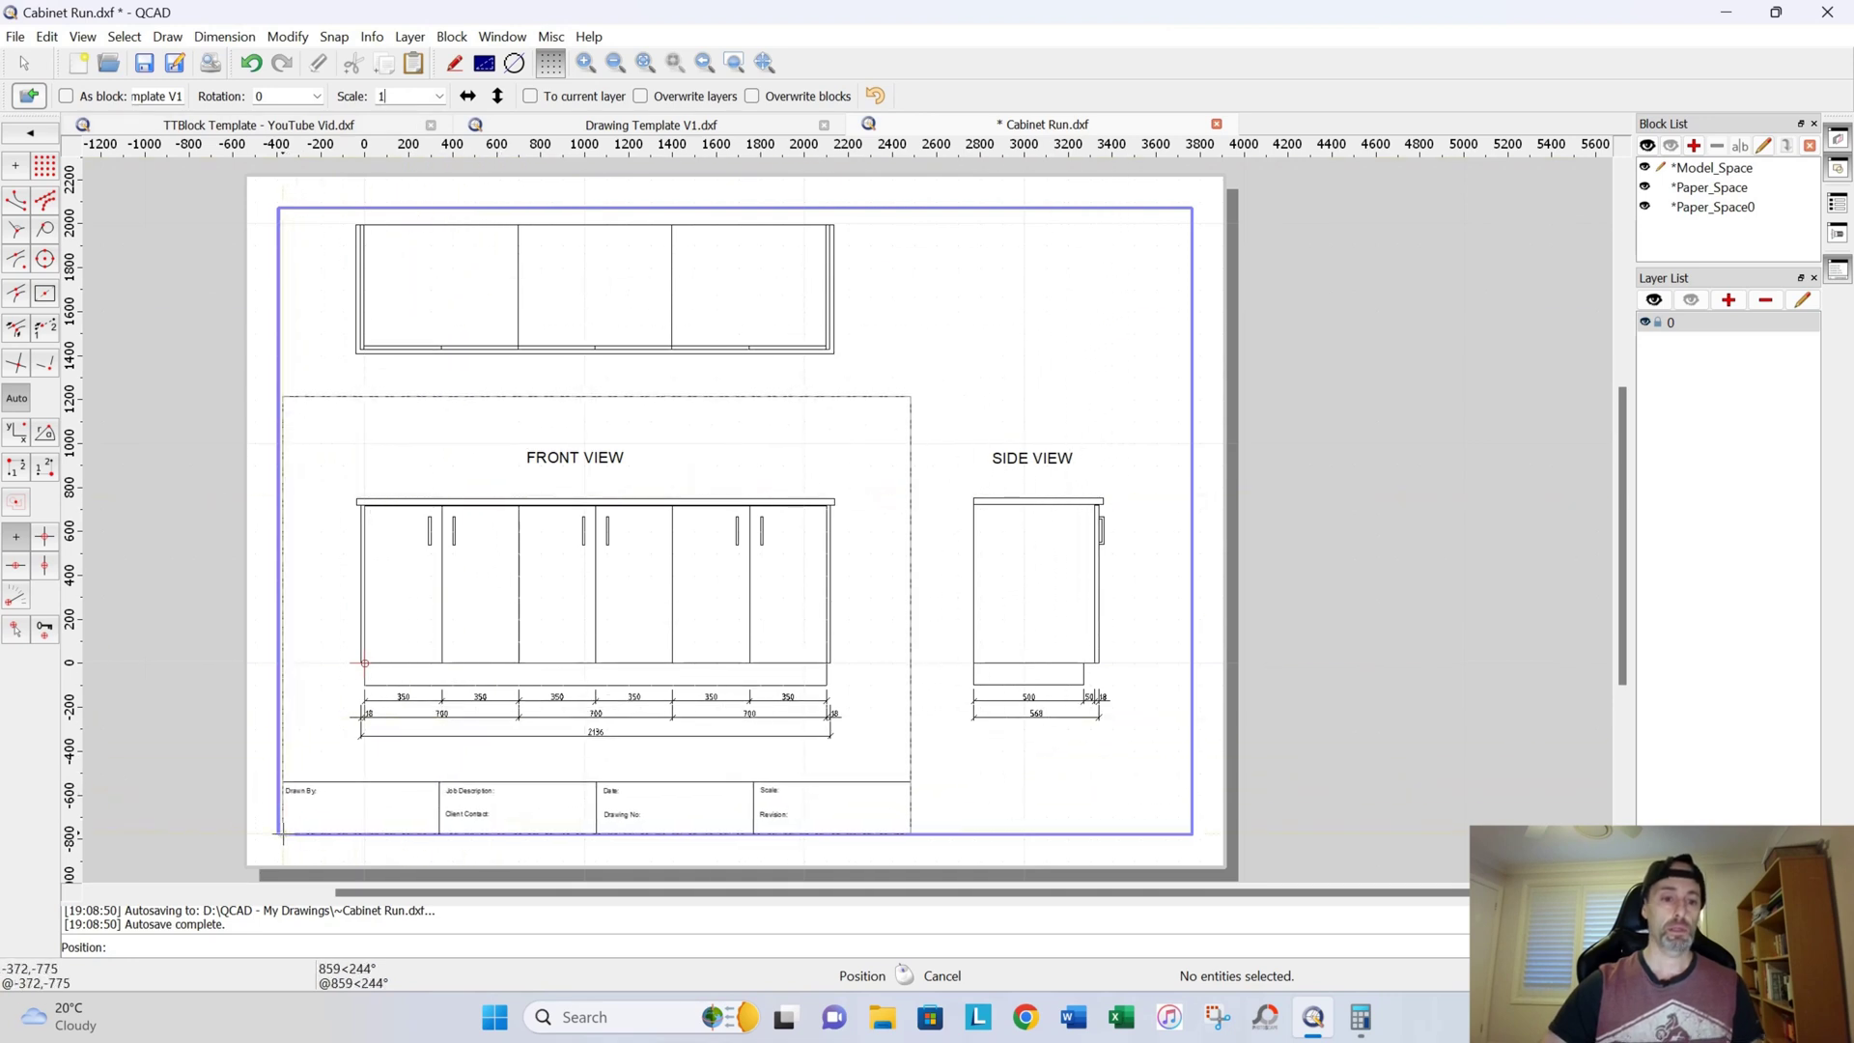
{"action": "left_click", "coordinate": [440, 97]}
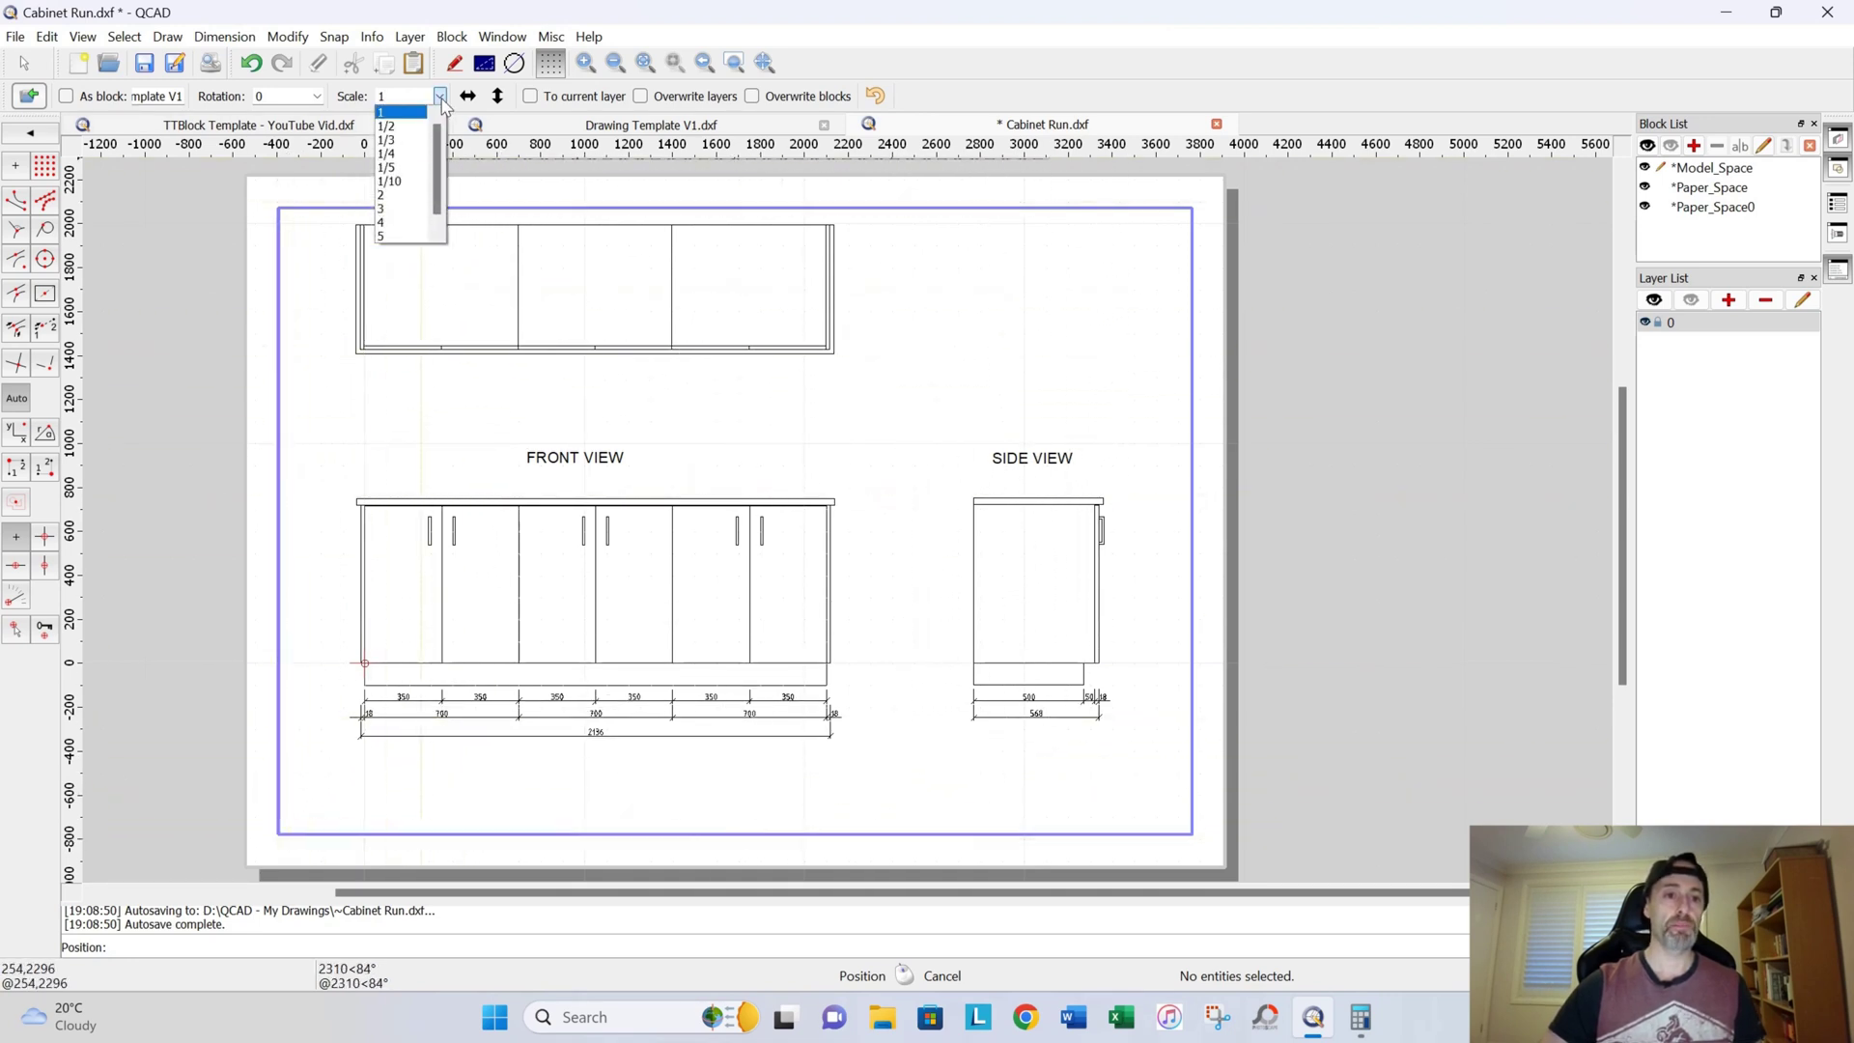
{"action": "left_click", "coordinate": [399, 196]}
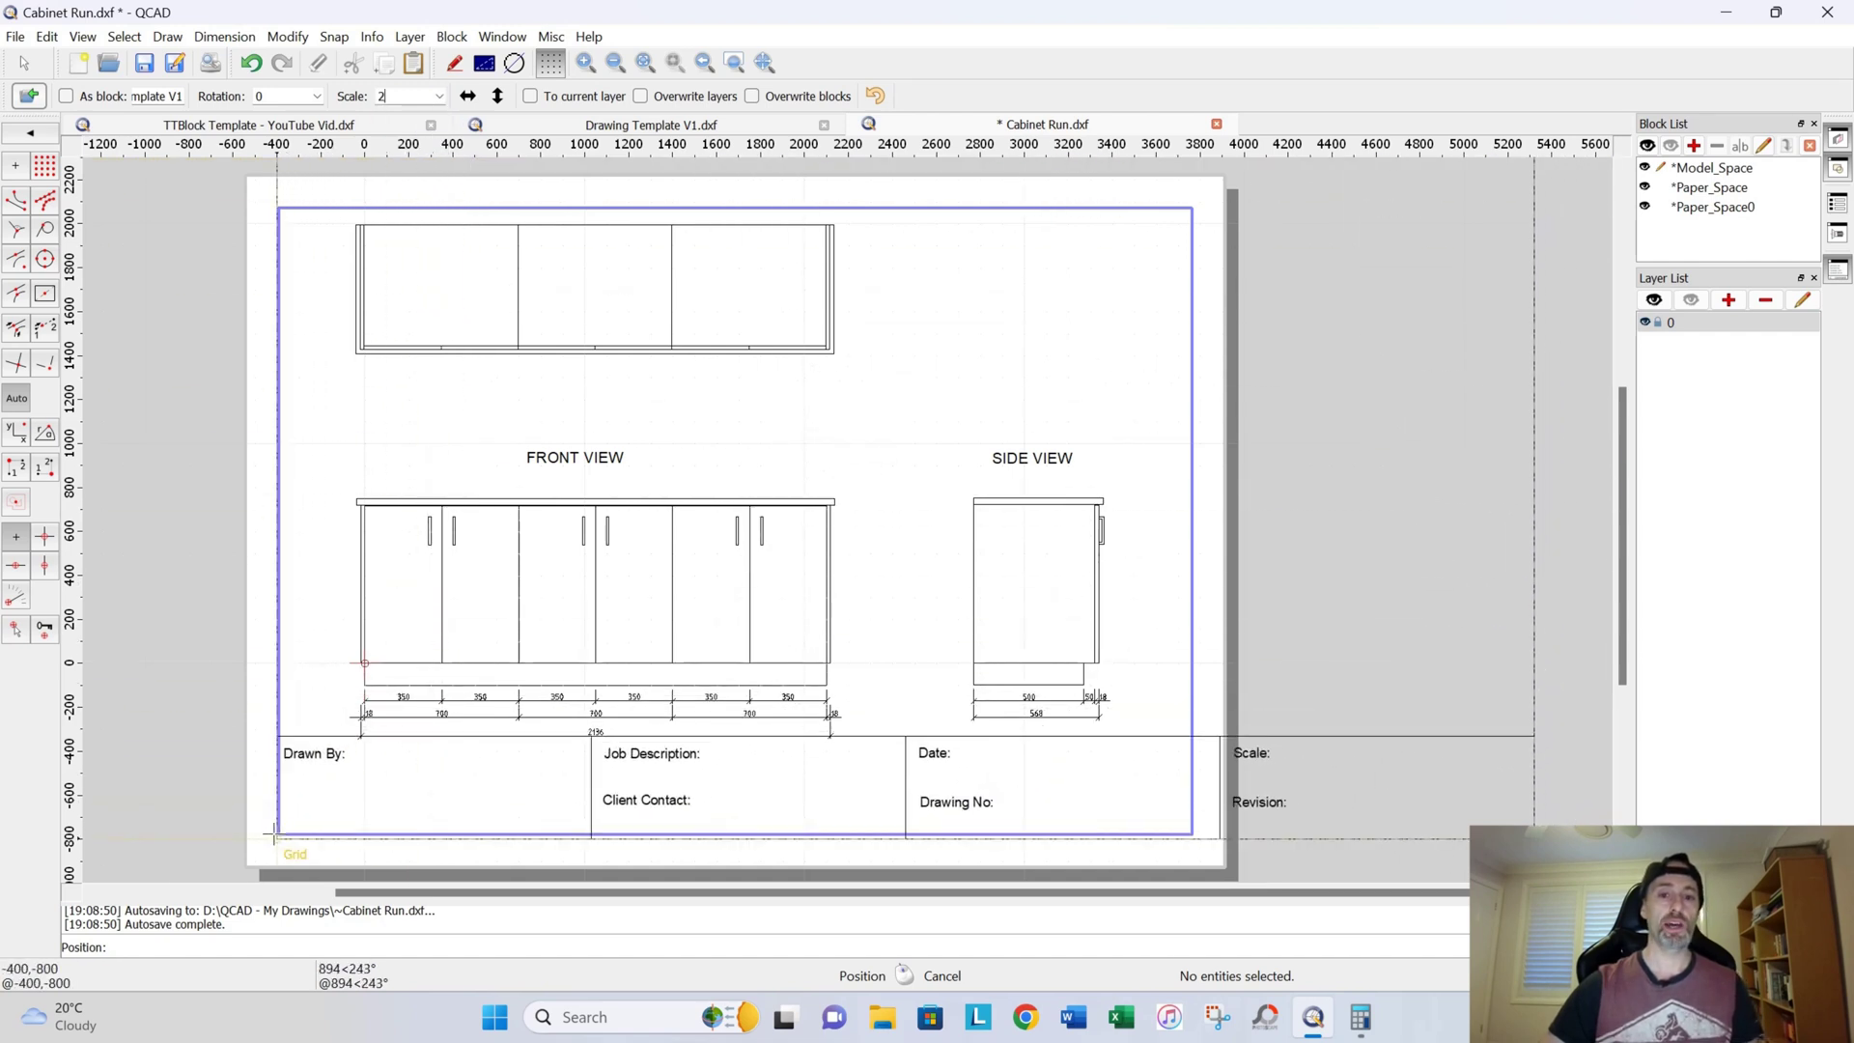
{"action": "left_click", "coordinate": [399, 97]}
{"action": "key", "text": "BackSpace"}
{"action": "type", "text": "1"}
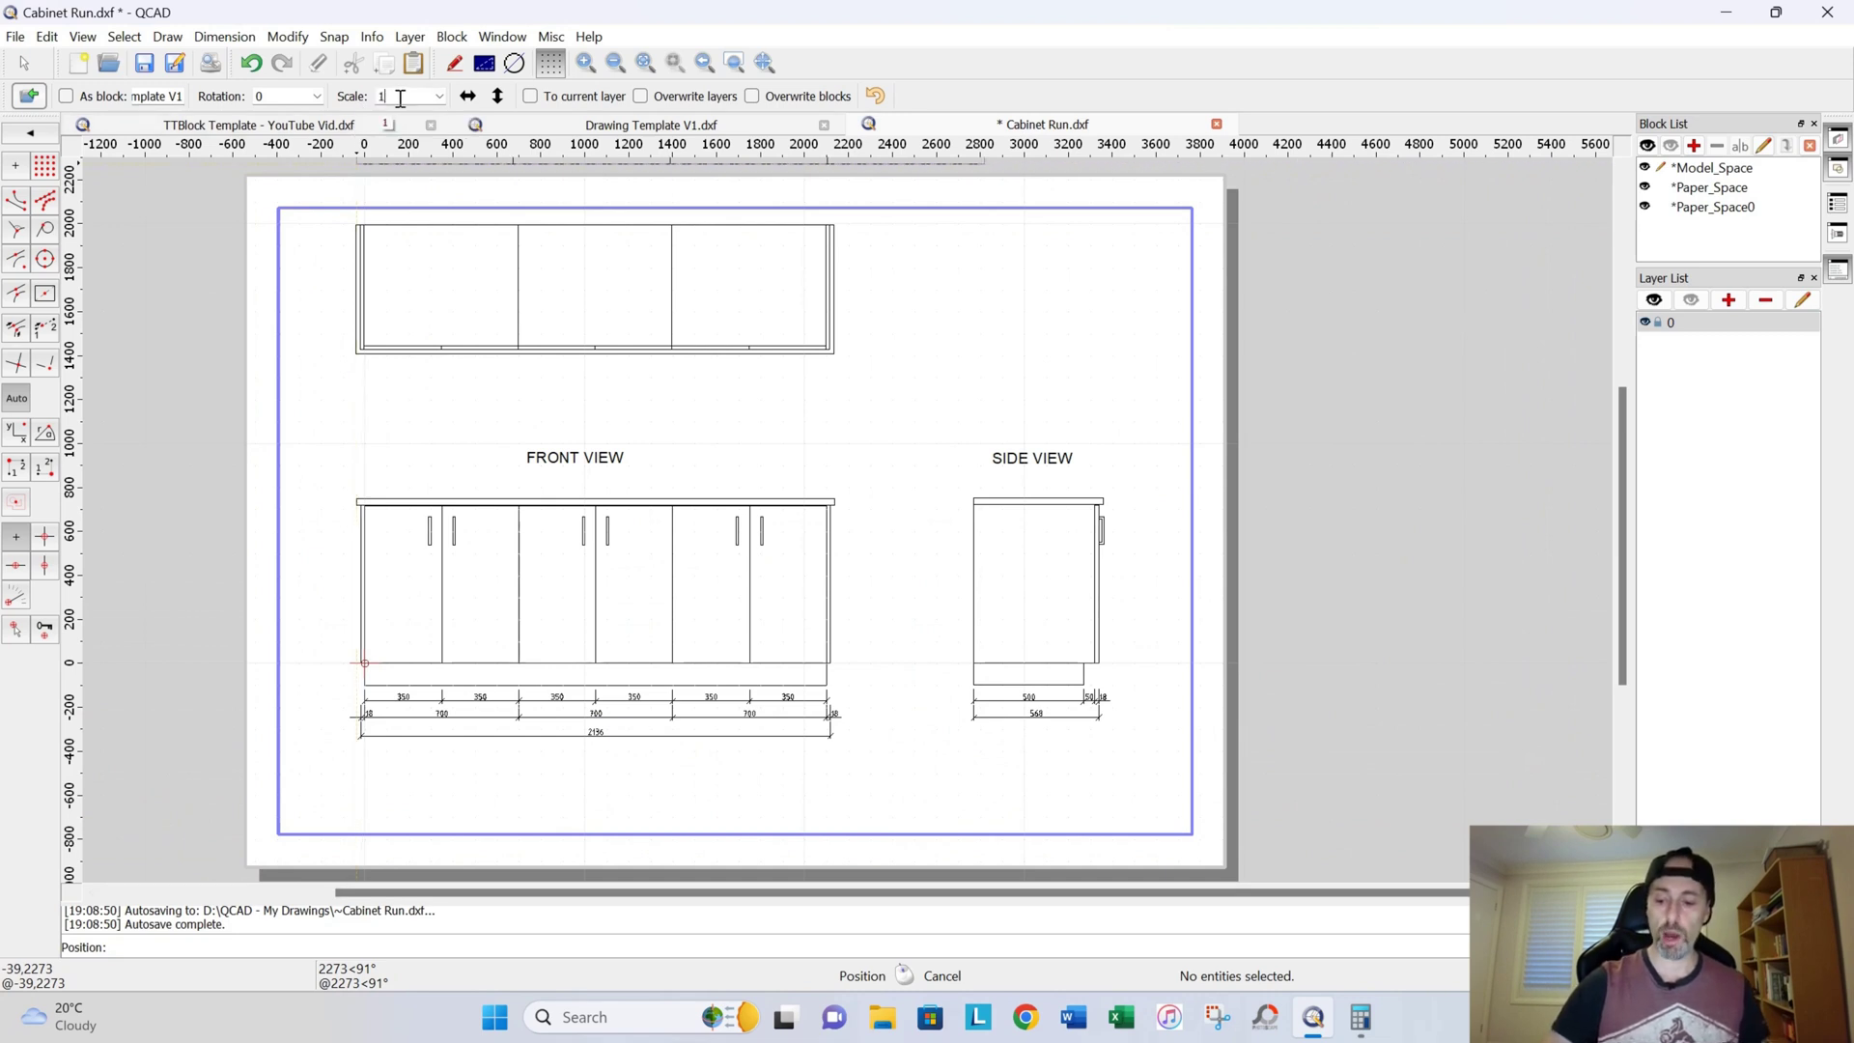
{"action": "type", "text": ".5"}
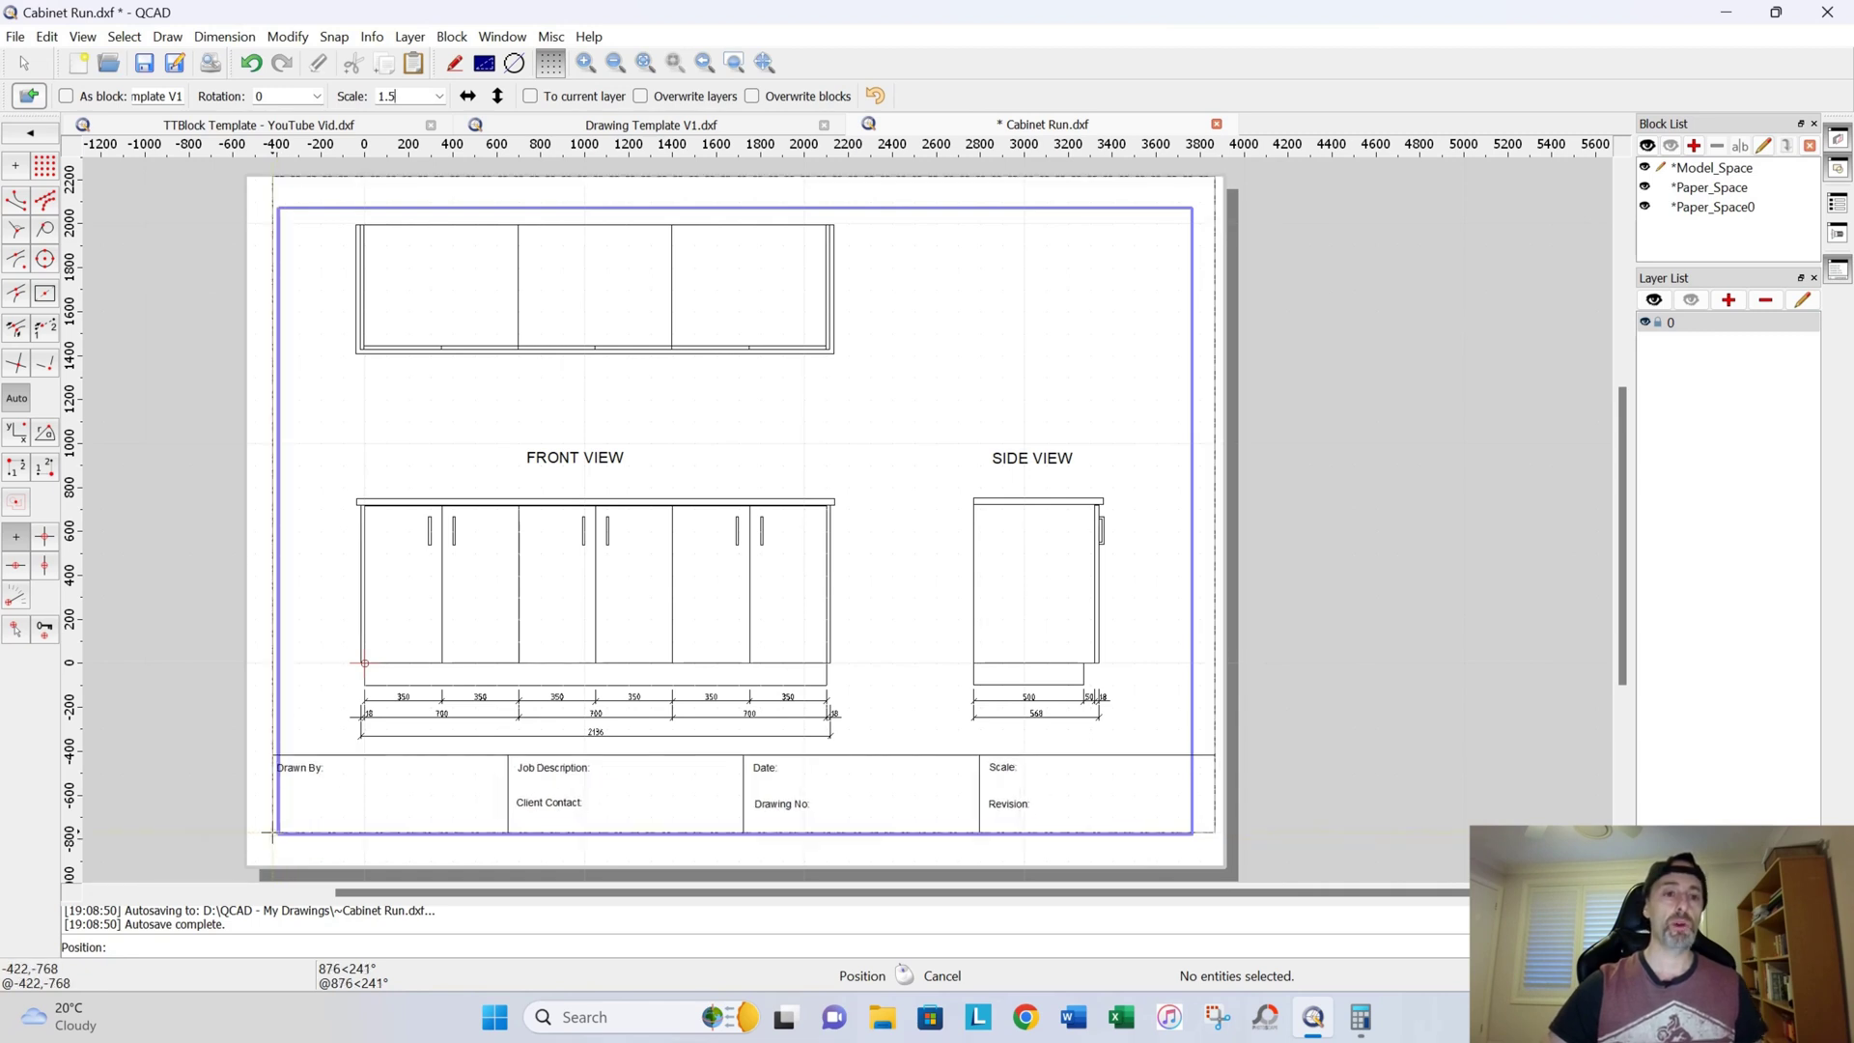
{"action": "key", "text": "BackSpace"}
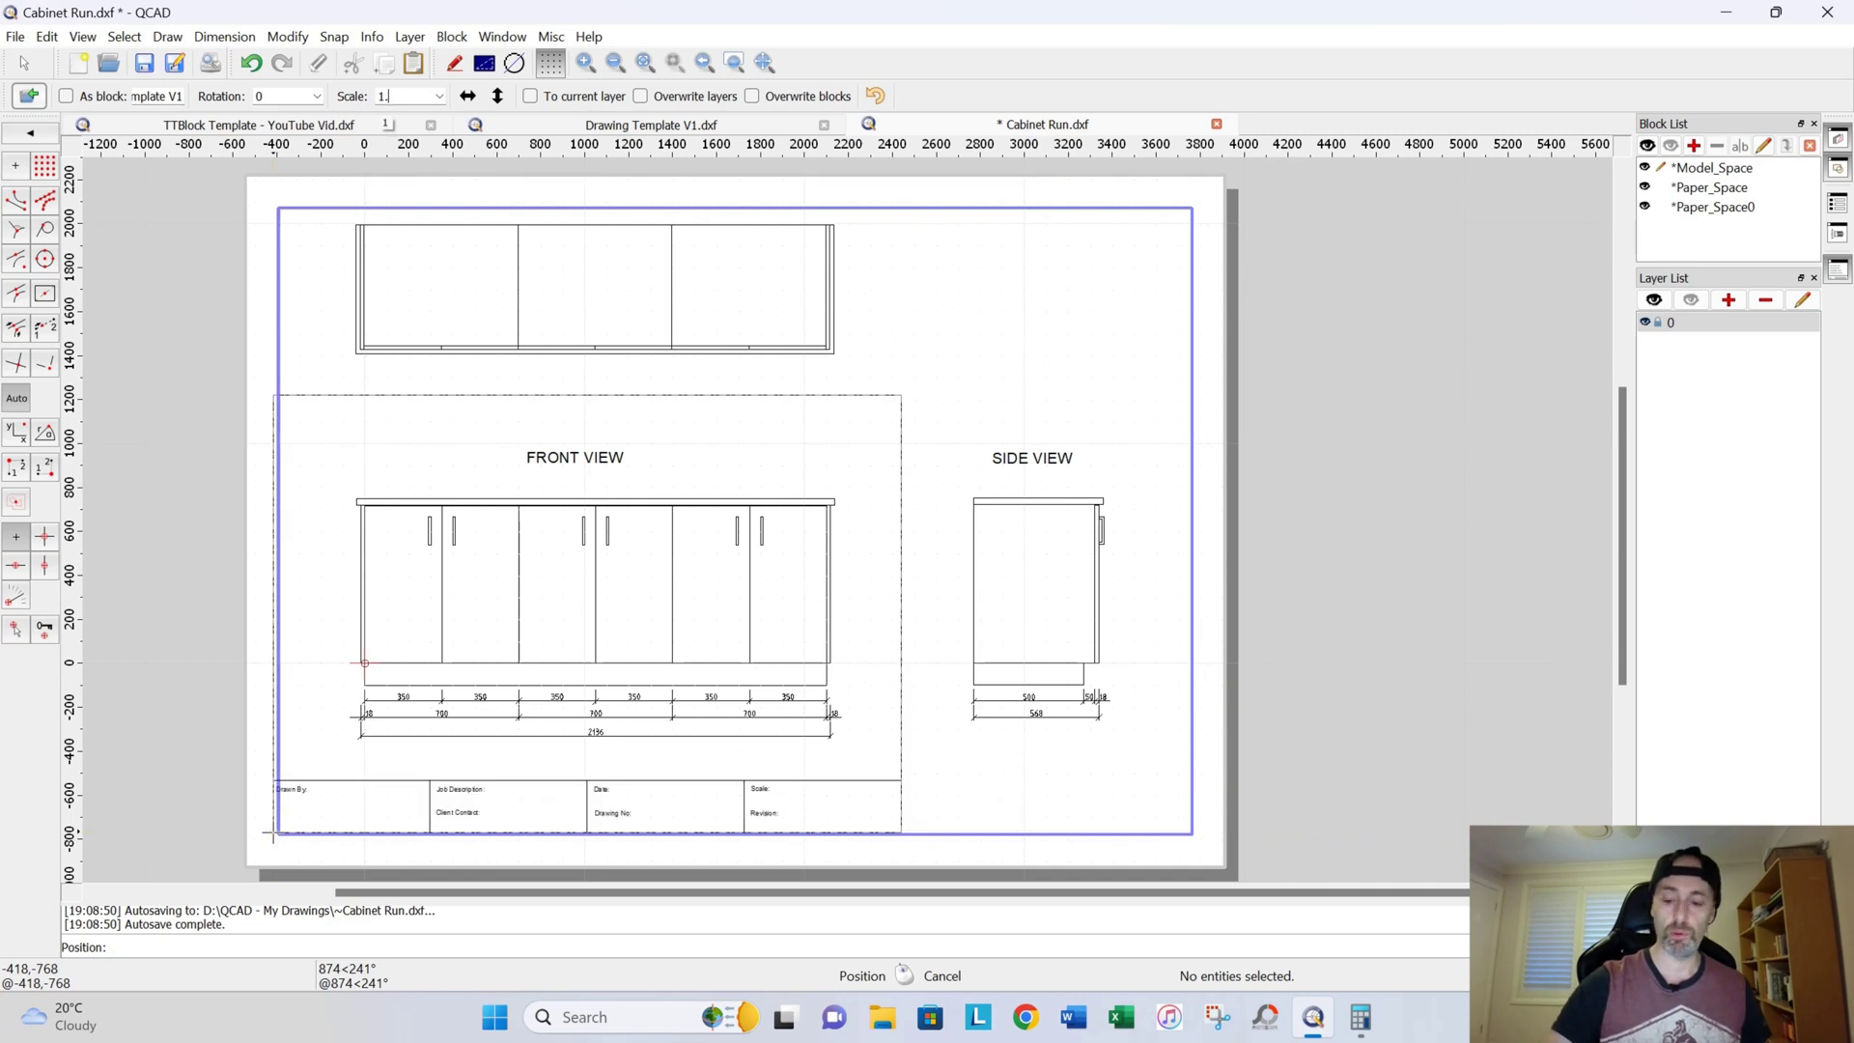
{"action": "type", "text": "4"}
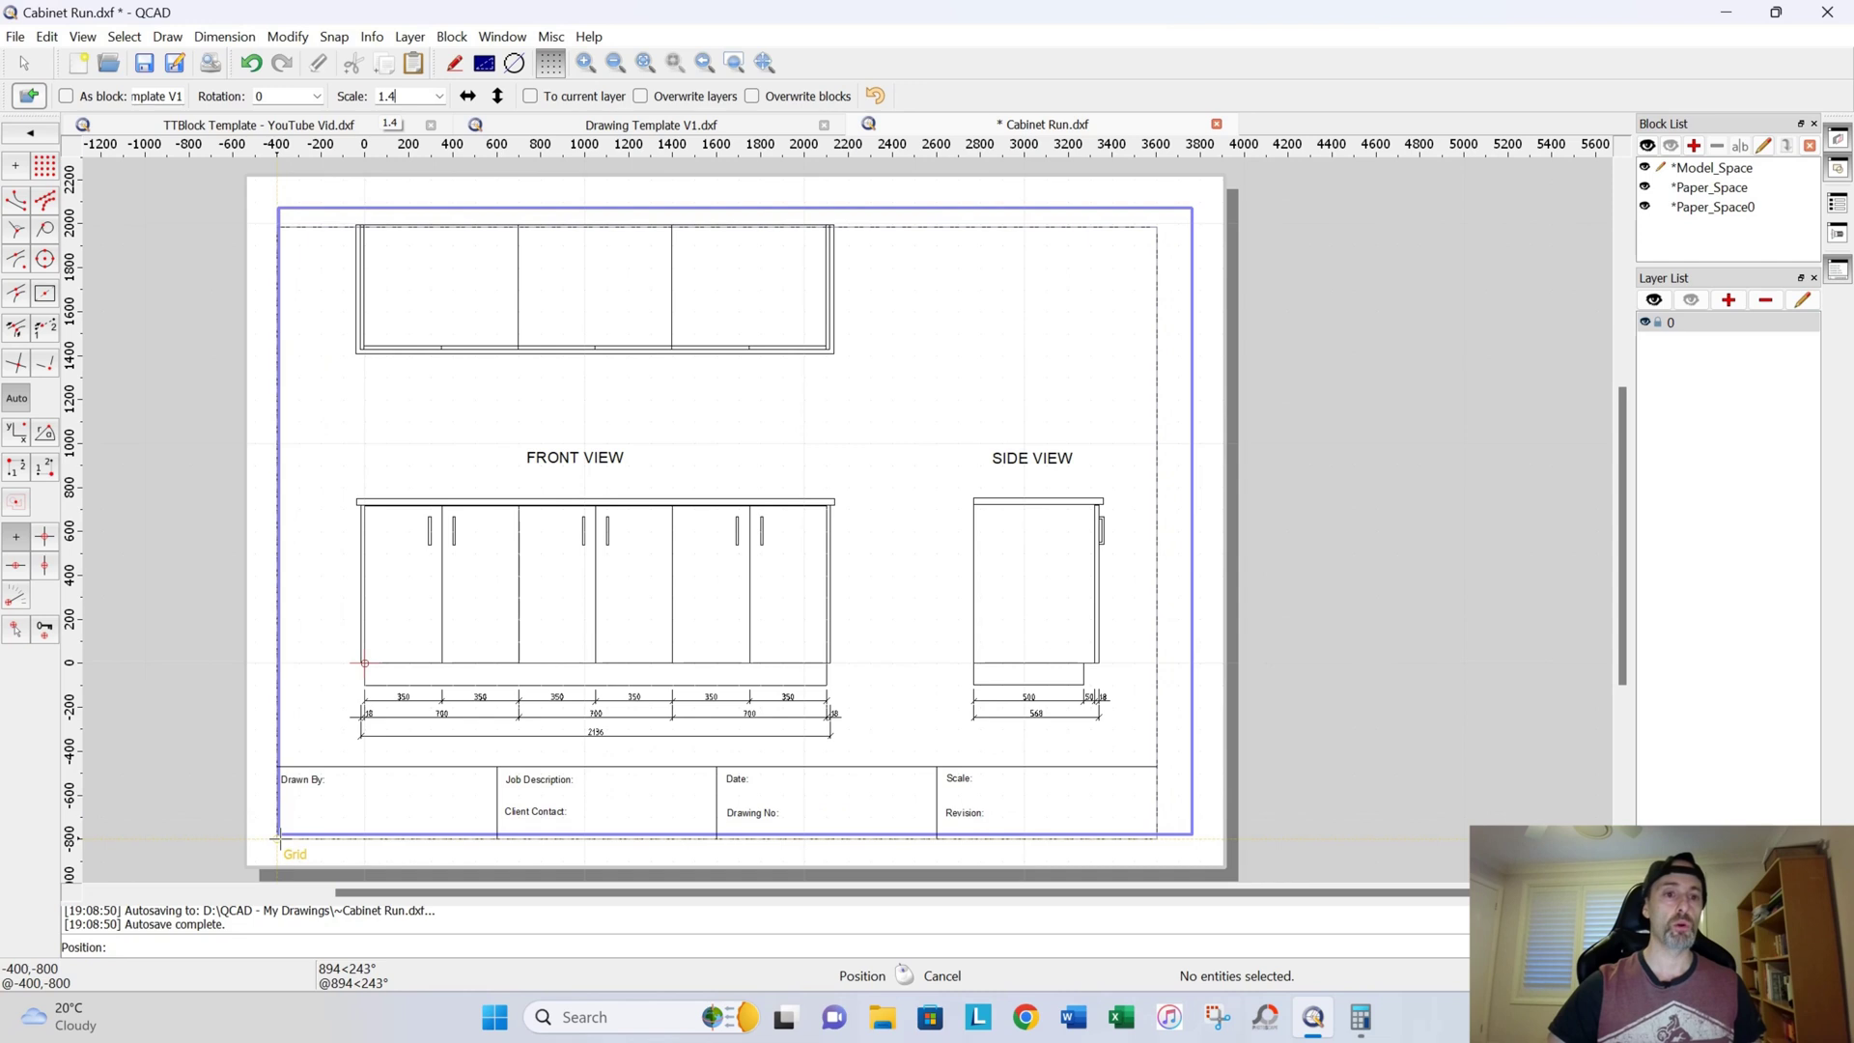
{"action": "type", "text": "5"}
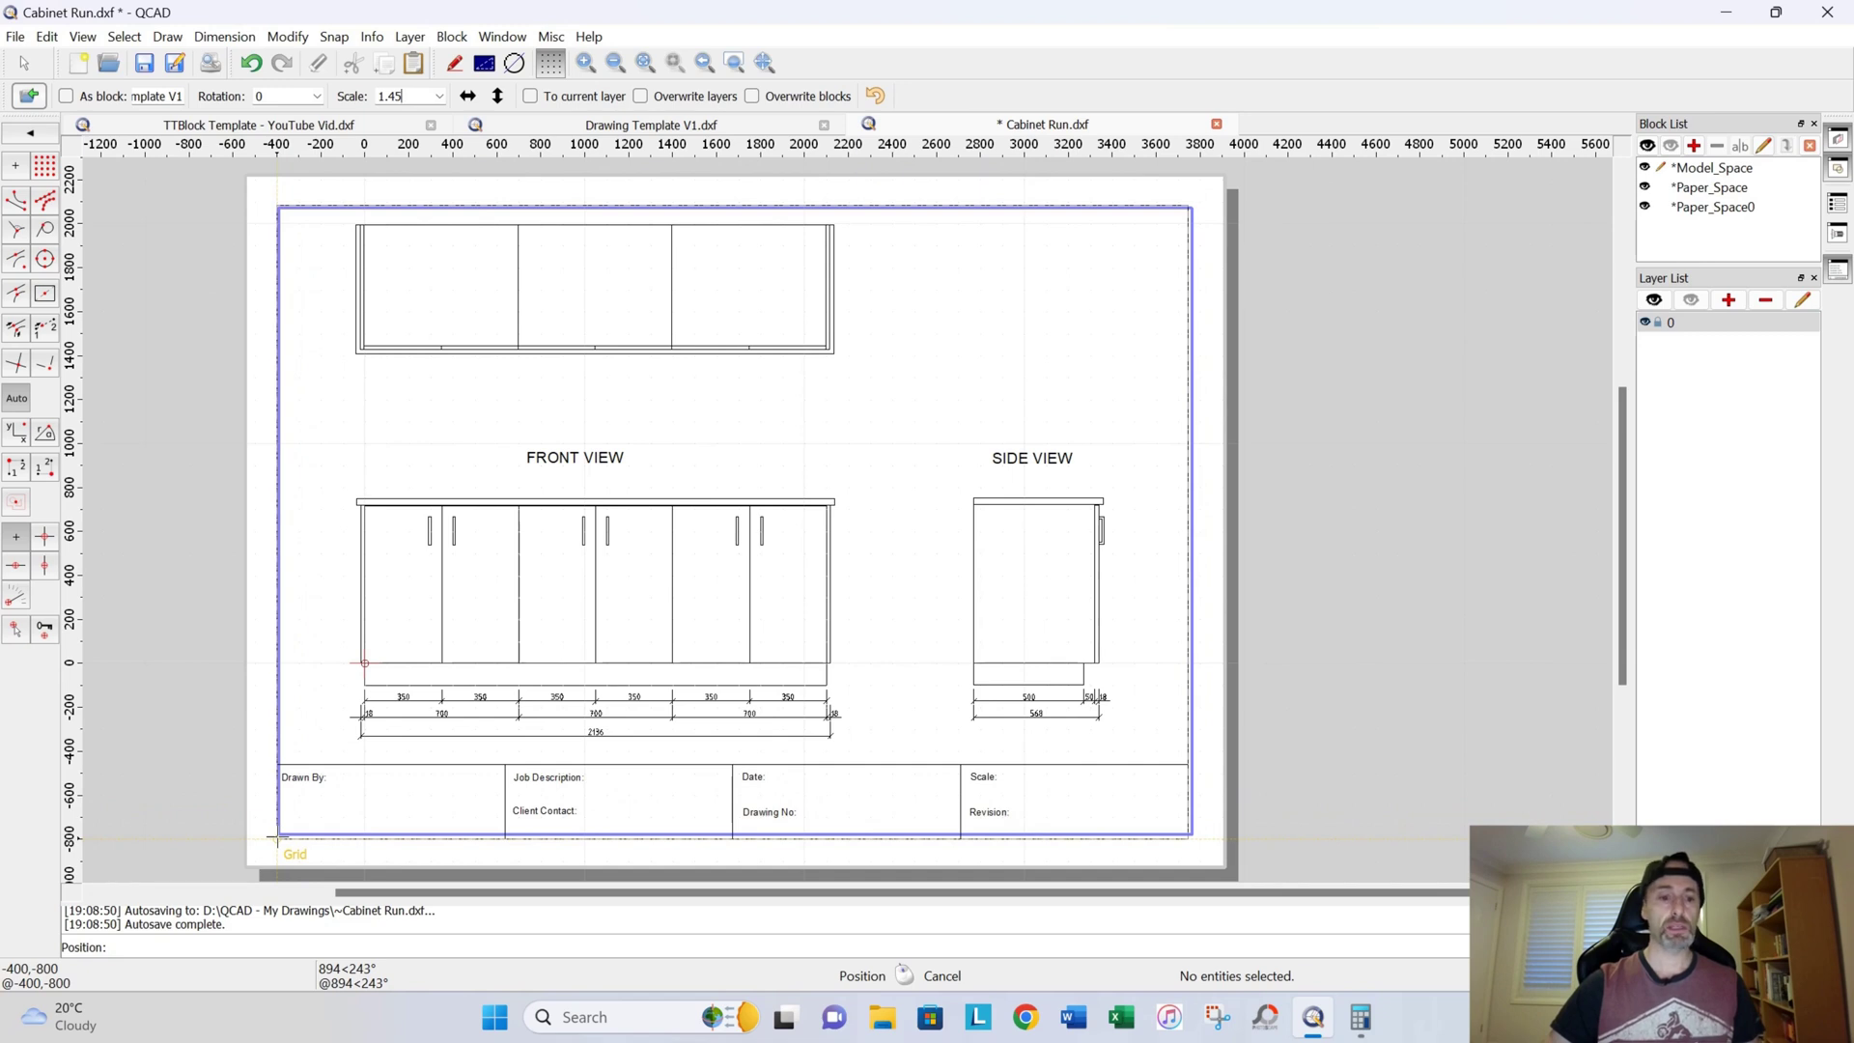
Step: Place the title block at the sheet's bottom-left corner and stop inserting copies
{"action": "left_click", "coordinate": [277, 838]}
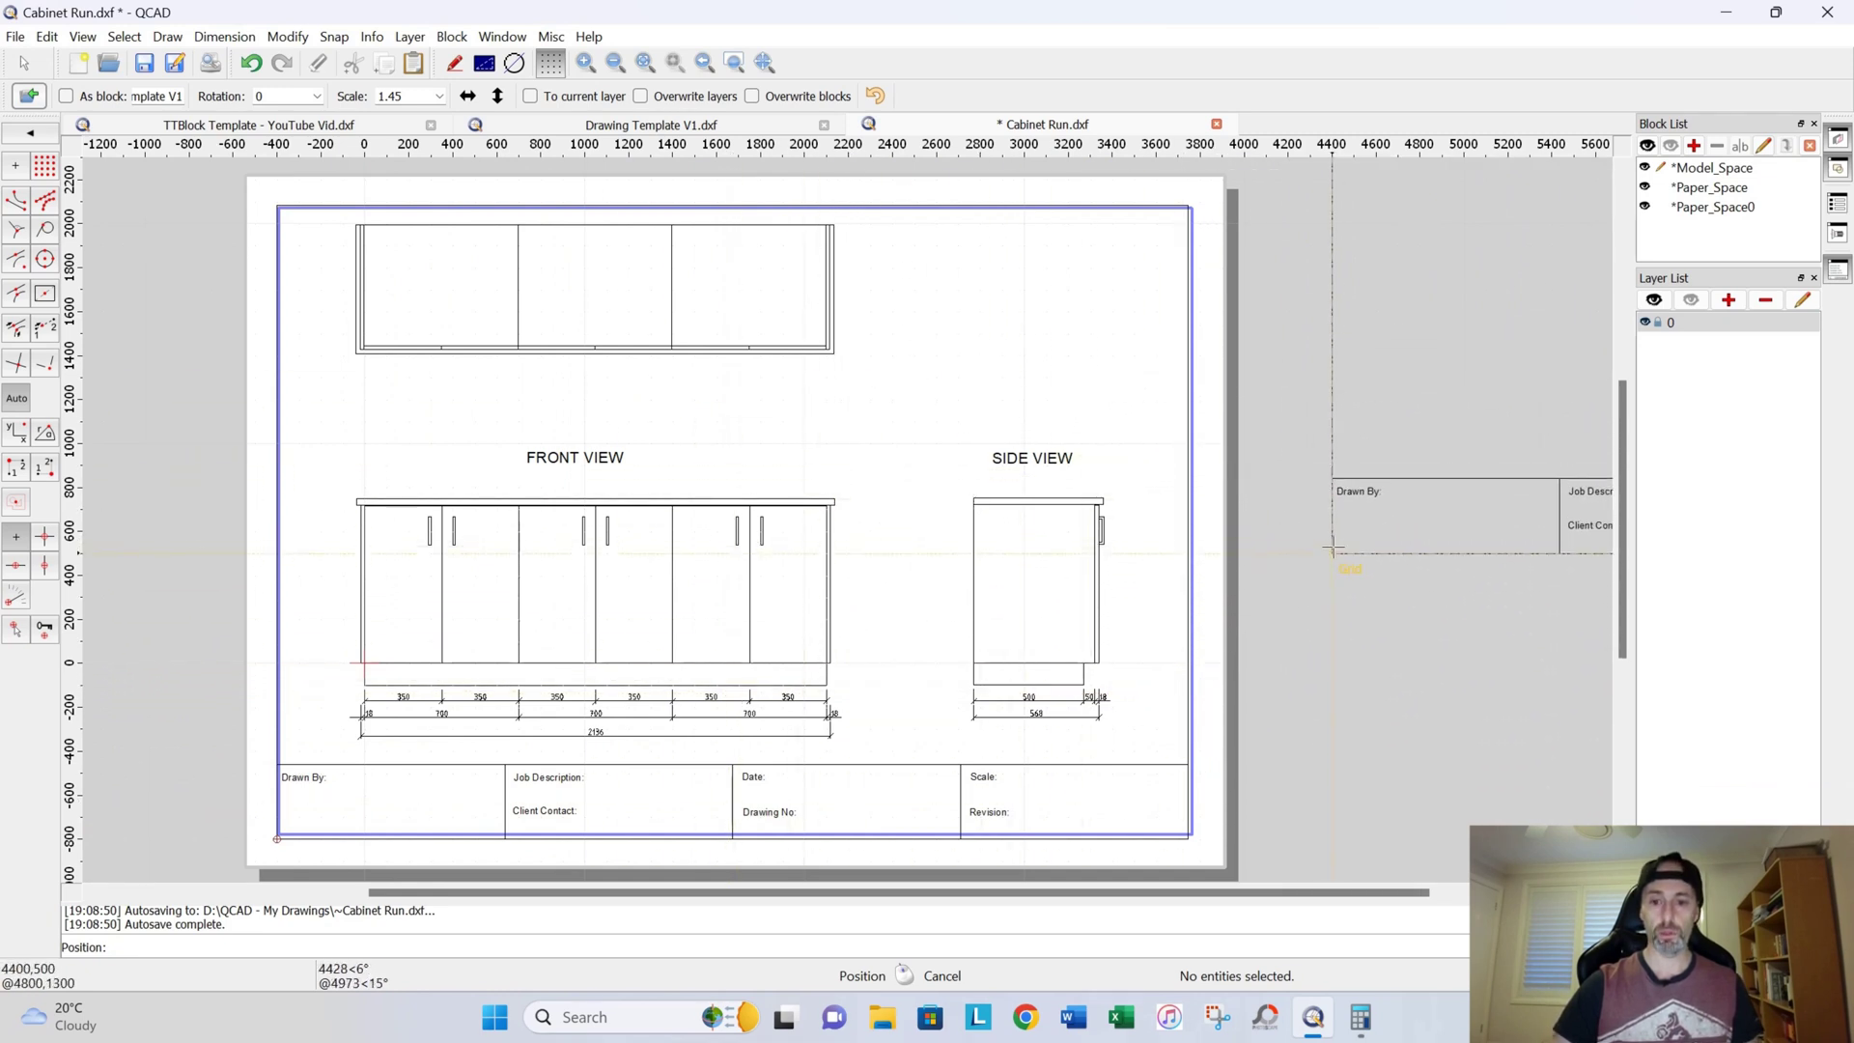
{"action": "right_click", "coordinate": [1333, 555]}
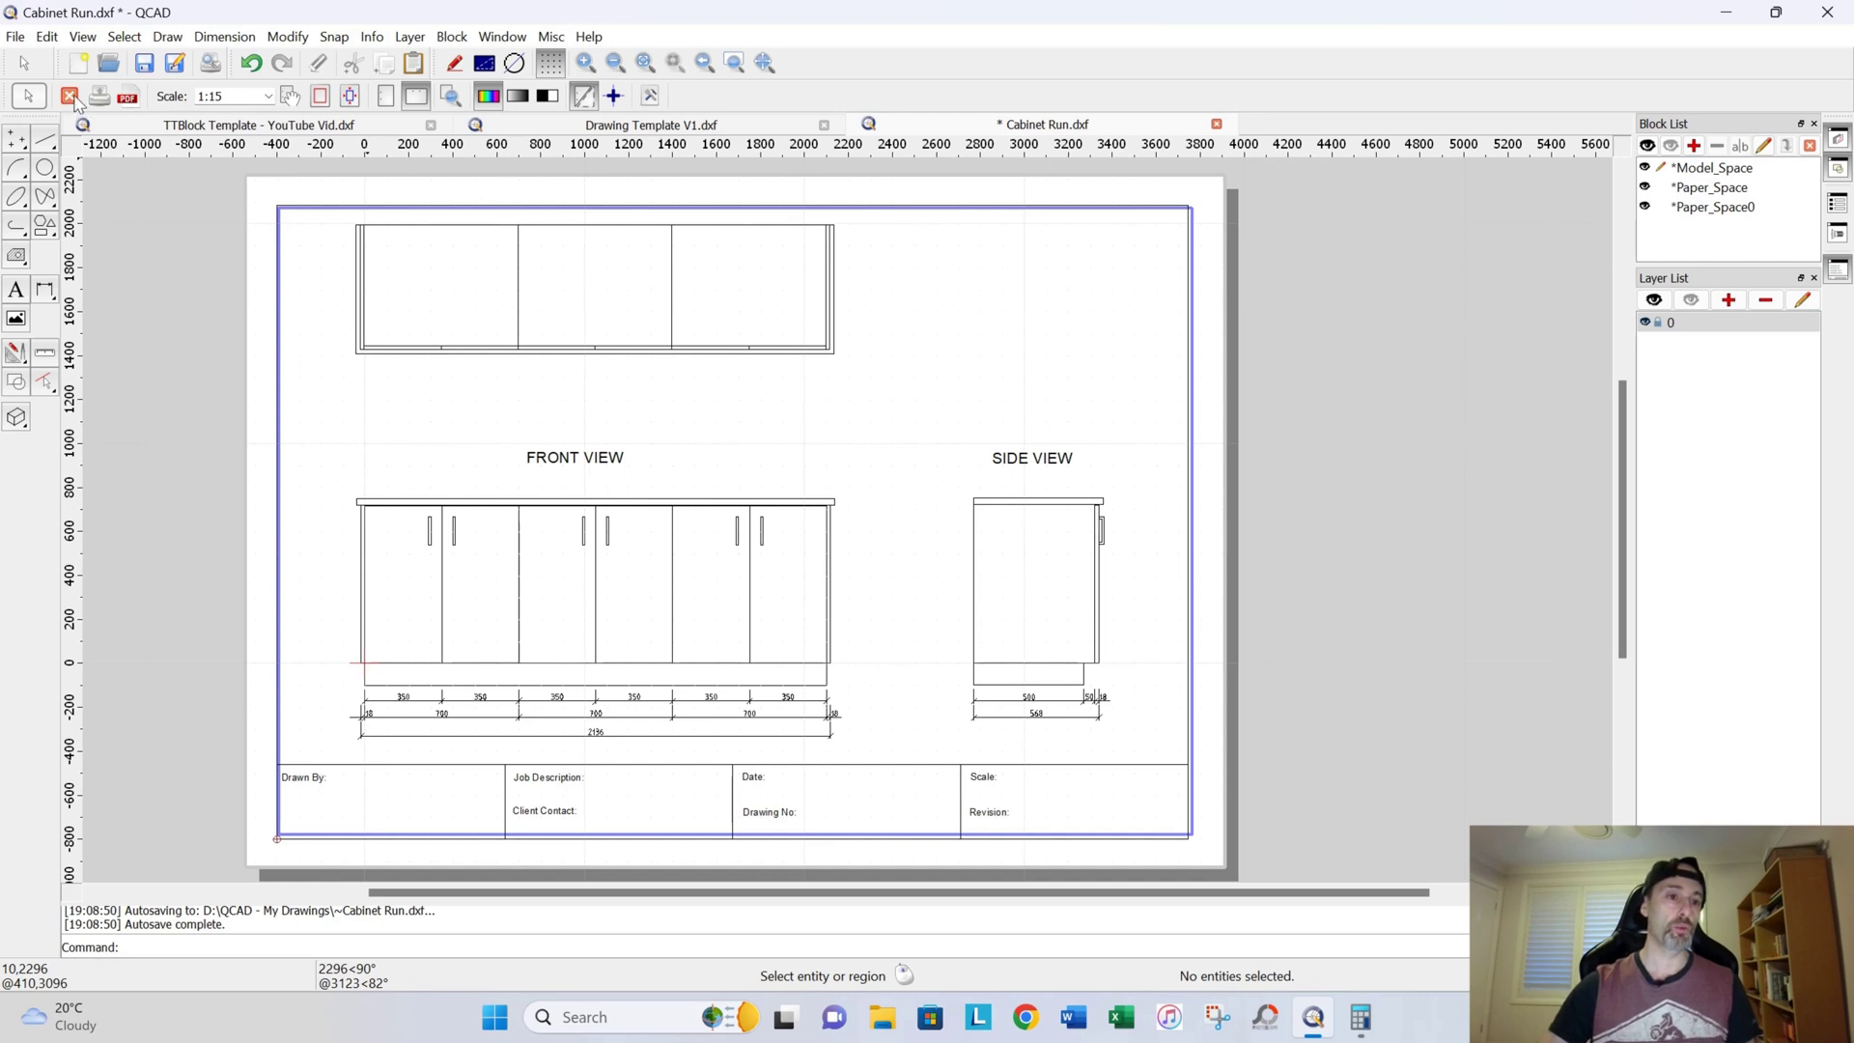
Step: Close the print preview and edit the title block's scale label to read 'Scale: 1:15'
{"action": "left_click", "coordinate": [71, 97]}
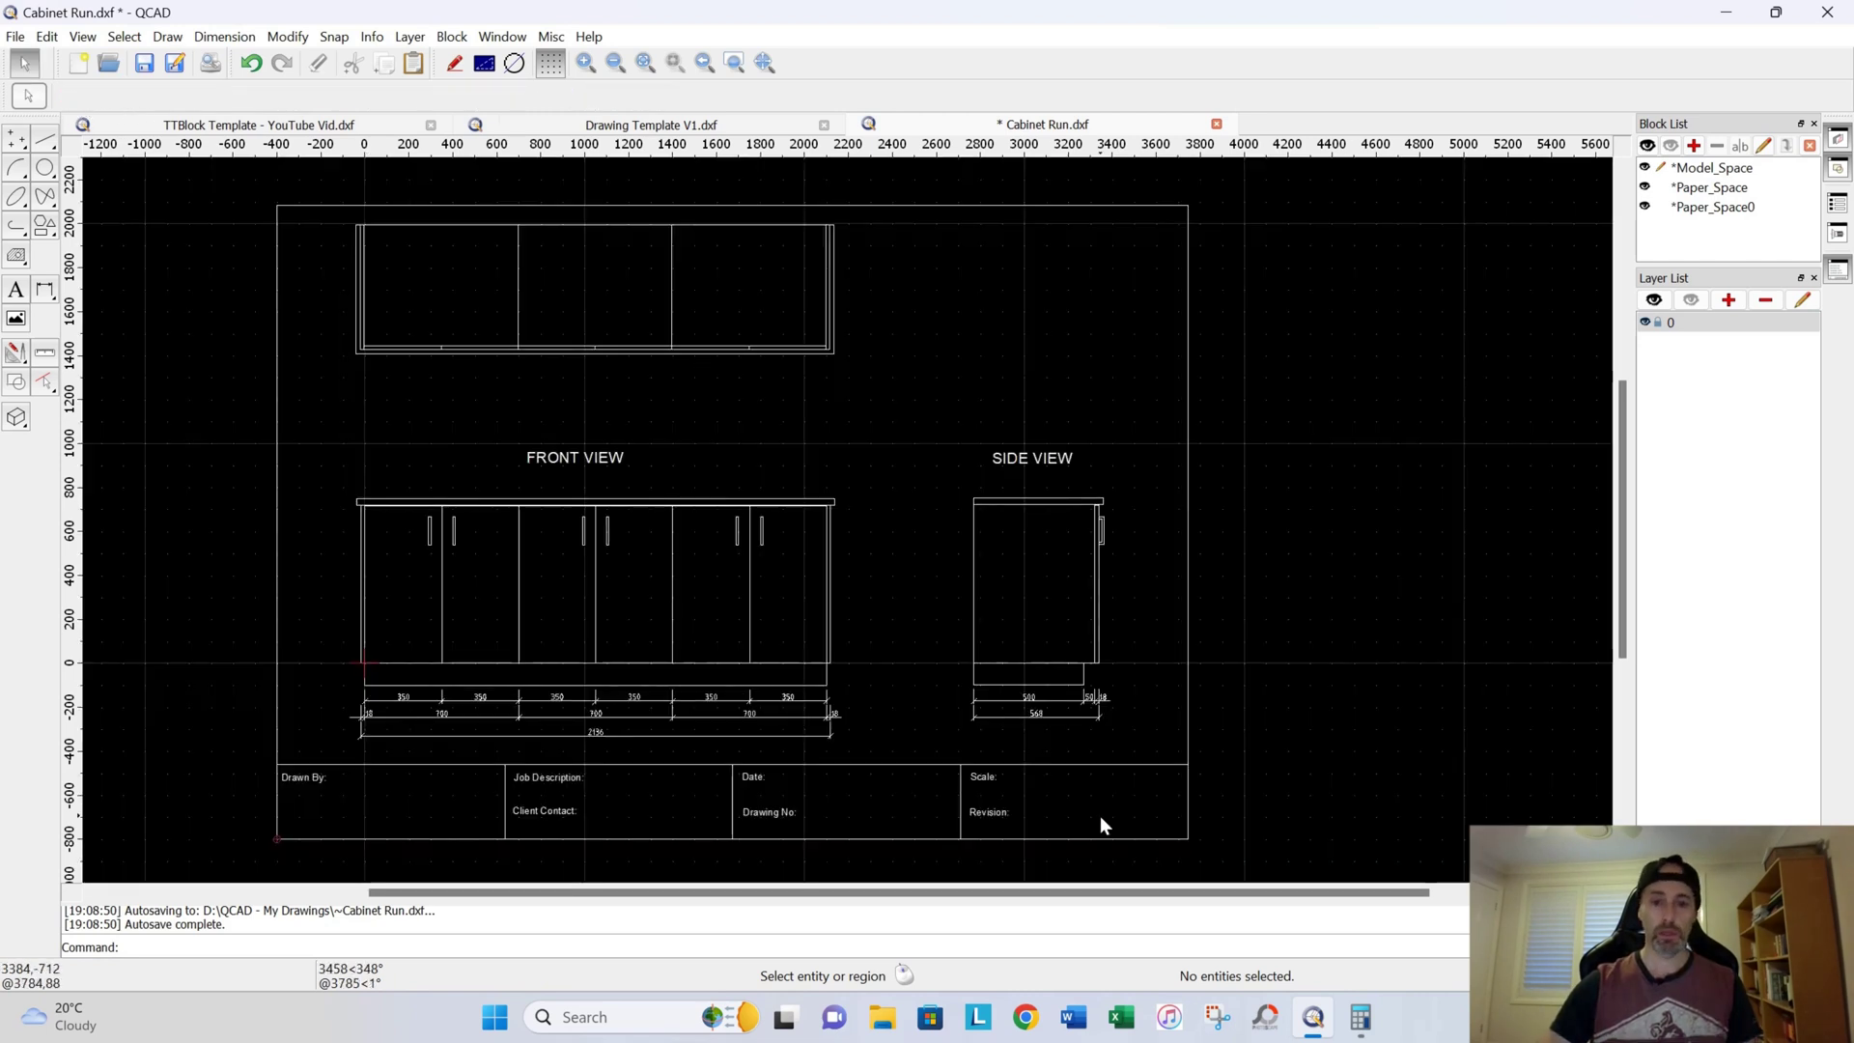
{"action": "scroll", "coordinate": [1010, 772], "scroll_direction": "up", "scroll_amount": 9}
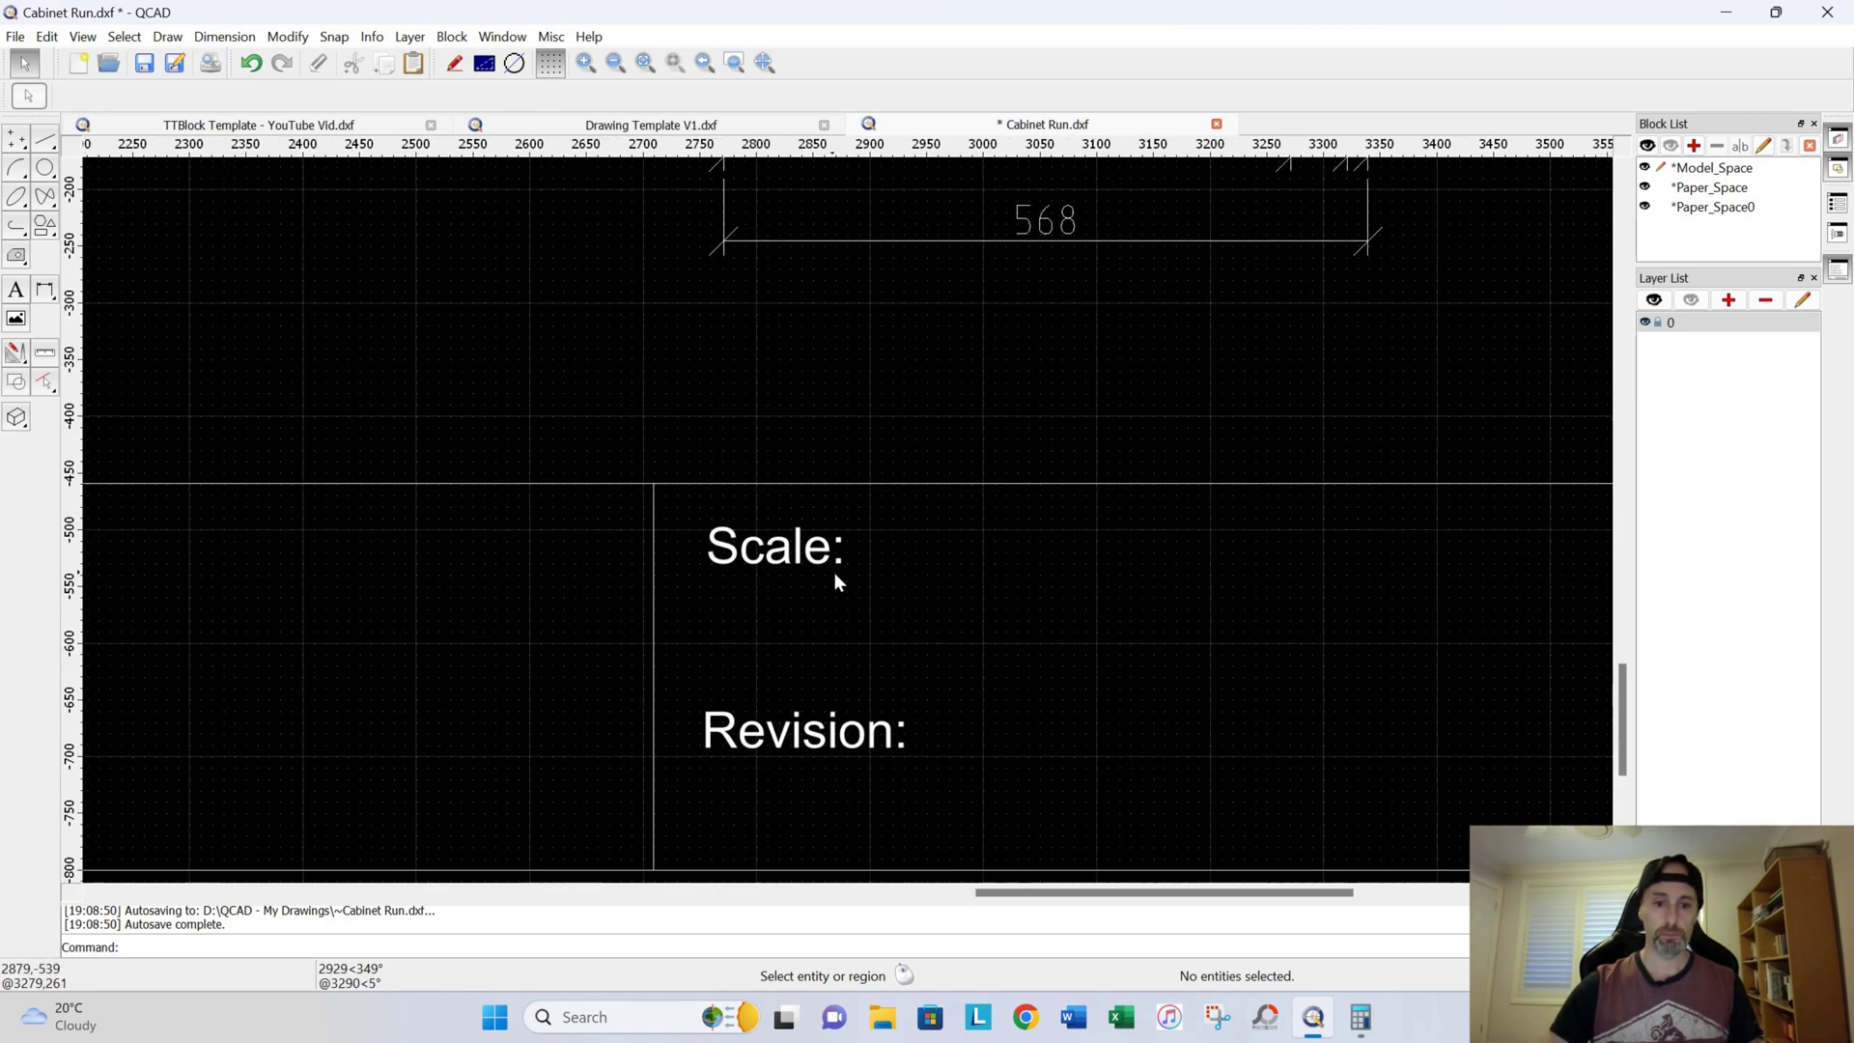
{"action": "double_click", "coordinate": [814, 560]}
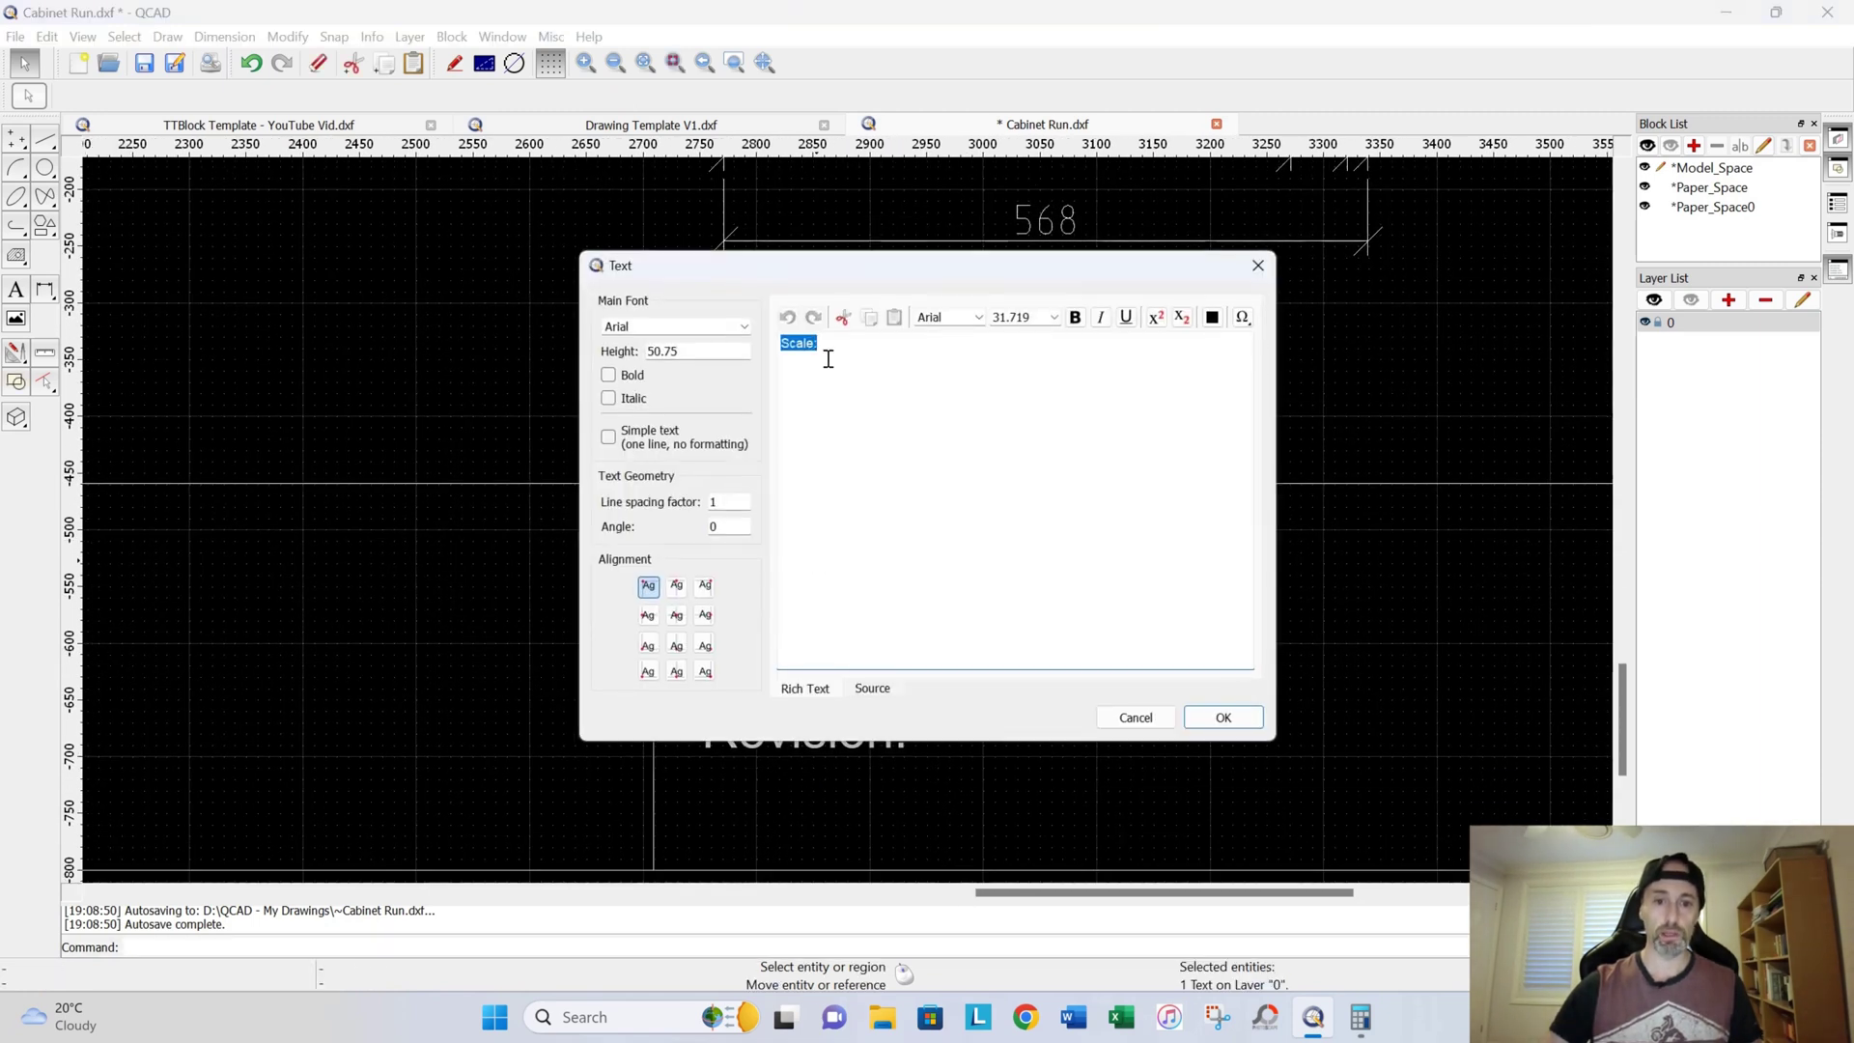
{"action": "left_click", "coordinate": [829, 358]}
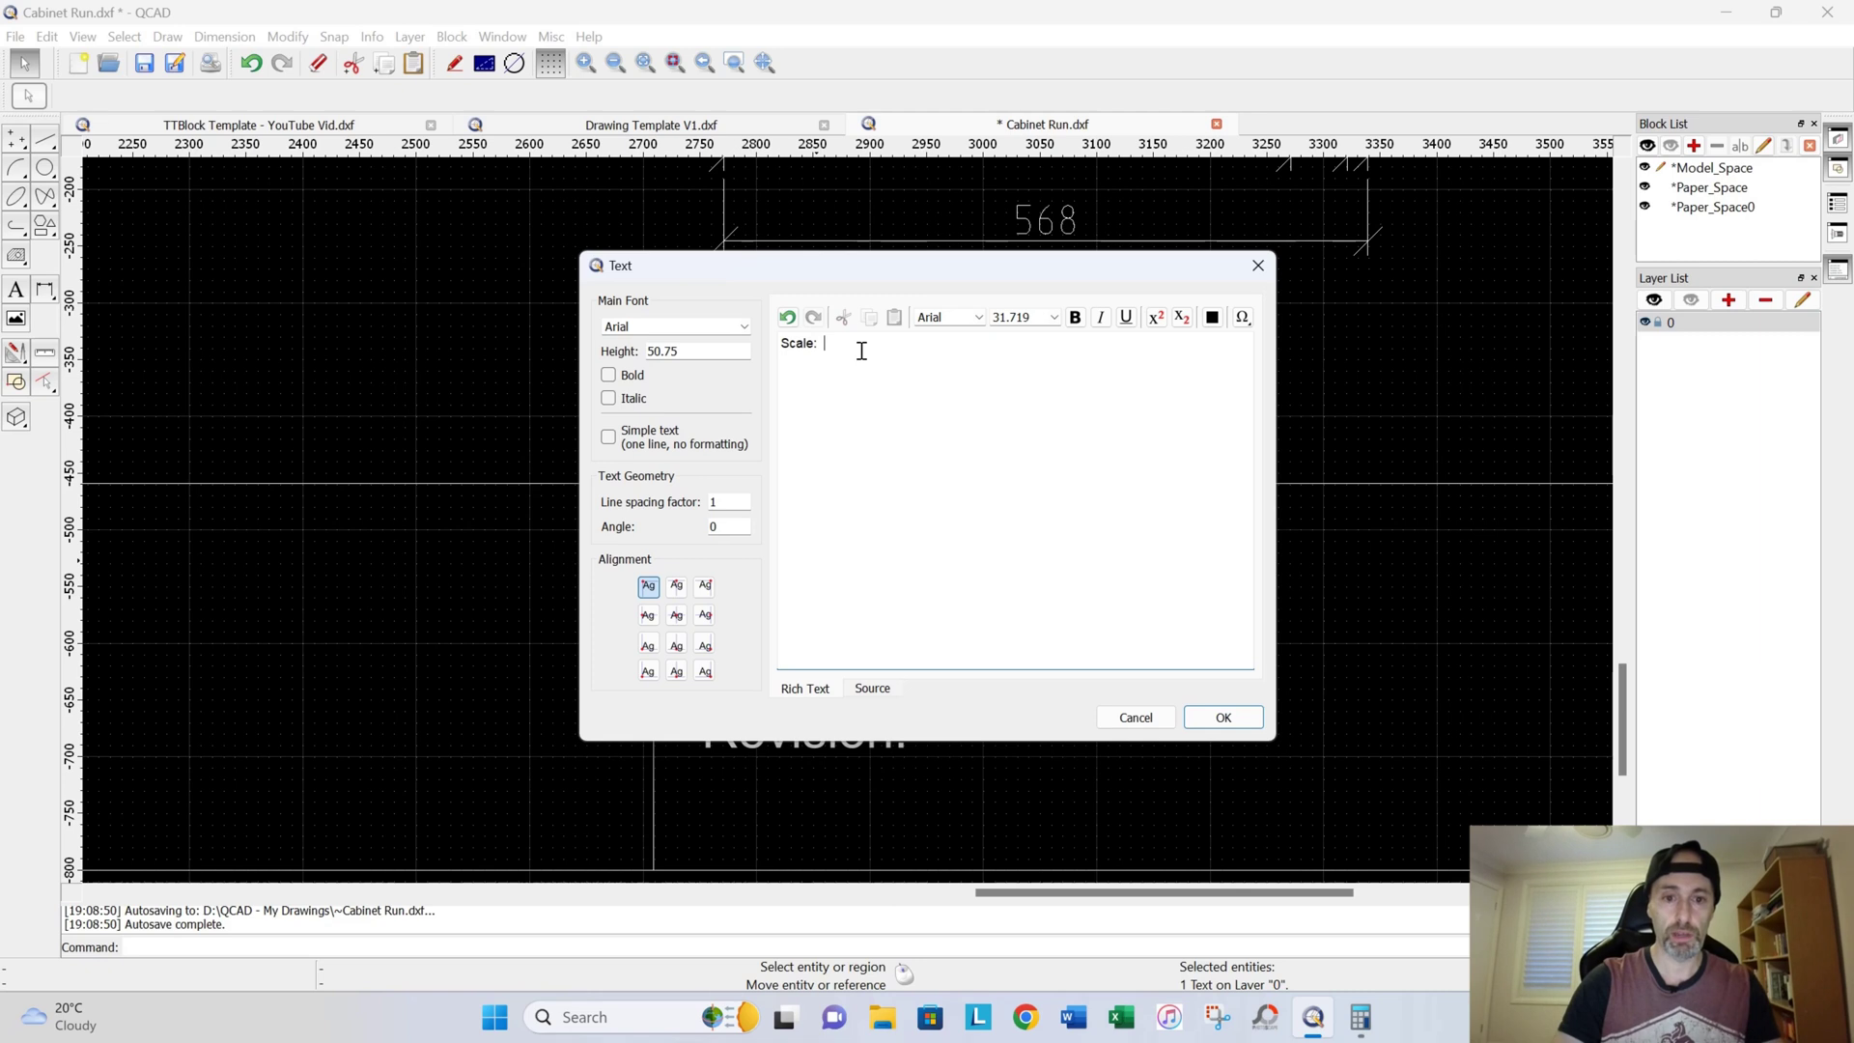
{"action": "type", "text": "1:15"}
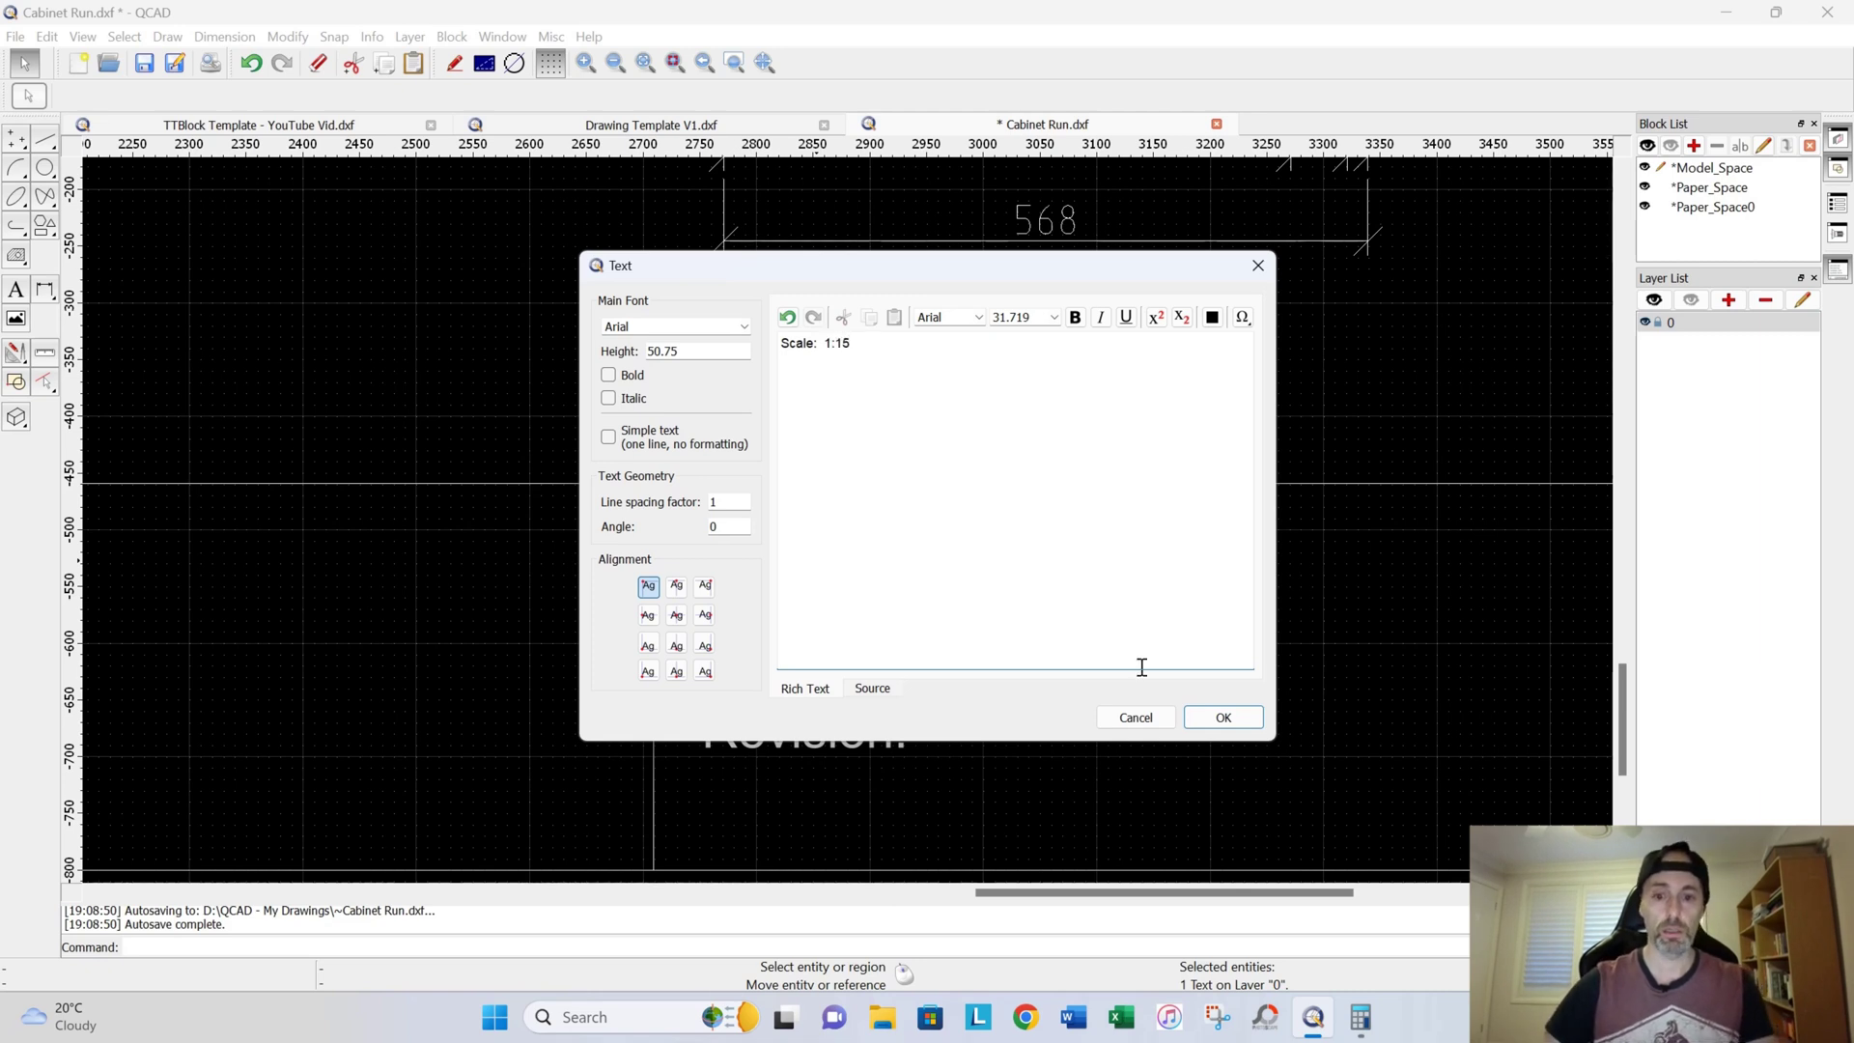
{"action": "left_click", "coordinate": [1217, 714]}
{"action": "key", "text": "Escape"}
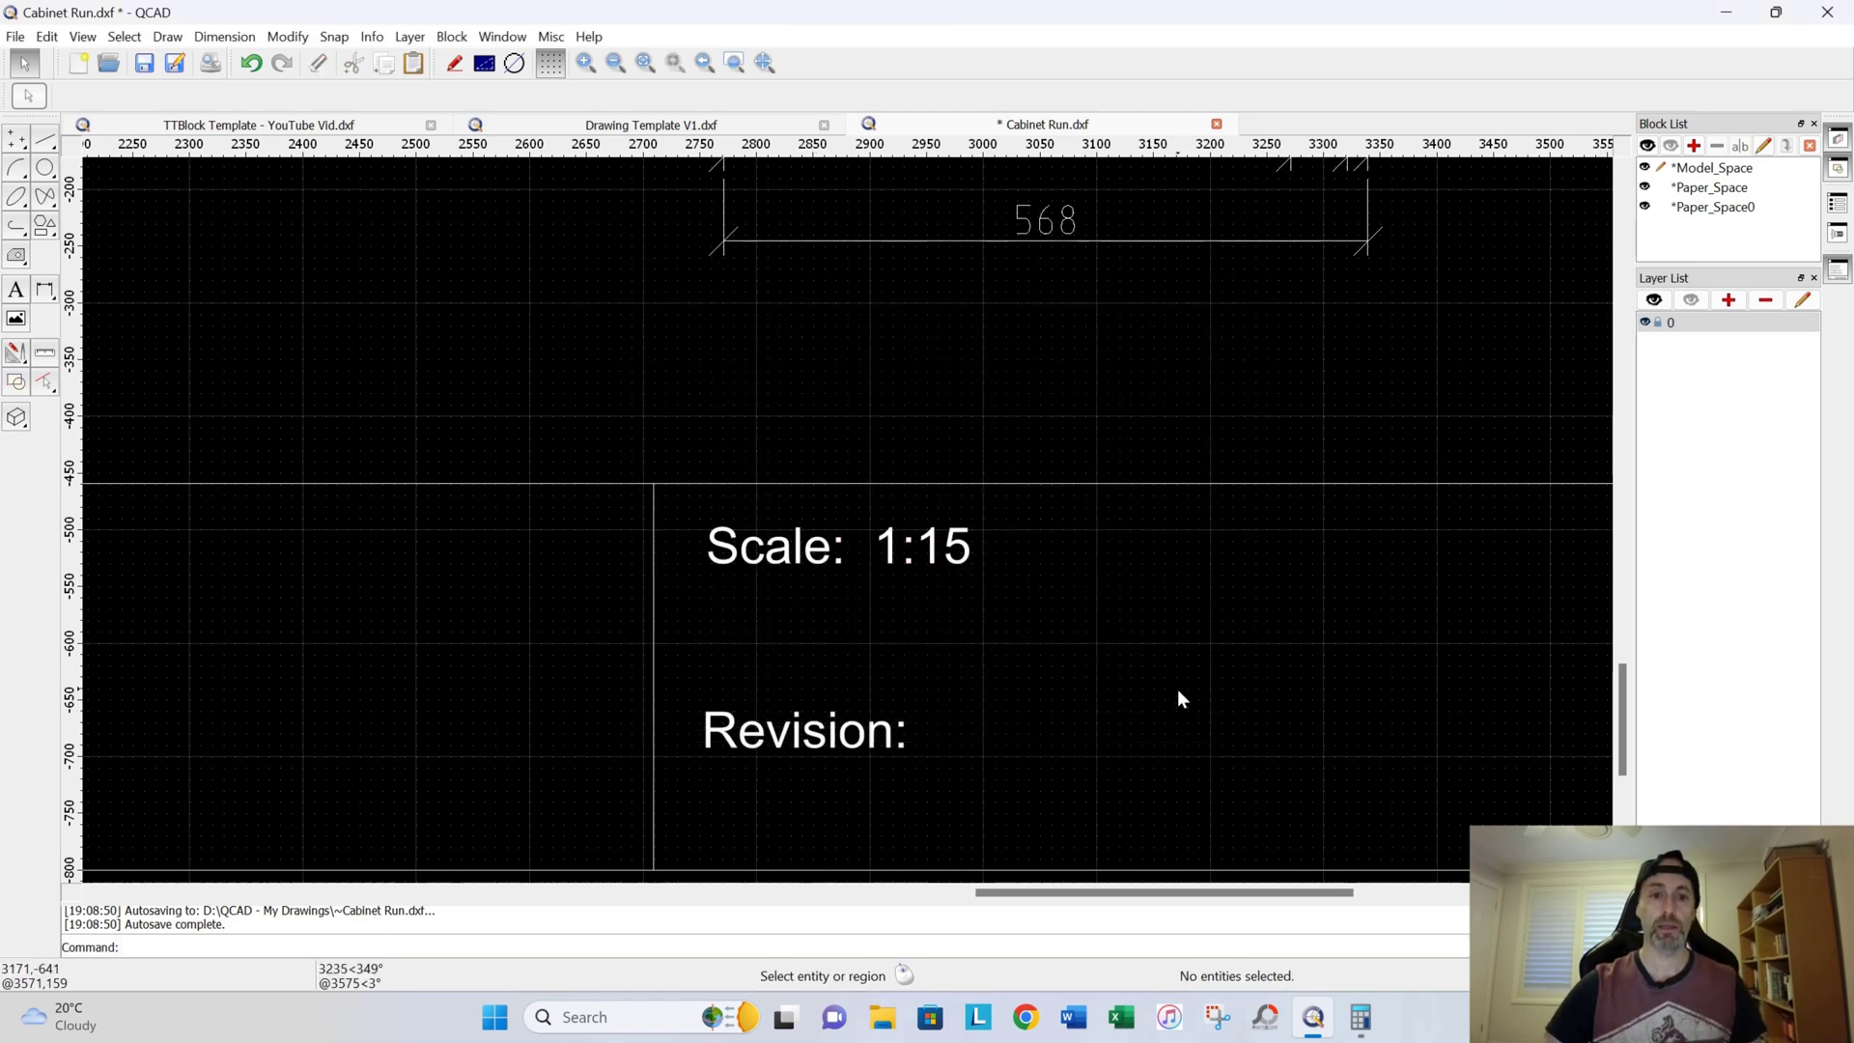
{"action": "left_click", "coordinate": [15, 37]}
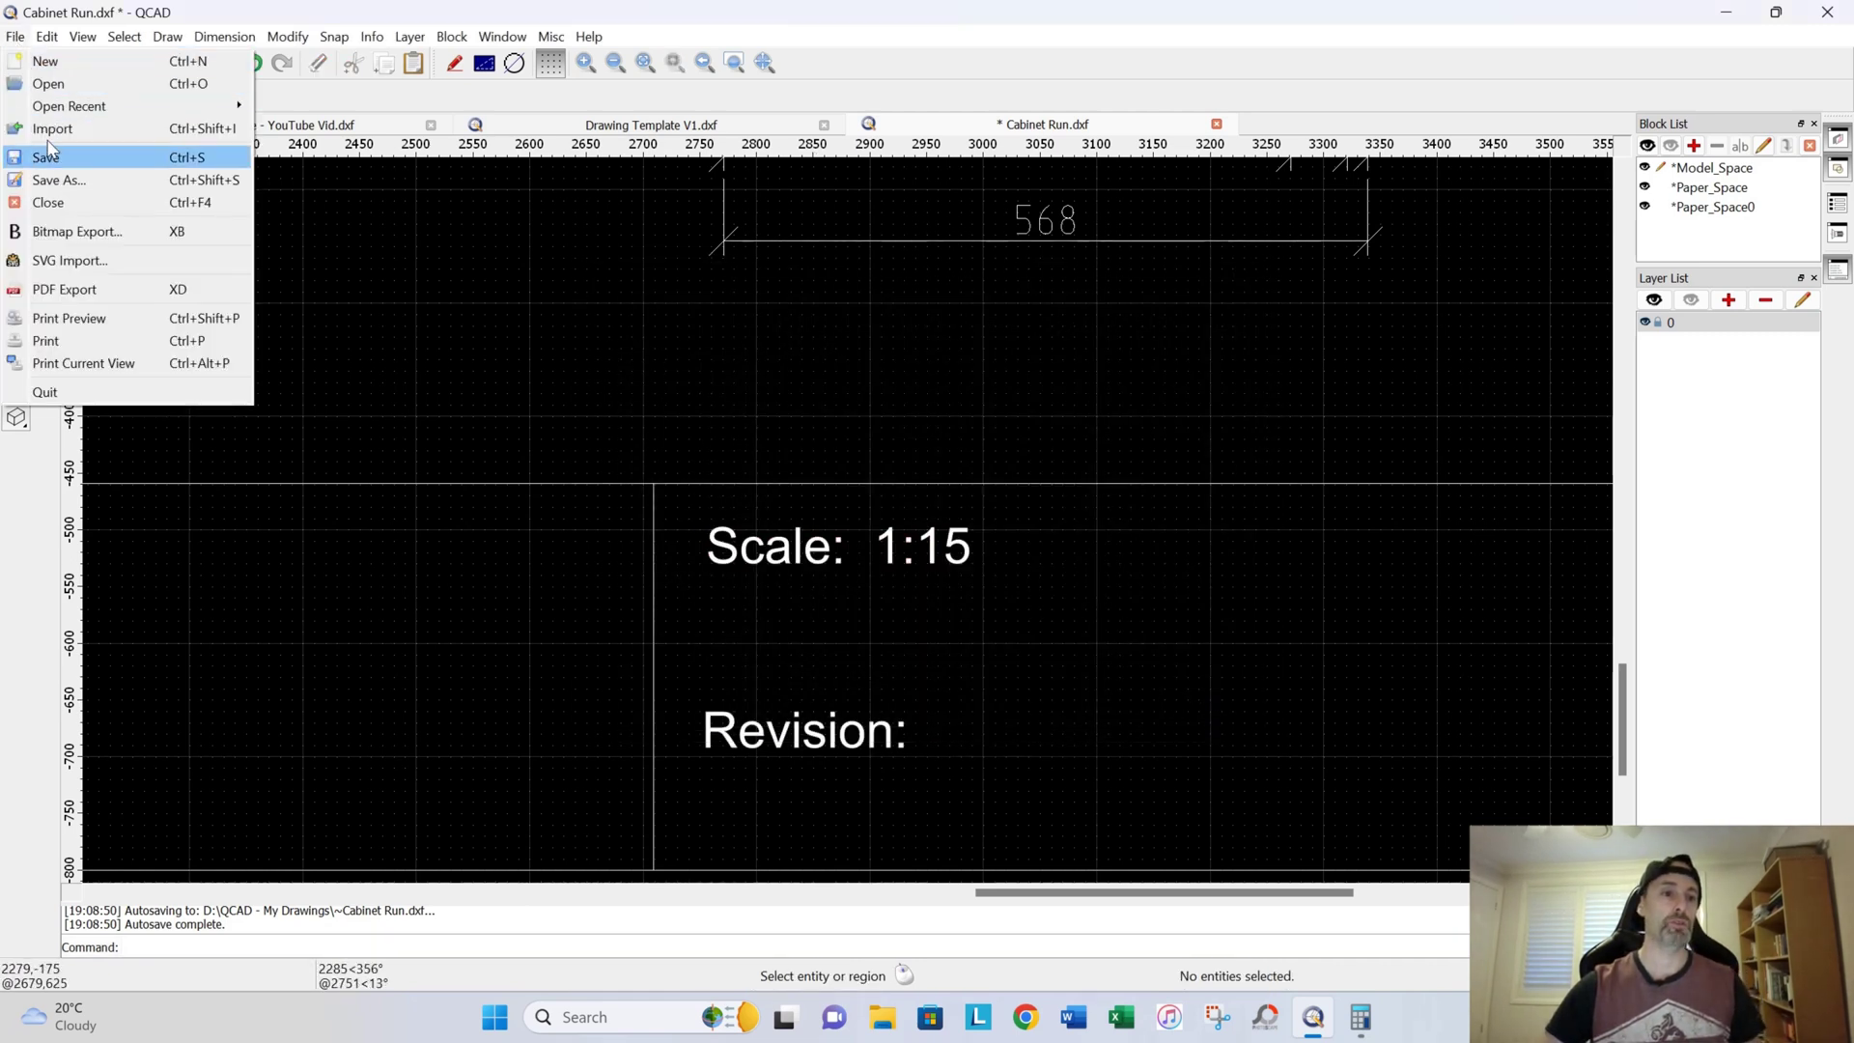
Step: Open the print preview of the cabinet run drawing on its 1:15 landscape sheet
{"action": "left_click", "coordinate": [67, 319]}
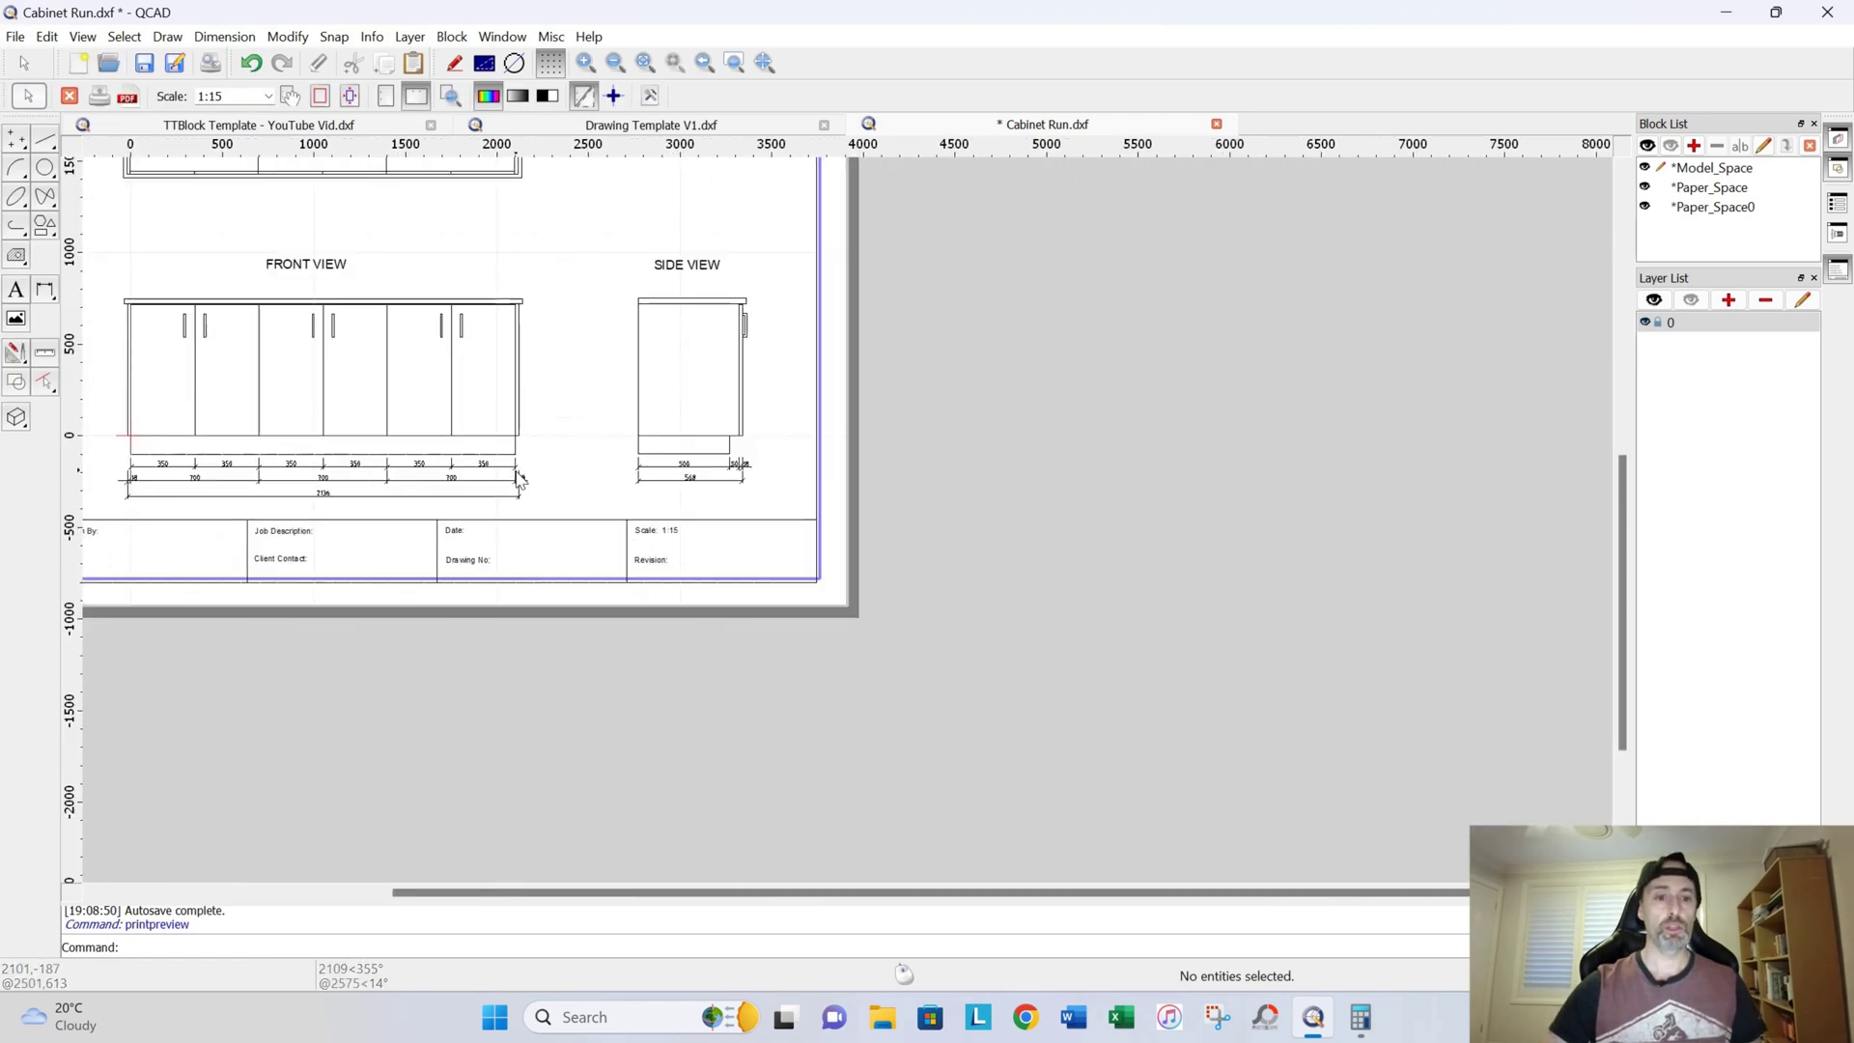
{"action": "scroll", "coordinate": [530, 462], "scroll_direction": "up", "scroll_amount": 4}
{"action": "scroll", "coordinate": [530, 454], "scroll_direction": "down", "scroll_amount": 5}
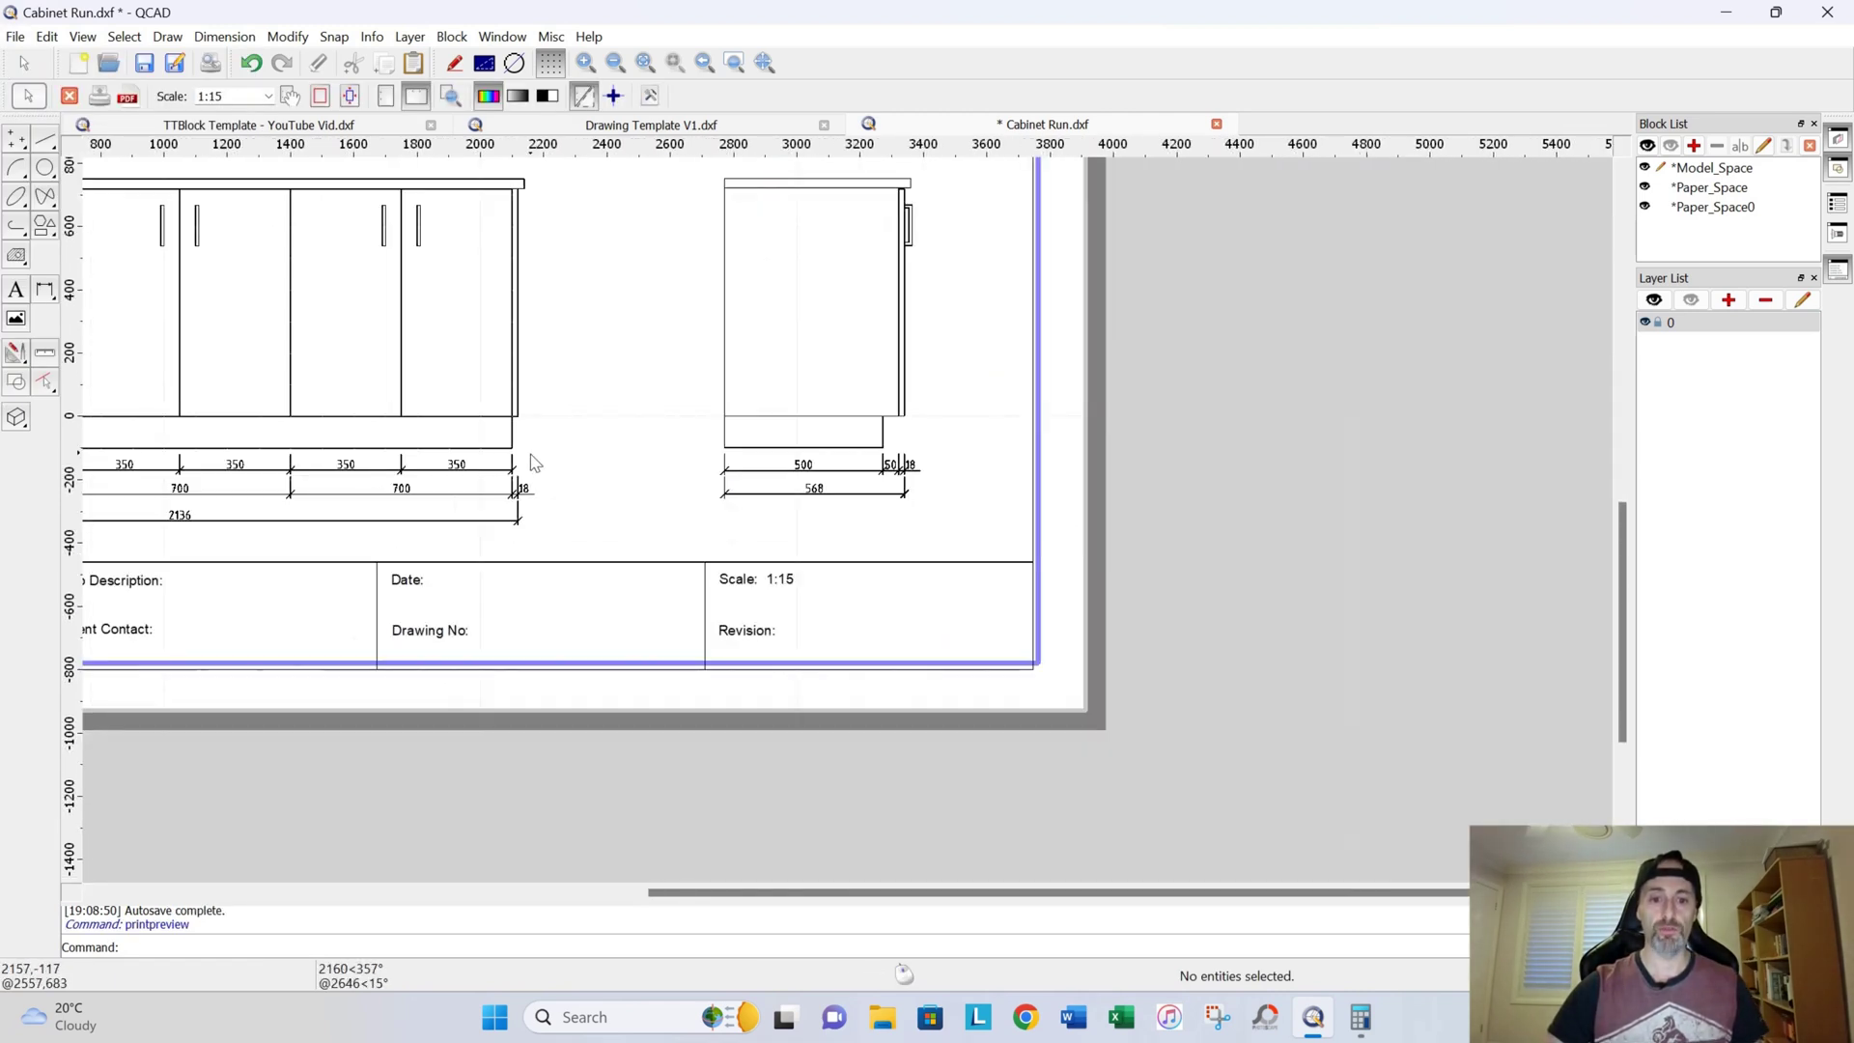
{"action": "scroll", "coordinate": [823, 596], "scroll_direction": "up", "scroll_amount": 4}
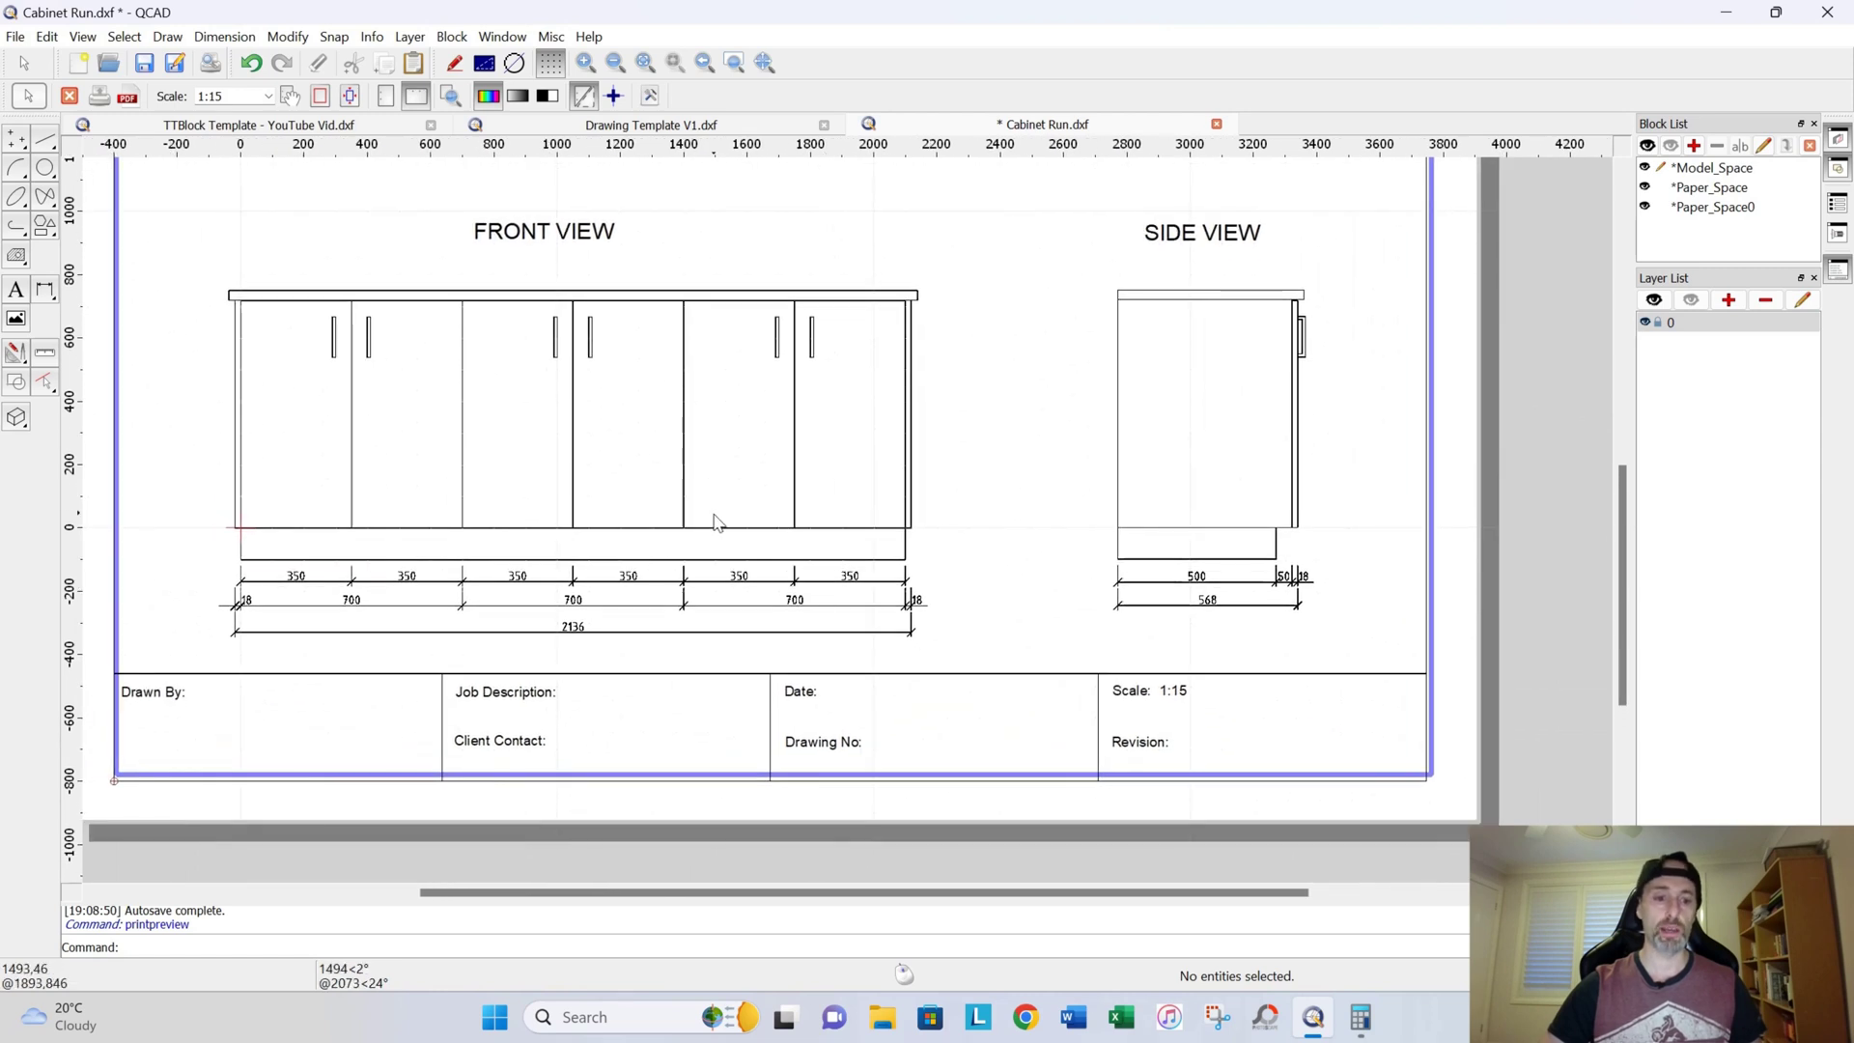
{"action": "scroll", "coordinate": [769, 592], "scroll_direction": "down", "scroll_amount": 2}
{"action": "mouse_move", "coordinate": [792, 544]}
{"action": "middle_mouse_down"}
{"action": "mouse_move", "coordinate": [753, 595]}
{"action": "mouse_move", "coordinate": [745, 583]}
{"action": "middle_mouse_up"}
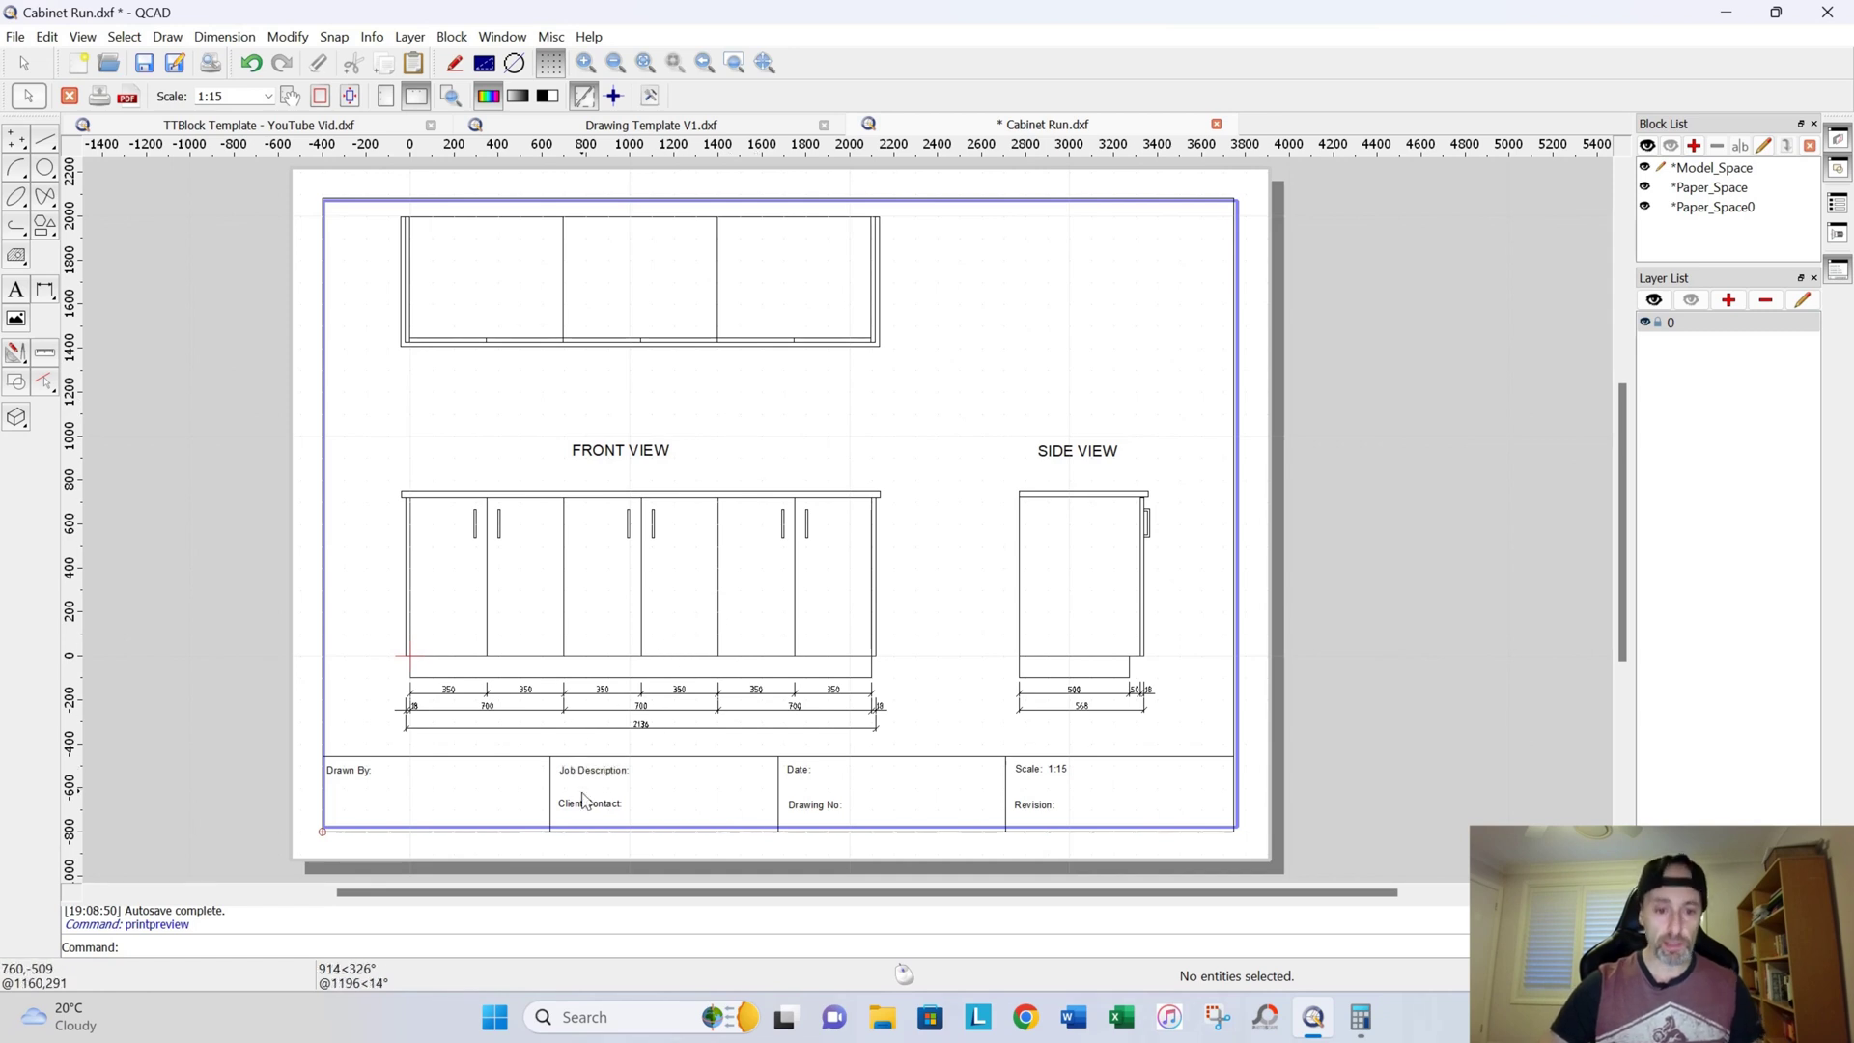
Step: Zoom and pan around the preview to recenter the whole sheet with its title block
{"action": "scroll", "coordinate": [719, 785], "scroll_direction": "up", "scroll_amount": 4}
{"action": "scroll", "coordinate": [739, 787], "scroll_direction": "down", "scroll_amount": 3}
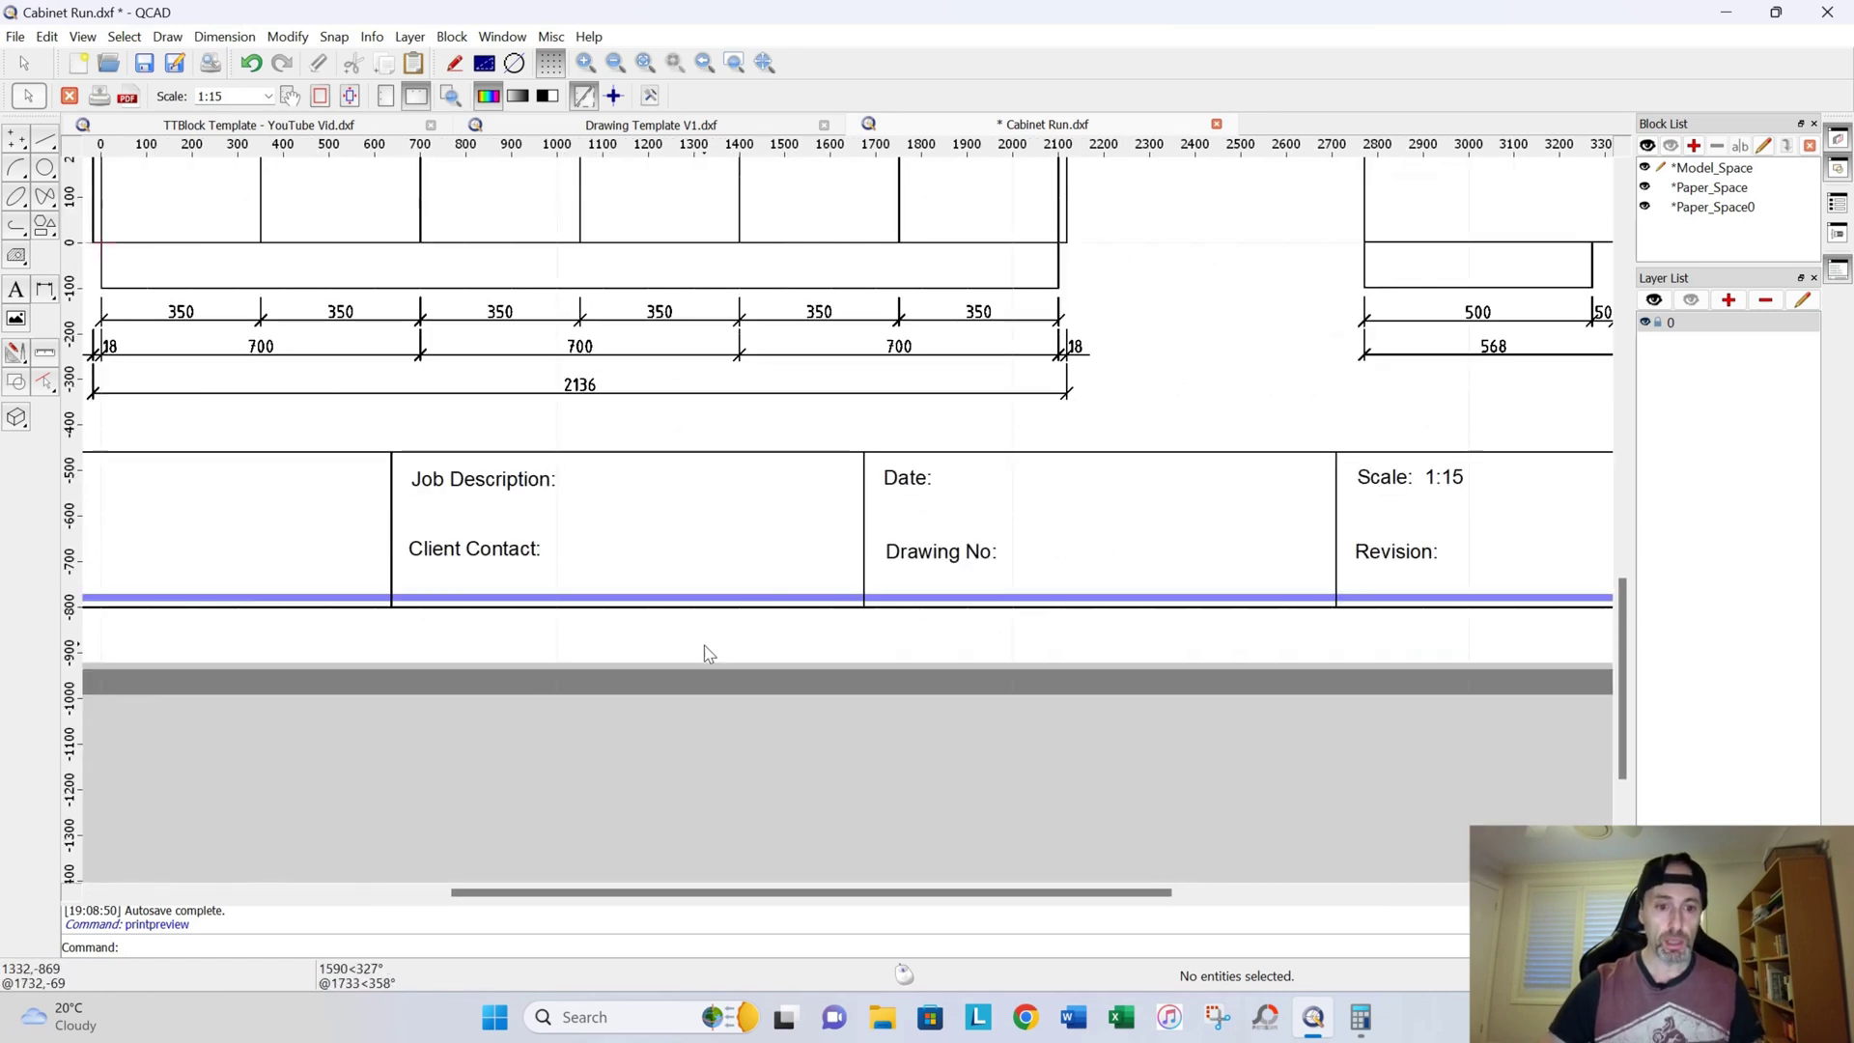
{"action": "scroll", "coordinate": [734, 620], "scroll_direction": "right", "scroll_amount": 8, "text": "shift"}
{"action": "scroll", "coordinate": [734, 620], "scroll_direction": "up", "scroll_amount": 1}
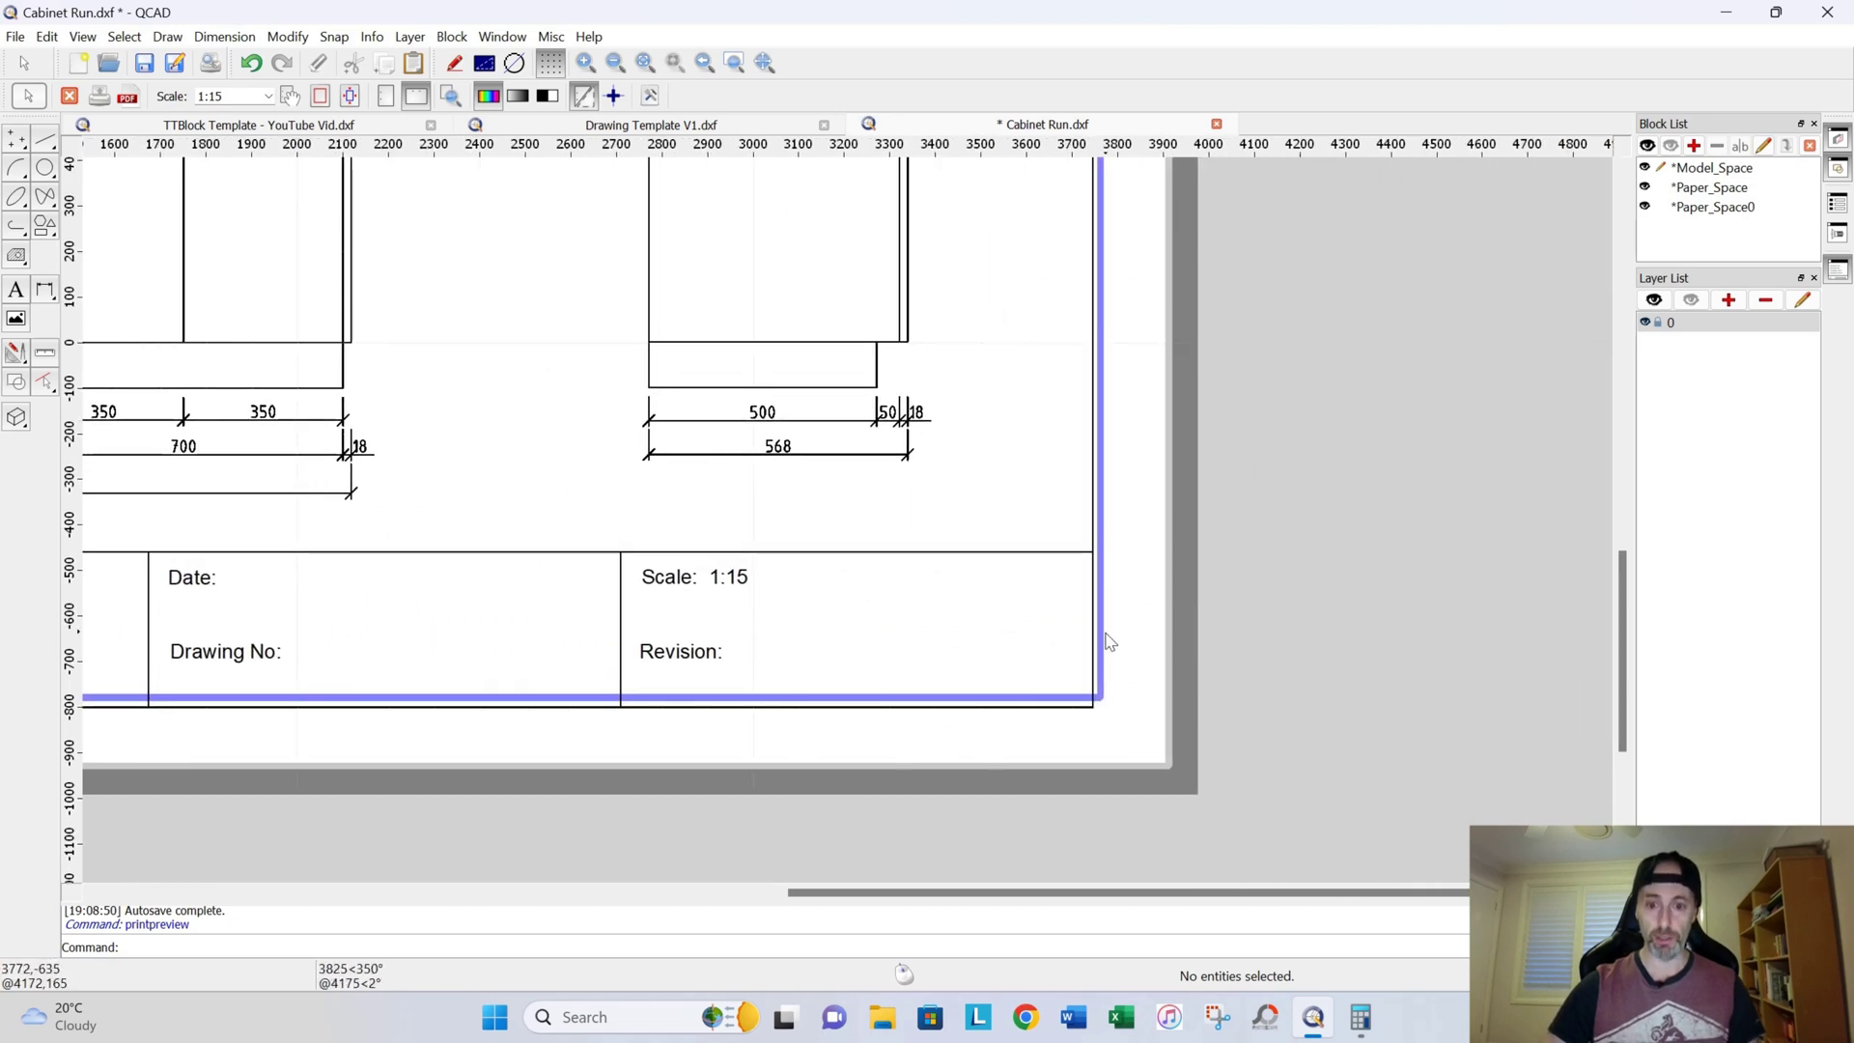
{"action": "scroll", "coordinate": [1023, 521], "scroll_direction": "down", "scroll_amount": 5}
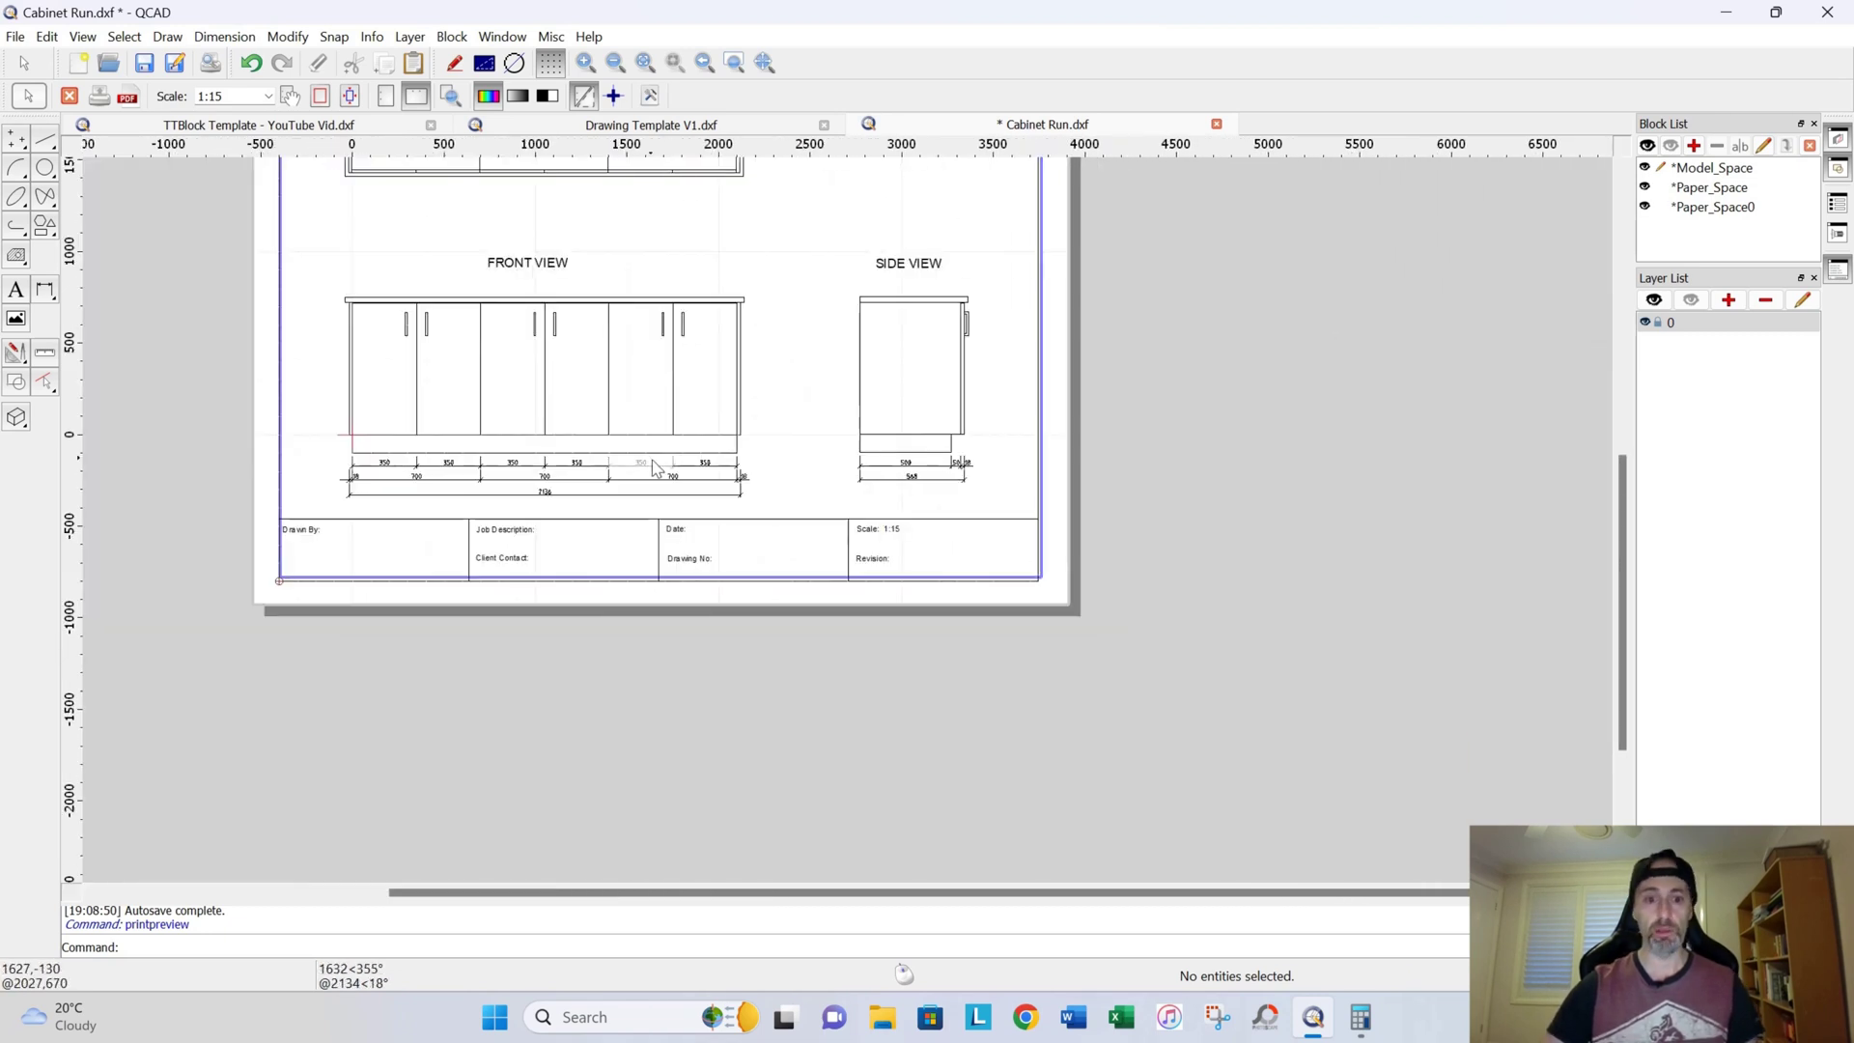
{"action": "middle_click_drag", "start_coordinate": [681, 565], "coordinate": [784, 603]}
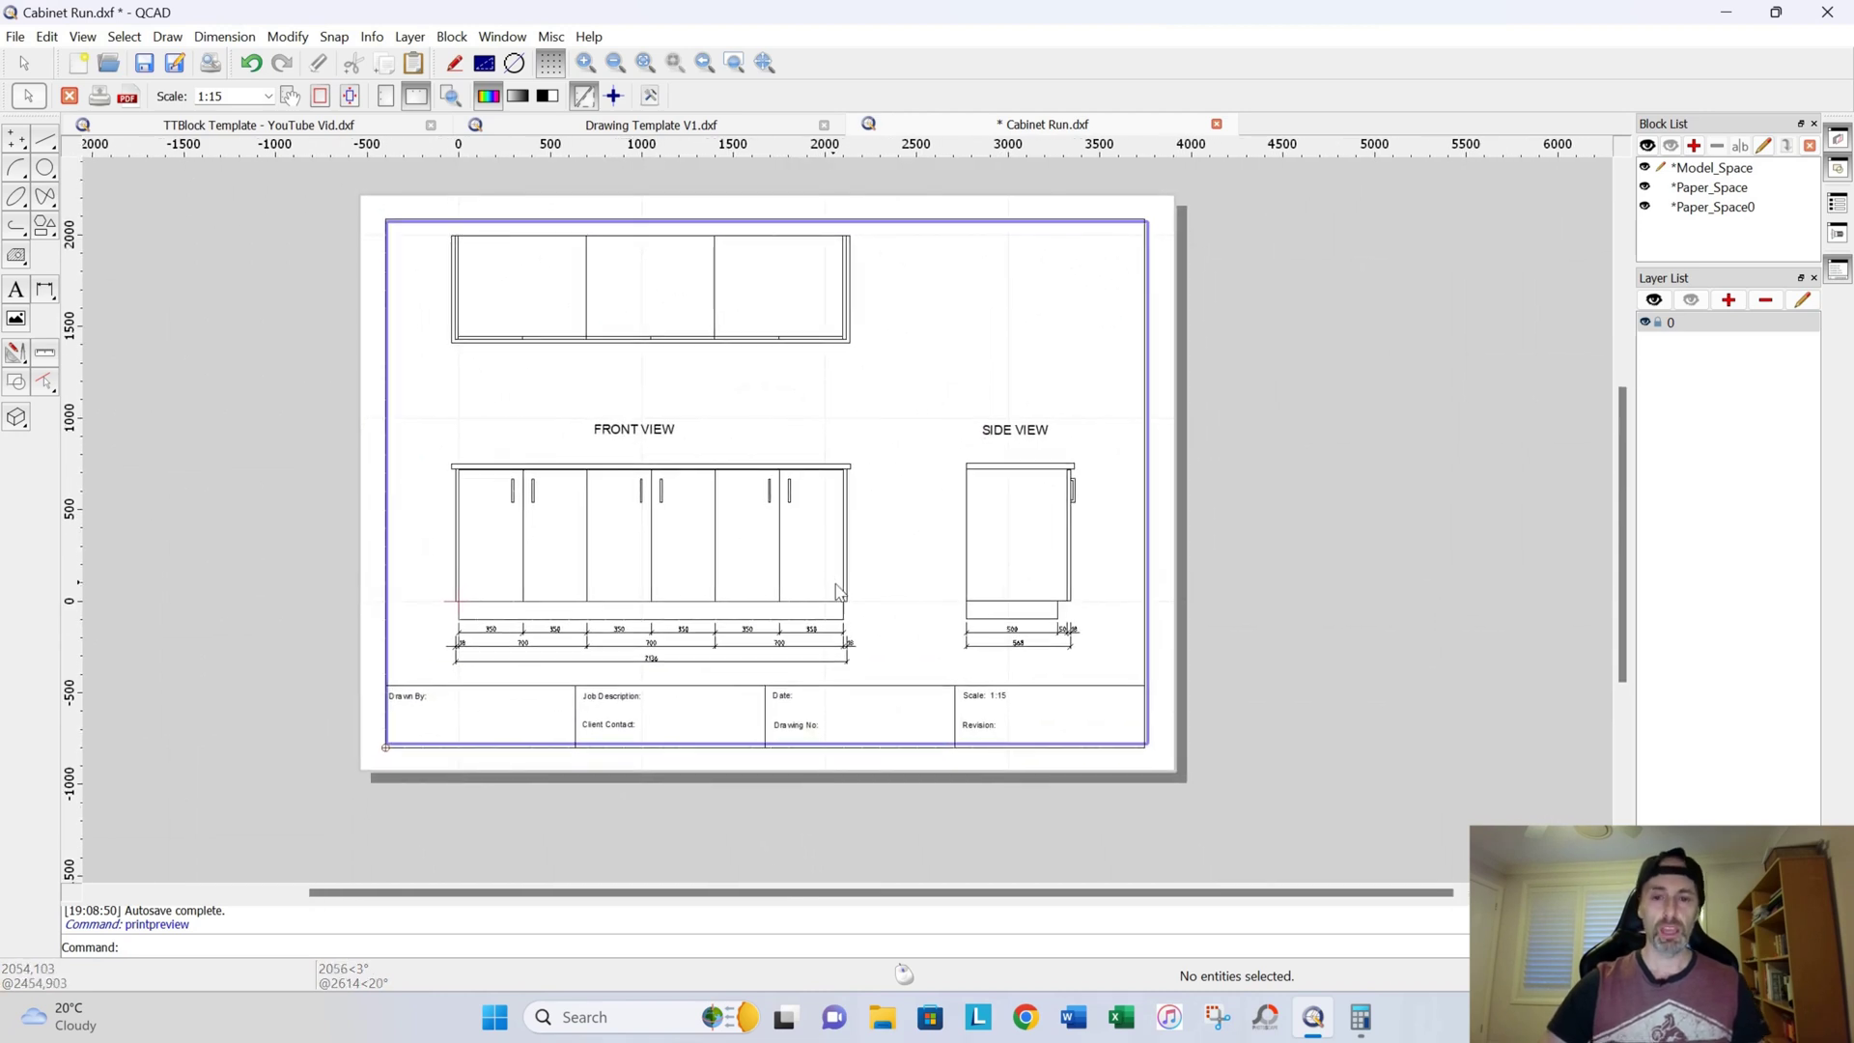
{"action": "scroll", "coordinate": [811, 591], "scroll_direction": "up", "scroll_amount": 2}
{"action": "scroll", "coordinate": [774, 589], "scroll_direction": "up", "scroll_amount": 2, "text": "ctrl"}
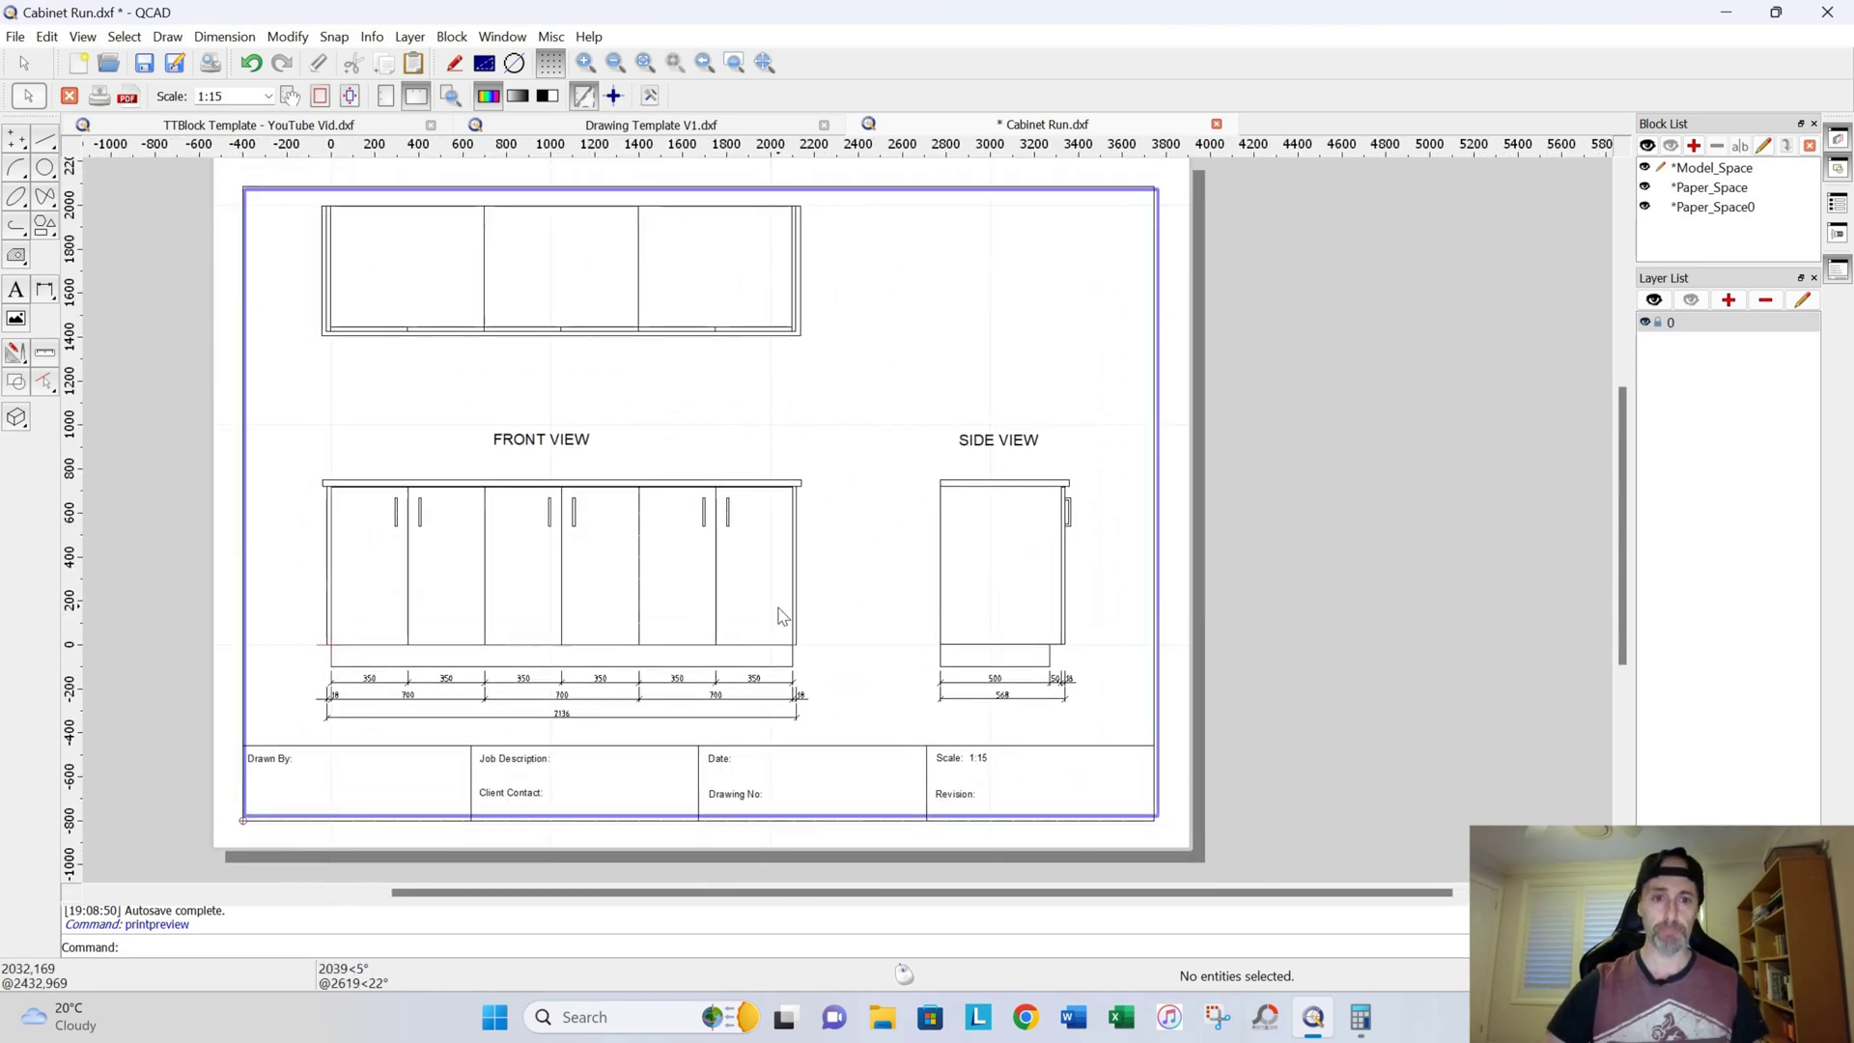
{"action": "scroll", "coordinate": [777, 587], "scroll_direction": "up", "scroll_amount": 1, "text": "ctrl"}
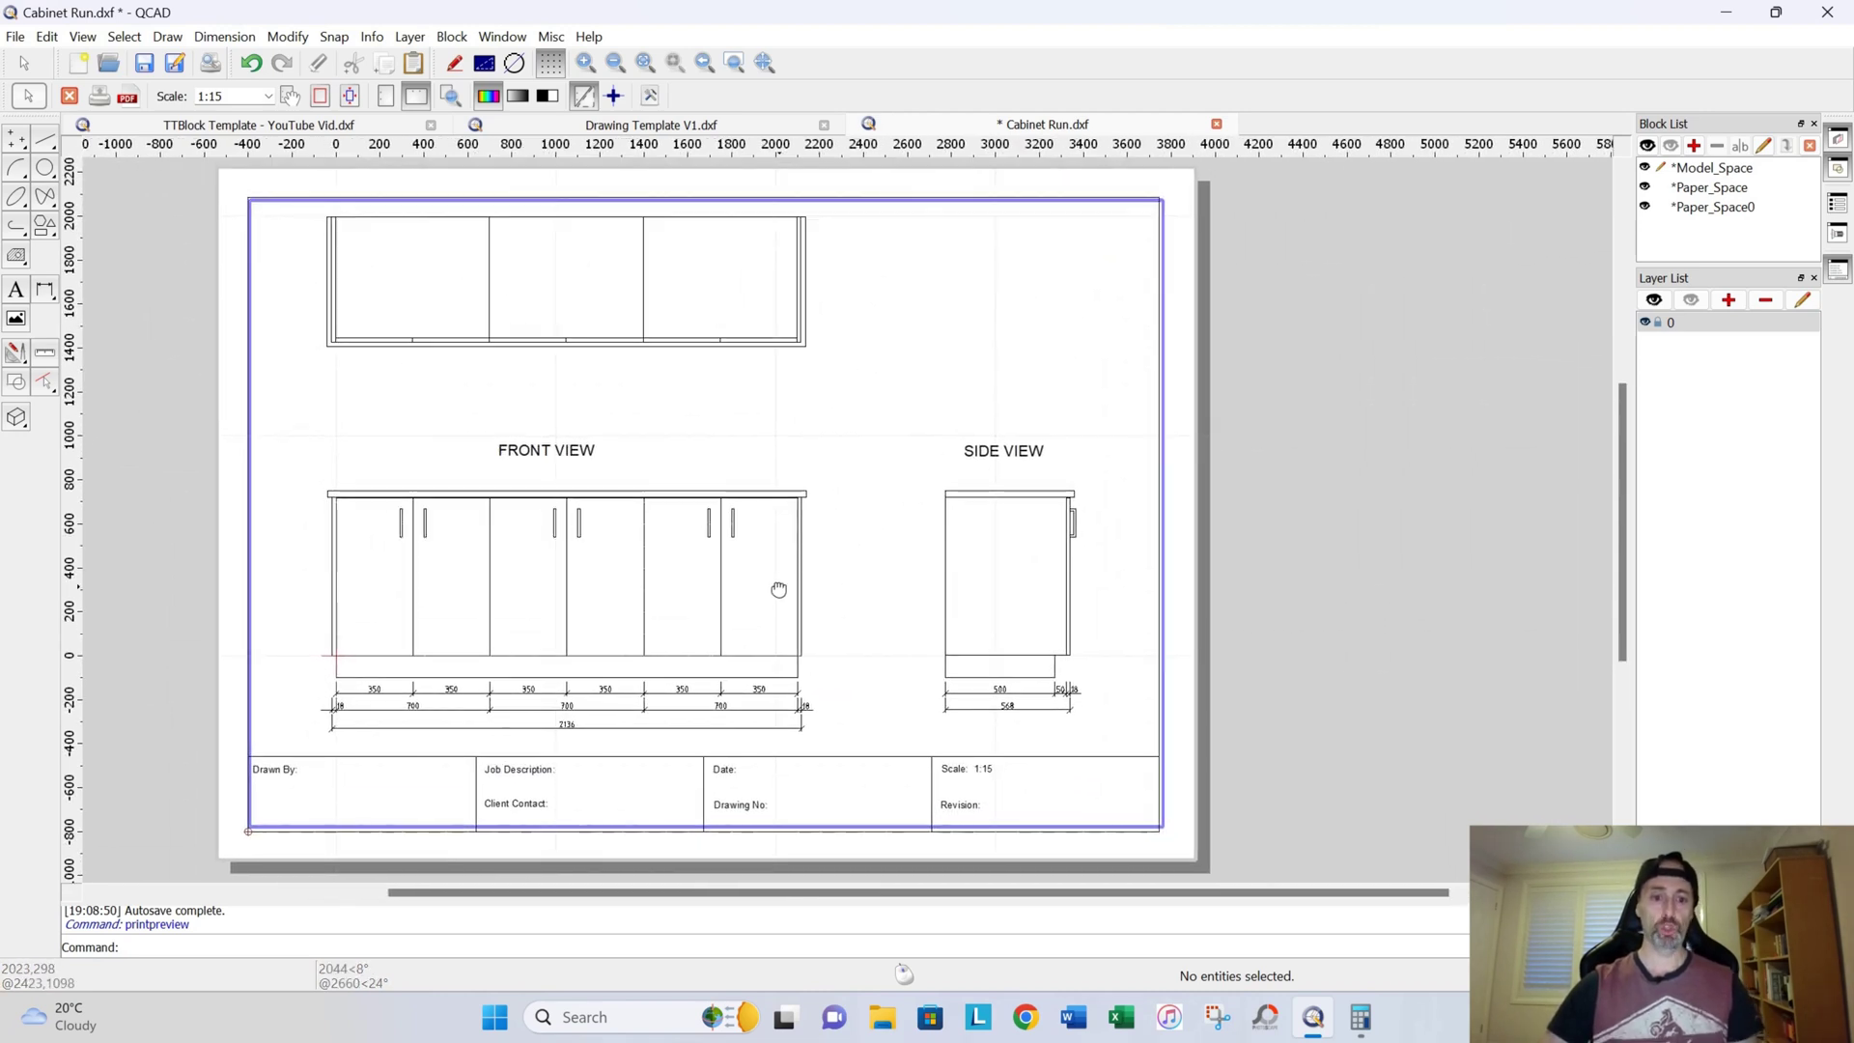
Step: Nudge the drawing slightly on the paper with Move Paper, then recenter the preview
{"action": "left_click", "coordinate": [290, 95]}
{"action": "left_click_drag", "start_coordinate": [638, 420], "coordinate": [635, 420]}
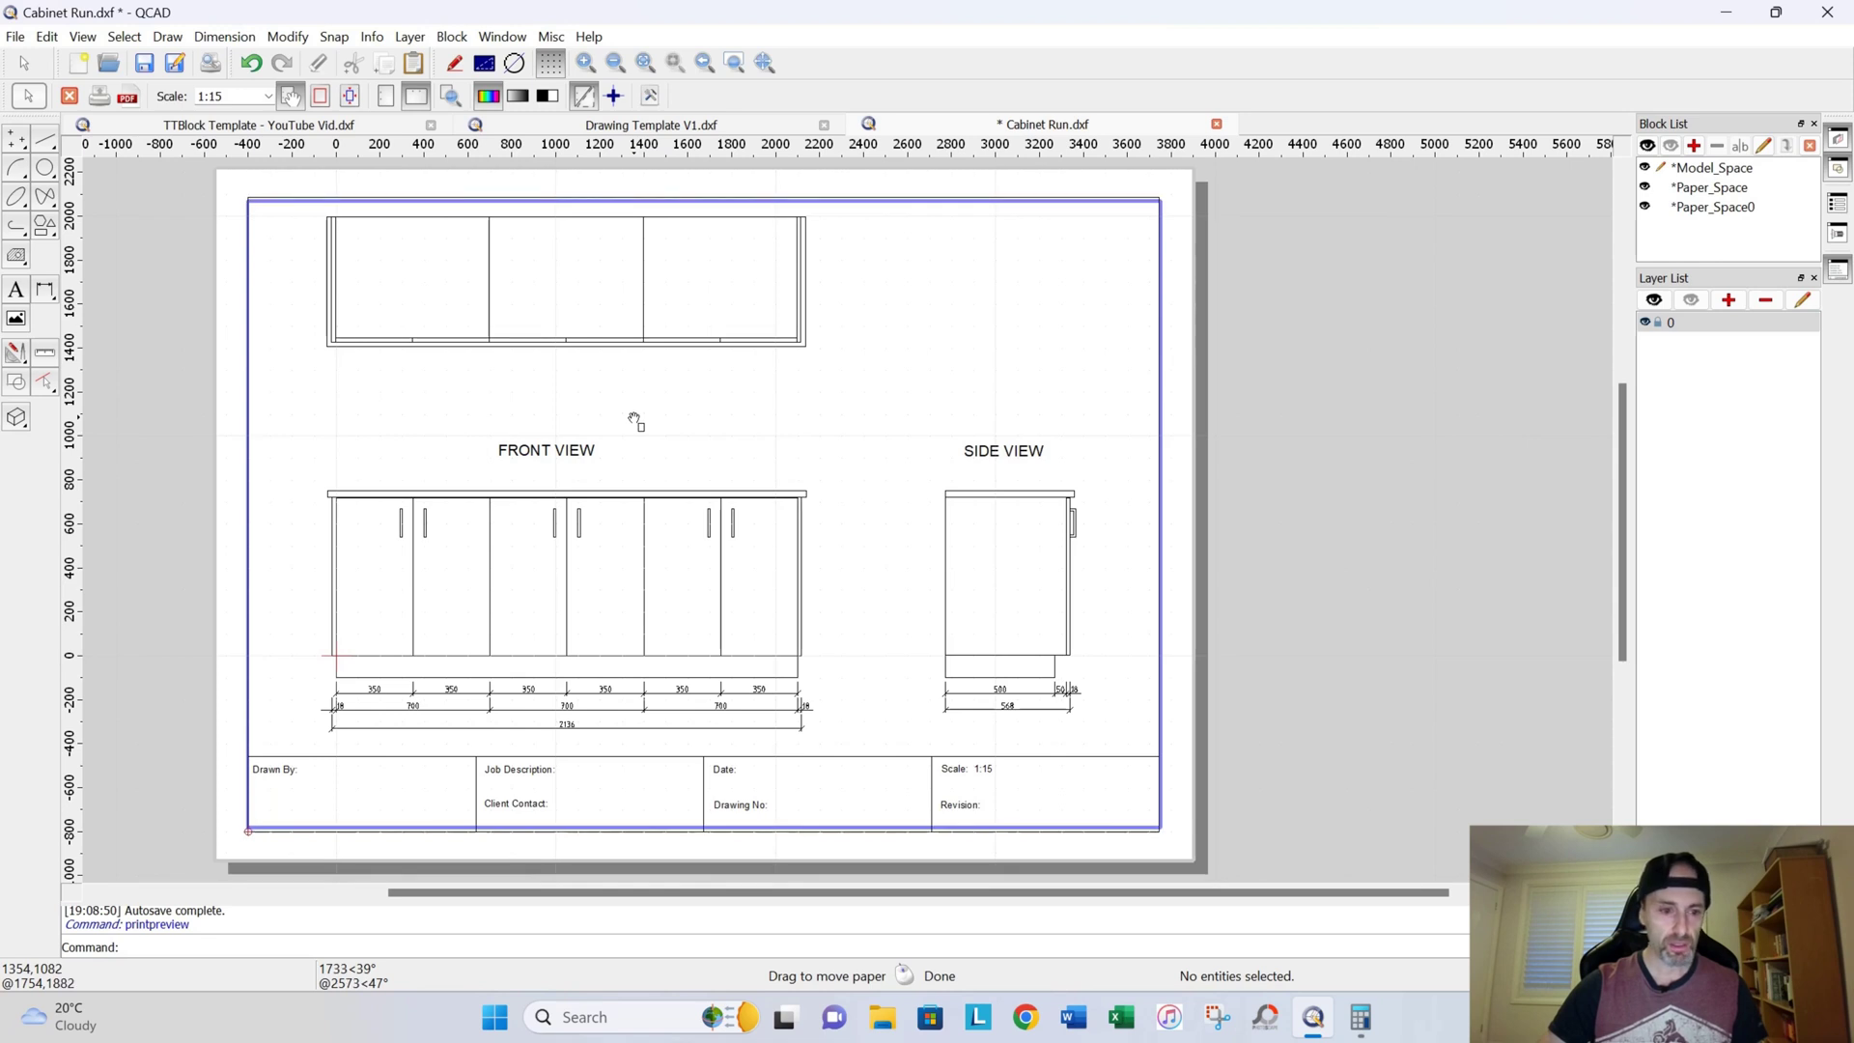
{"action": "left_click", "coordinate": [291, 97]}
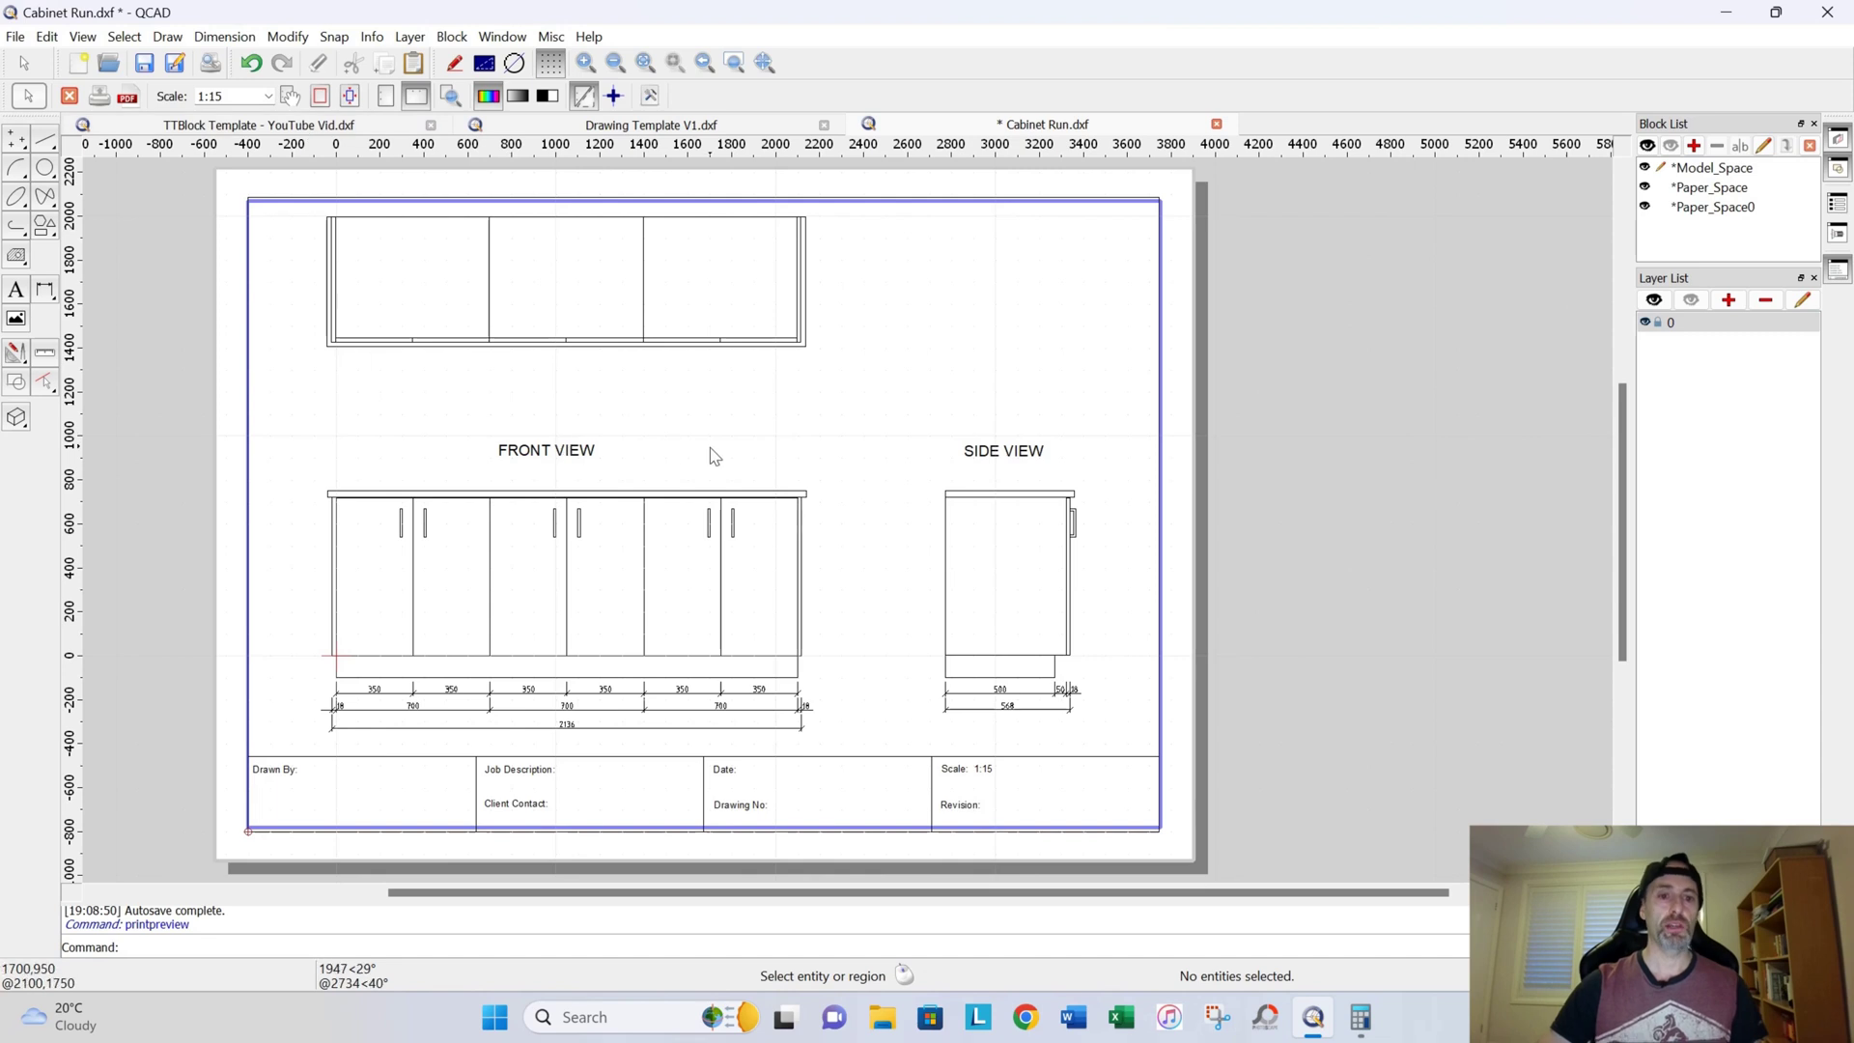
{"action": "scroll", "coordinate": [703, 454], "scroll_direction": "up", "scroll_amount": 3}
{"action": "scroll", "coordinate": [697, 461], "scroll_direction": "down", "scroll_amount": 3}
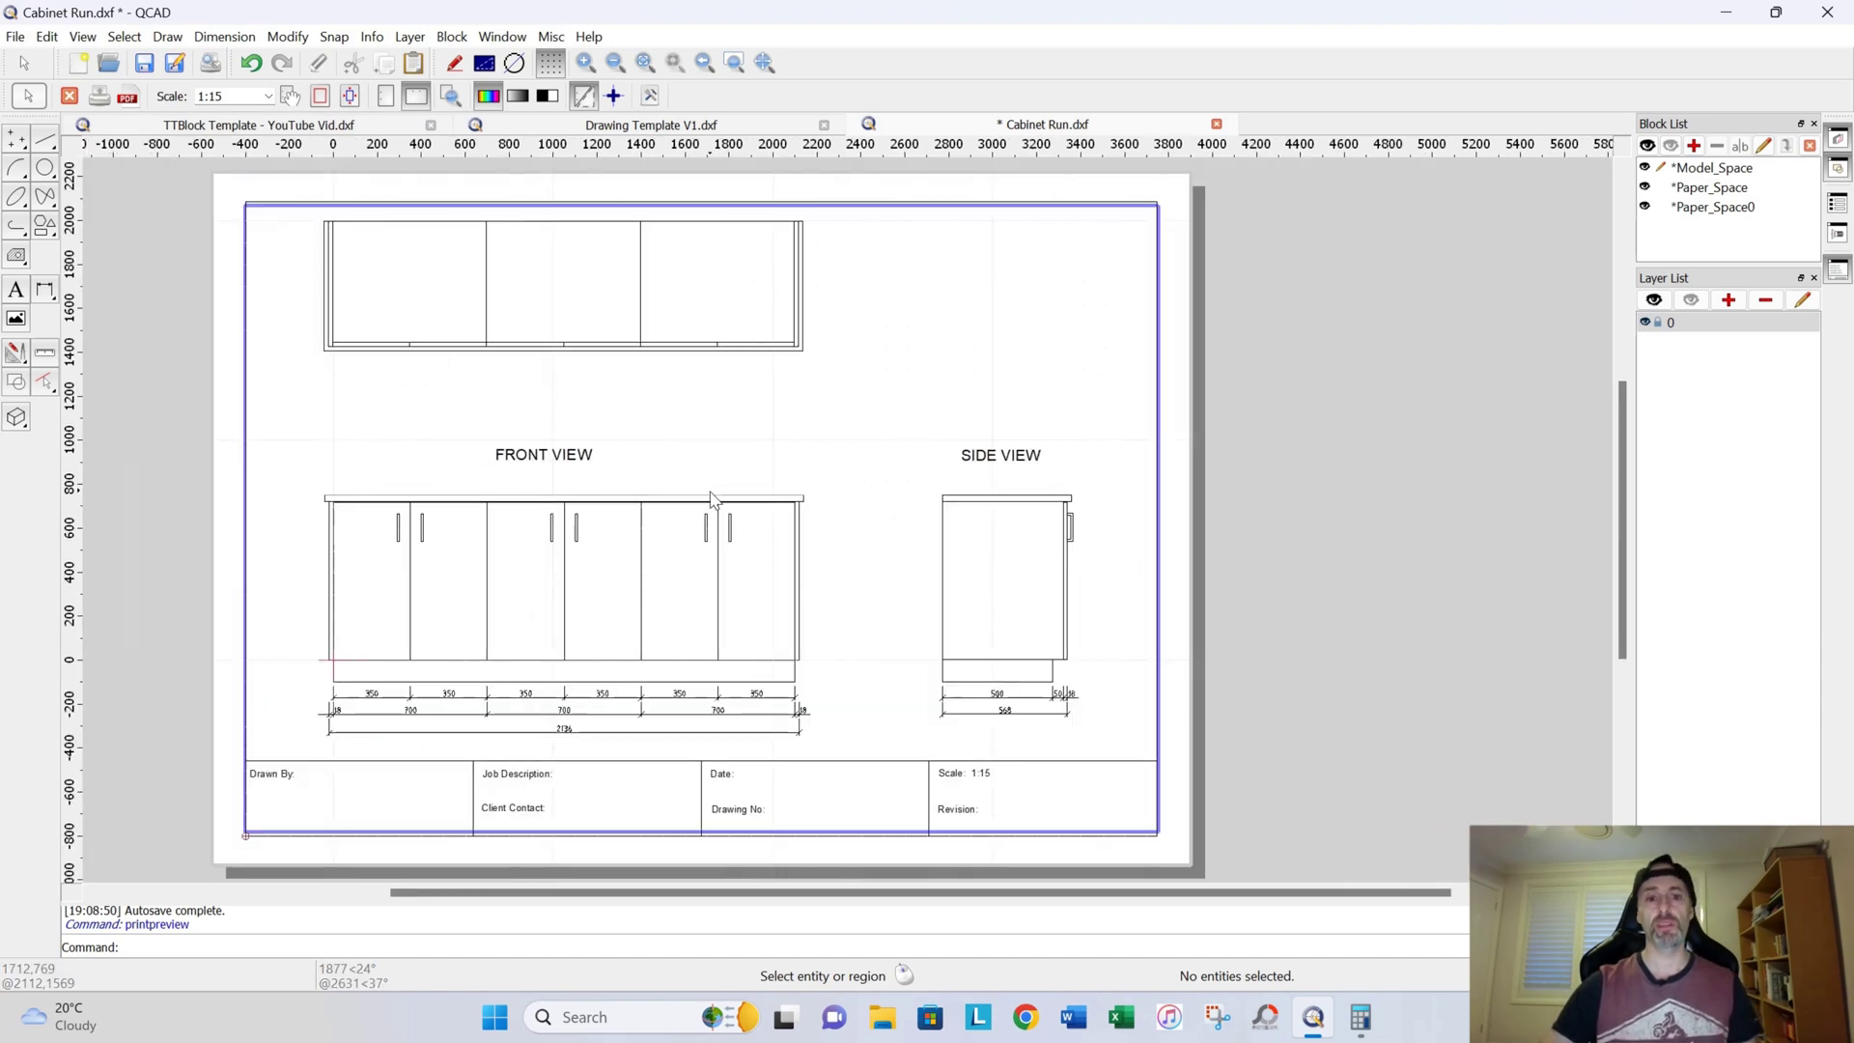
{"action": "mouse_move", "coordinate": [712, 499]}
{"action": "middle_mouse_down"}
{"action": "mouse_move", "coordinate": [734, 473]}
{"action": "mouse_move", "coordinate": [828, 467]}
{"action": "mouse_move", "coordinate": [792, 481]}
{"action": "middle_mouse_up"}
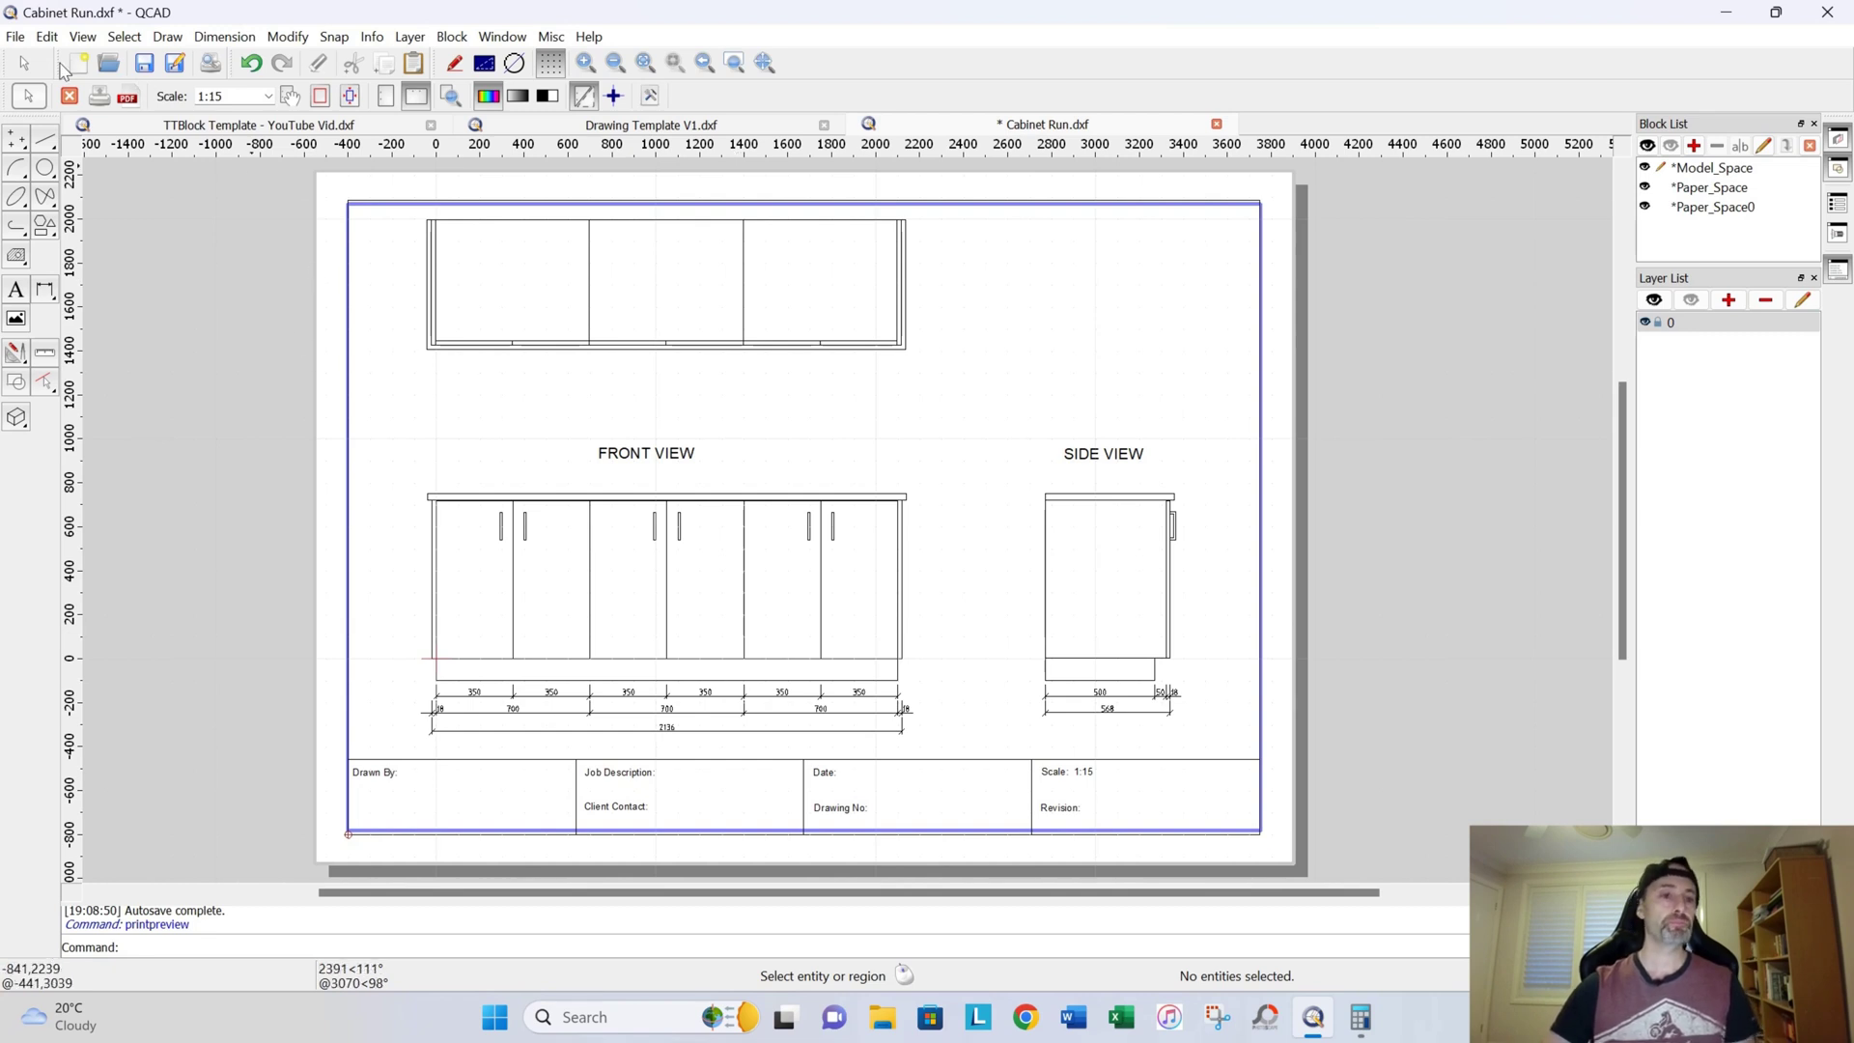
Step: Set the print page orientation to Landscape in the print dialog
{"action": "left_click", "coordinate": [16, 37]}
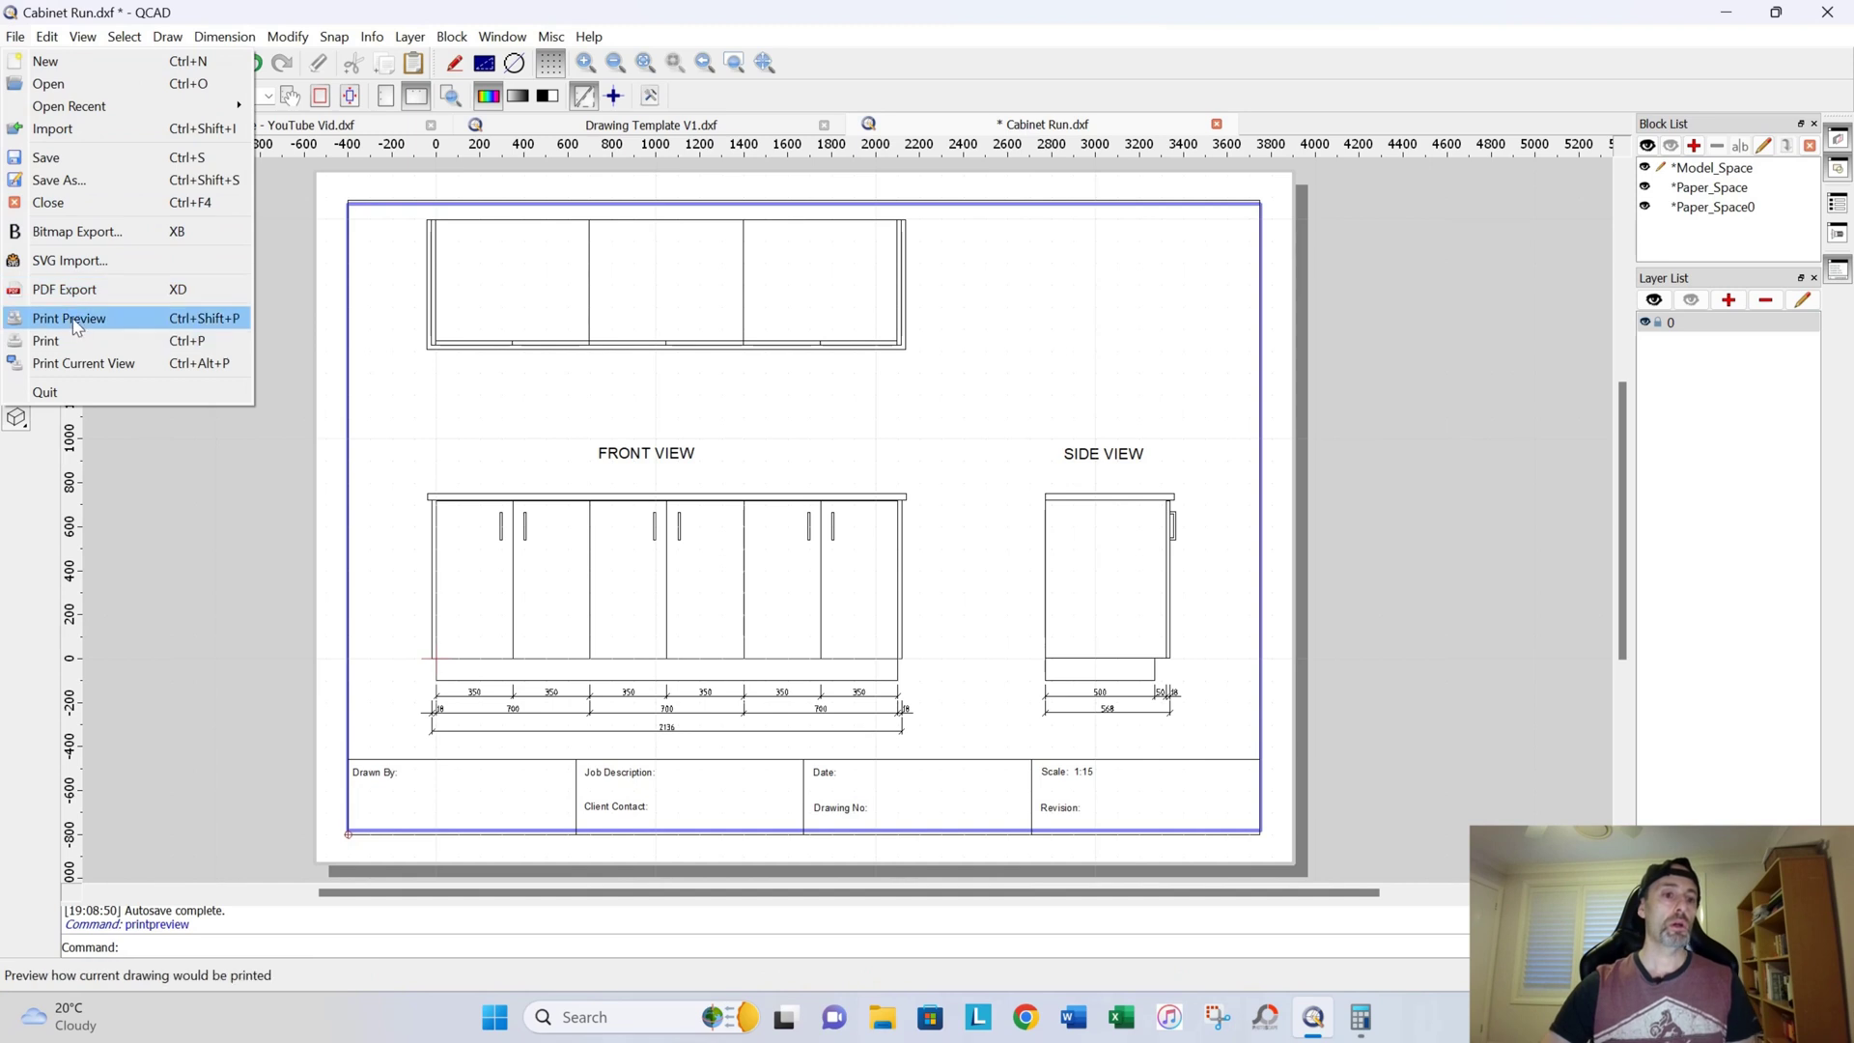
{"action": "left_click", "coordinate": [281, 281]}
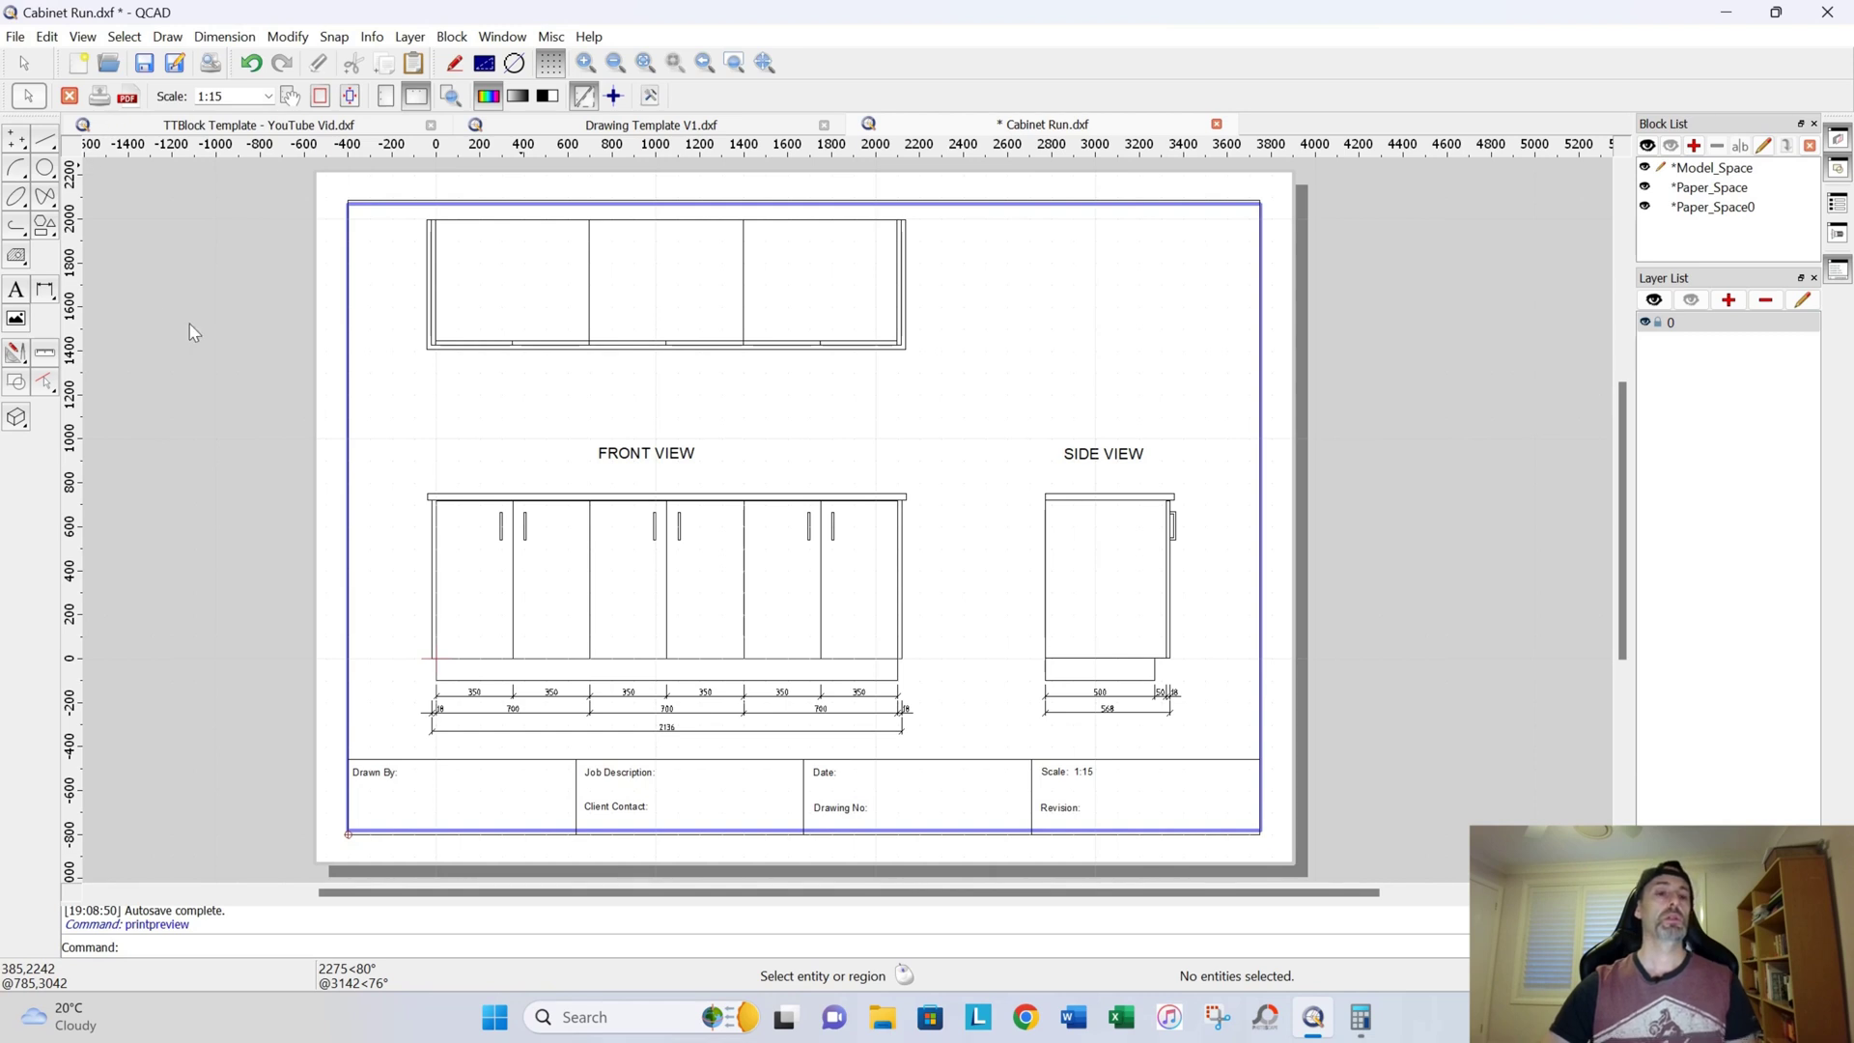
{"action": "key", "text": "ctrl+p"}
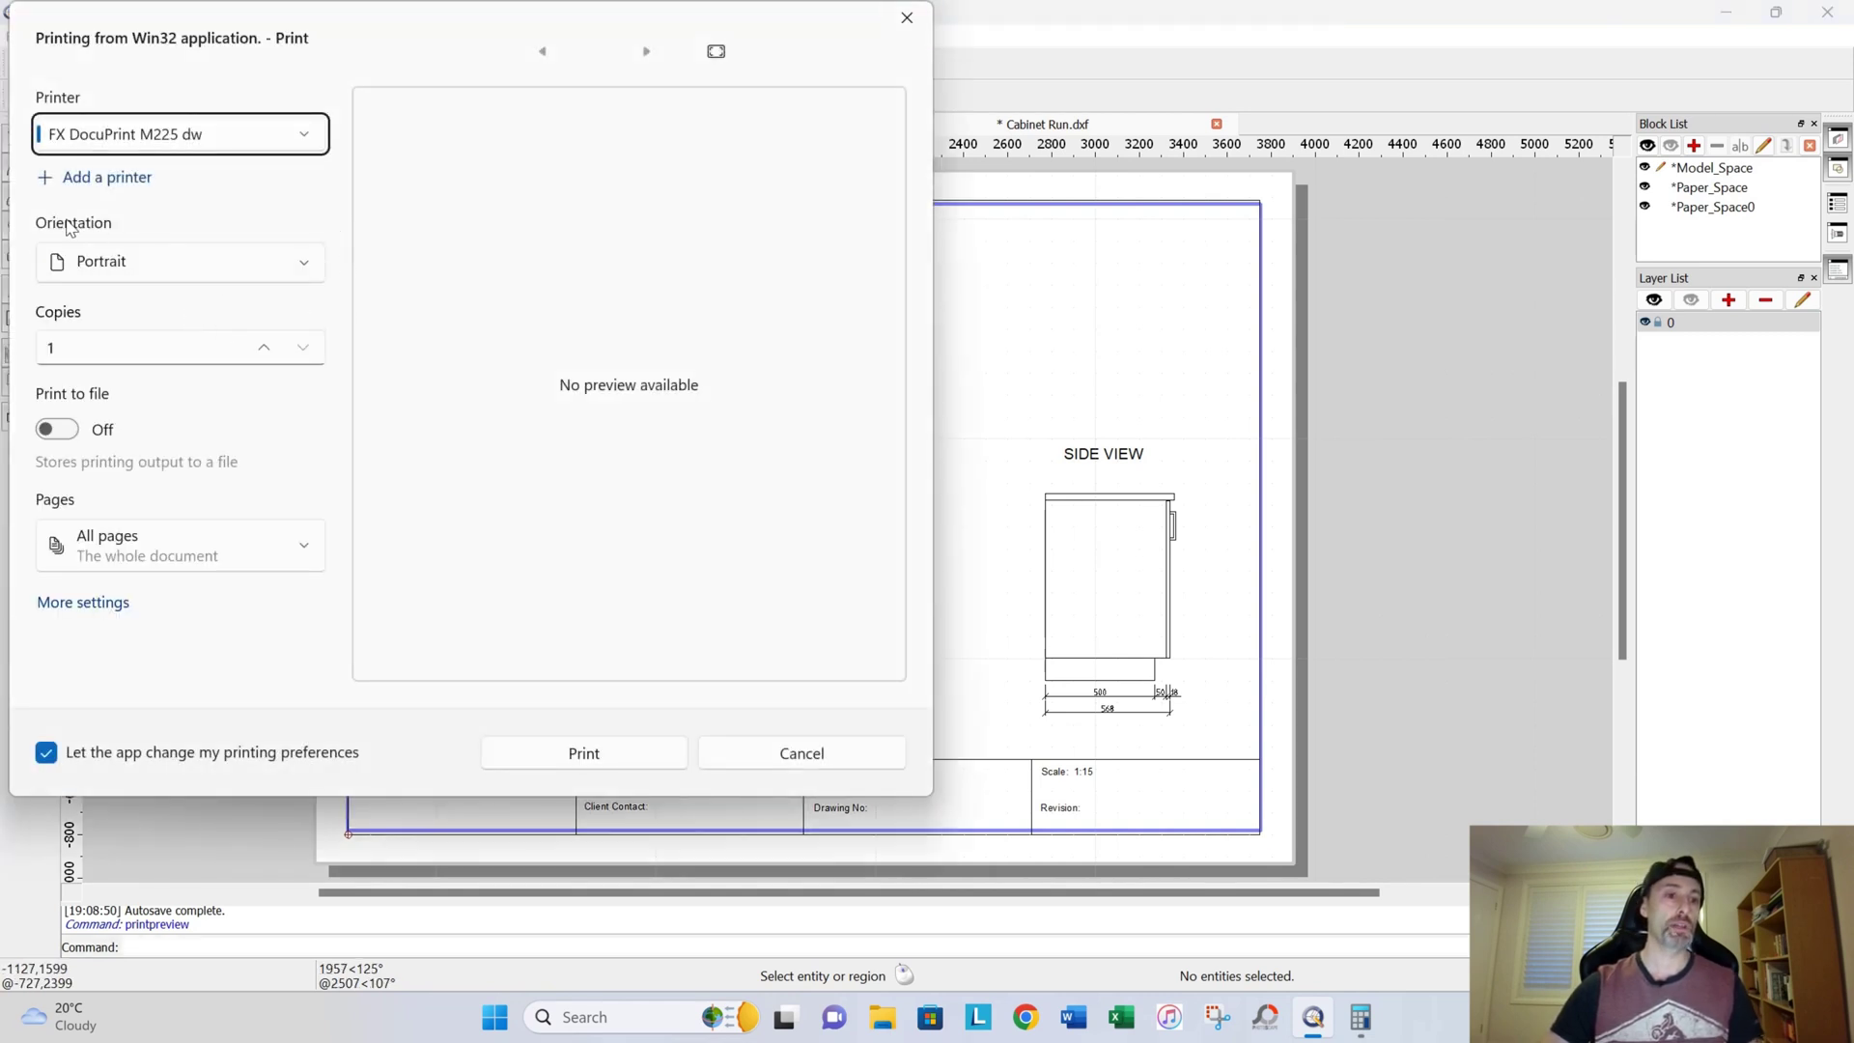
{"action": "left_click", "coordinate": [239, 269]}
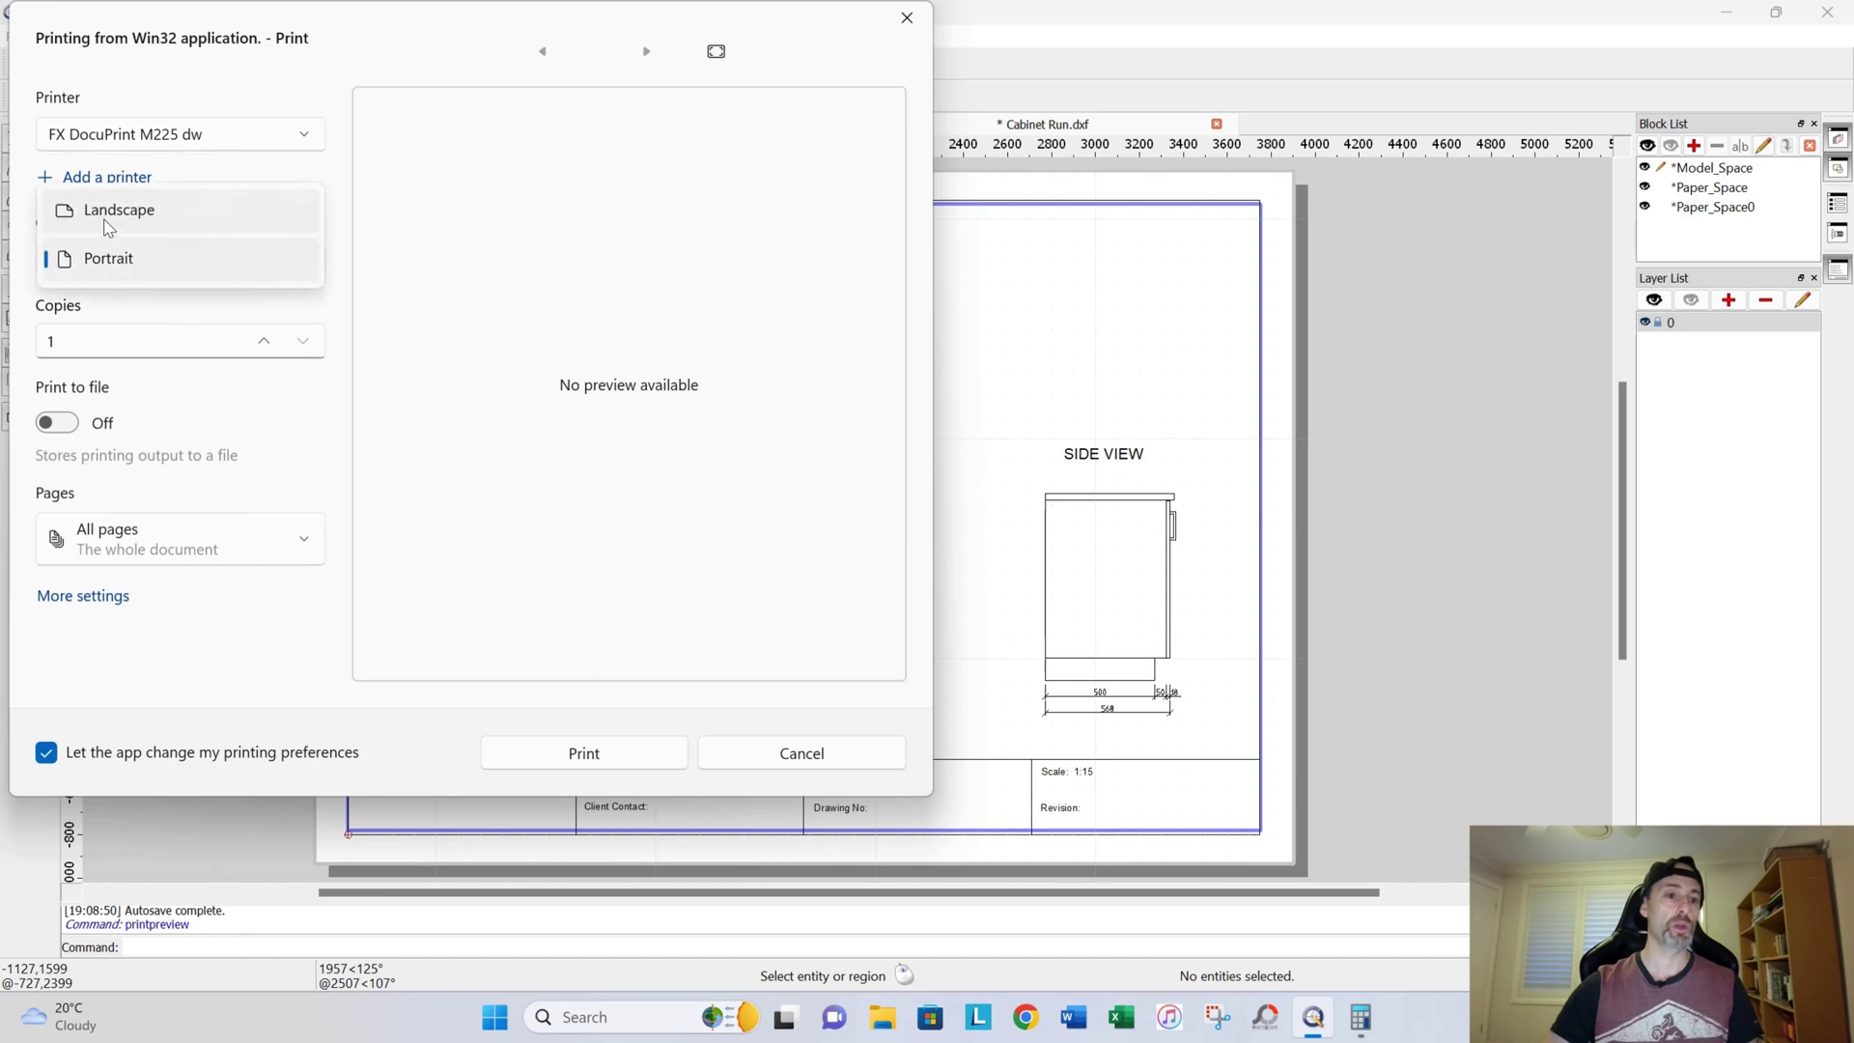
{"action": "left_click", "coordinate": [143, 207]}
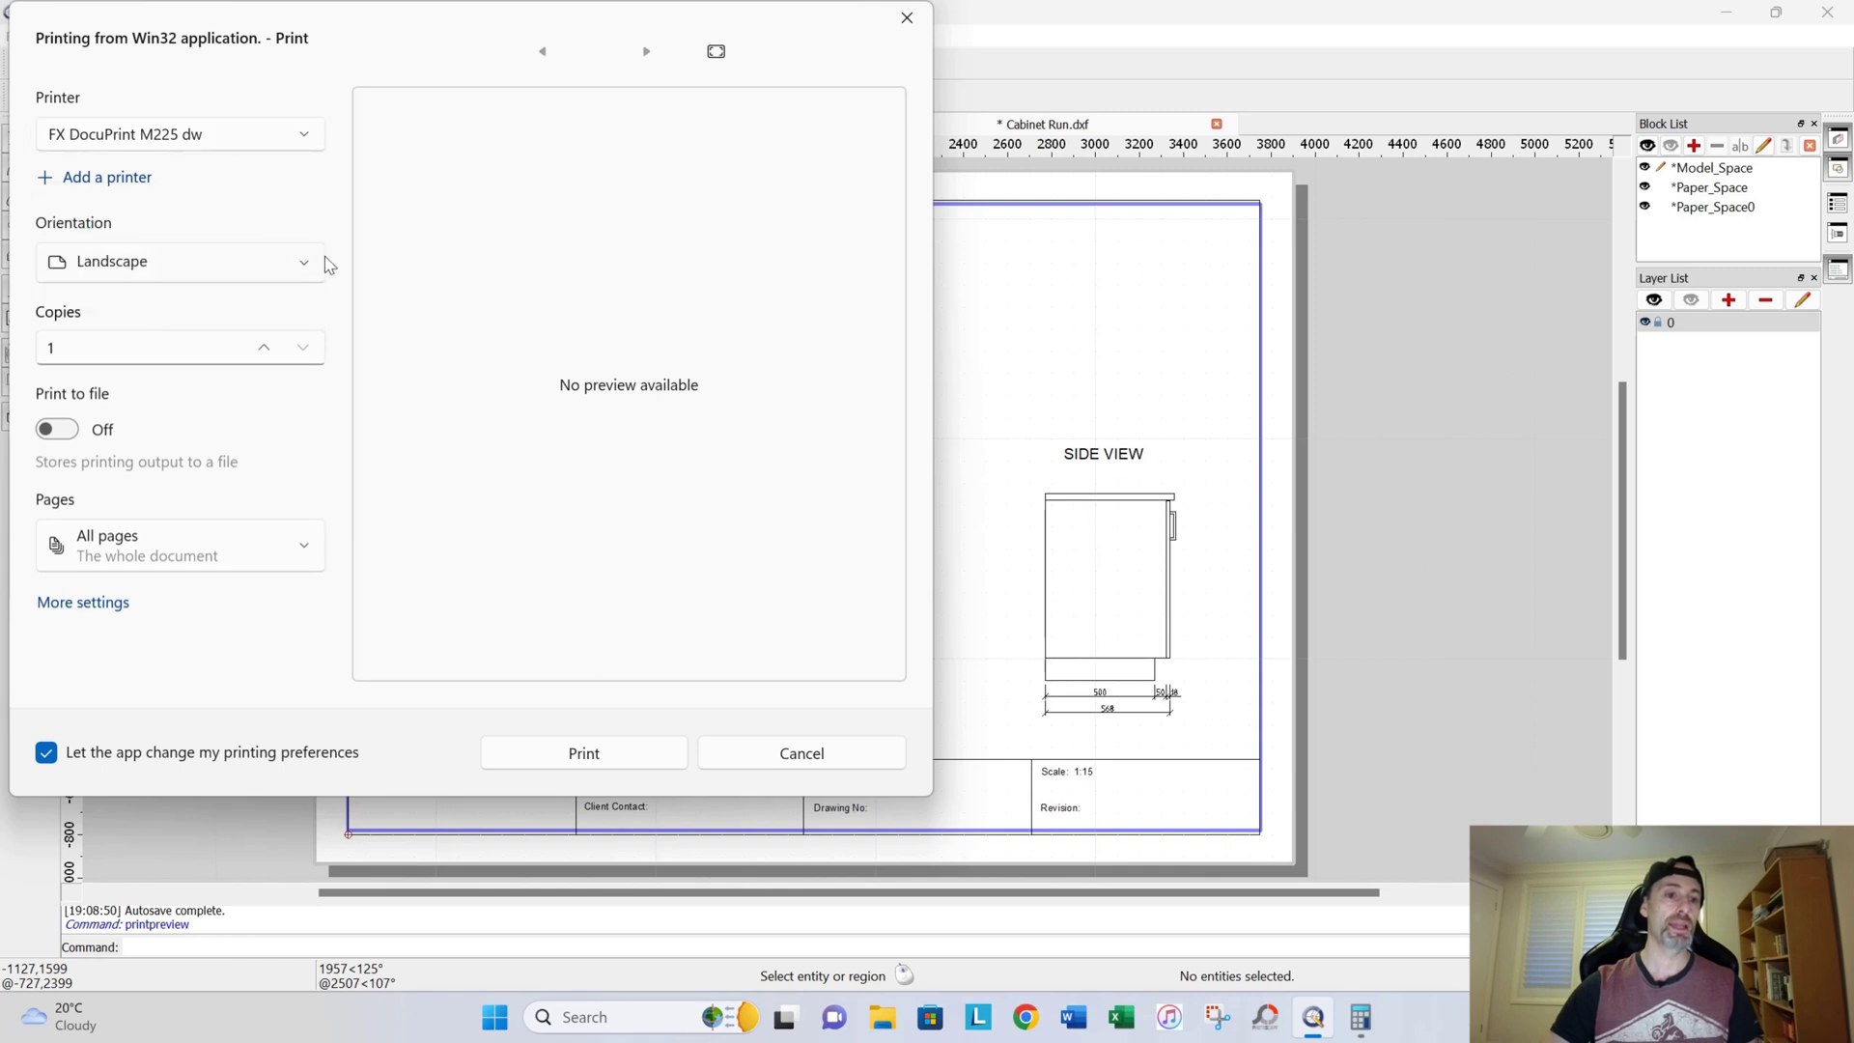
Step: Print the drawing to the FX DocuPrint M225 dw, then cancel the PDF export
{"action": "left_click", "coordinate": [623, 768]}
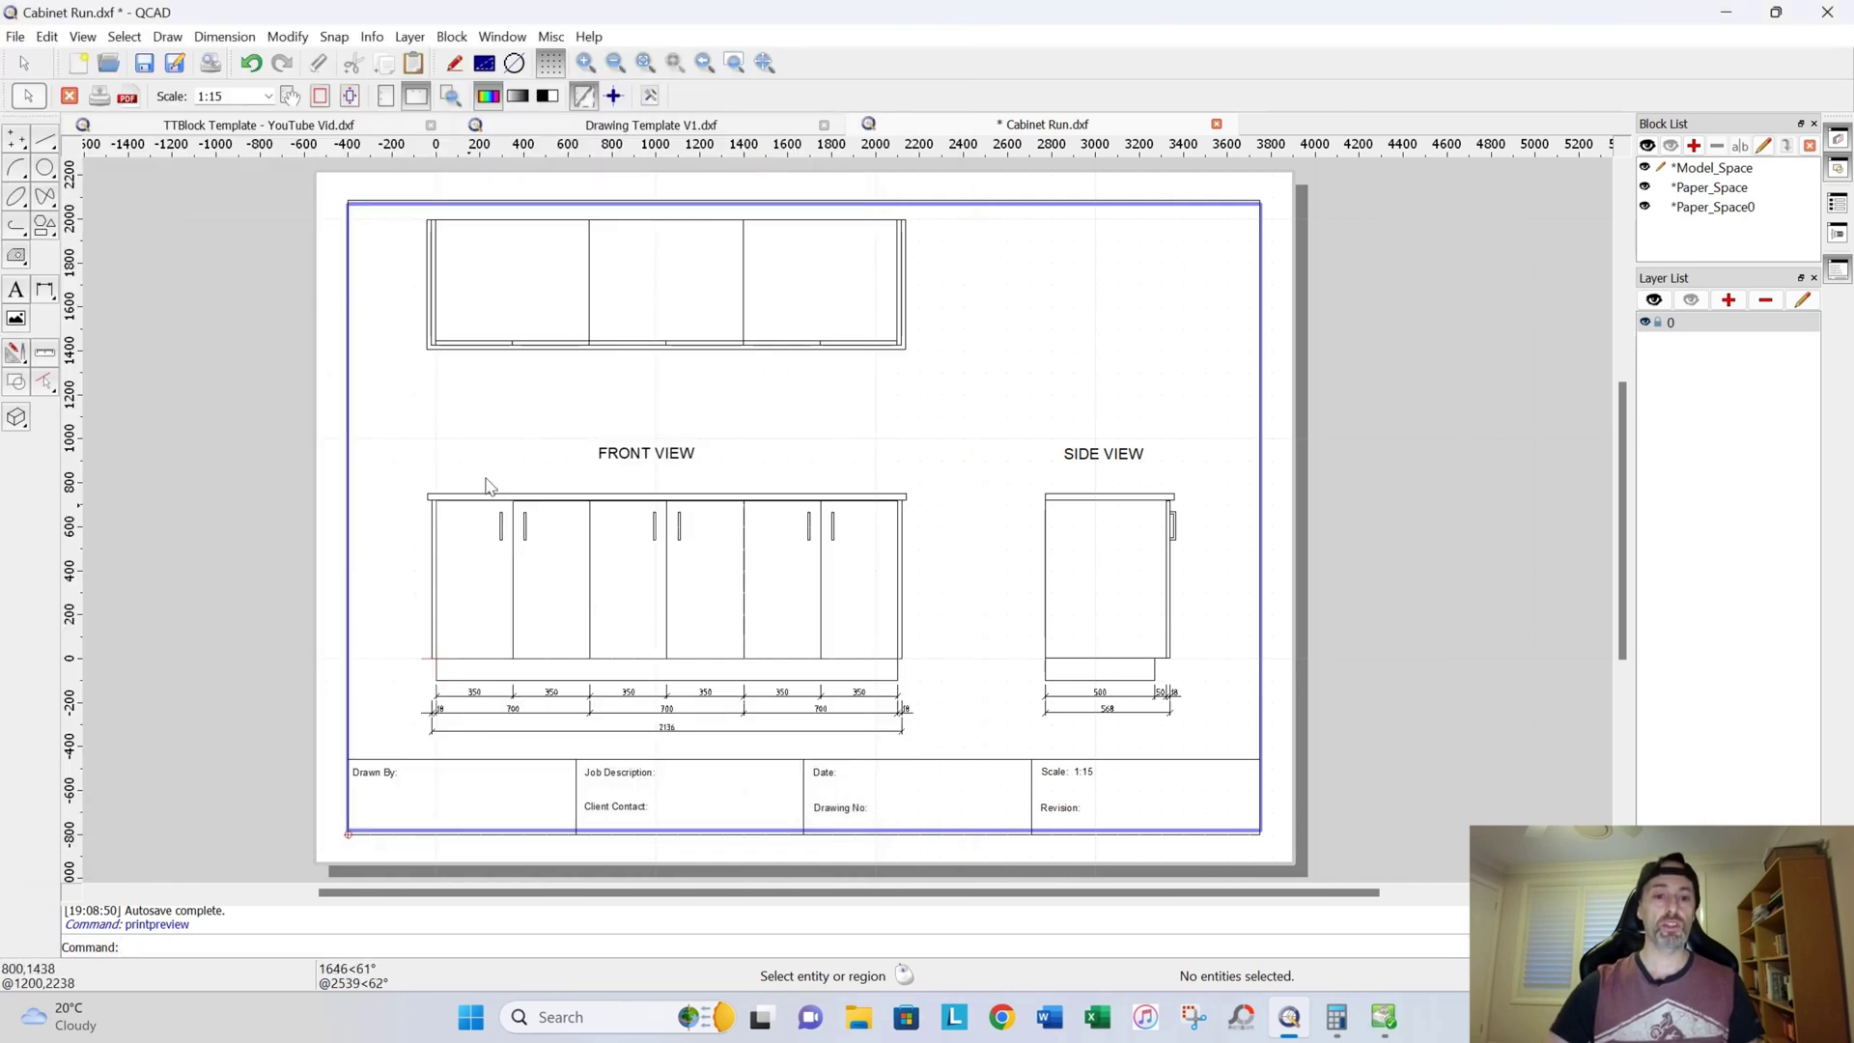
{"action": "left_click", "coordinate": [128, 97]}
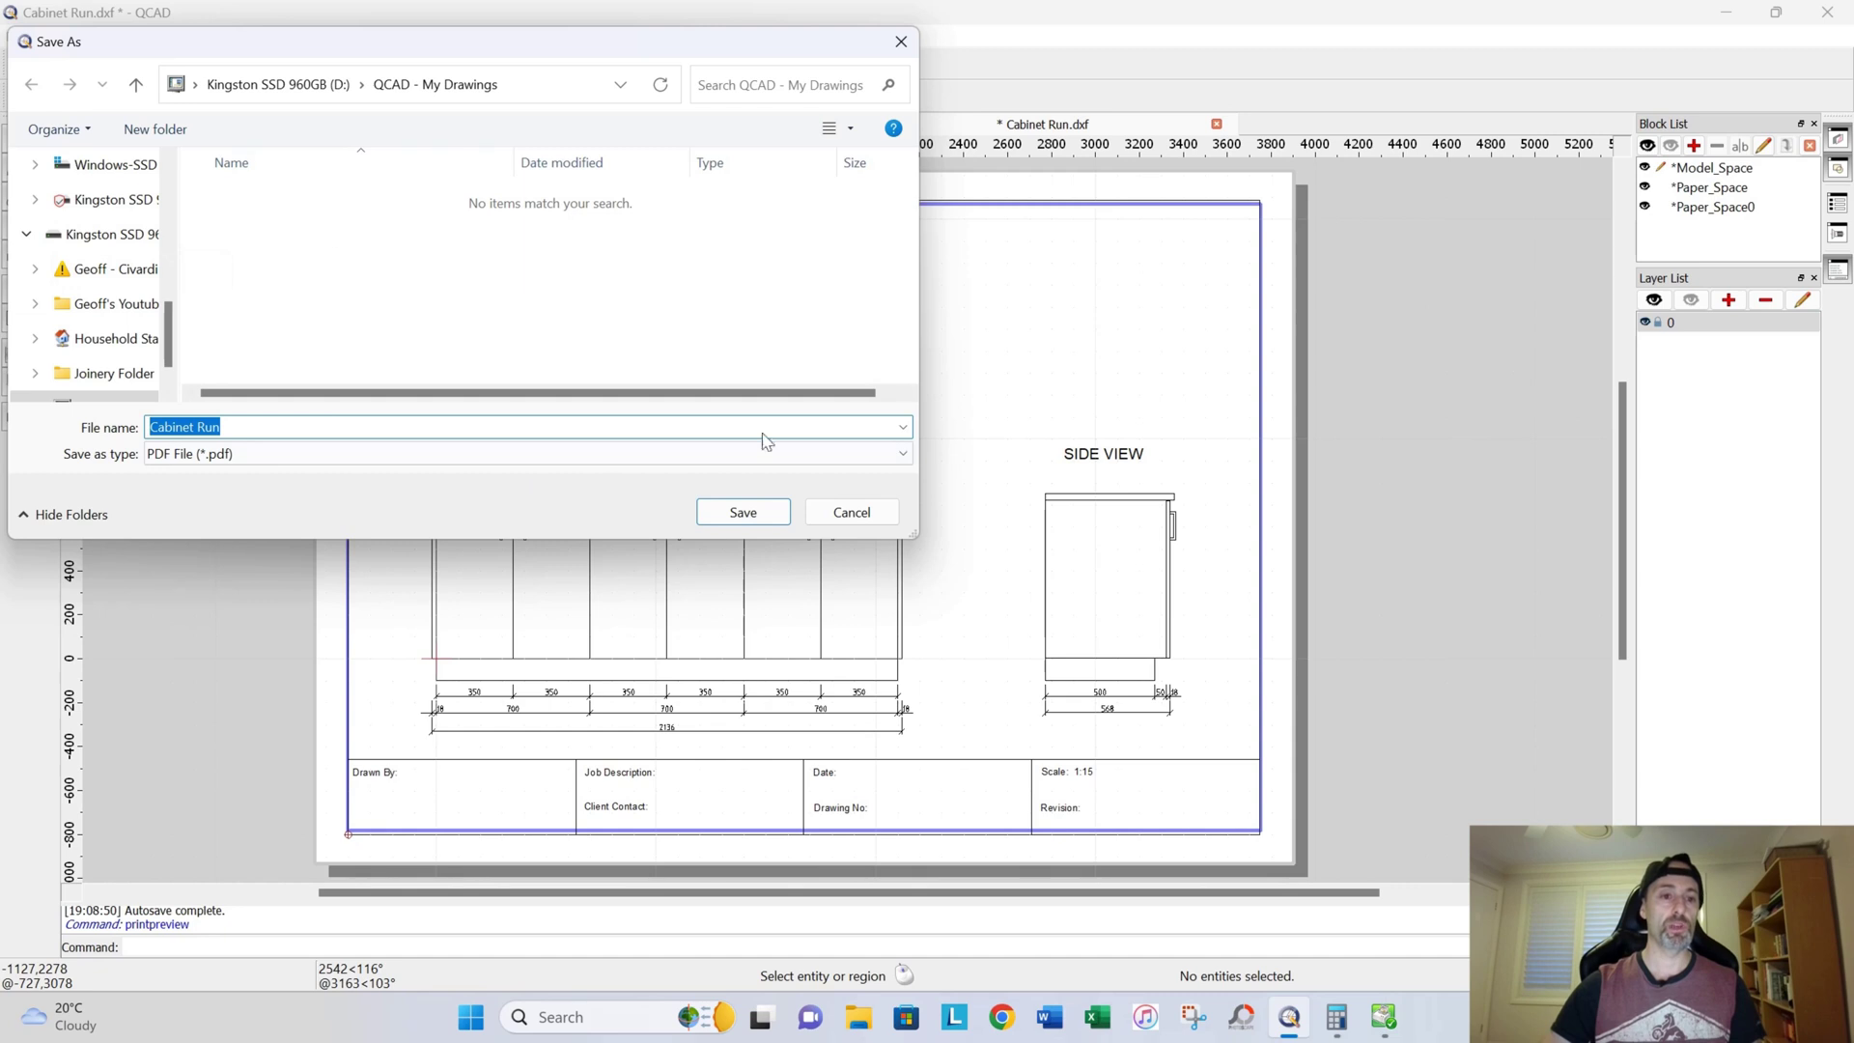
{"action": "left_click", "coordinate": [855, 512]}
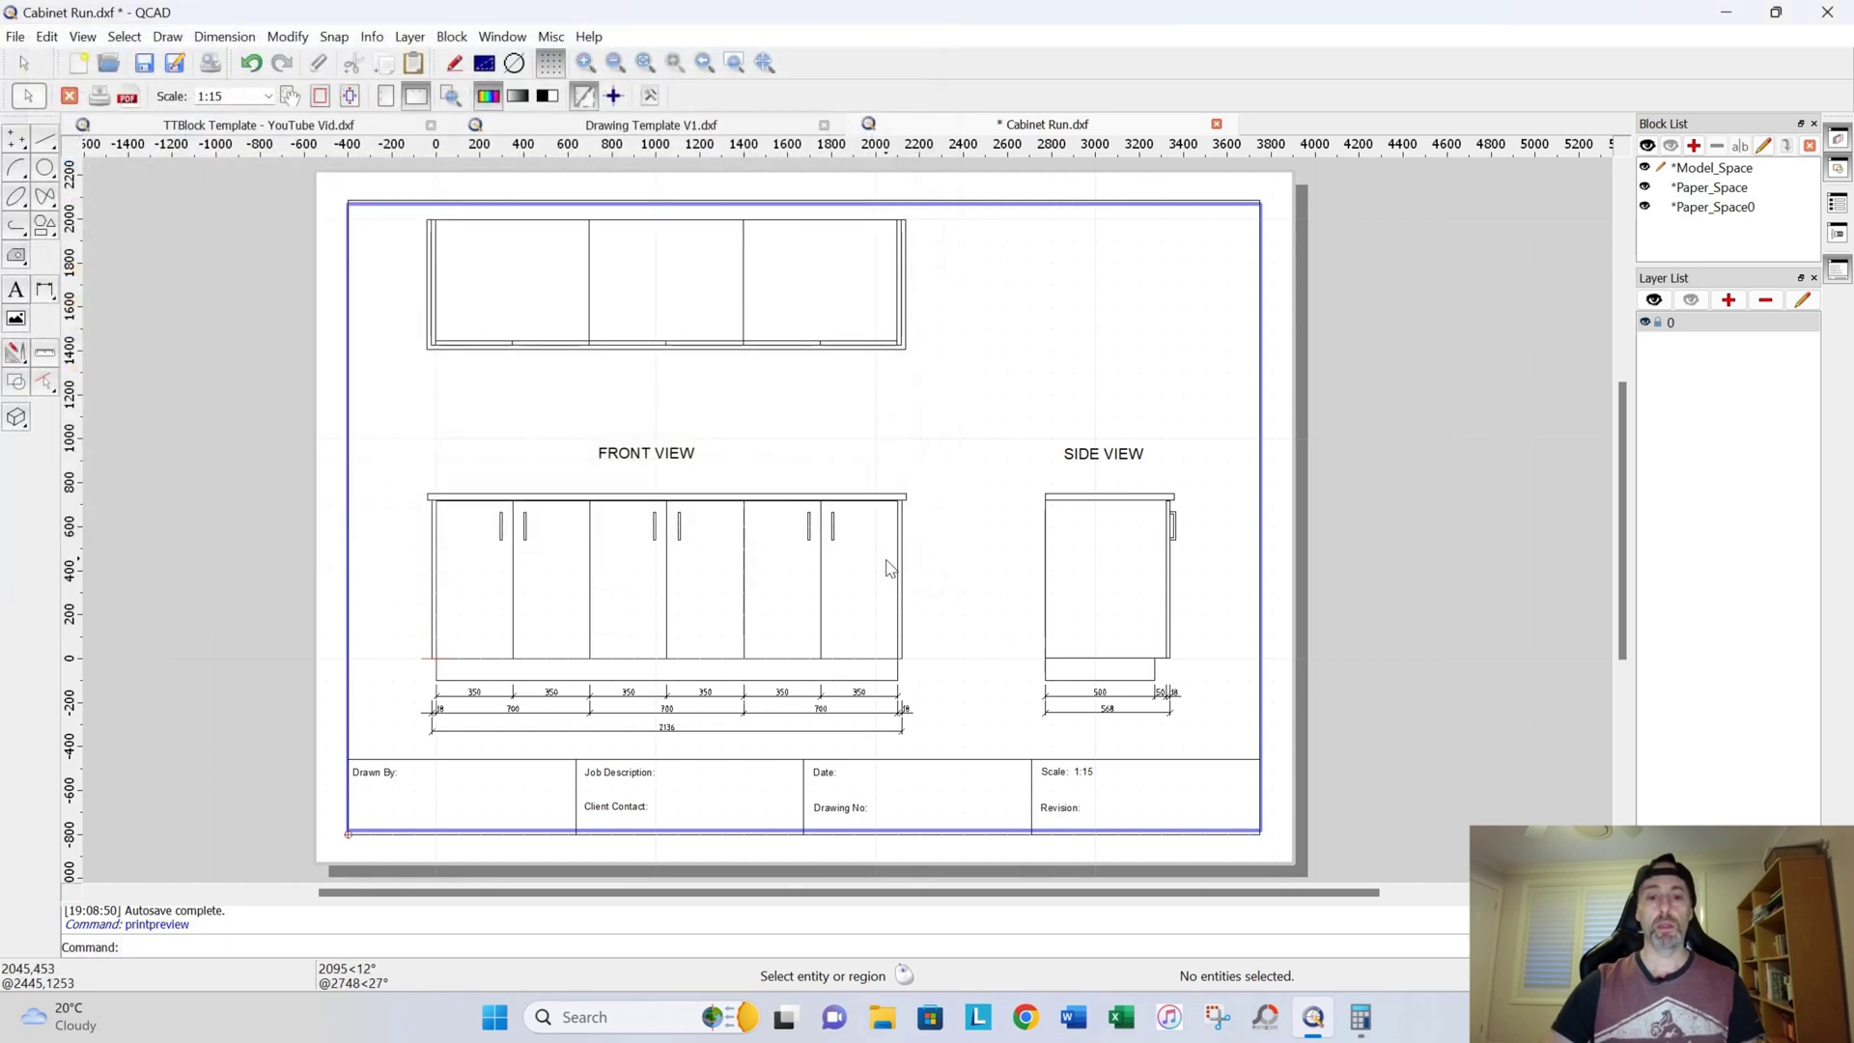